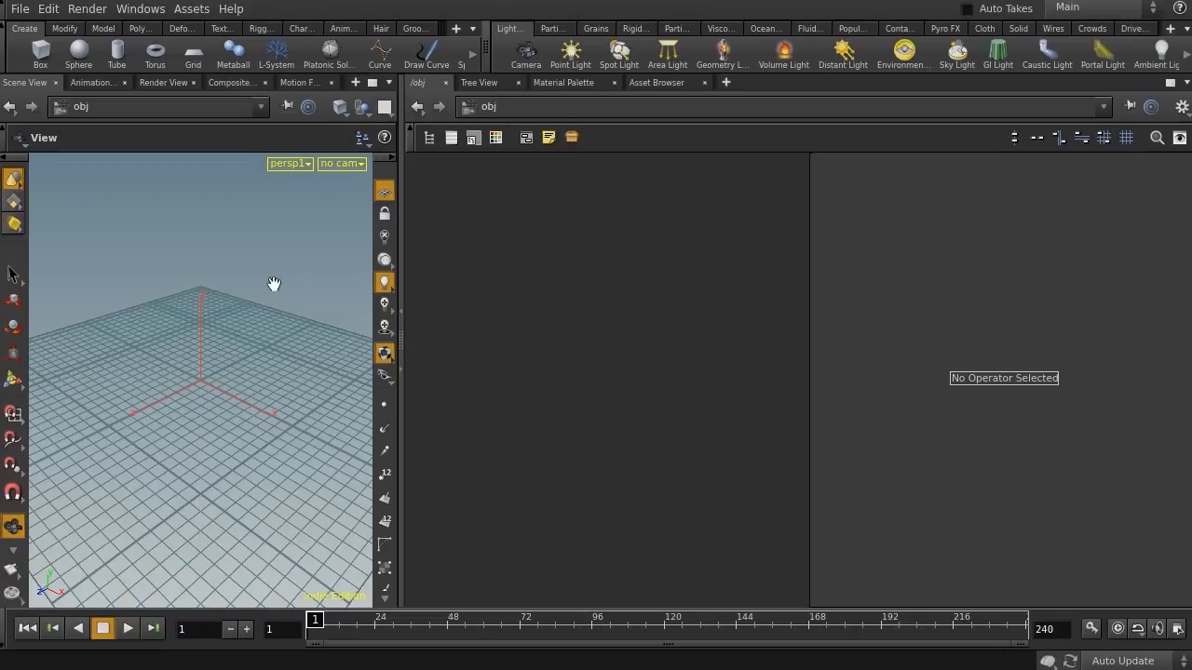
Create a grid object from the shelf
drag(401, 411, 570, 415)
drag(369, 372, 262, 375)
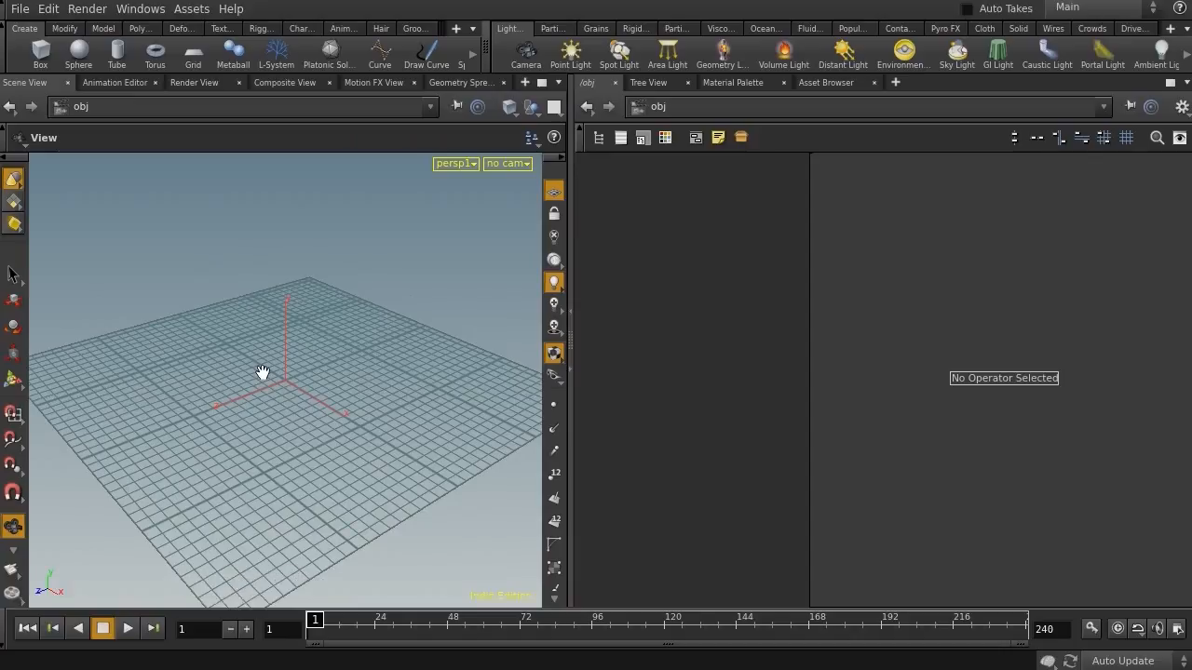
drag(264, 369, 282, 375)
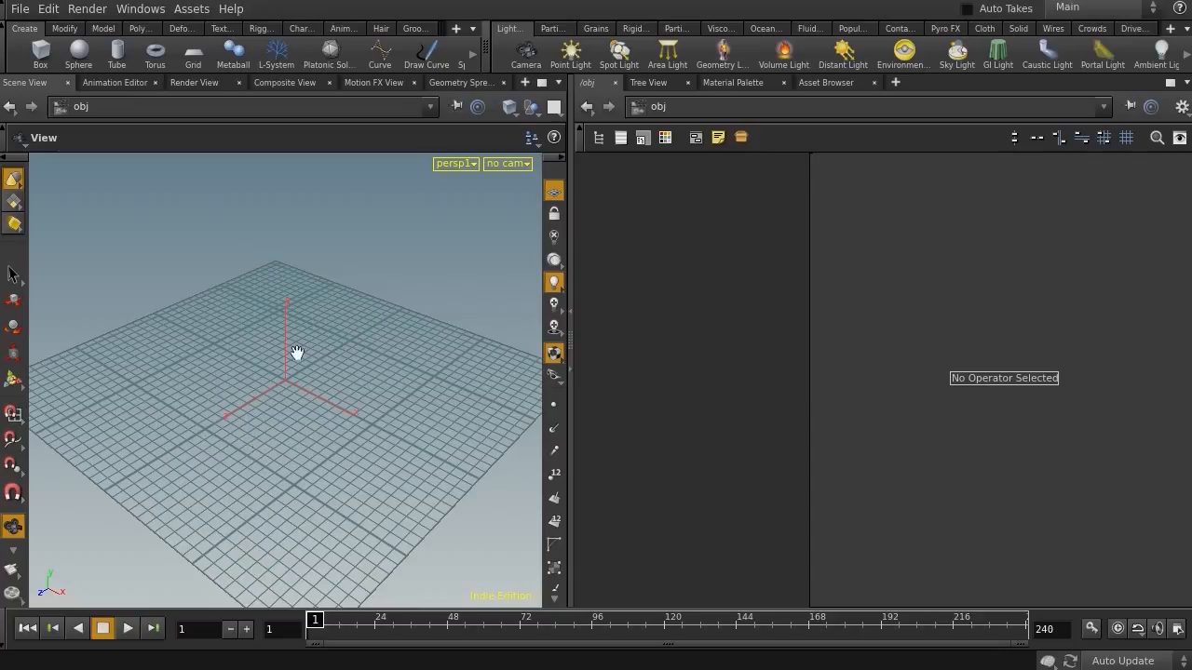
drag(460, 285, 372, 294)
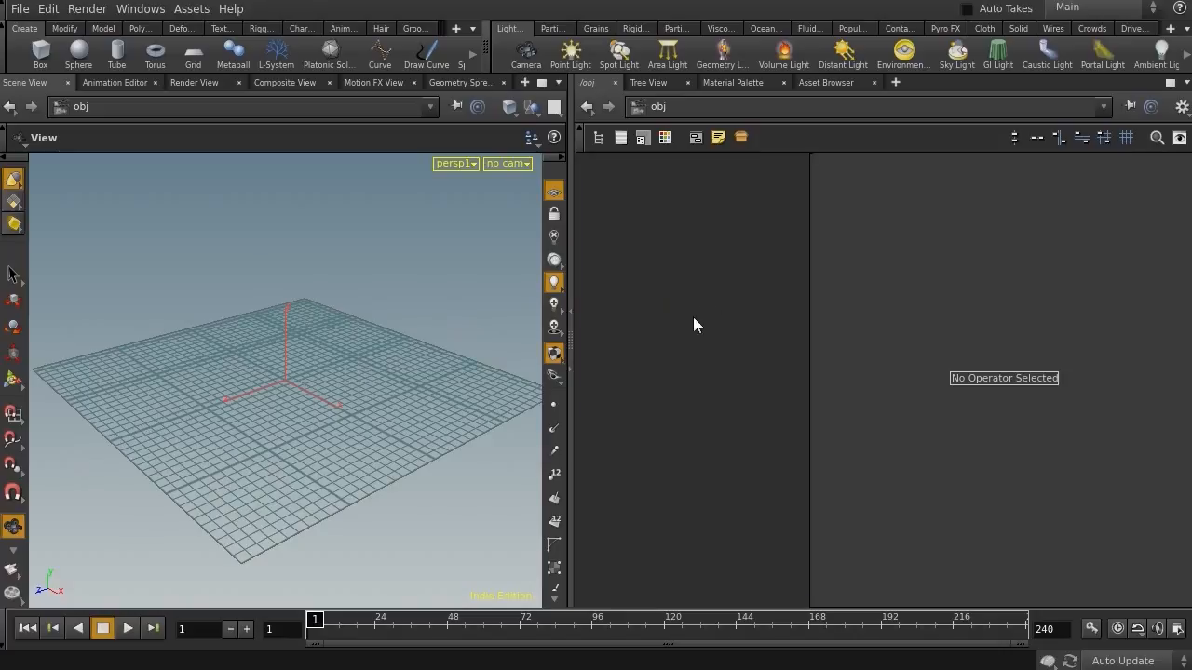
click(189, 54)
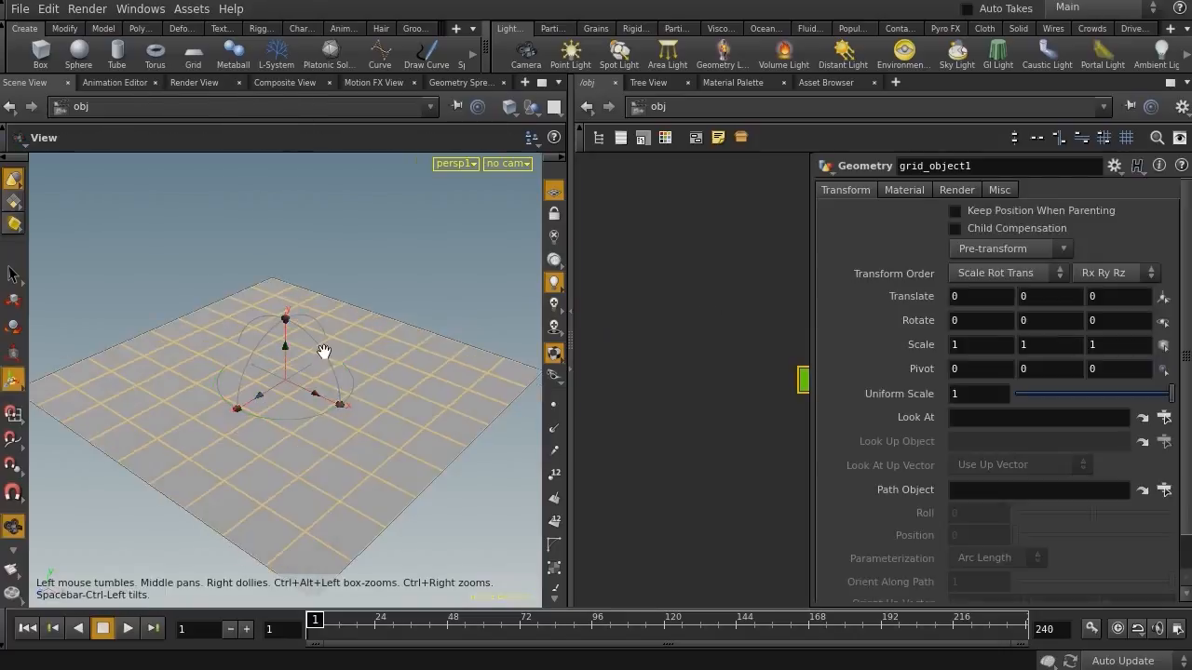
Stretch the grid into a long narrow strip about 1.5 by 11.5 units
drag(570, 402, 509, 403)
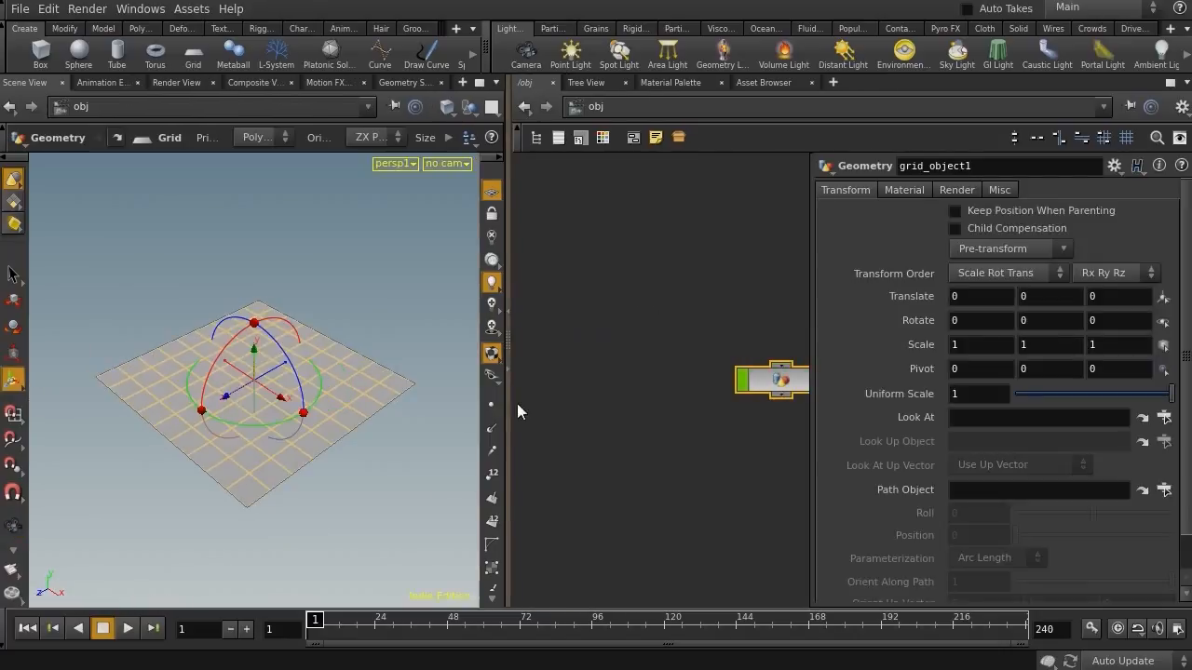
key(Return)
key(Escape)
drag(360, 437, 280, 403)
key(Return)
key(Escape)
scroll(260, 391, down, 2)
key(Return)
drag(194, 412, 63, 493)
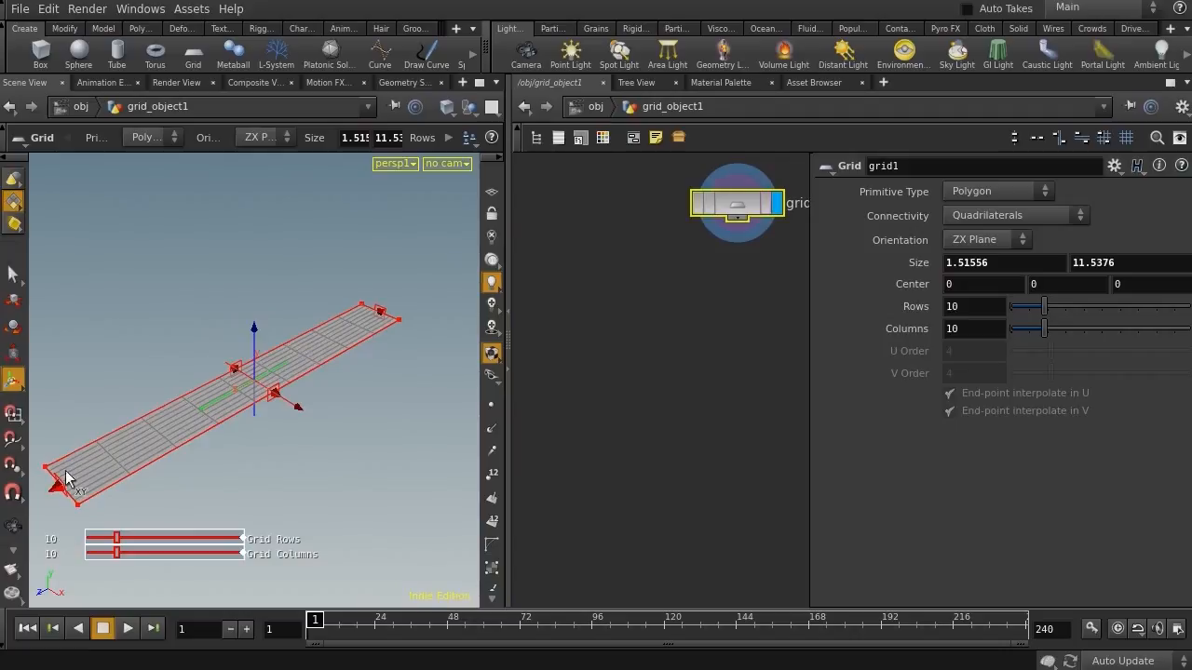
Append a Scatter node to the grid
middle_drag(663, 390, 722, 259)
key(Tab)
text(scat)
key(Return)
click(643, 368)
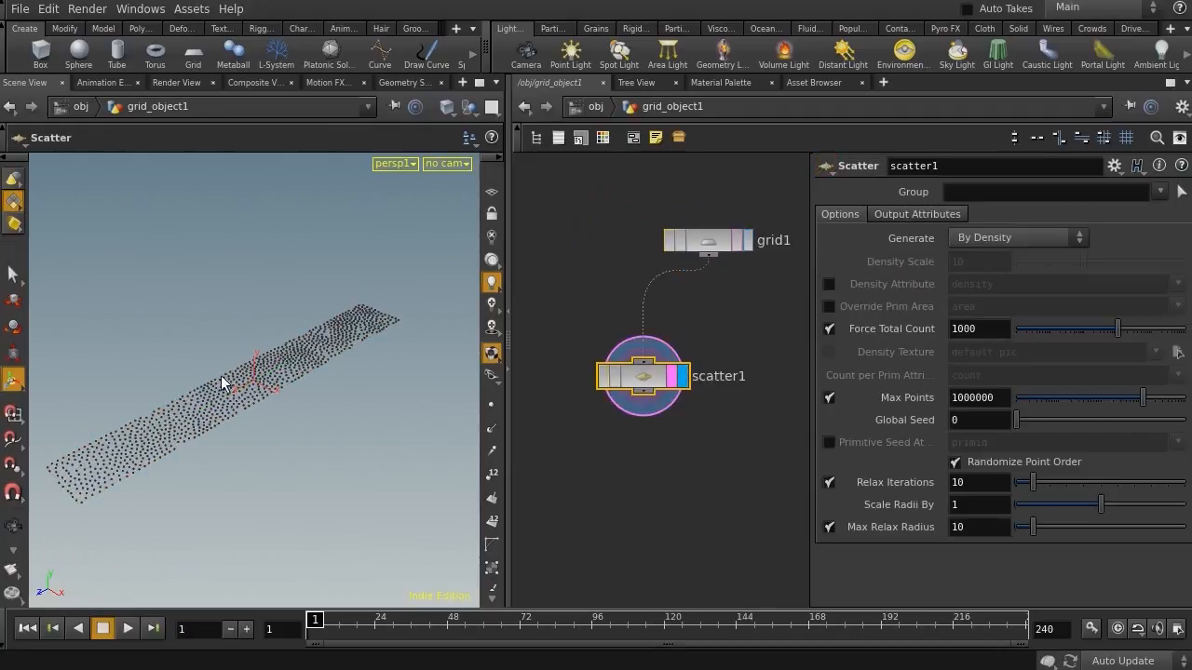
Turn off Relax Iterations on the Scatter node
alt+drag(255, 380, 178, 345)
alt+middle_drag(178, 346, 242, 328)
alt+right_drag(242, 328, 303, 292)
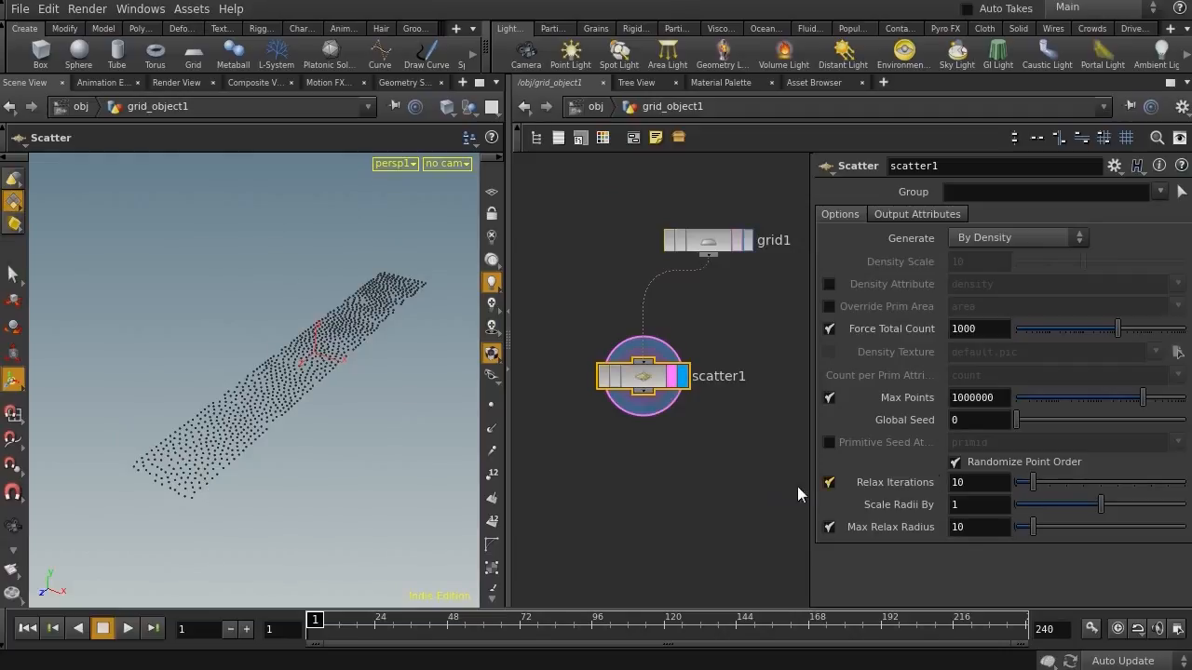
click(828, 482)
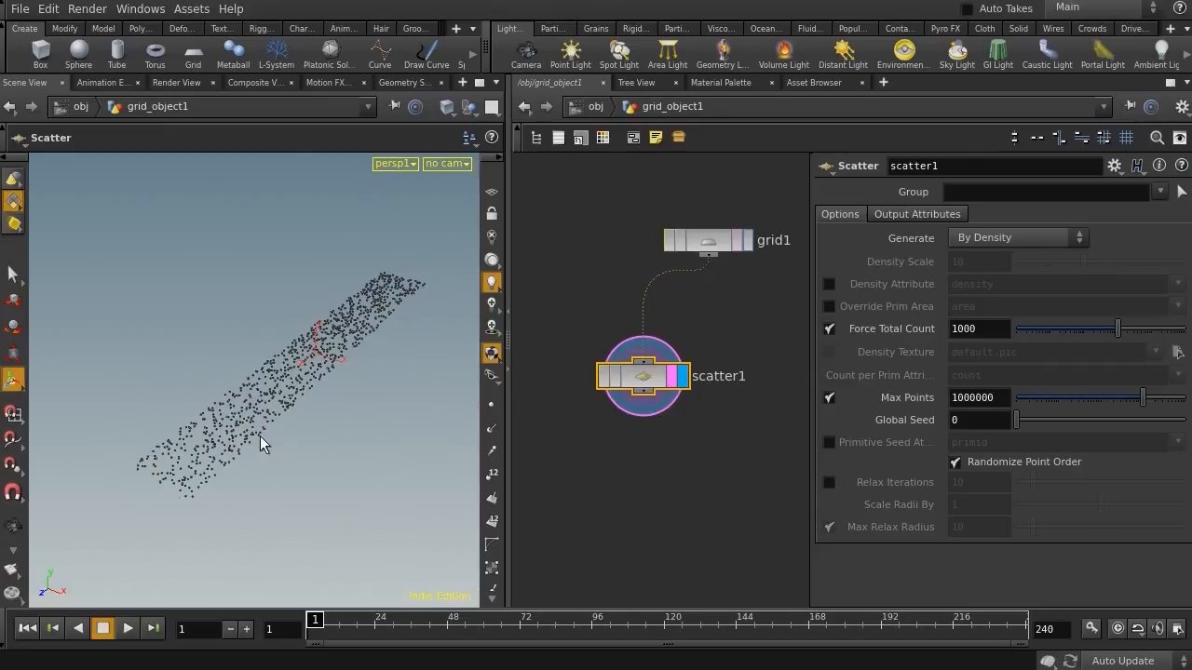
Add a separate Sphere node to the network
middle_drag(657, 463, 745, 435)
key(Tab)
text(sp)
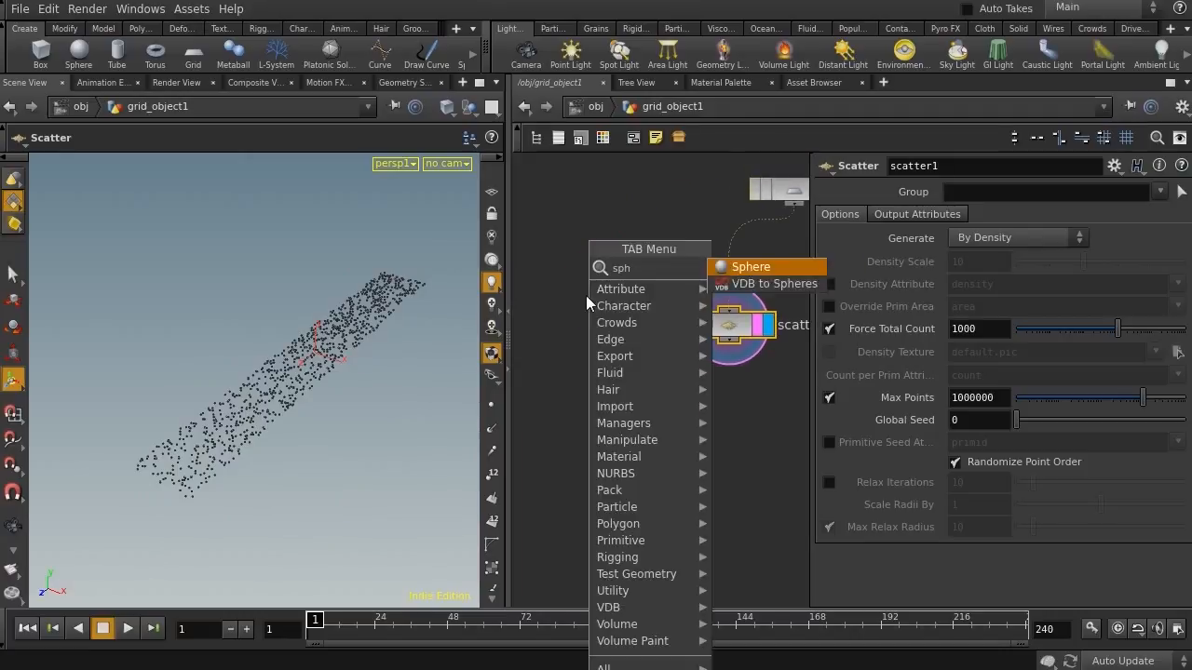
key(Escape)
click(583, 258)
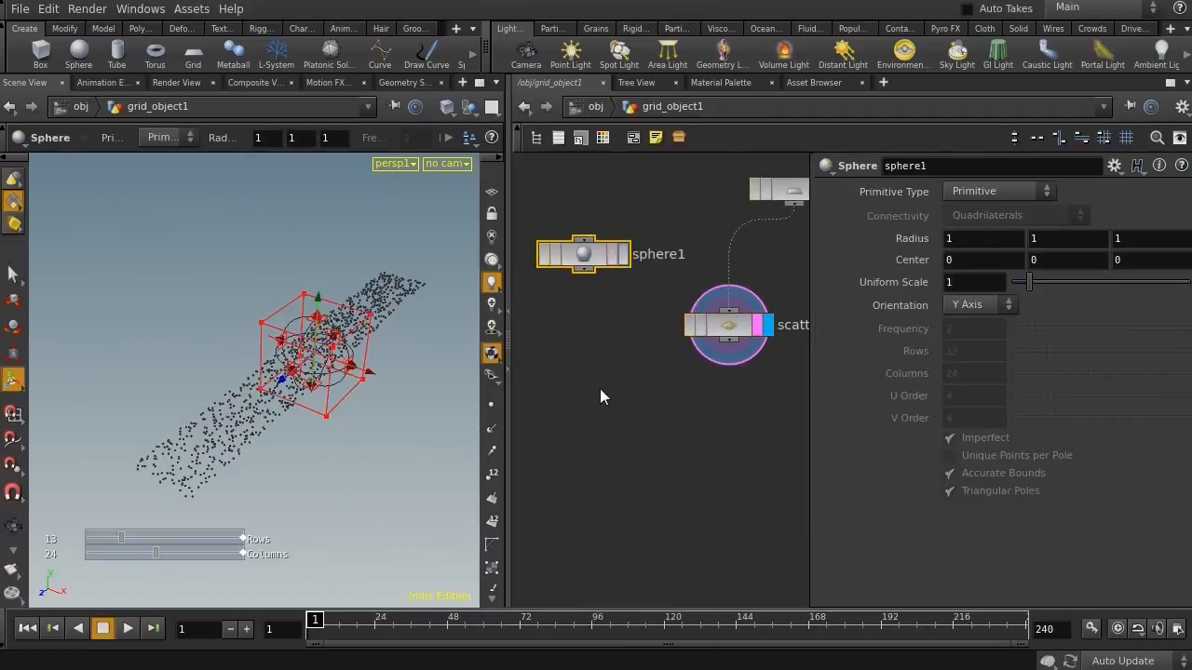
Move the sphere to one end of the point strip, centre Z about 5.77
middle_drag(569, 366, 583, 345)
key(Escape)
drag(392, 421, 39, 479)
key(Return)
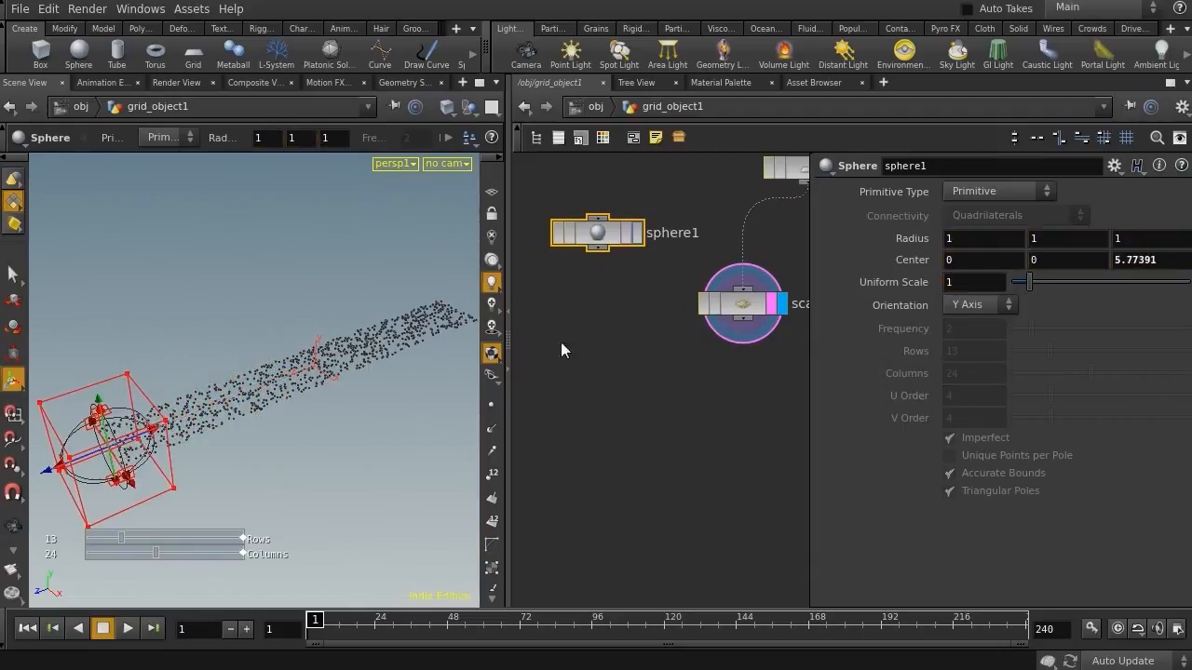
Append an IsoOffset node below the sphere
key(Tab)
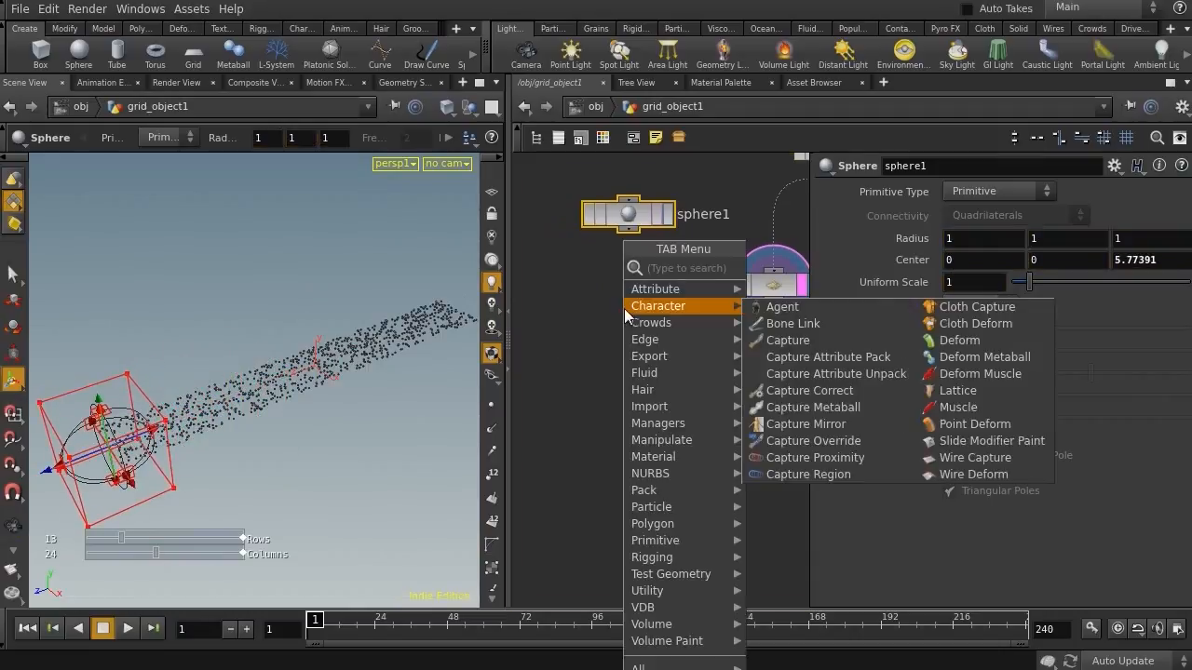
text(is)
key(Return)
click(631, 300)
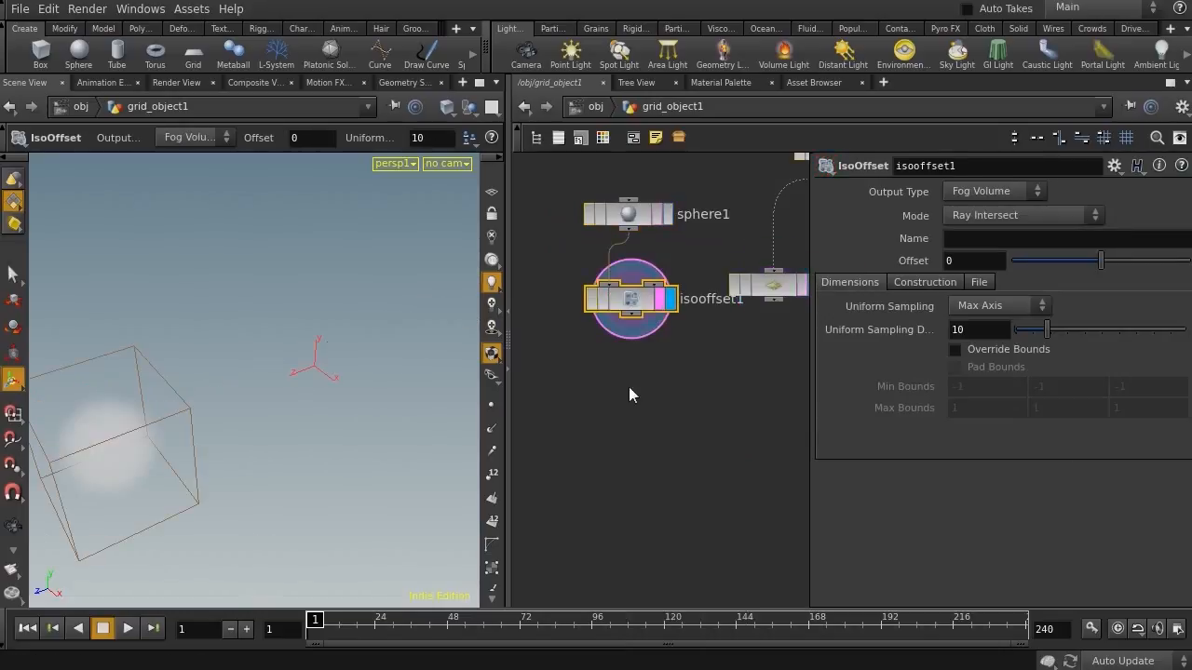
Append a Color node below the IsoOffset node
key(Tab)
text(colo)
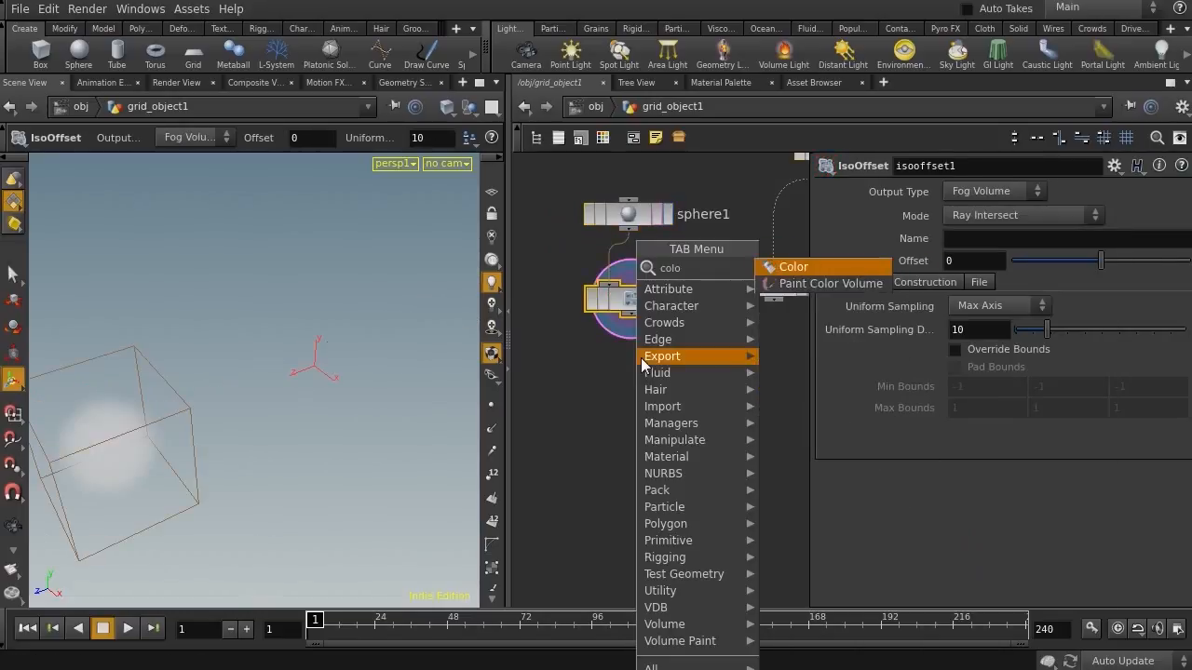
key(Return)
click(633, 385)
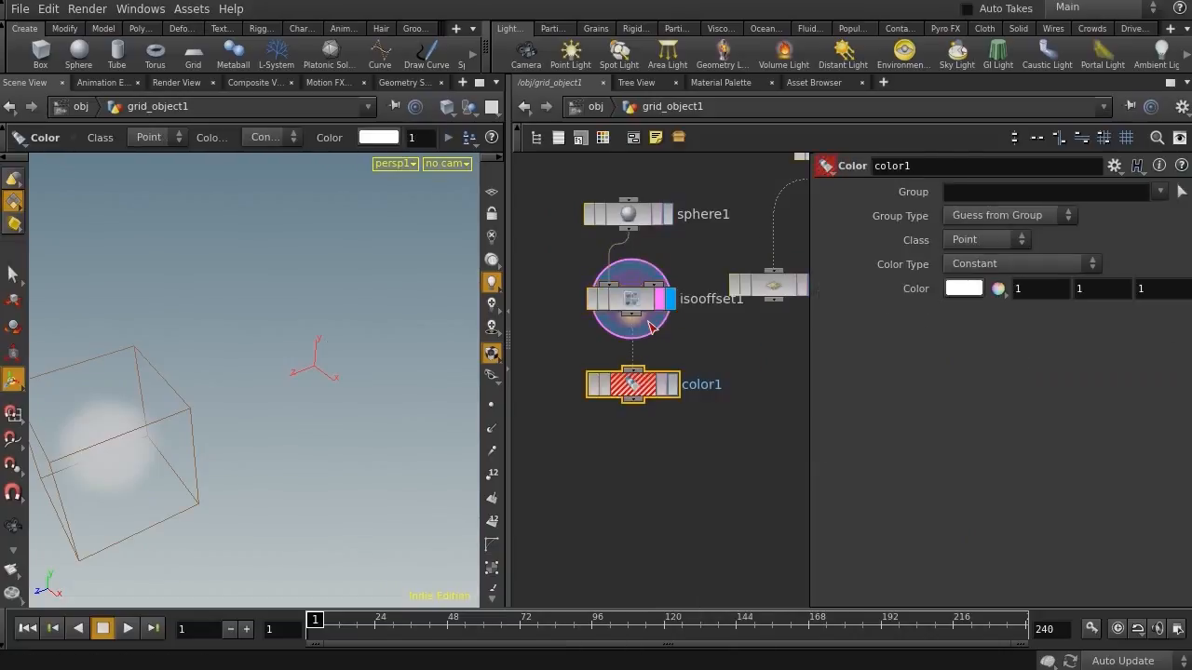
Set the Color node's colour to red (1, 0, 0)
click(668, 389)
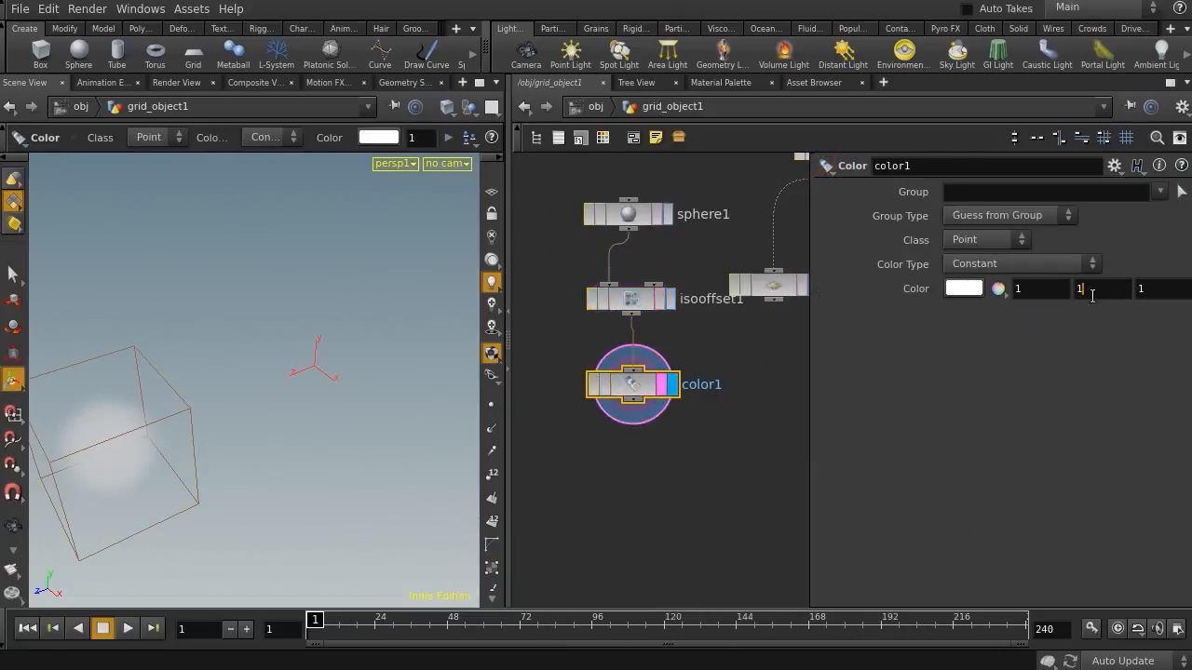
text(0)
key(Tab)
text(0)
key(Return)
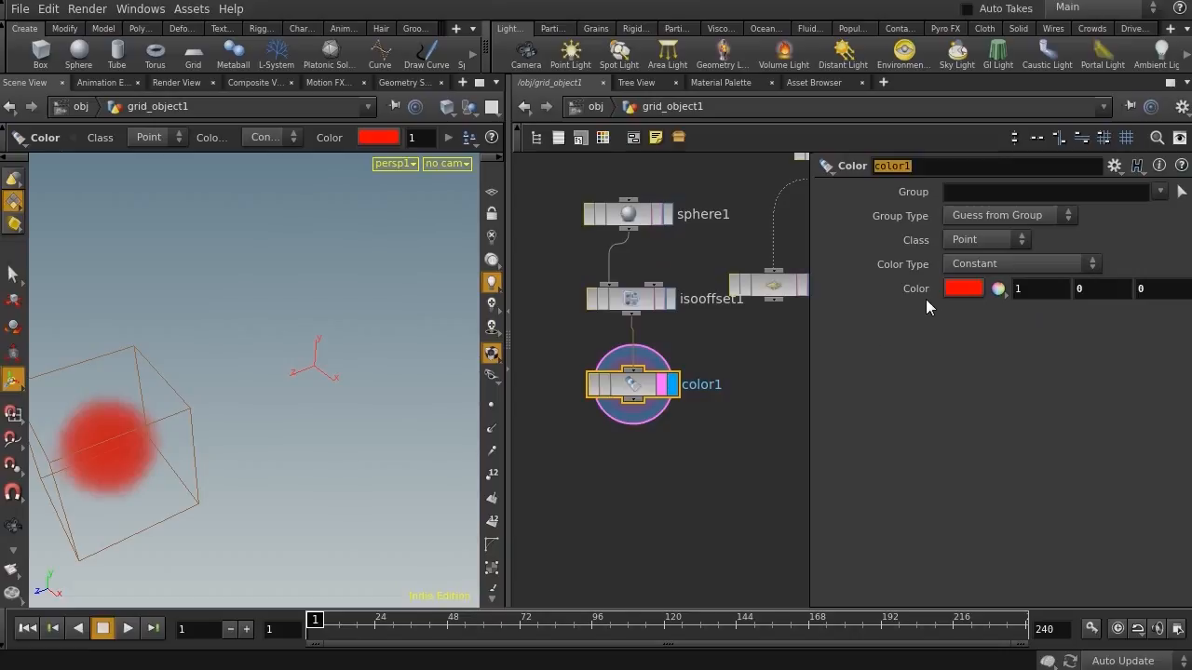
Add a Point node and wire the Scatter output into it
middle_drag(716, 418, 671, 302)
drag(719, 173, 733, 272)
middle_drag(762, 399, 726, 295)
key(Tab)
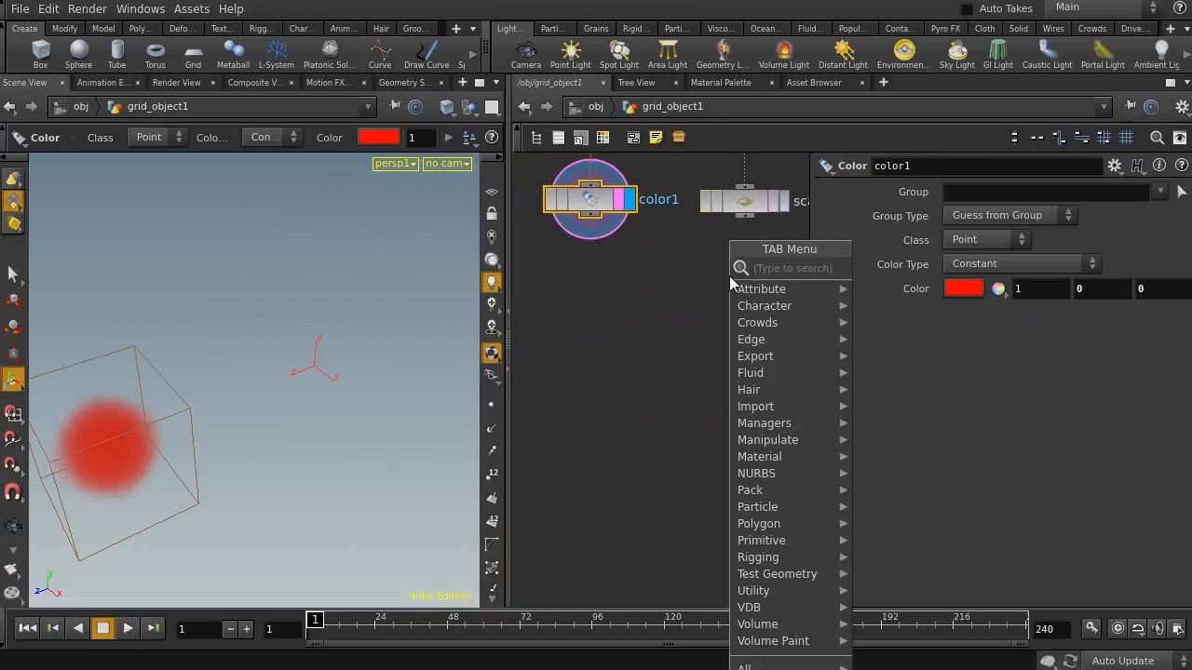
text(po)
key(Return)
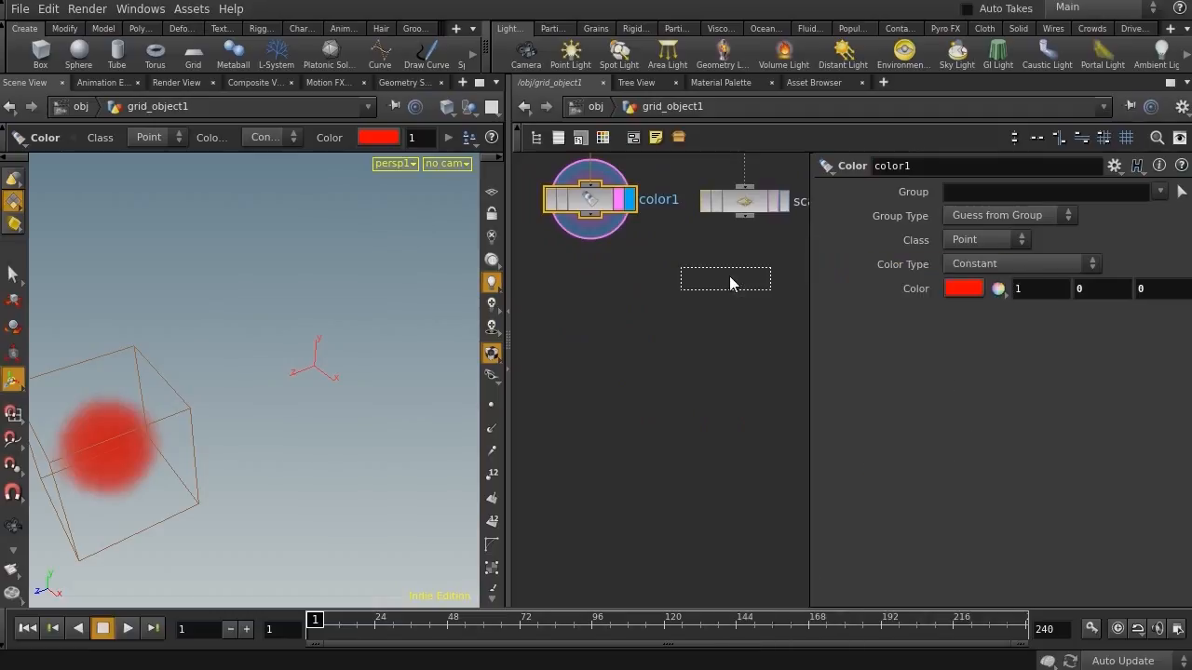
click(741, 302)
drag(744, 217, 776, 306)
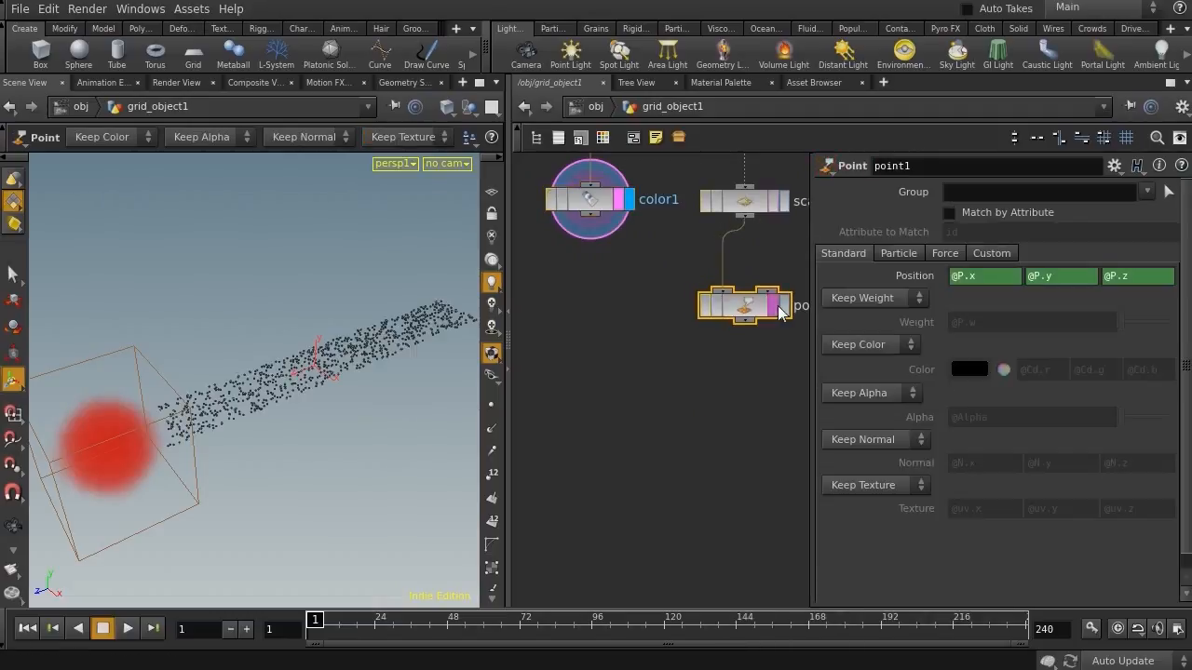
Set the Point node's colour mode to Add Color with black (0, 0, 0)
click(781, 308)
click(894, 344)
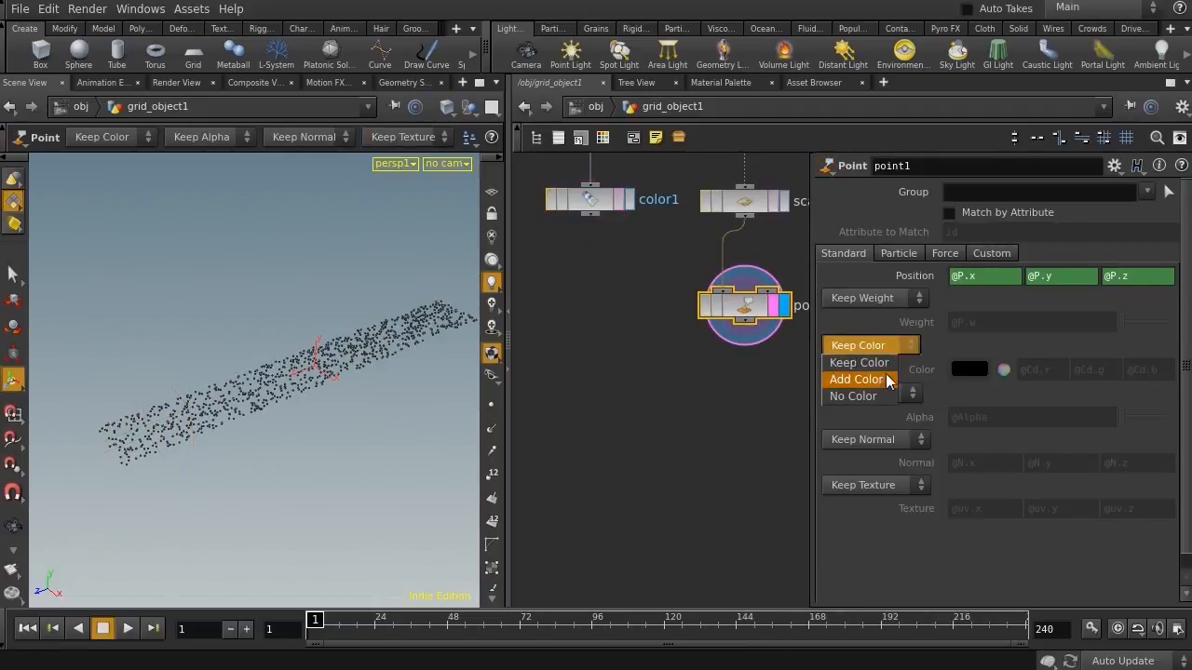
click(884, 379)
ctrl+shift+click(926, 373)
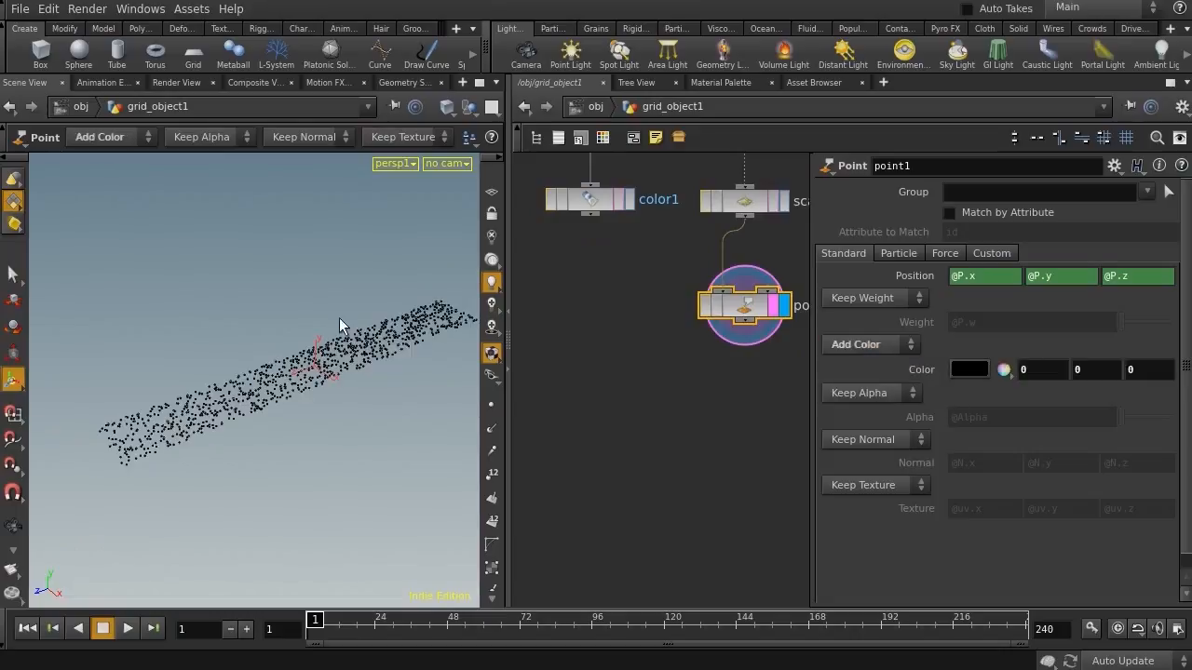
Move the sphere, IsoOffset and Color nodes beside the scatter and point chain
alt+drag(277, 341, 371, 401)
middle_drag(729, 441, 689, 538)
scroll(691, 525, down, 4)
drag(581, 483, 780, 316)
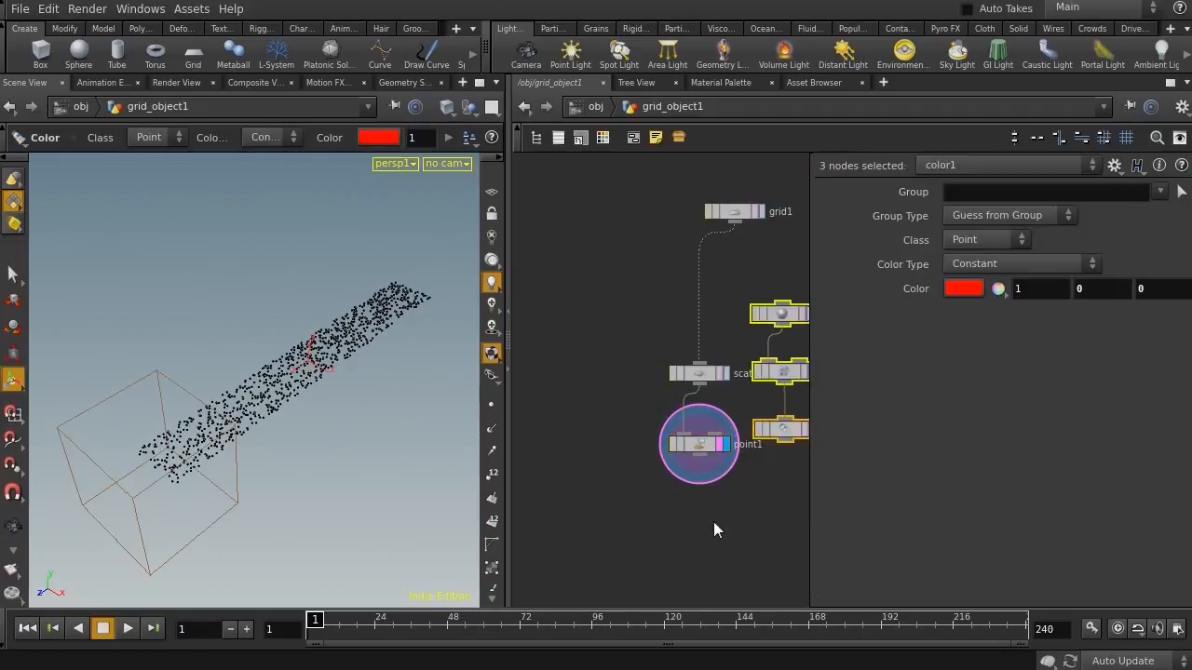
middle_drag(714, 513, 590, 364)
drag(611, 331, 654, 368)
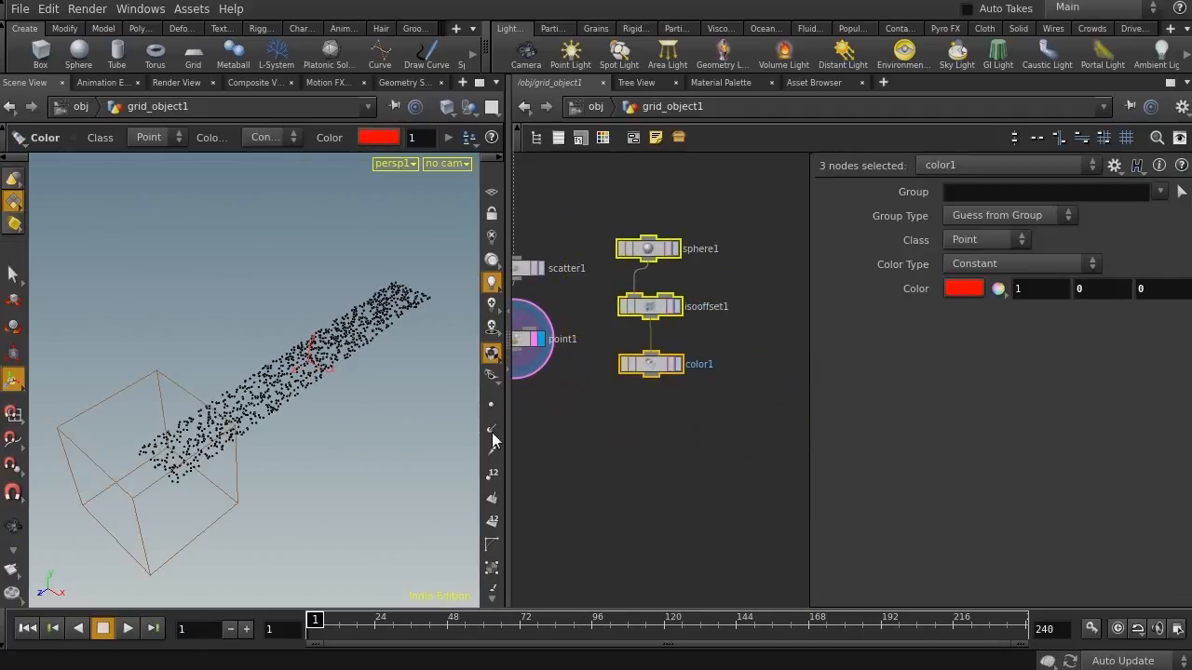
key(Tab)
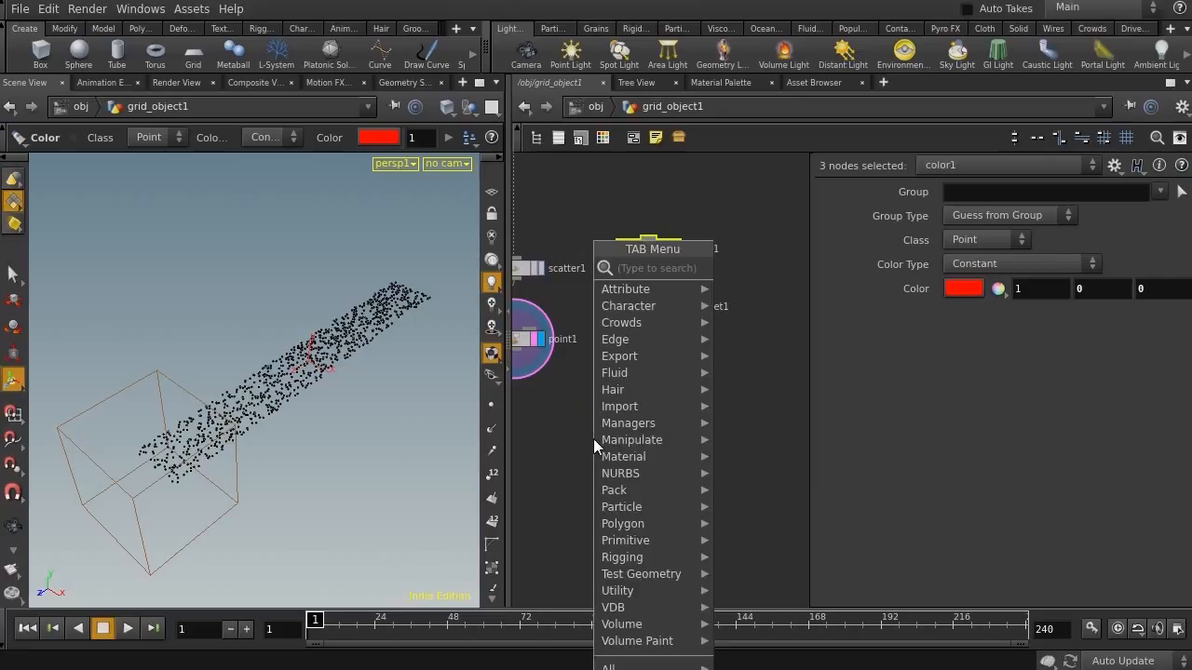
text(so)
key(Return)
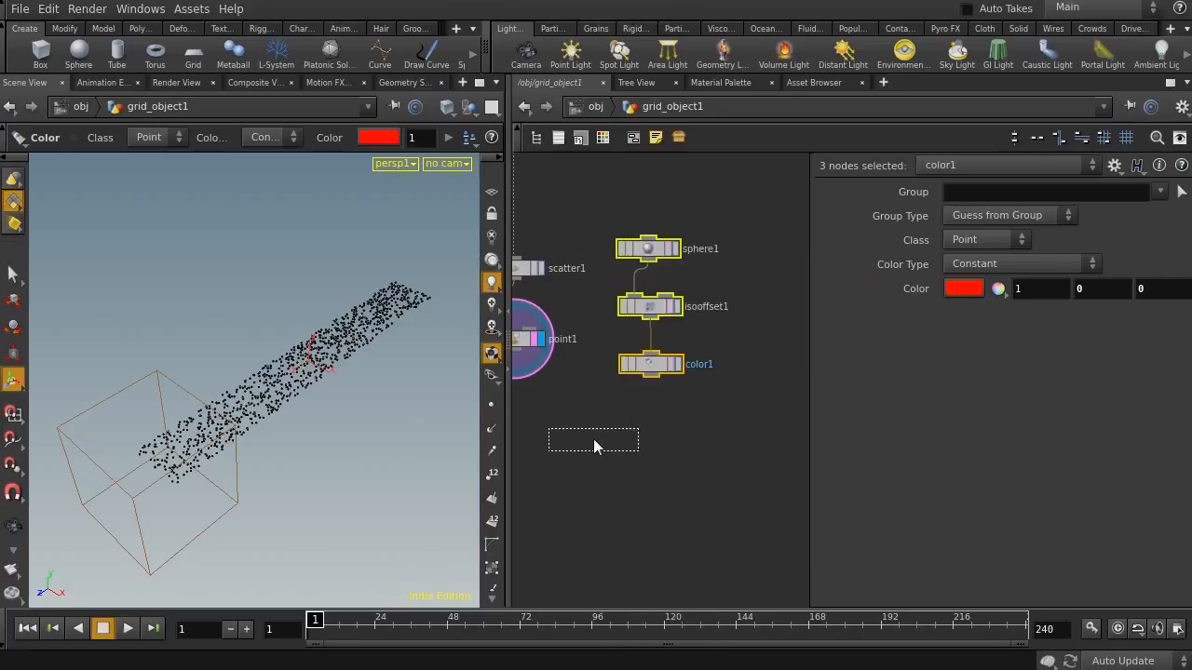
key(Escape)
Add a Solver node below the Point node
click(519, 440)
middle_drag(588, 437, 654, 433)
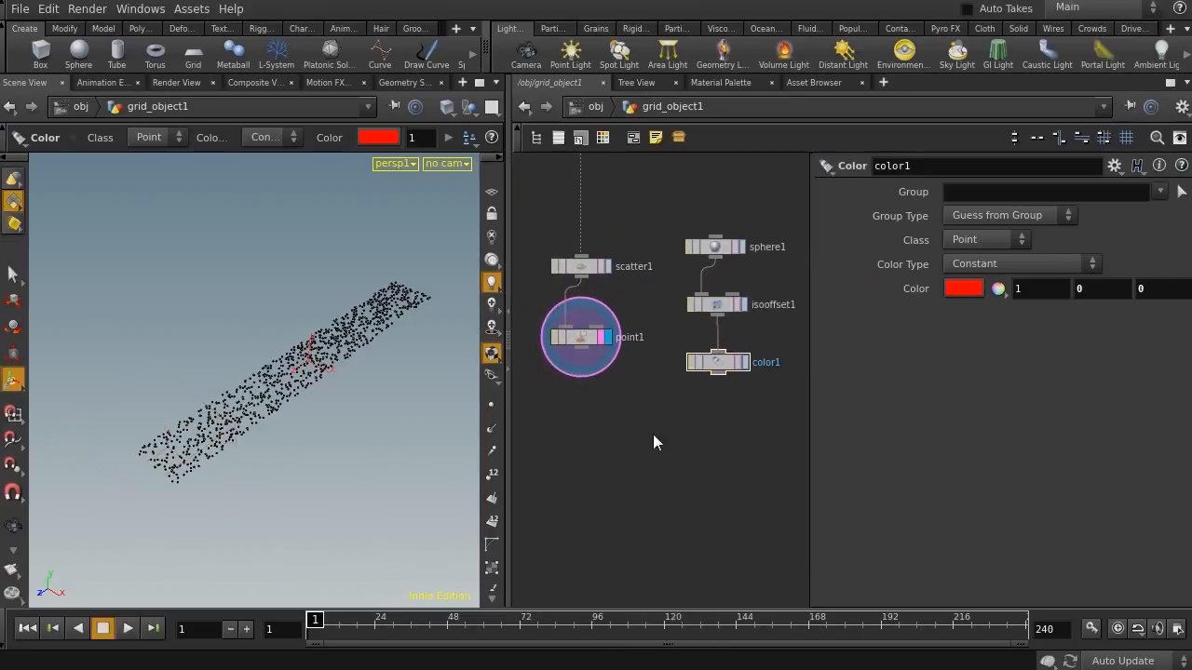
key(Tab)
text(sol)
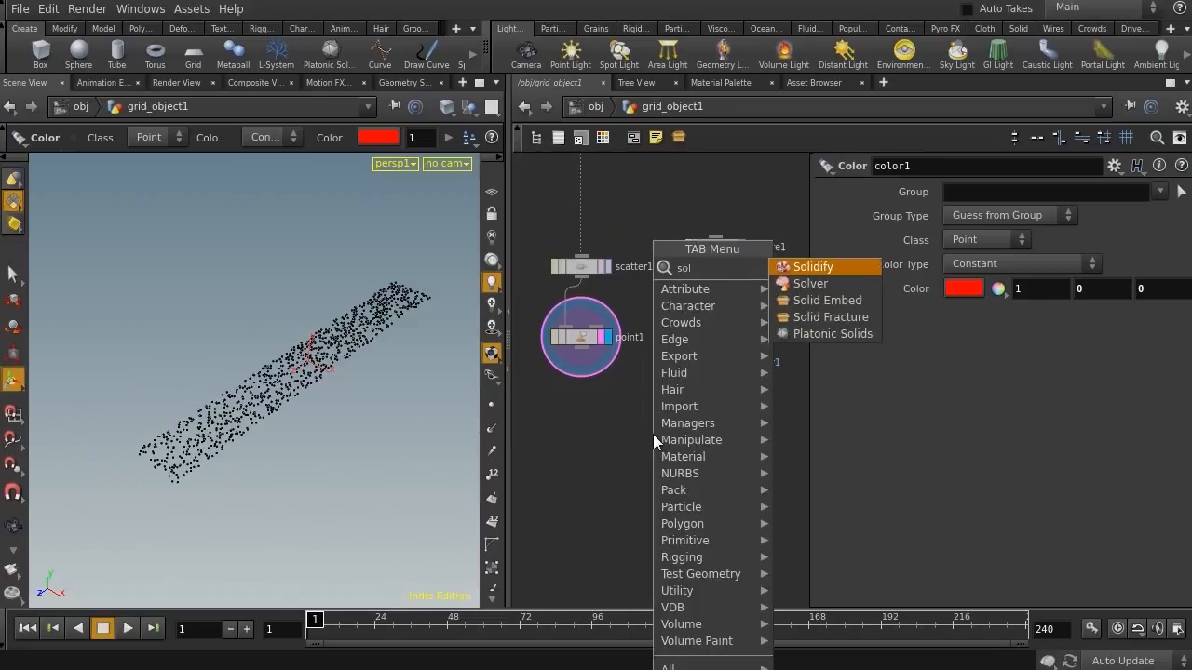
key(Down)
key(Return)
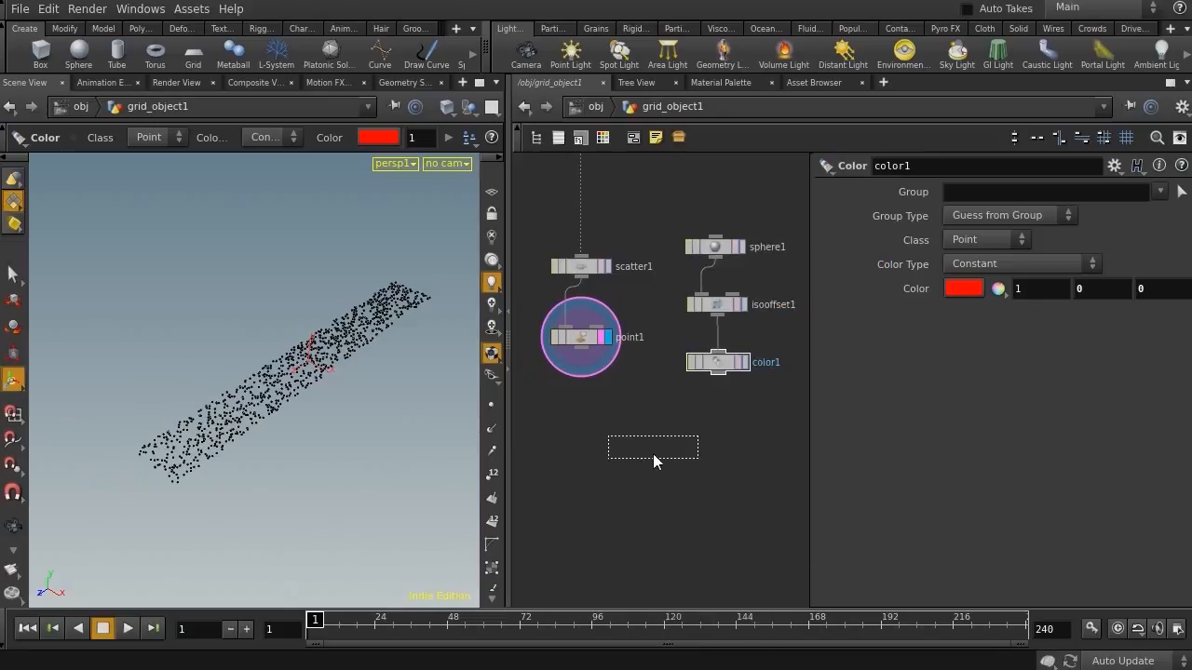
click(653, 440)
Wire the Point node into the Solver's first input and the Color node into its second input
drag(650, 466, 633, 480)
scroll(595, 422, up, 2)
click(578, 336)
click(620, 465)
click(638, 467)
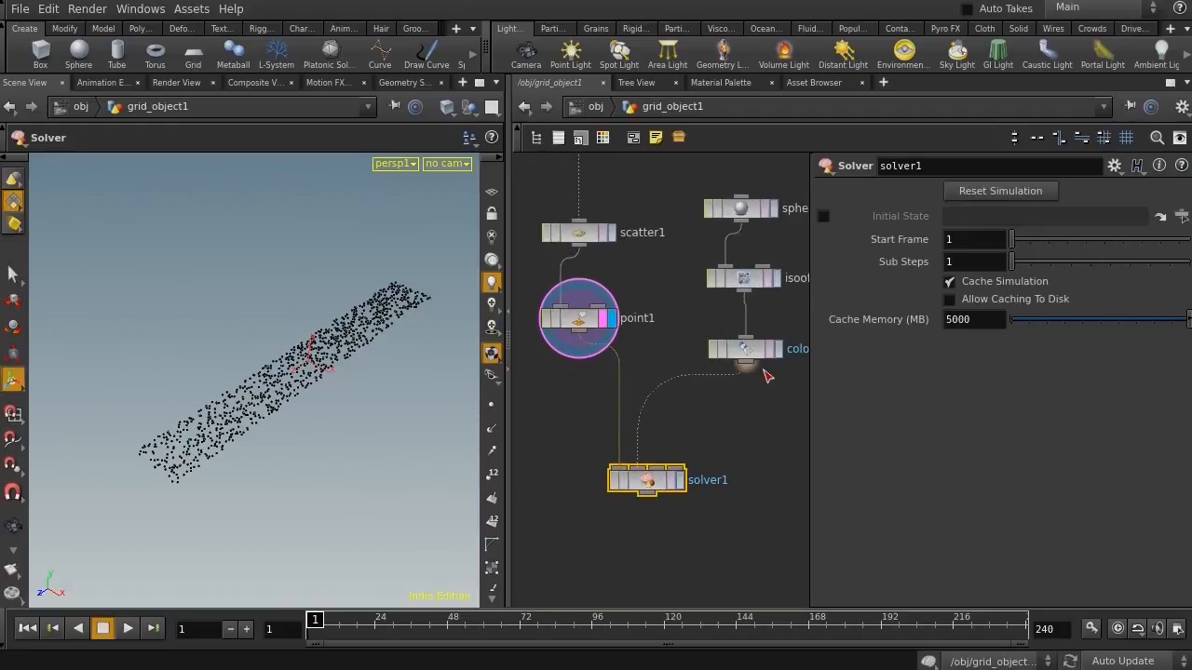
click(745, 362)
middle_drag(728, 429, 728, 312)
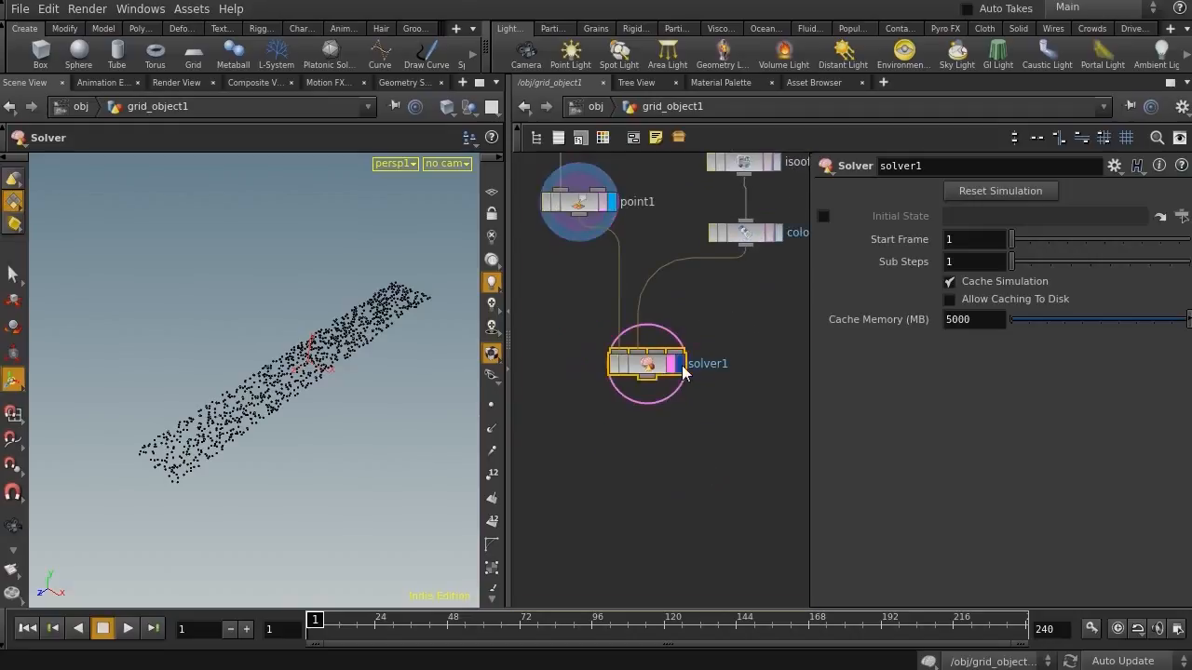
Inside the Solver, add an Attribute Transfer node below the input nodes
double_click(649, 368)
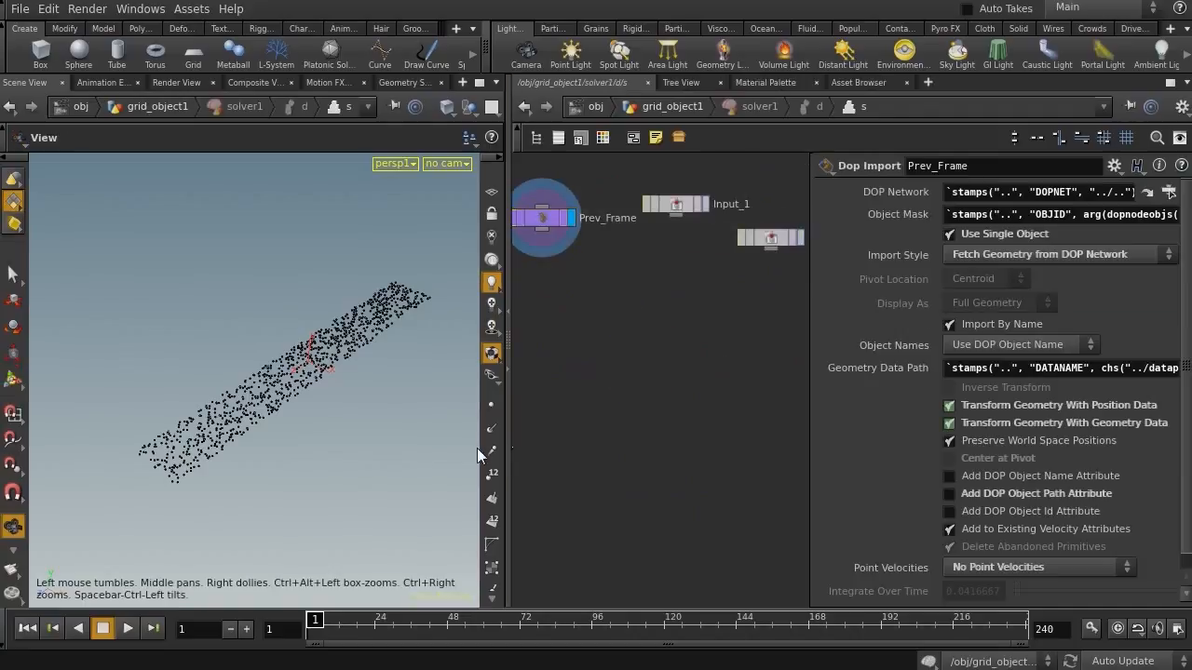
drag(506, 454, 373, 454)
middle_drag(584, 433, 557, 467)
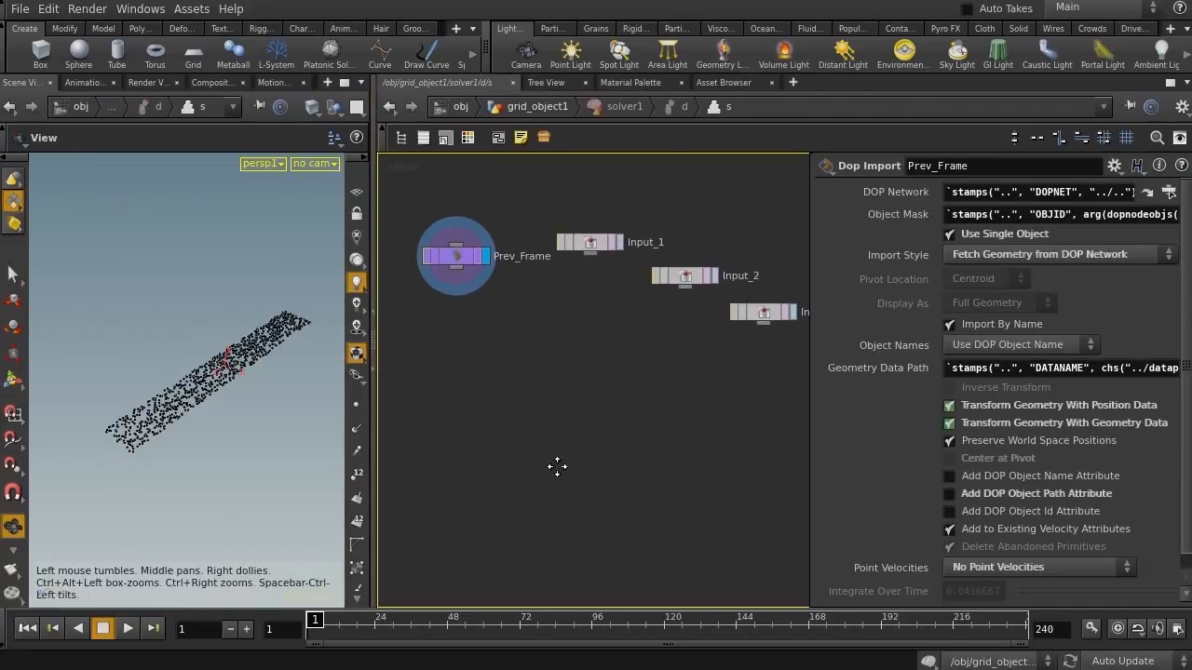
middle_drag(543, 402, 544, 422)
key(Tab)
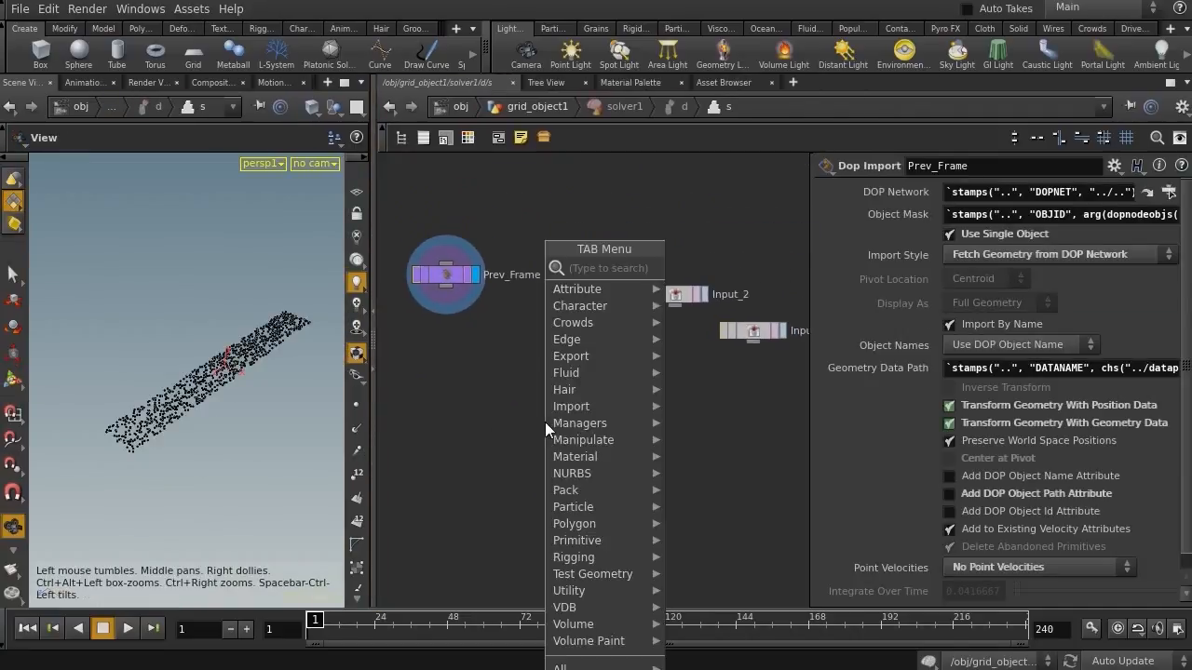
text(tr)
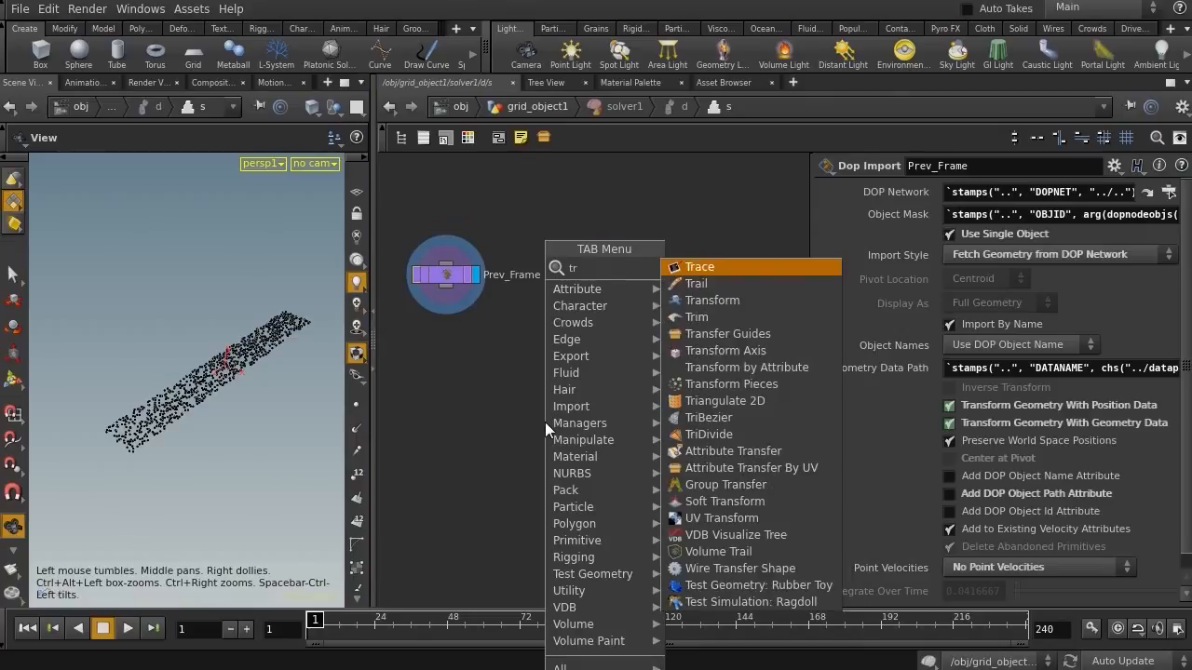
key(Down)
key(Down)
key(Down)
key(Down)
key(Down)
key(Down)
key(Down)
key(Down)
key(Down)
key(Down)
key(Down)
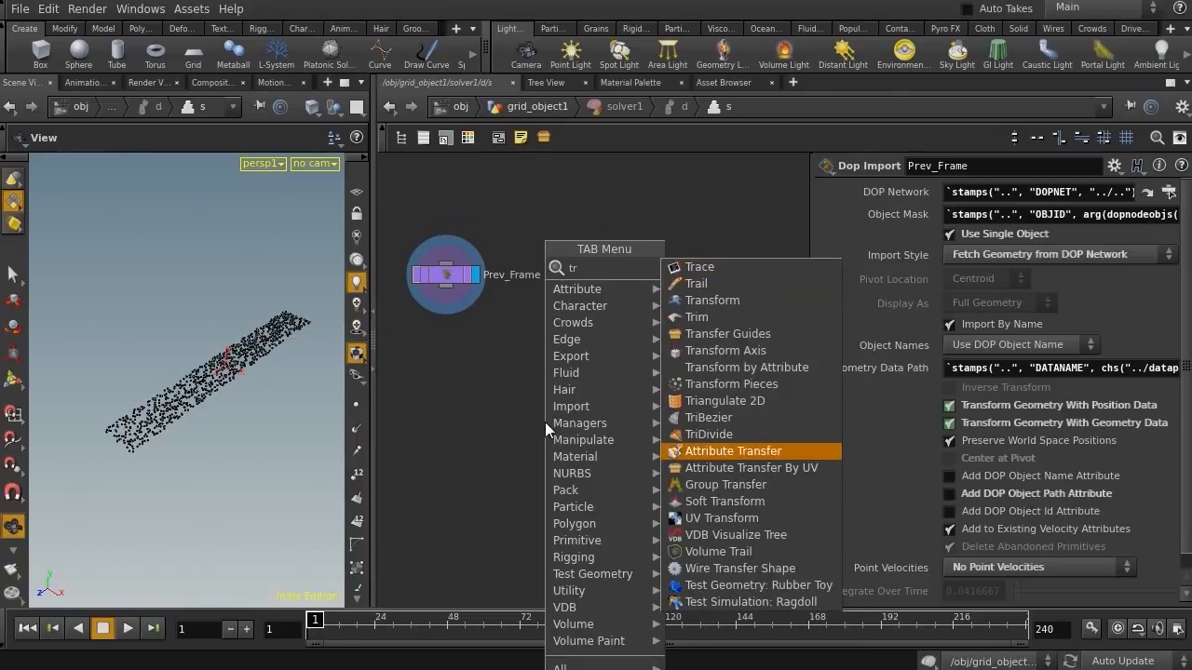
key(Return)
click(573, 474)
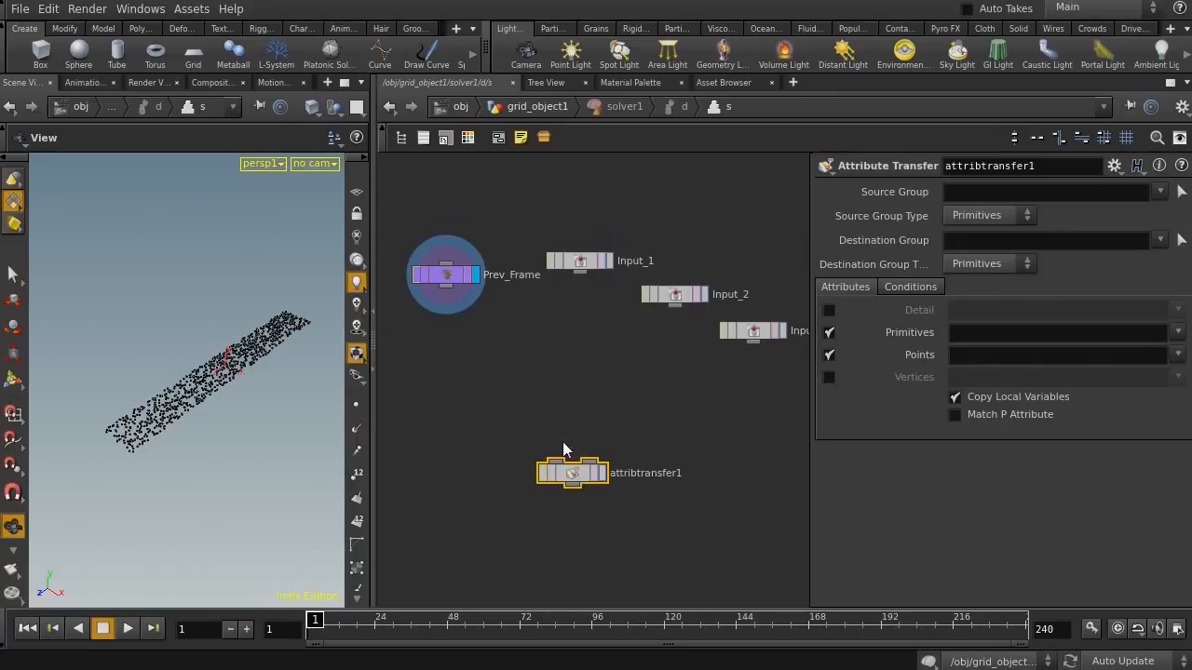
Wire Input_2 into the Attribute Transfer's second input and turn off primitive attribute transfer
middle_drag(563, 442, 562, 452)
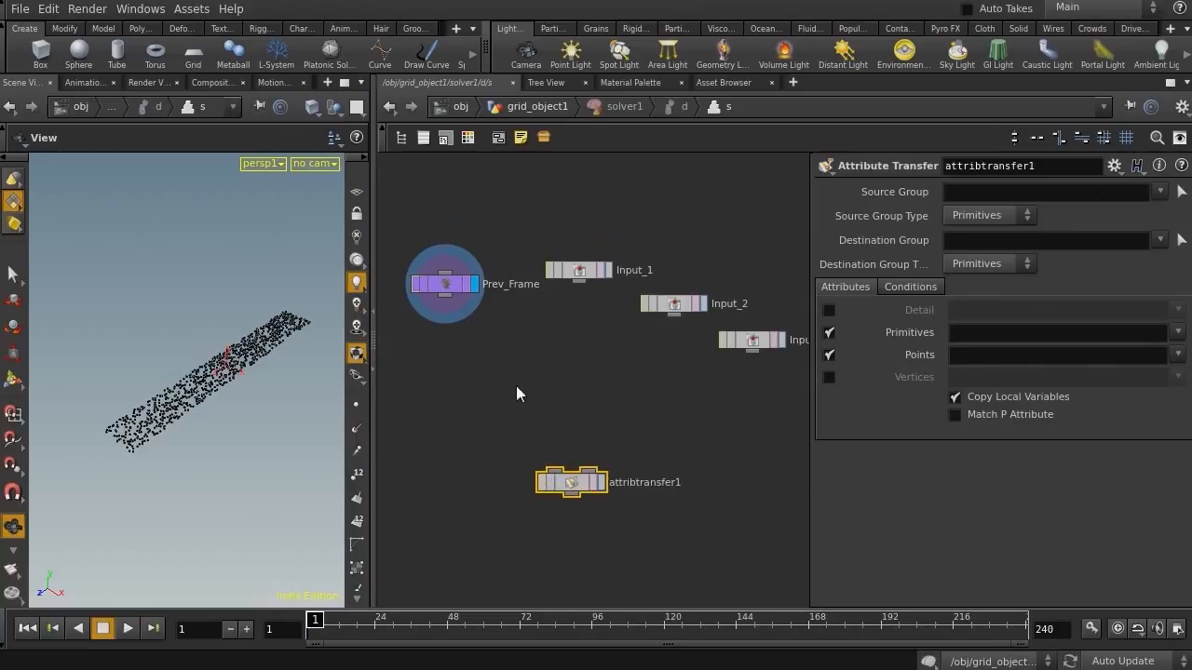
drag(676, 318, 589, 467)
click(828, 333)
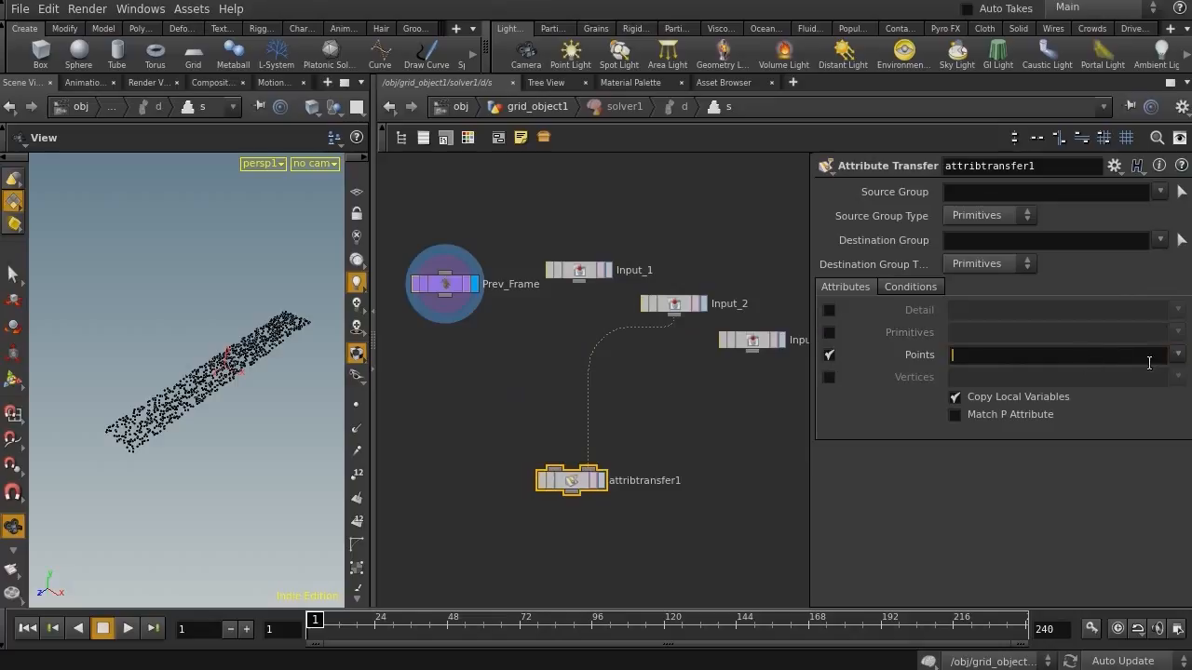
Add a Switch node beside the Prev_Frame node
drag(553, 472, 564, 362)
key(Tab)
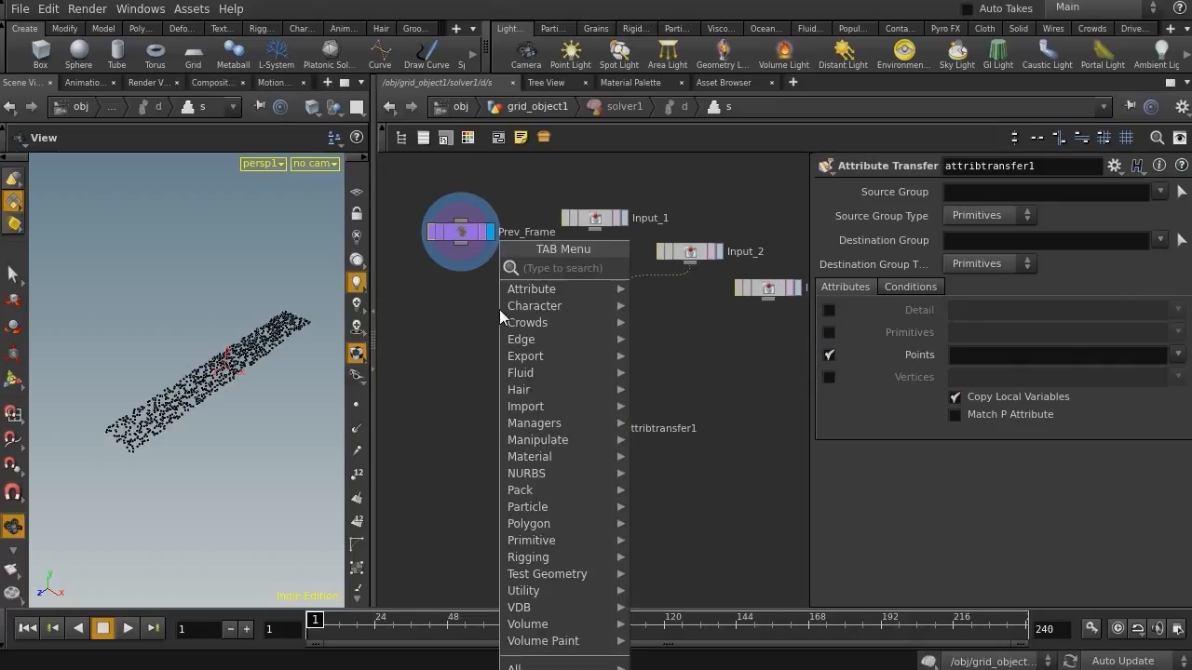
text(sw)
click(680, 284)
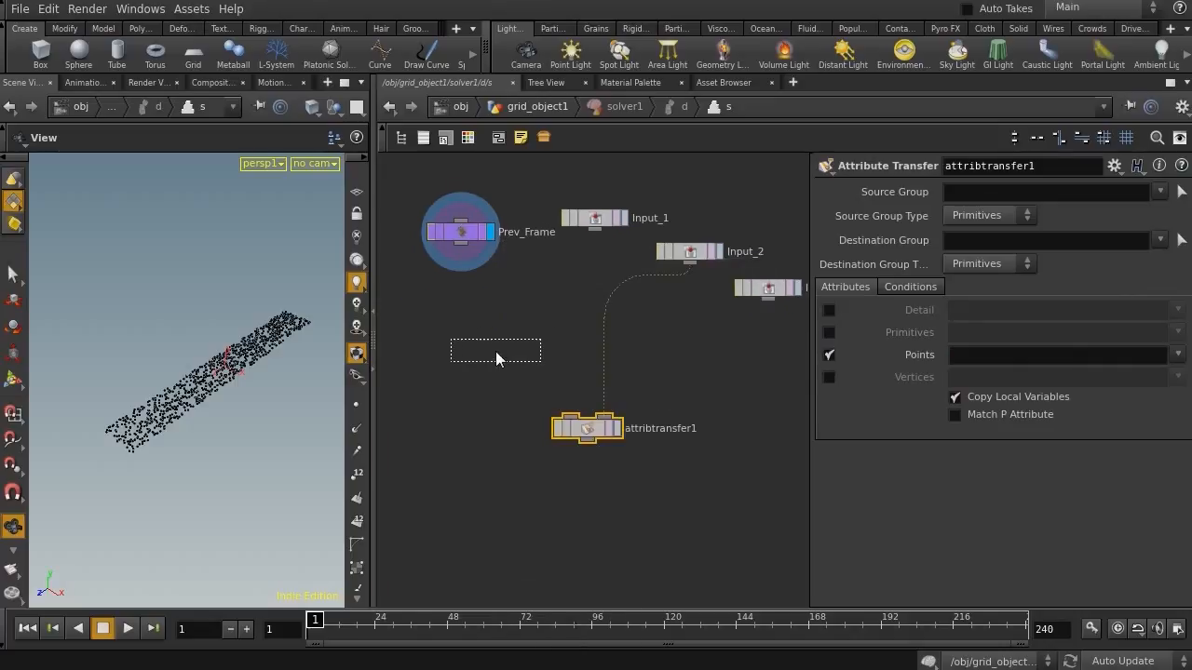
click(496, 350)
Wire Prev_Frame and Input_1 into the Switch, and the Switch into the Attribute Transfer's first input
drag(410, 196, 611, 274)
drag(496, 343, 462, 253)
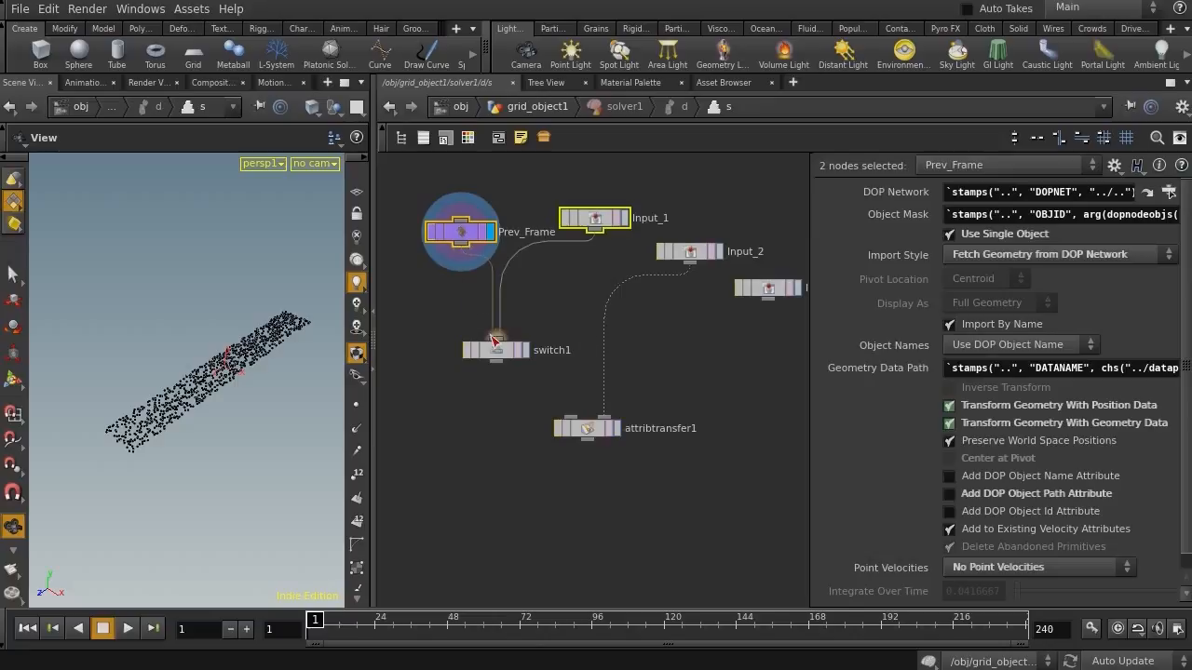
click(456, 232)
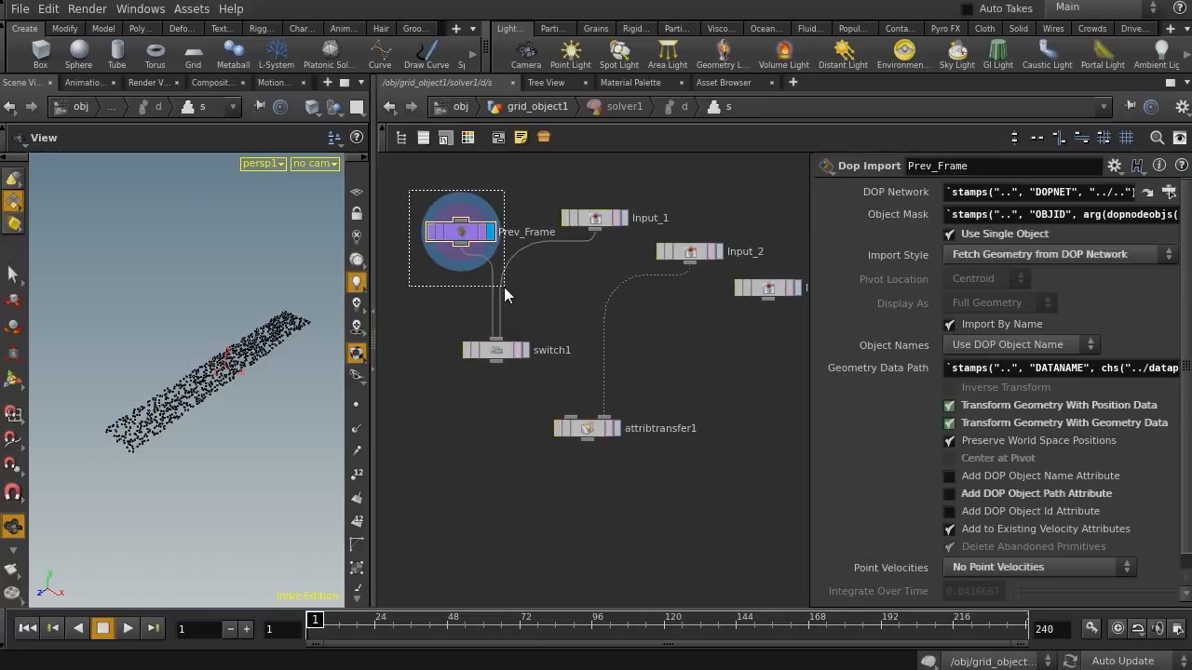
drag(618, 273, 573, 173)
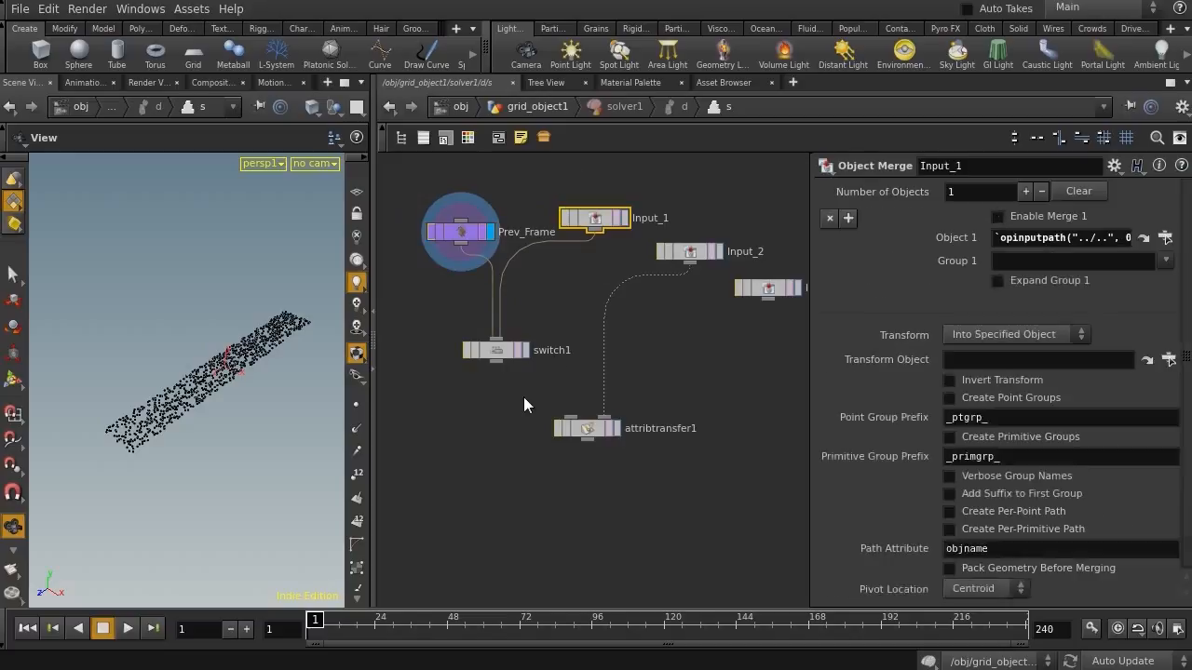
middle_drag(545, 413, 556, 356)
drag(588, 371, 562, 472)
drag(508, 315, 556, 463)
click(508, 293)
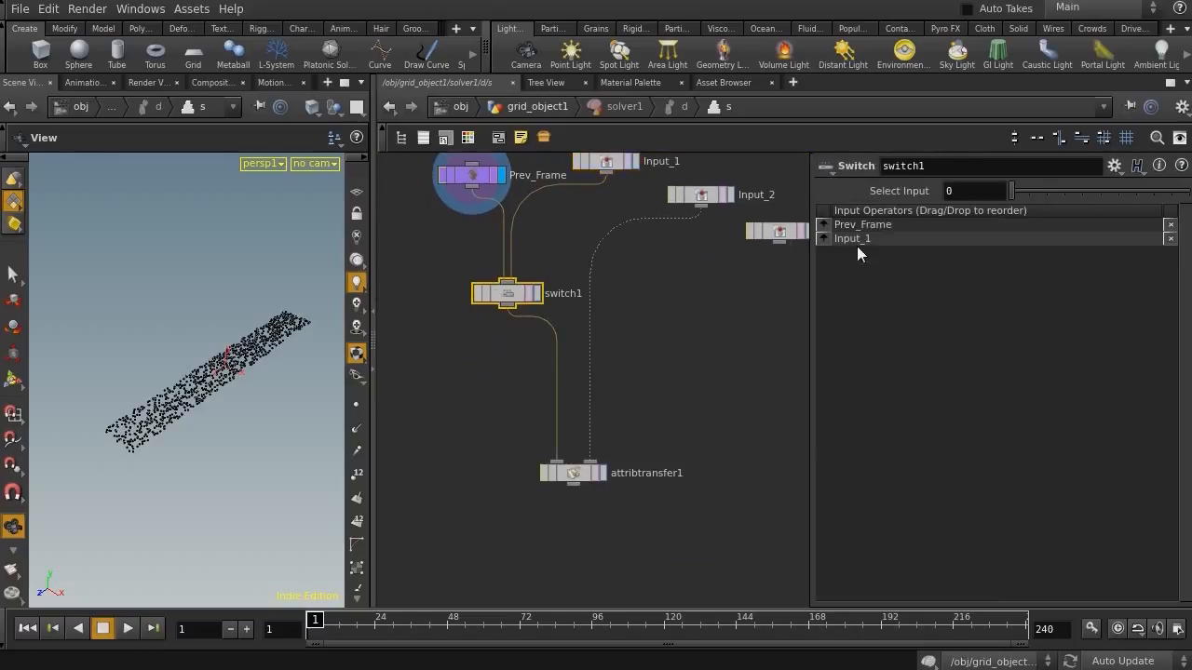
Set the Switch's Select Input to the expression $F>1
click(948, 191)
key(BackSpace)
text($F>1)
key(Return)
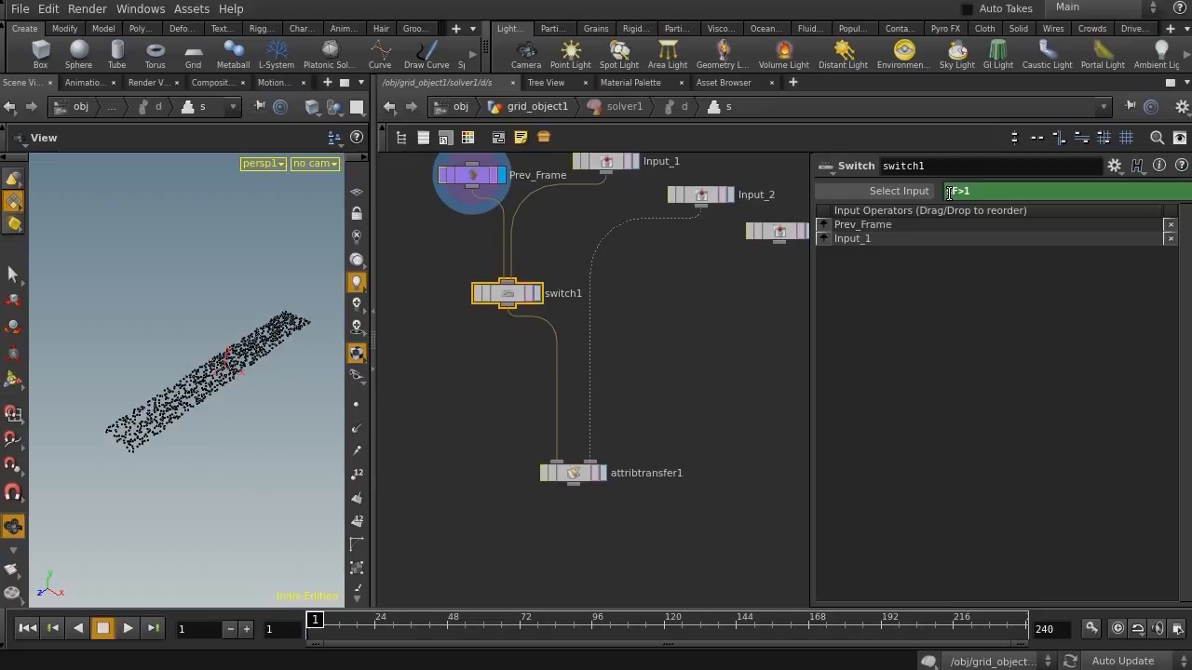
Reverse the Switch's input order so Input_1 comes before Prev_Frame
click(536, 294)
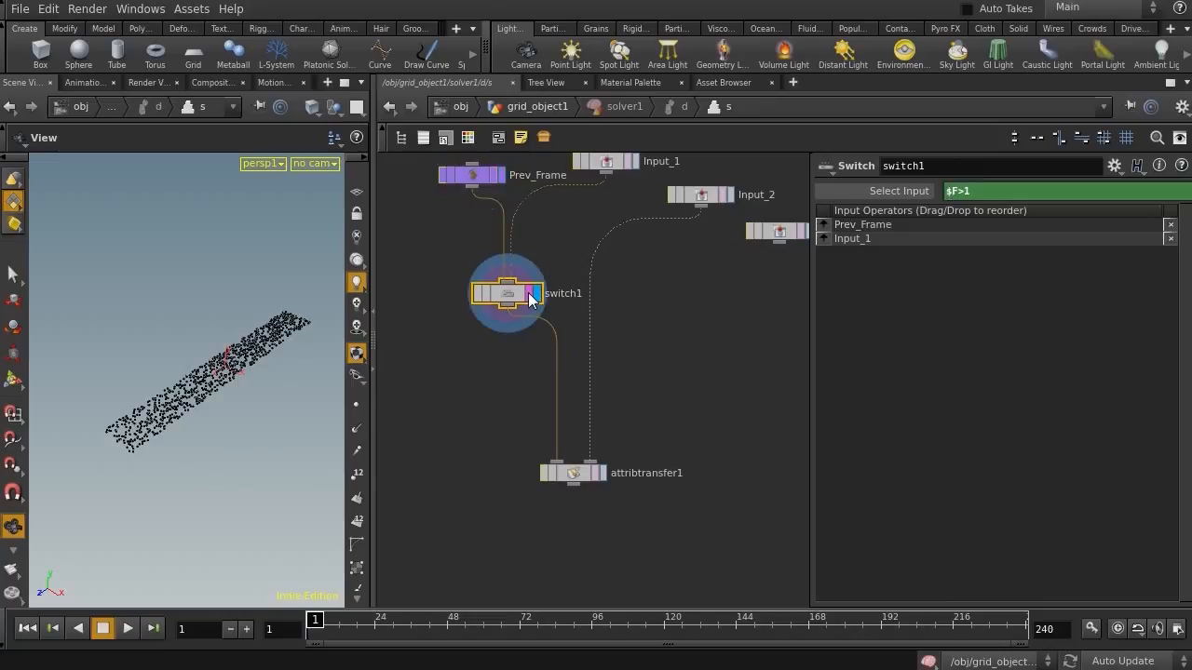
drag(434, 350, 548, 213)
key(shift+r)
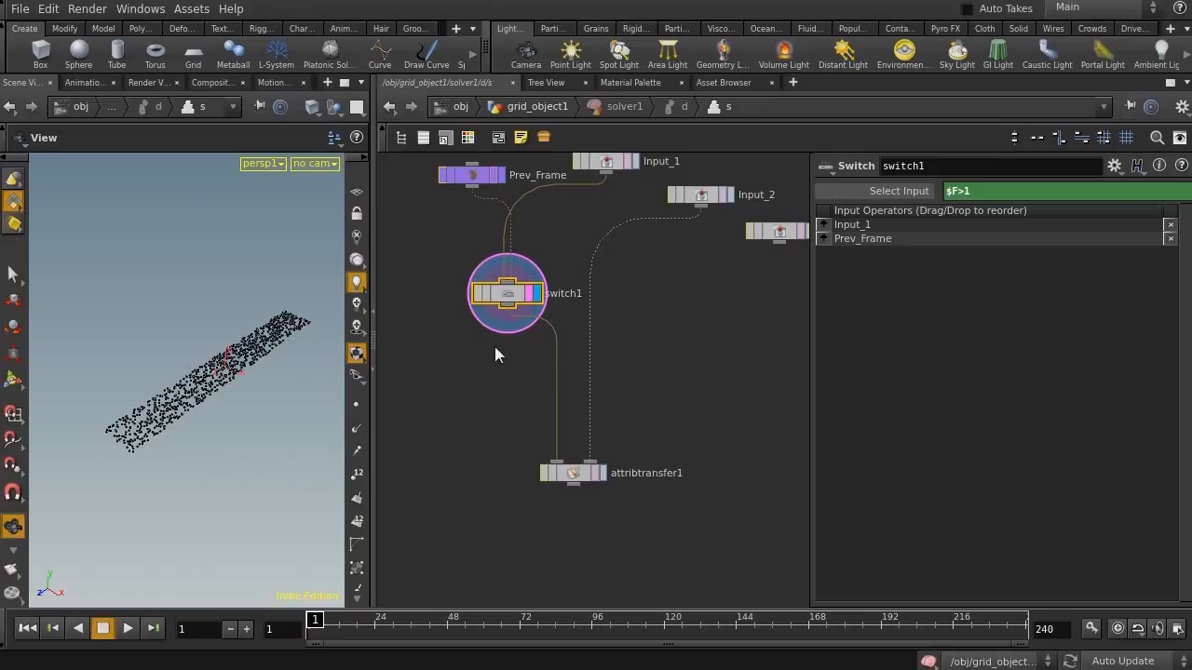
Display the Attribute Transfer and set it to transfer the Cd point attribute
click(596, 477)
click(1177, 355)
click(1181, 373)
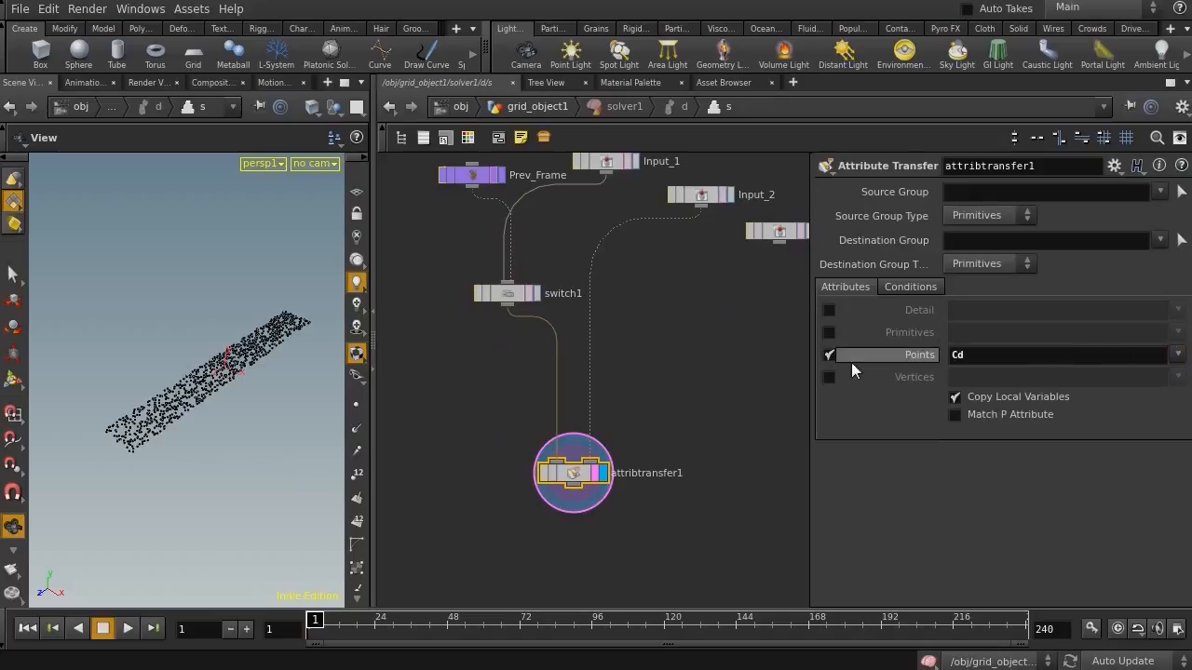
Adjust the Attribute Transfer's Conditions settings
click(911, 287)
drag(1091, 378, 1022, 381)
drag(1027, 383, 1032, 404)
Back at the object level, keyframe the first sphere's centre at frame 1 and at frame 100 after moving it along the grid
click(528, 108)
click(539, 105)
click(530, 108)
click(533, 108)
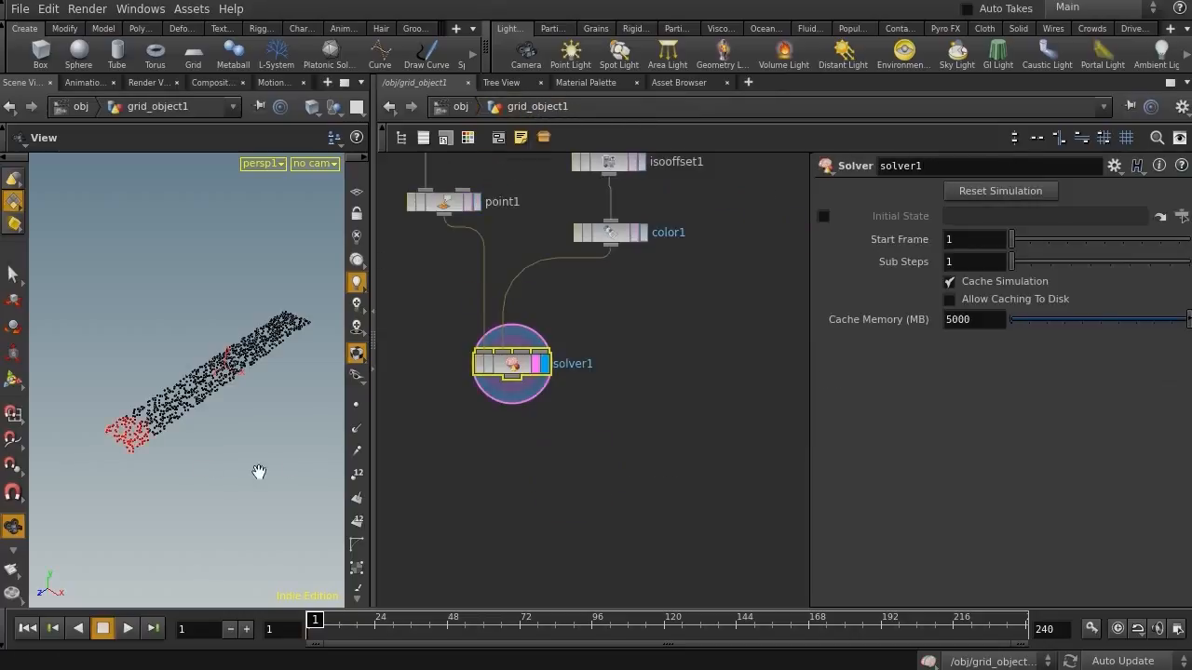
drag(710, 229, 586, 328)
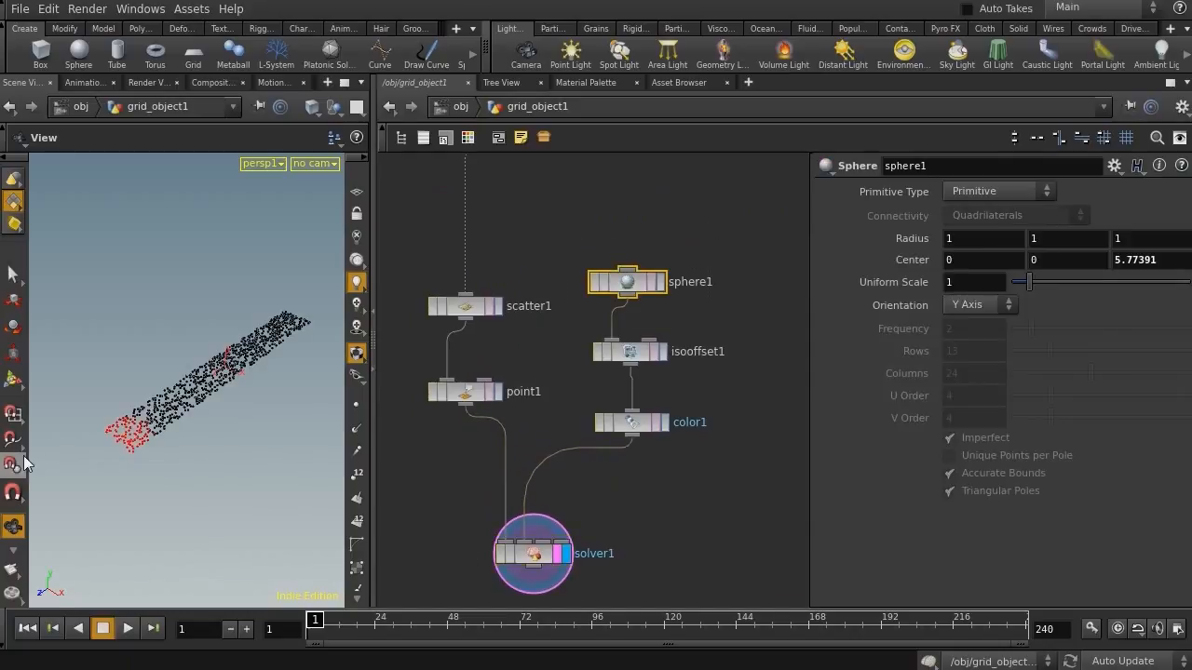
click(13, 380)
key(Escape)
drag(174, 461, 122, 439)
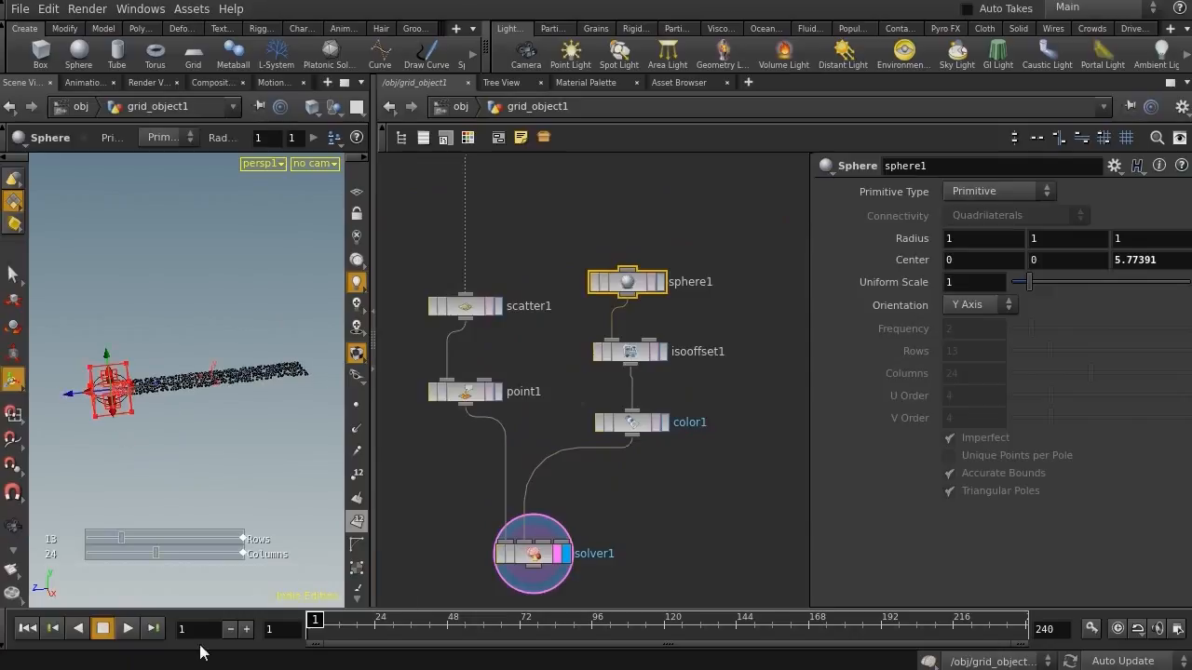
drag(913, 240, 946, 287)
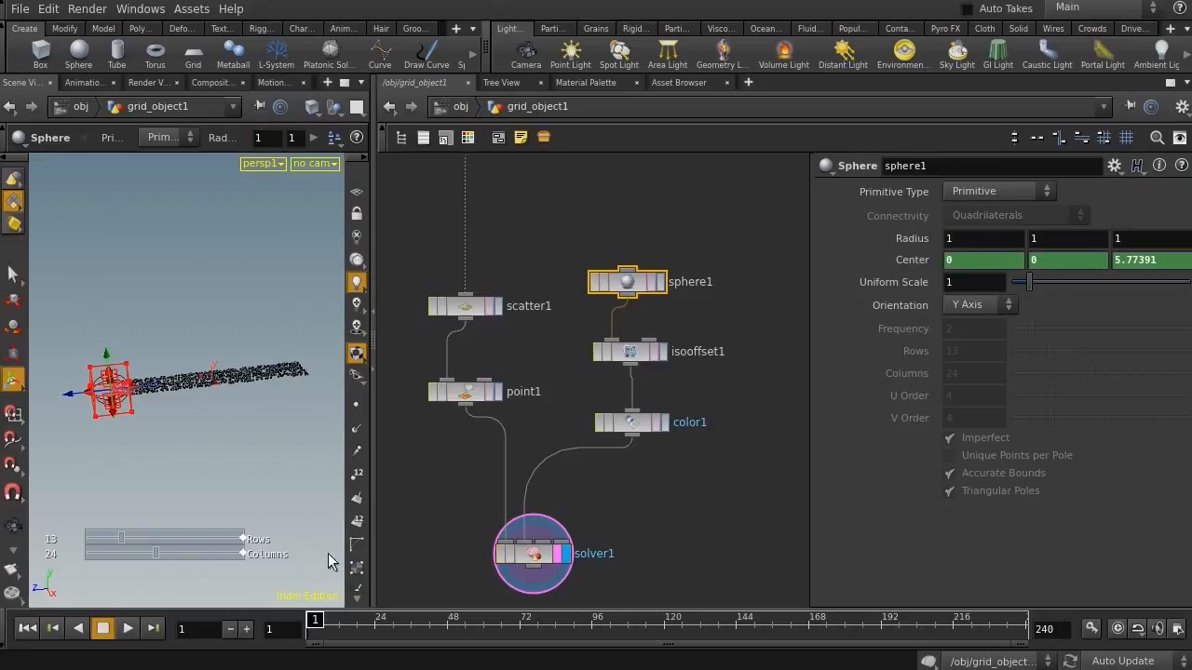
drag(316, 628, 618, 633)
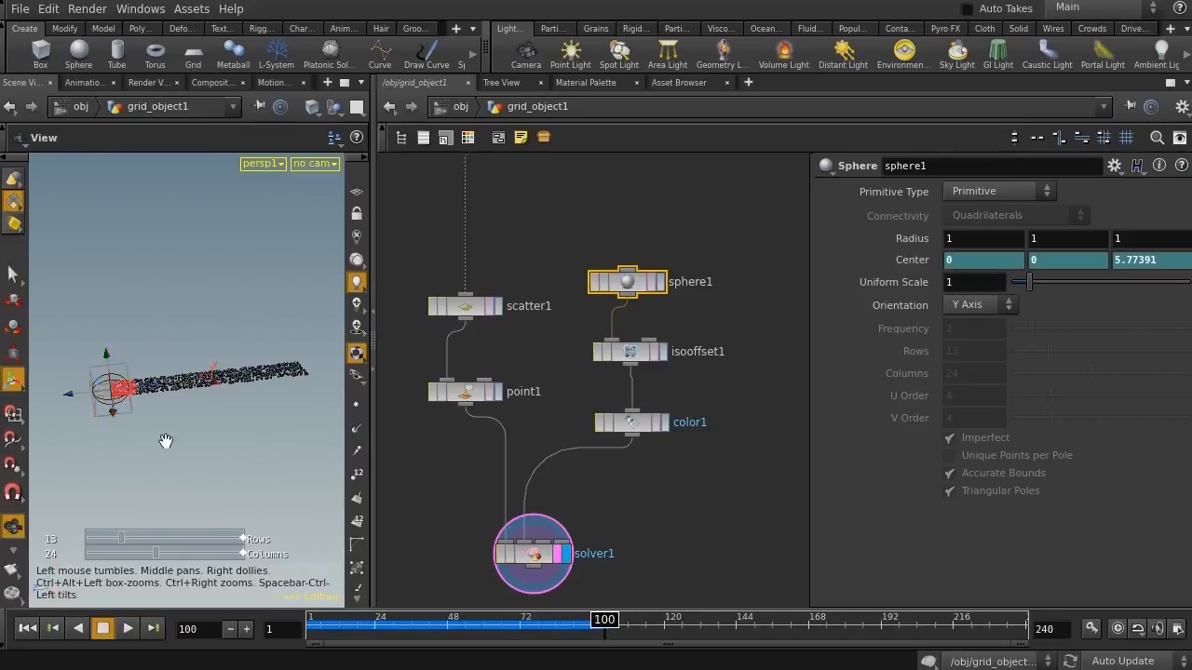
alt+drag(147, 437, 182, 452)
drag(84, 426, 289, 355)
alt+click(912, 259)
Play the simulation from frame 1 to watch the points change colour
click(28, 628)
drag(465, 503, 566, 577)
click(128, 631)
click(103, 631)
key(Escape)
drag(80, 404, 203, 407)
drag(439, 633, 253, 621)
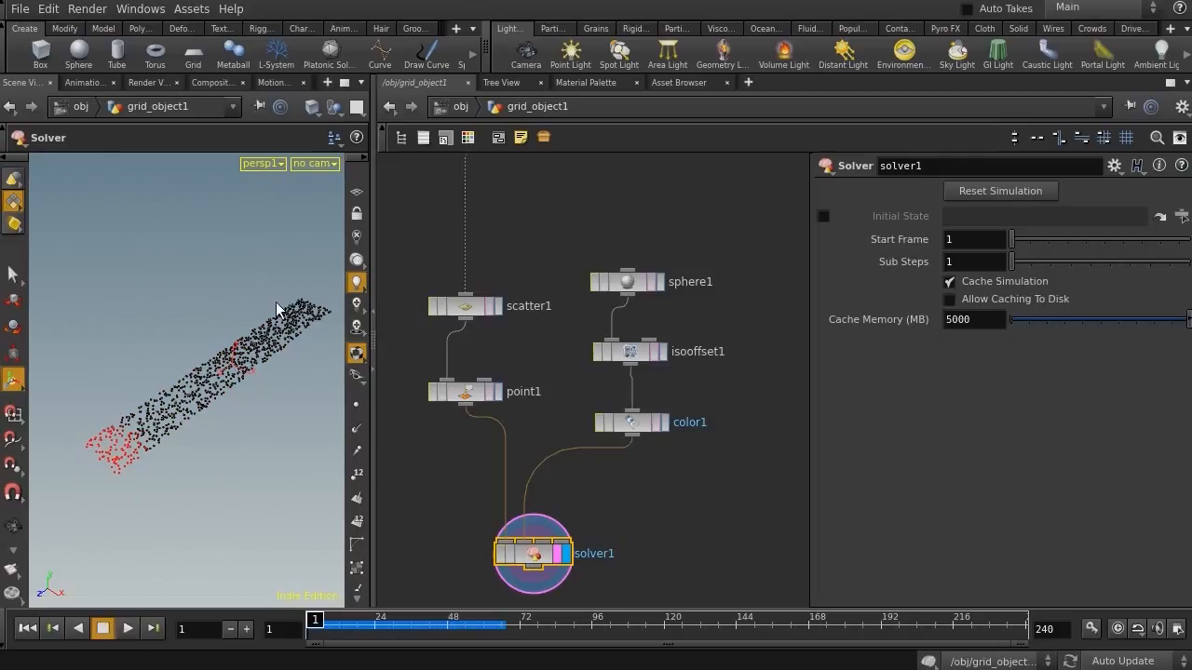
click(127, 627)
click(102, 629)
drag(444, 622, 267, 624)
Add a second Sphere node beside the Solver
middle_drag(682, 524, 849, 358)
key(Tab)
mouse_move(530, 390)
text(switch)
key(Return)
click(530, 396)
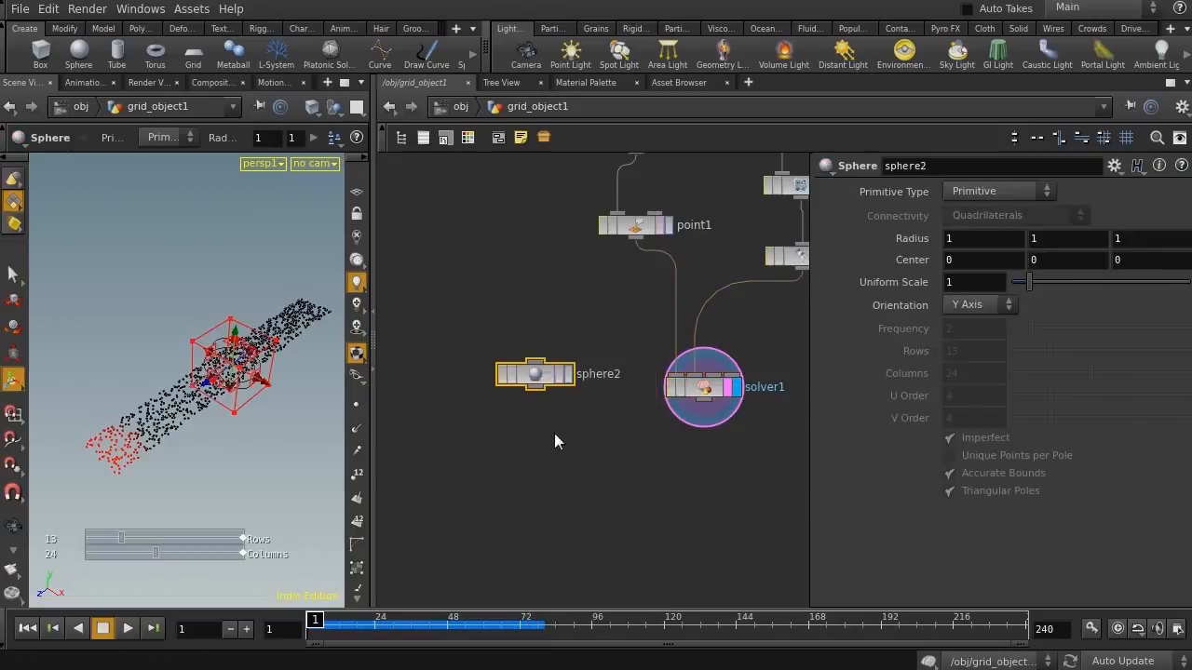
middle_drag(703, 480, 687, 434)
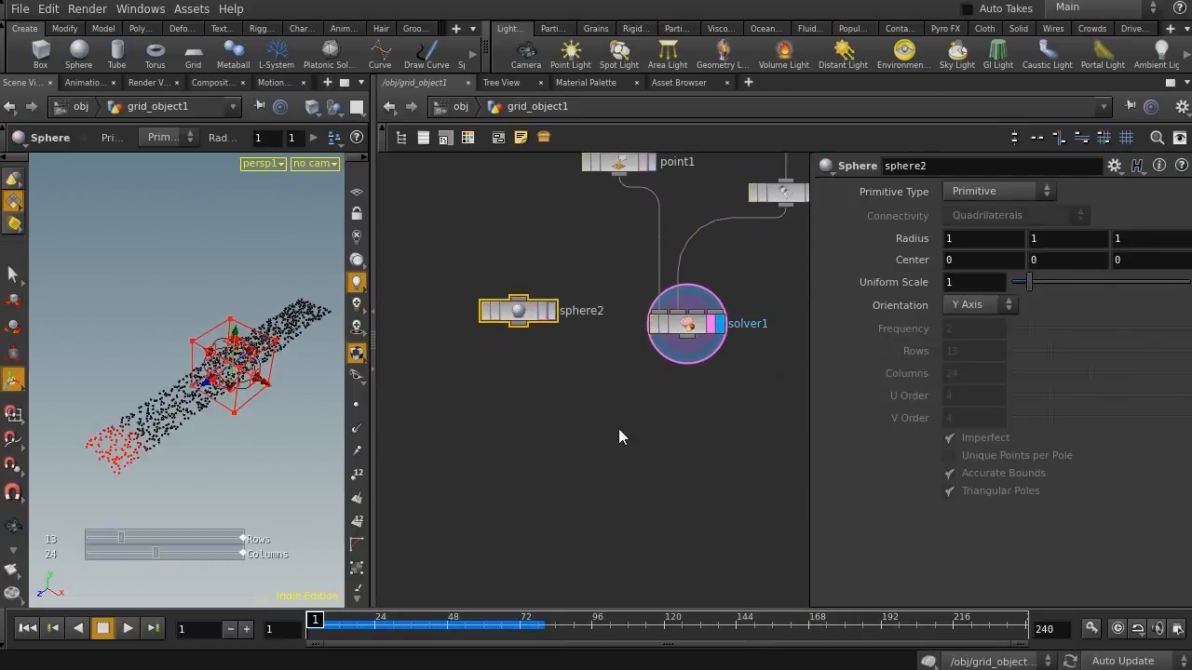
Add a Copy node fed by the second sphere and wire the Solver into its second input
key(Tab)
text(copy)
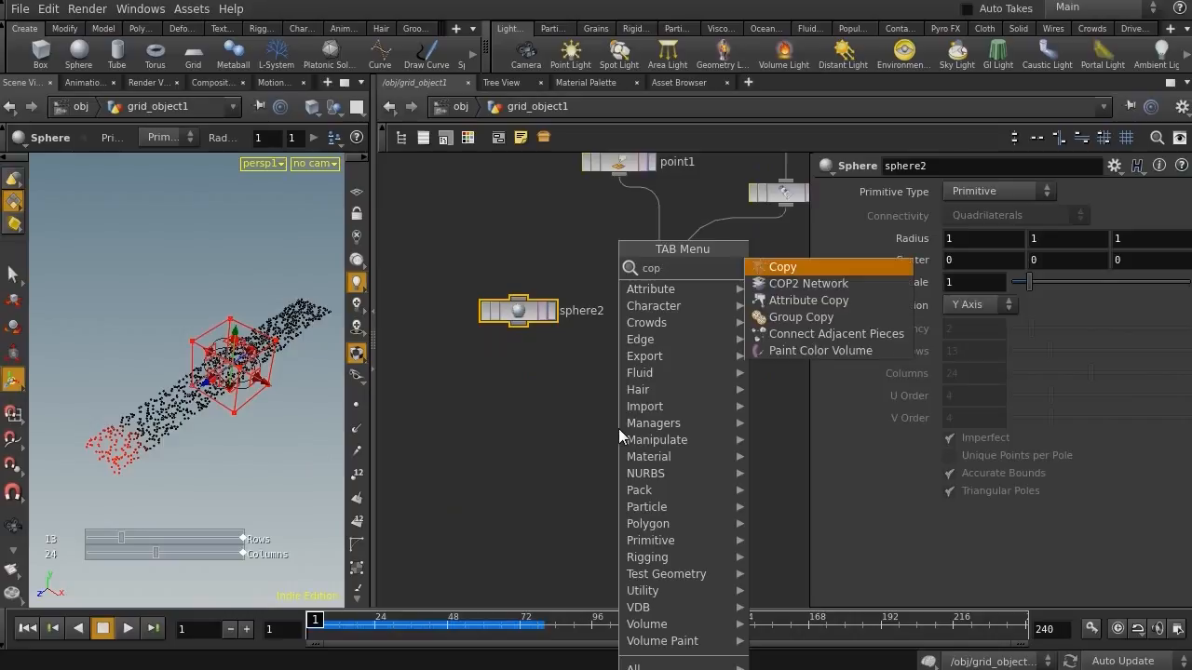
key(Return)
click(618, 474)
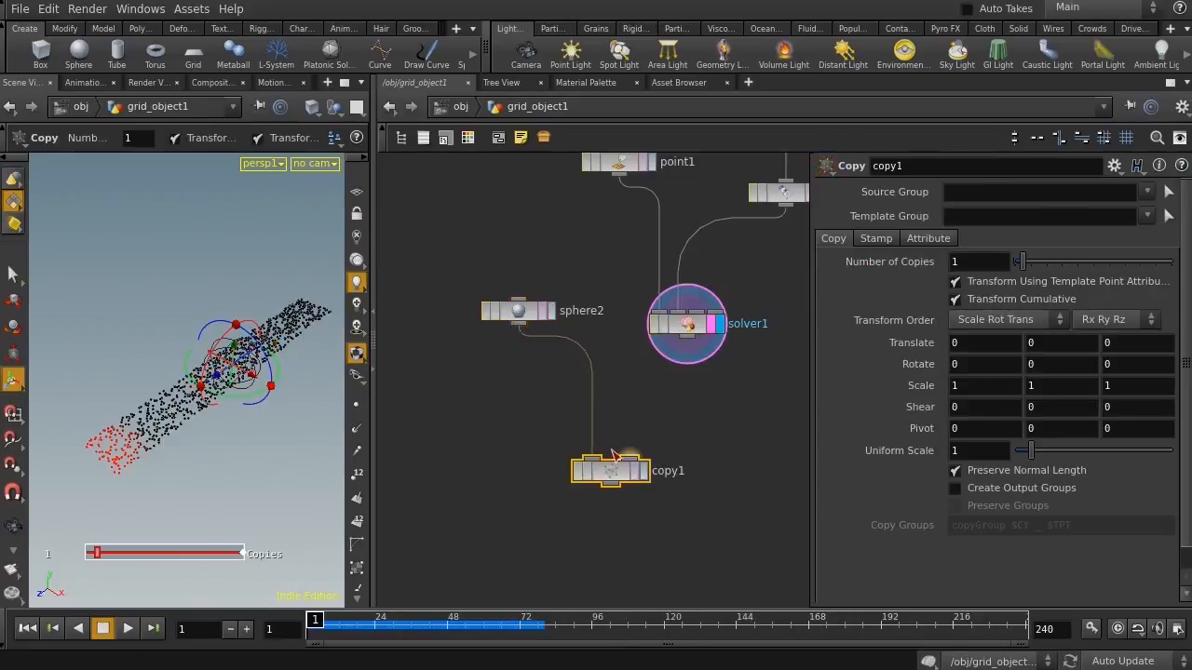
drag(631, 455, 686, 340)
Display the Copy node's output and set the second sphere's Uniform Scale to 0.16
drag(447, 366, 551, 285)
drag(523, 434, 647, 483)
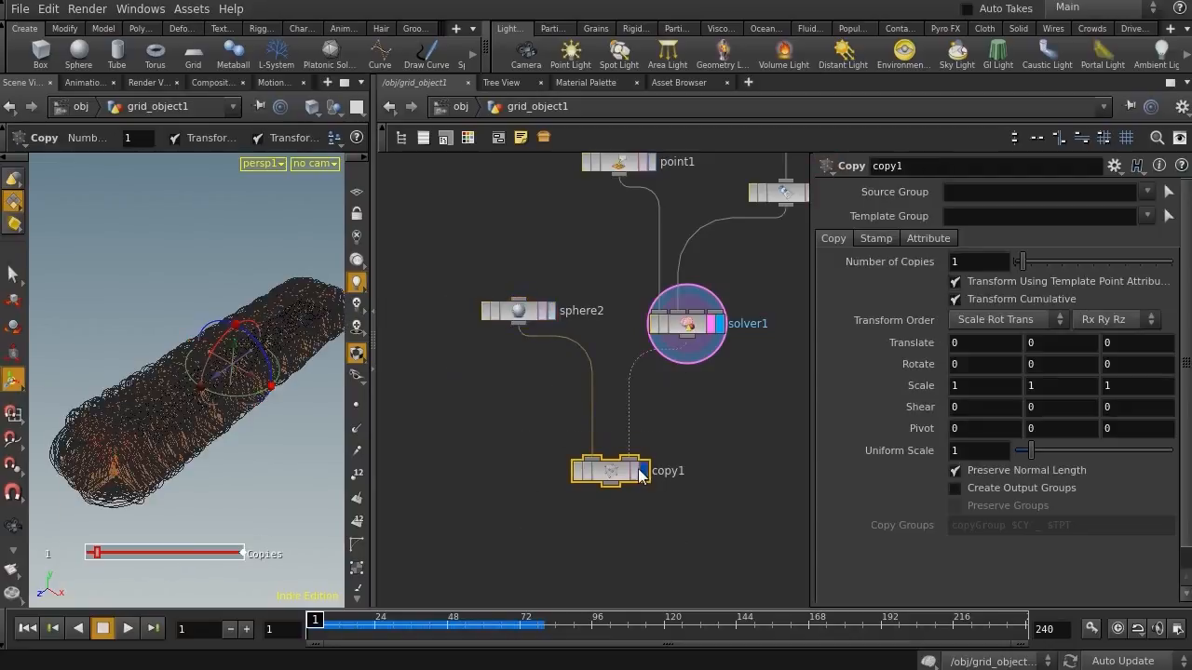
click(641, 471)
click(633, 472)
drag(466, 357, 553, 254)
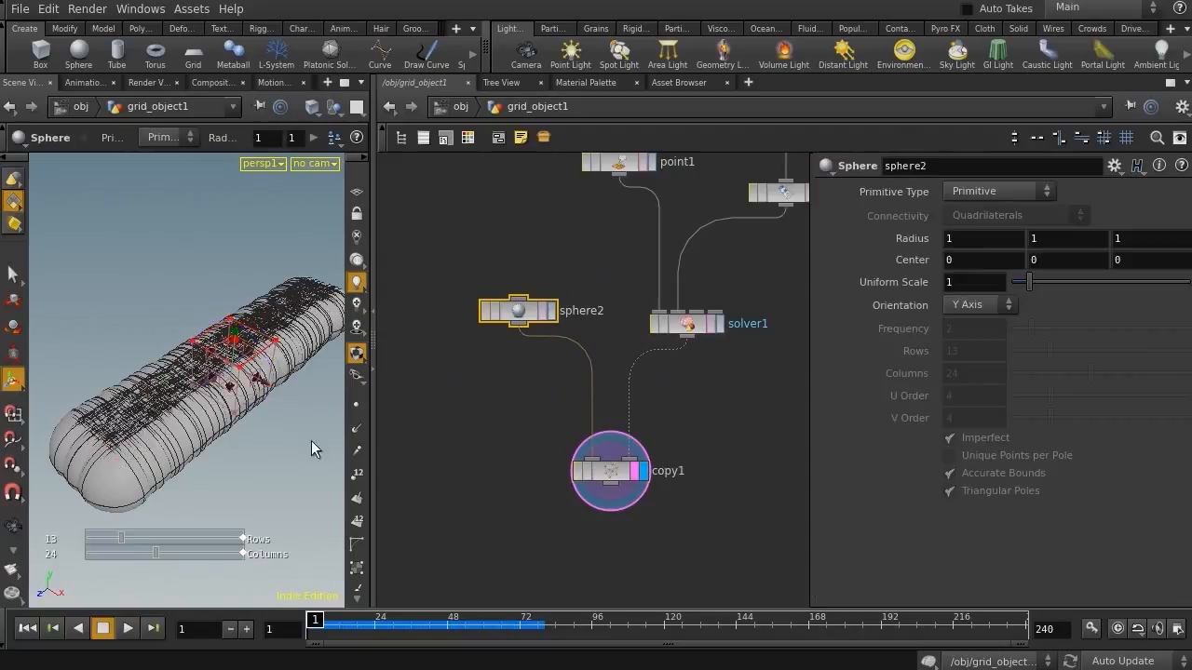
drag(1030, 285, 1014, 292)
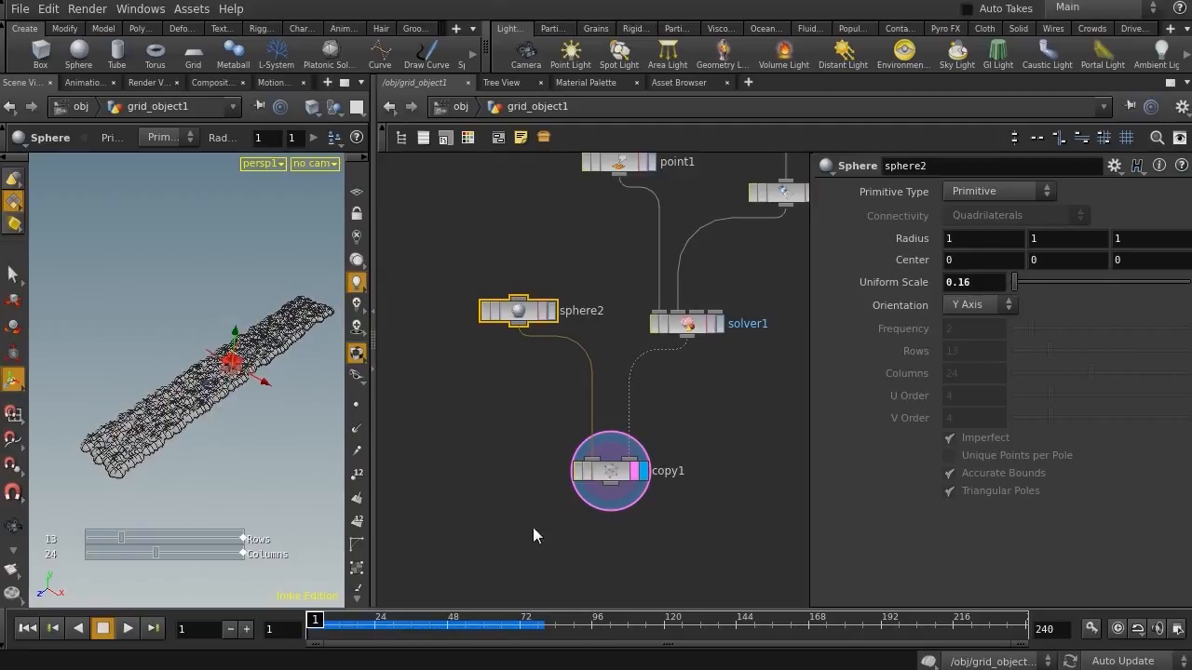
middle_drag(694, 433, 586, 652)
key(Tab)
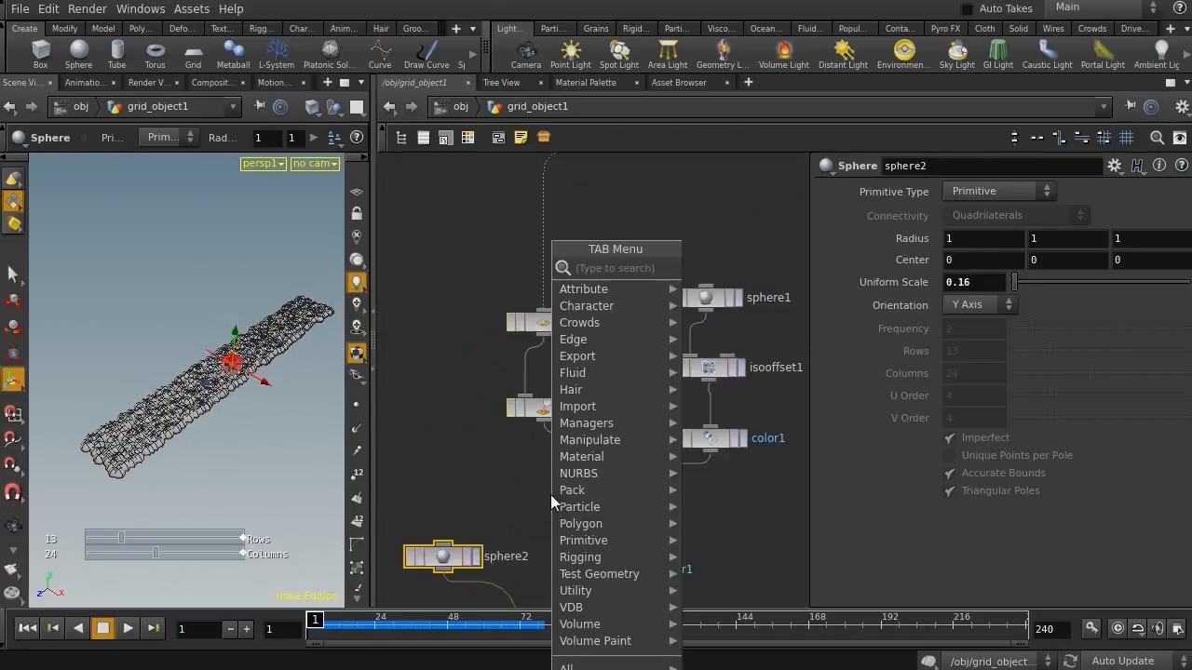
text(at)
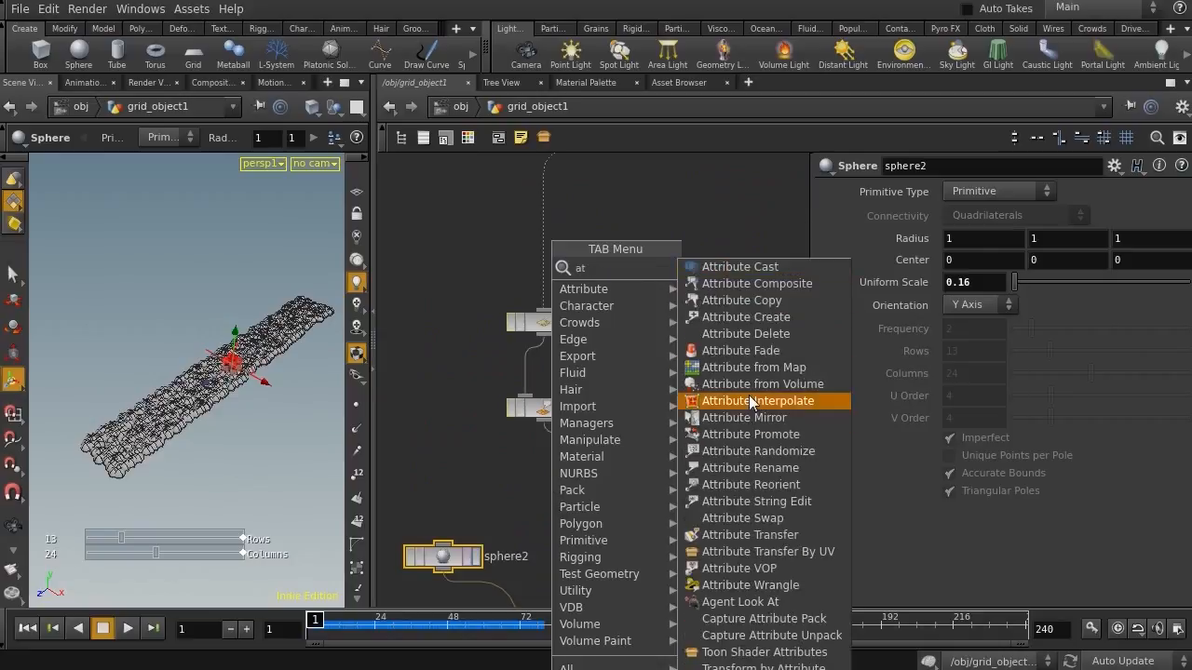
key(Escape)
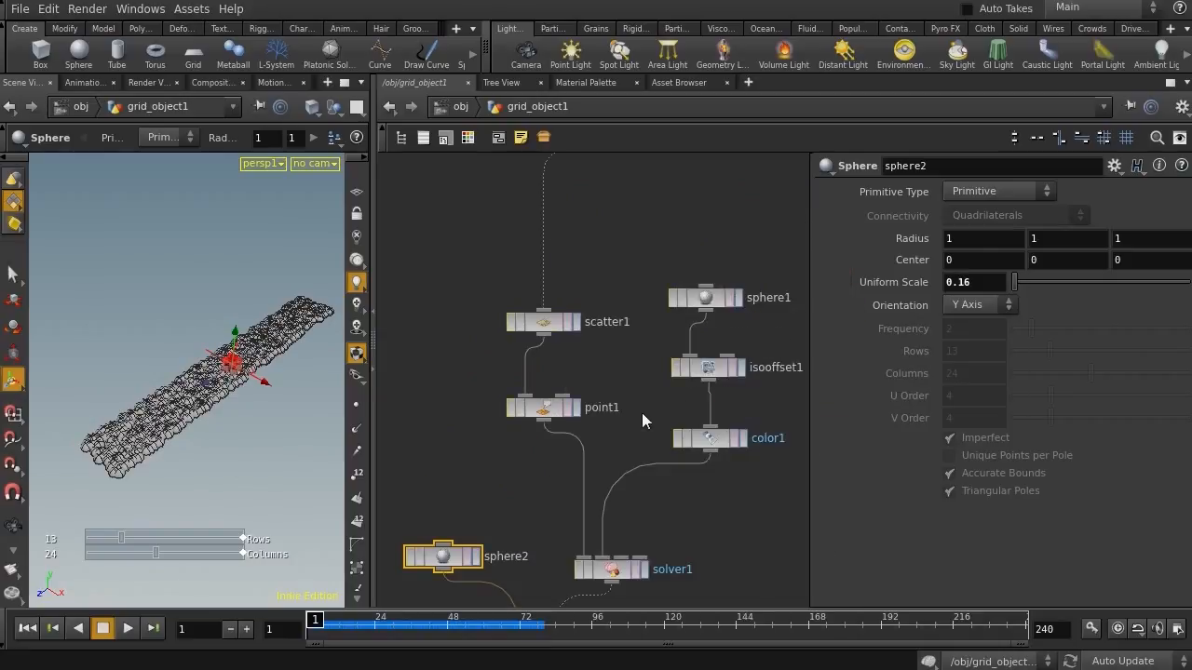
Add an Attribute Create node and place it between point1 and the Solver
key(Tab)
text(at)
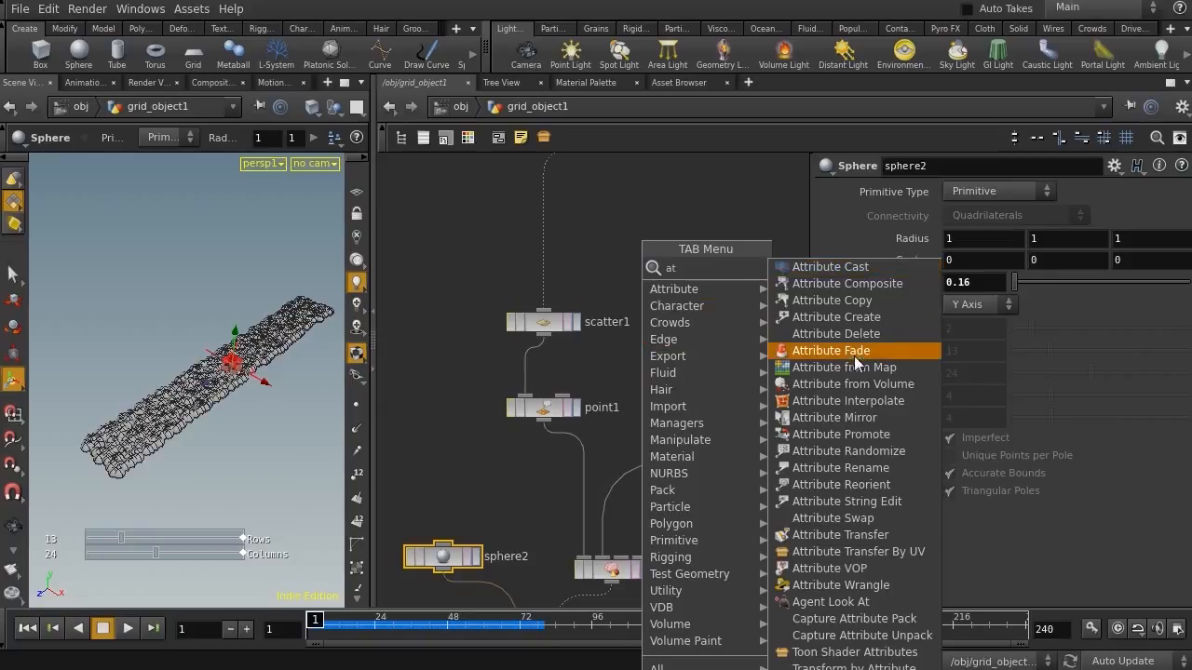
click(836, 318)
click(570, 459)
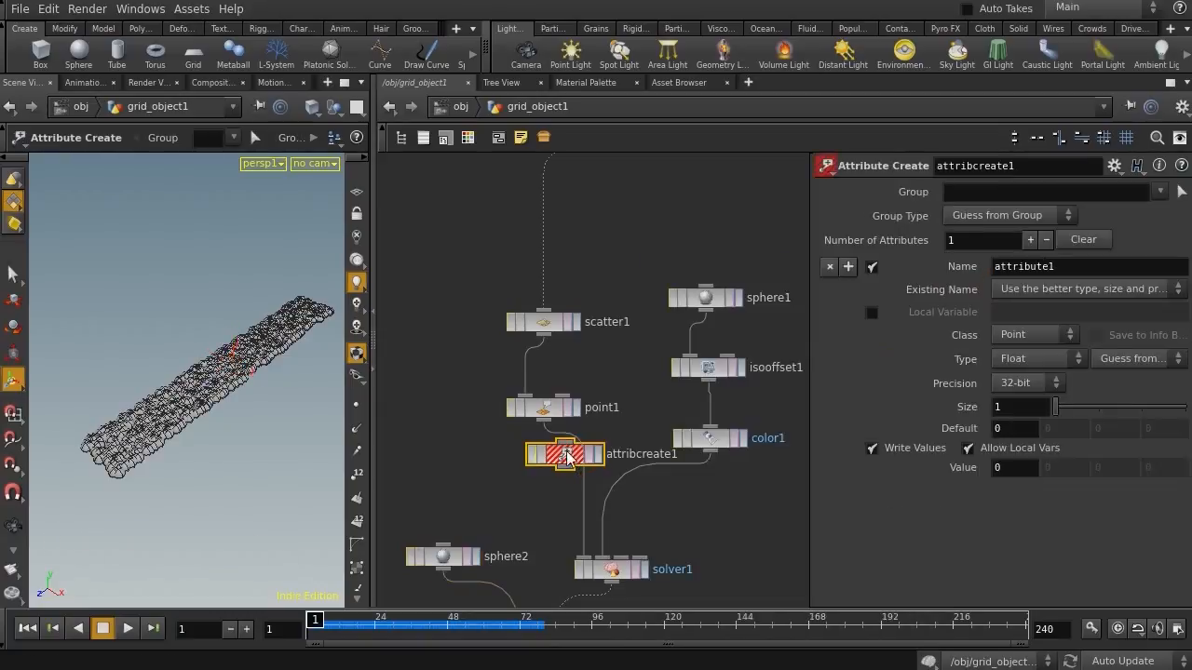
drag(579, 472, 523, 482)
Name the new attribute id and set its value to $PT
drag(1067, 266, 962, 260)
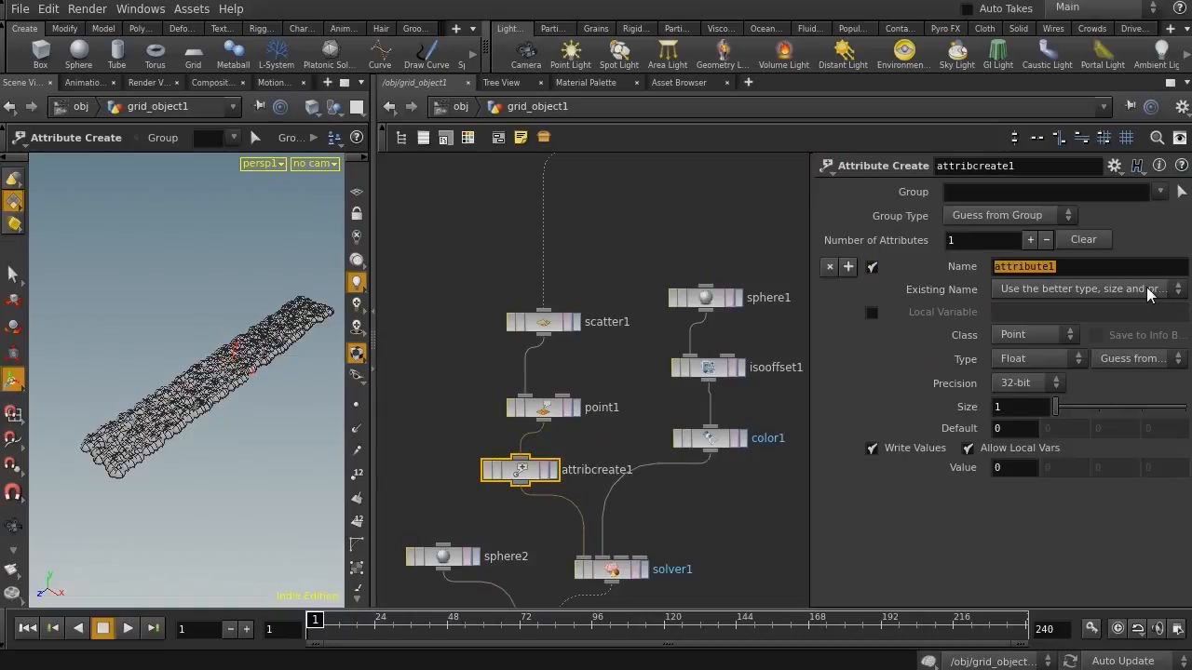
text(id)
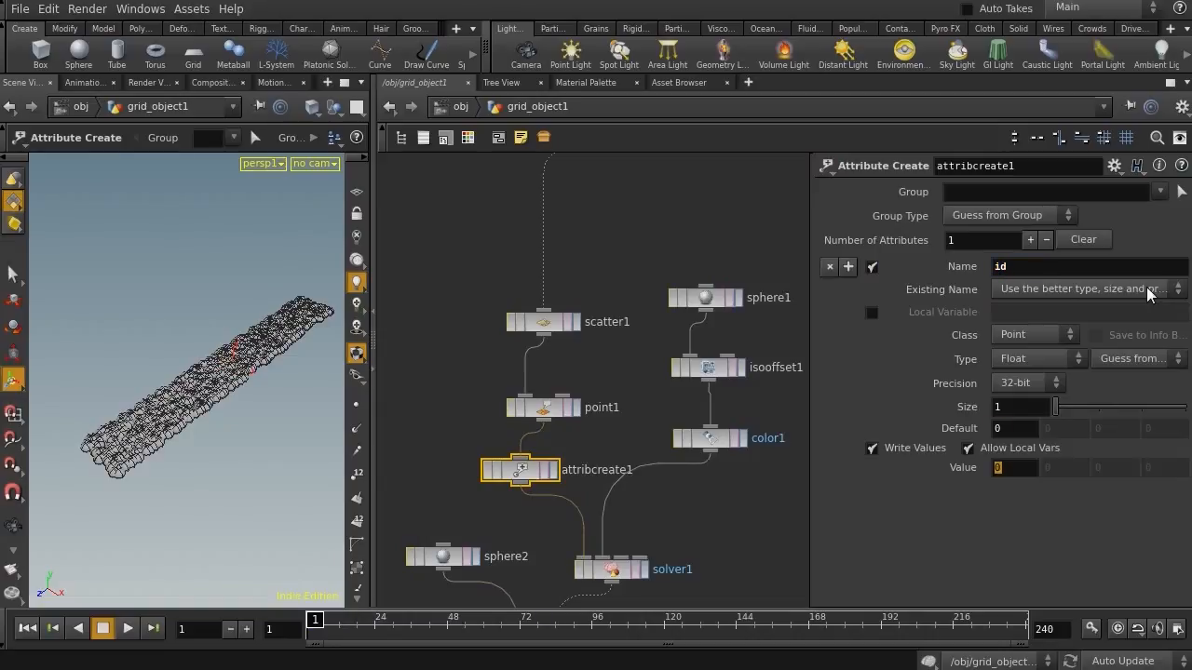
text($PT)
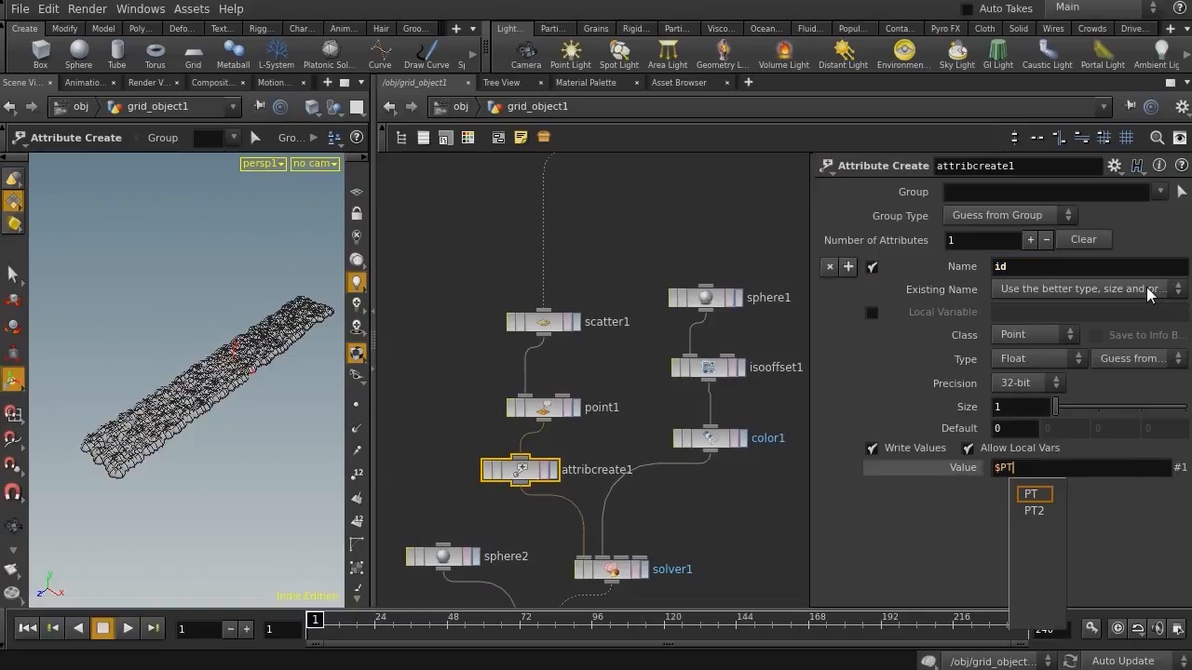
key(Return)
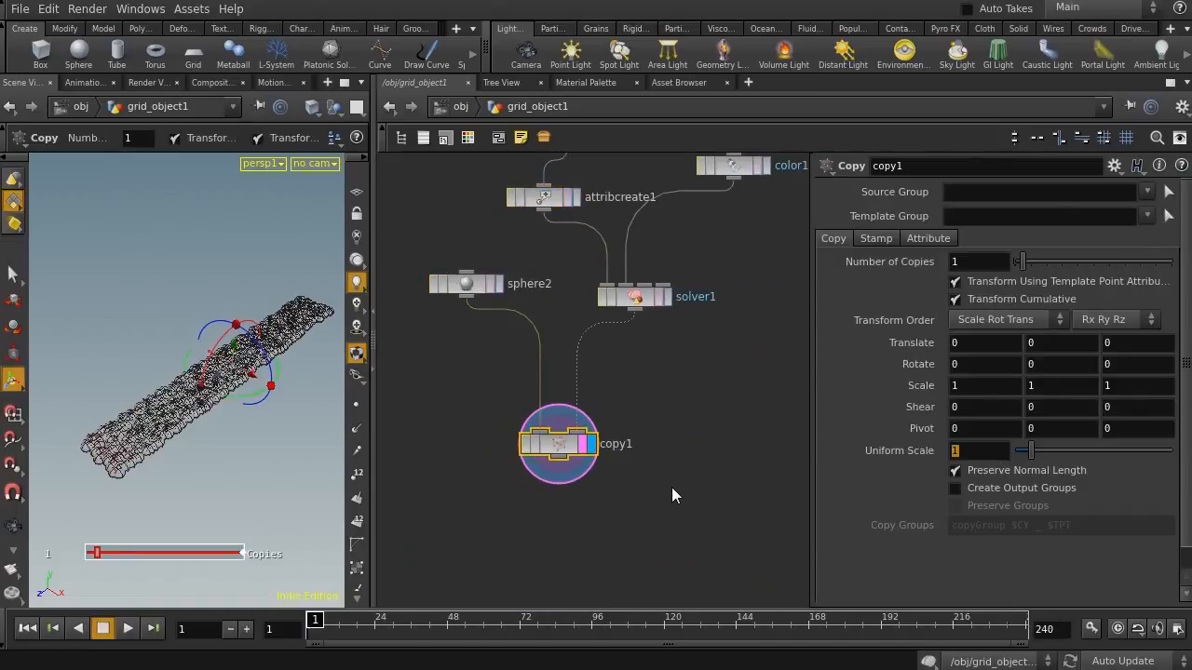
Set the Copy node's Uniform Scale to rand($ID) and turn off both template-point transform options
text(rand)
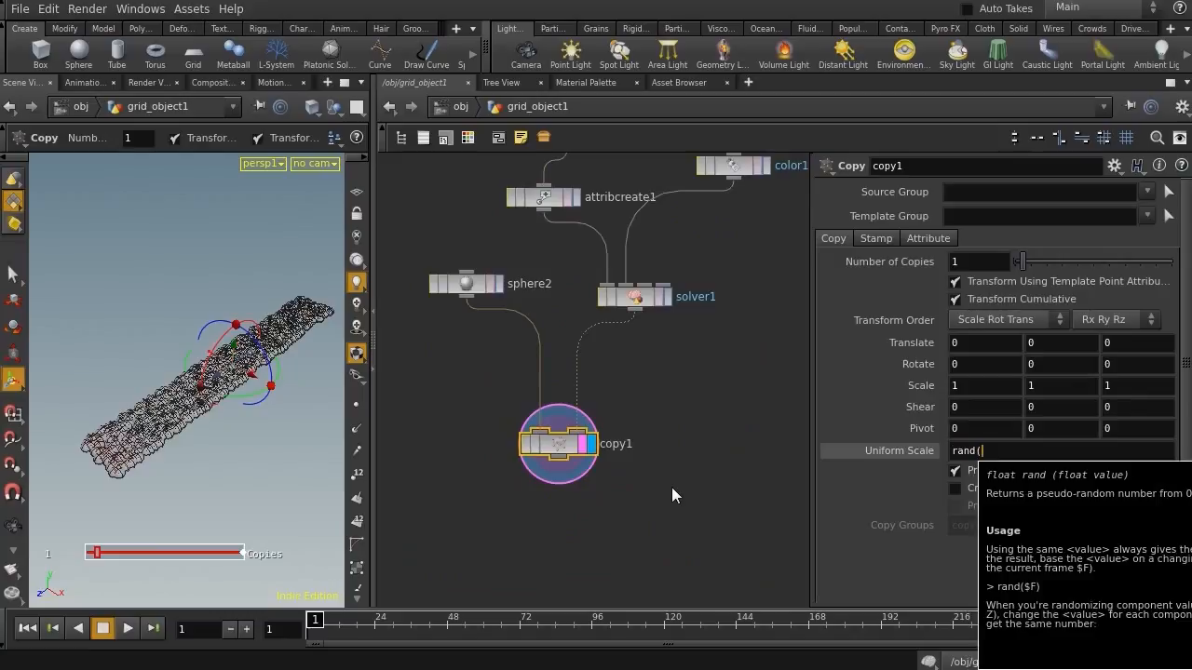
text(($ID)
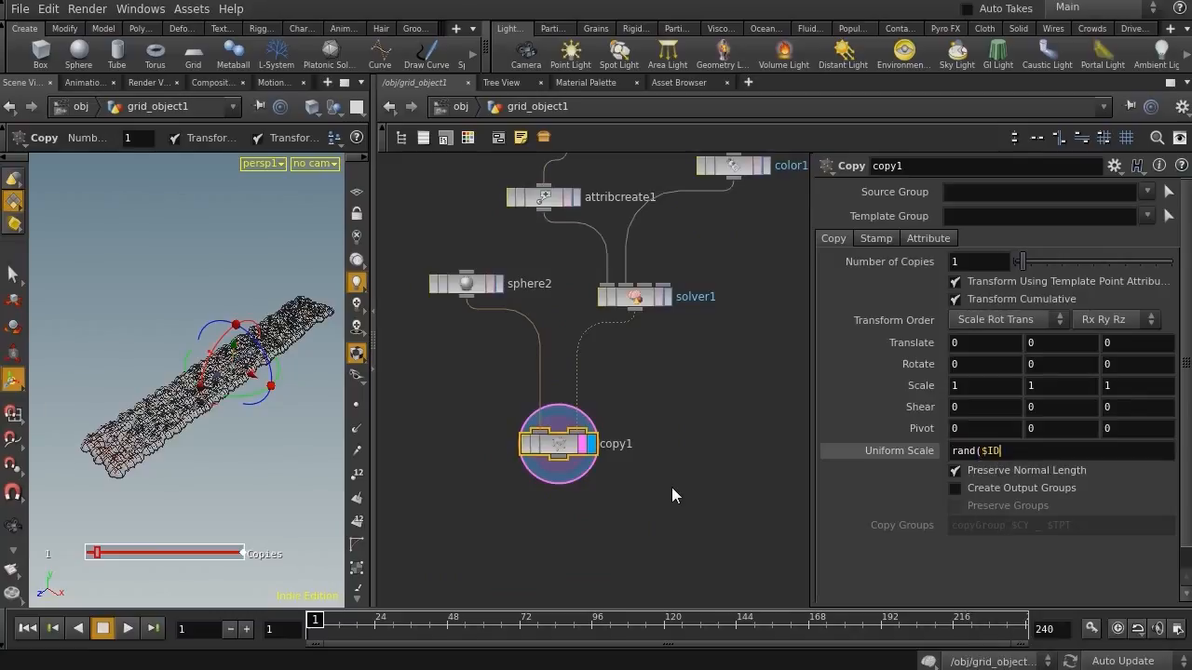
text())
key(Return)
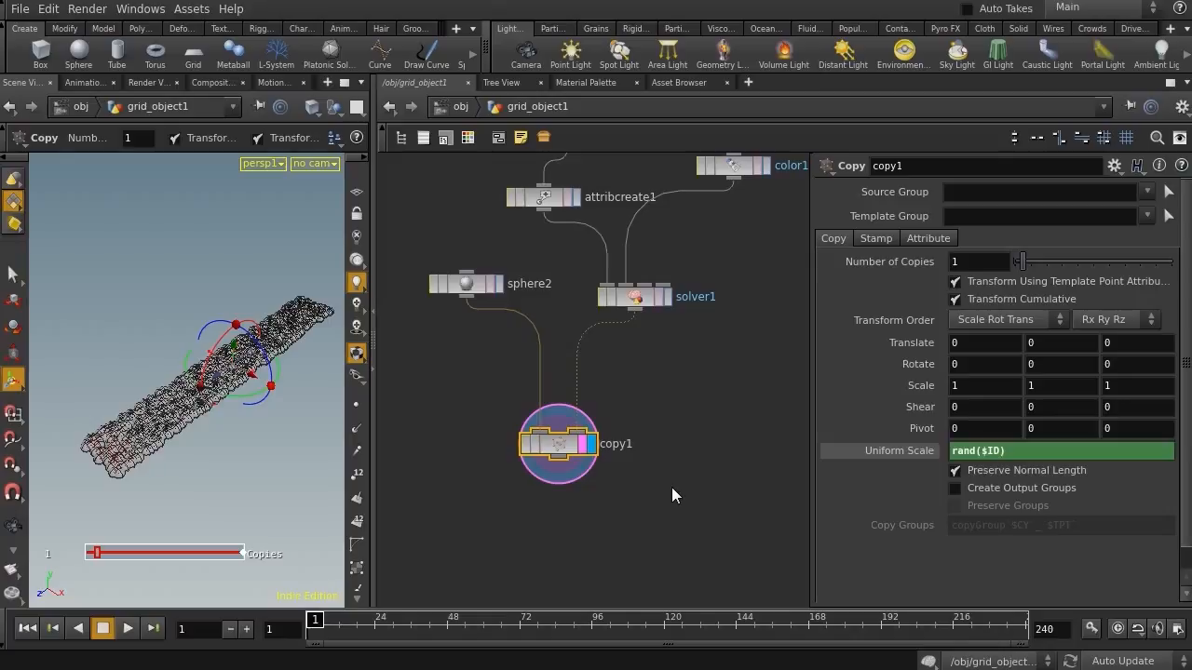
click(971, 285)
click(968, 299)
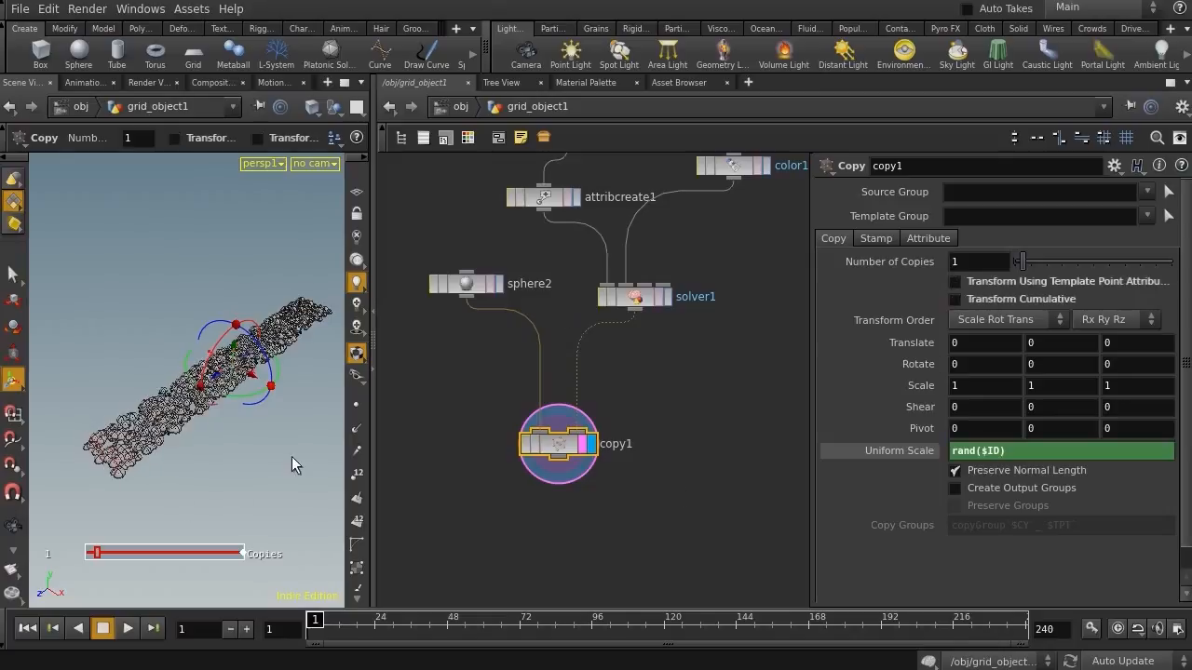
Enable Stamp Inputs on the Copy node and add stamp variable ptred with value $CR
middle_drag(627, 484, 624, 446)
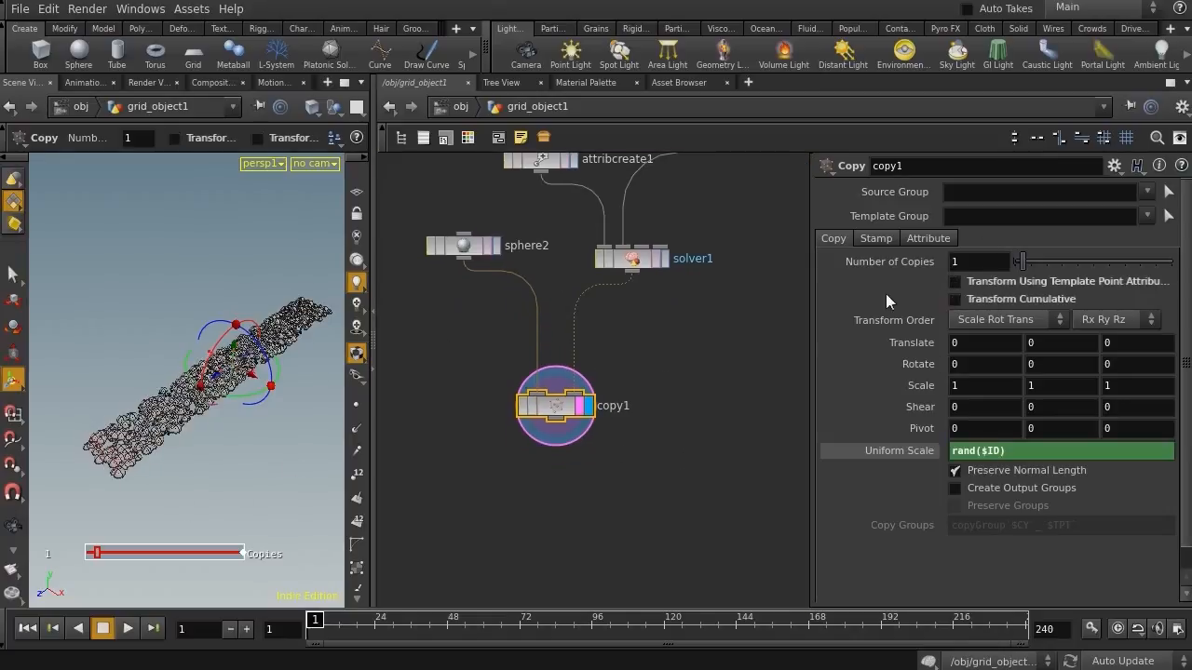
click(876, 239)
click(954, 259)
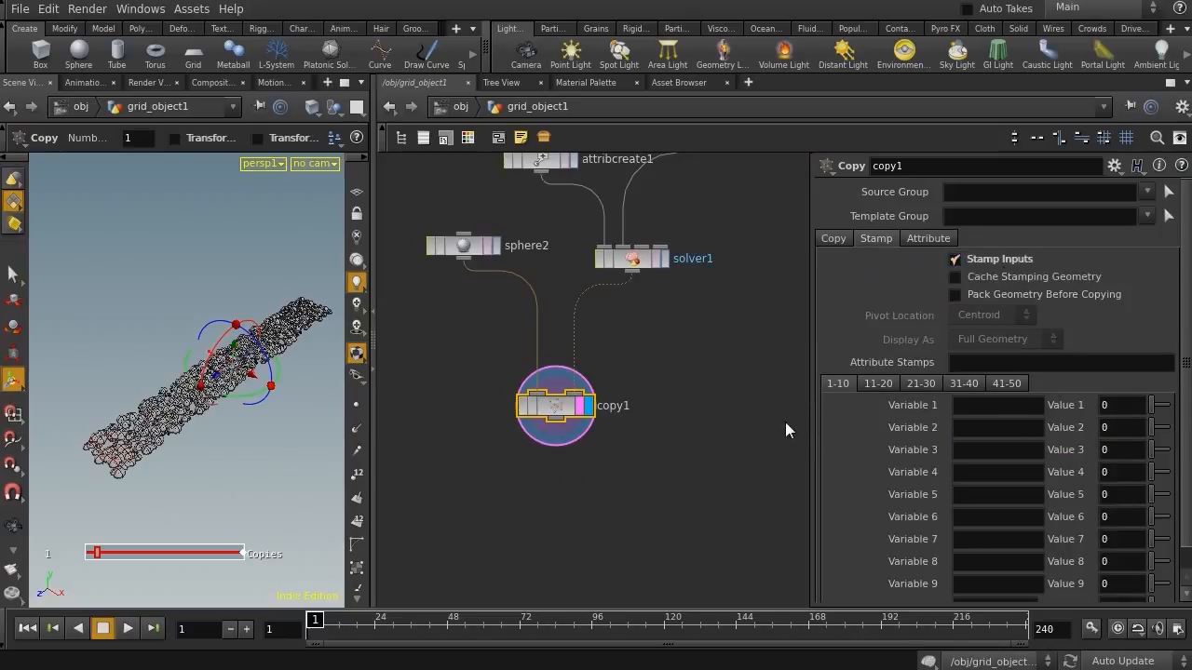
drag(810, 429, 682, 428)
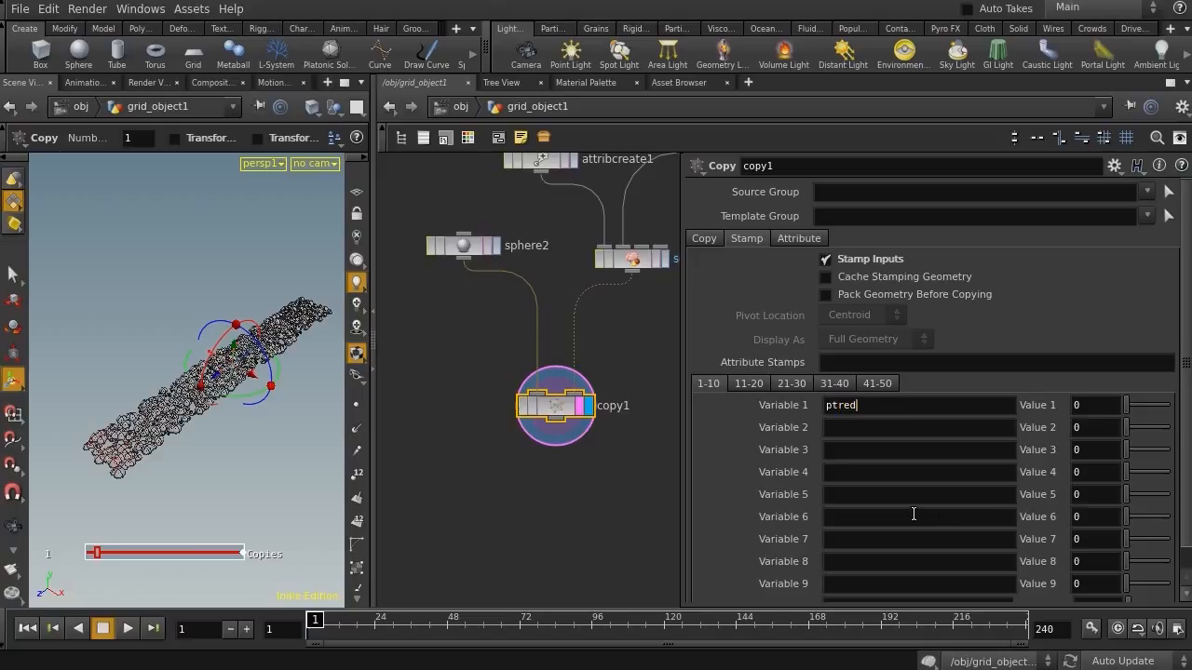
key(Tab)
text($CR)
key(Return)
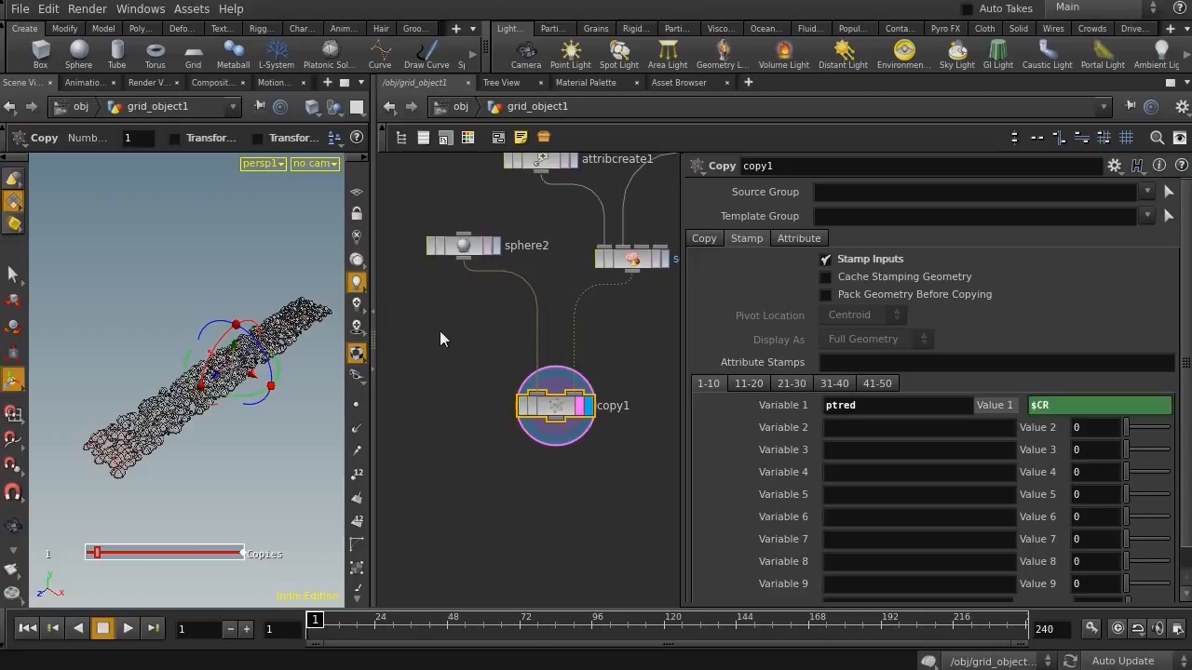
Change the second sphere's Uniform Scale to 0.16*stamp("../copy1/","ptred",0)
click(470, 245)
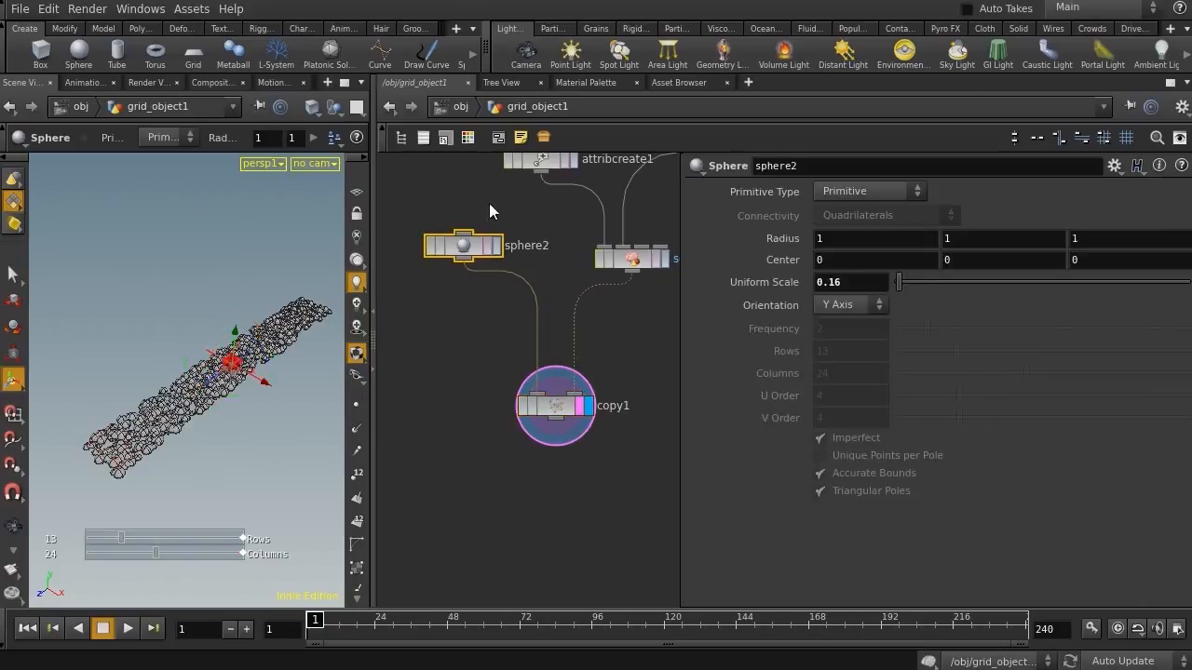
click(844, 282)
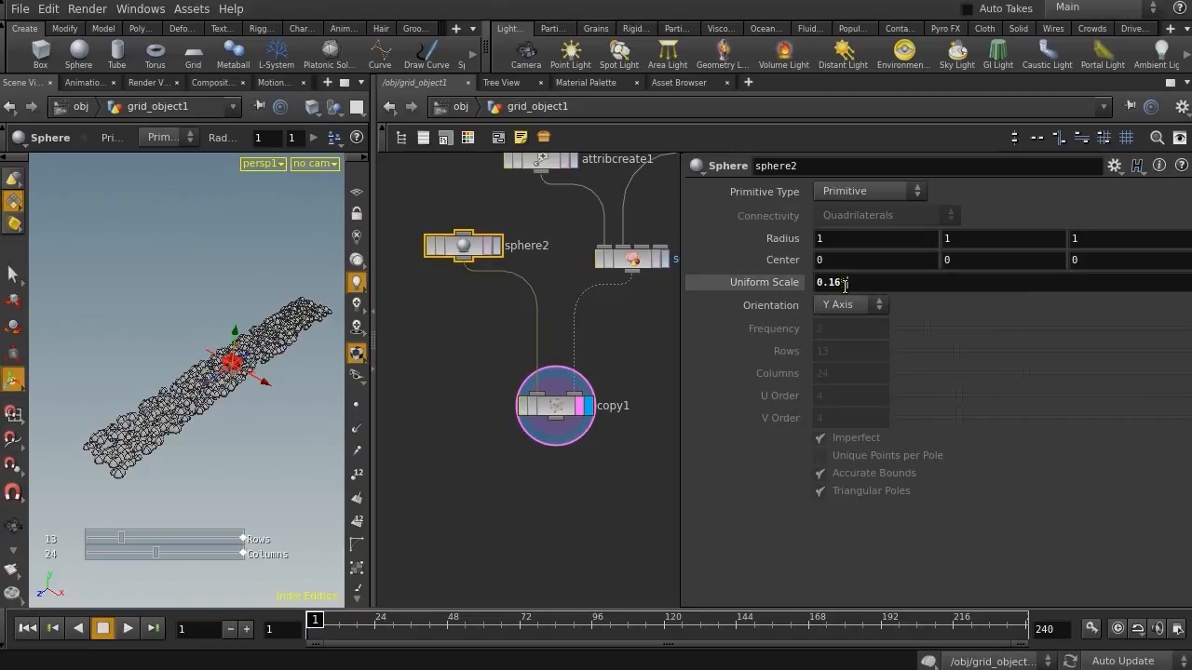
text(*stamp("../copy1/","ptred",0)
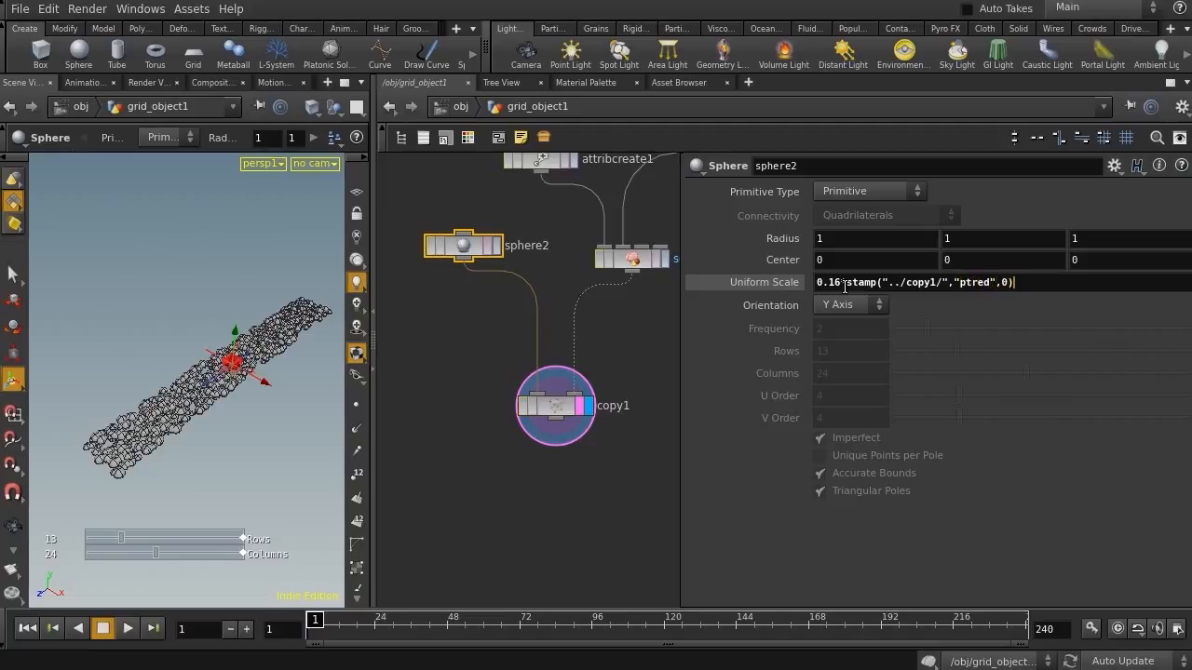
key(Return)
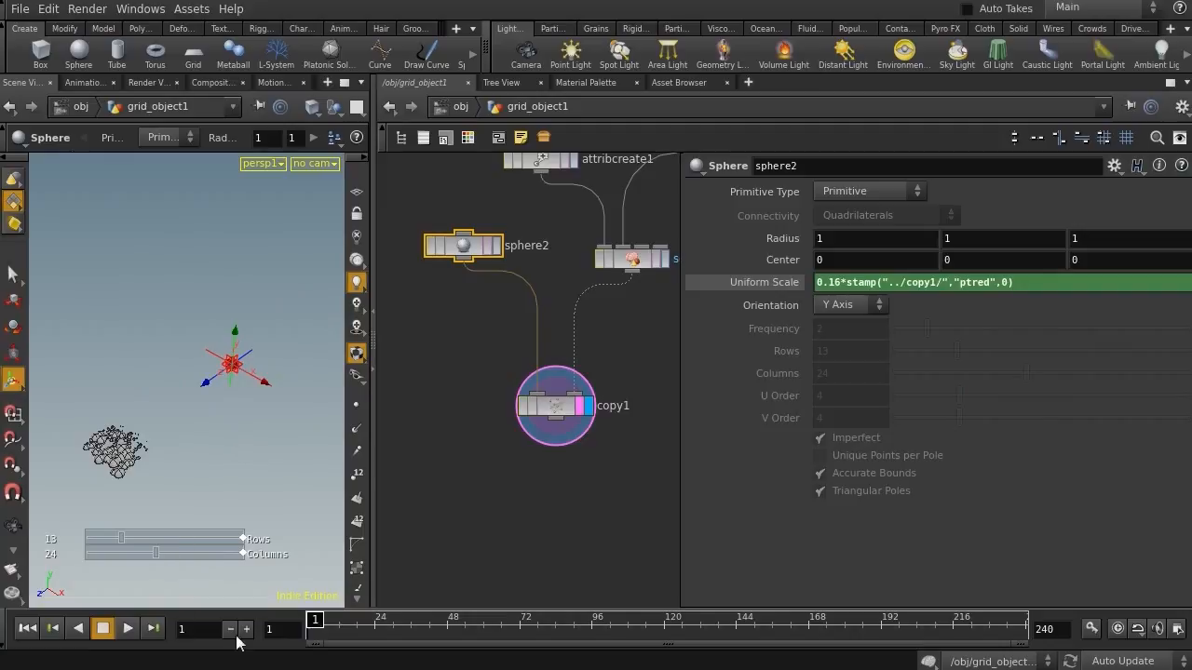
Play and scrub the timeline to inspect the copied spheres in the viewport
click(127, 627)
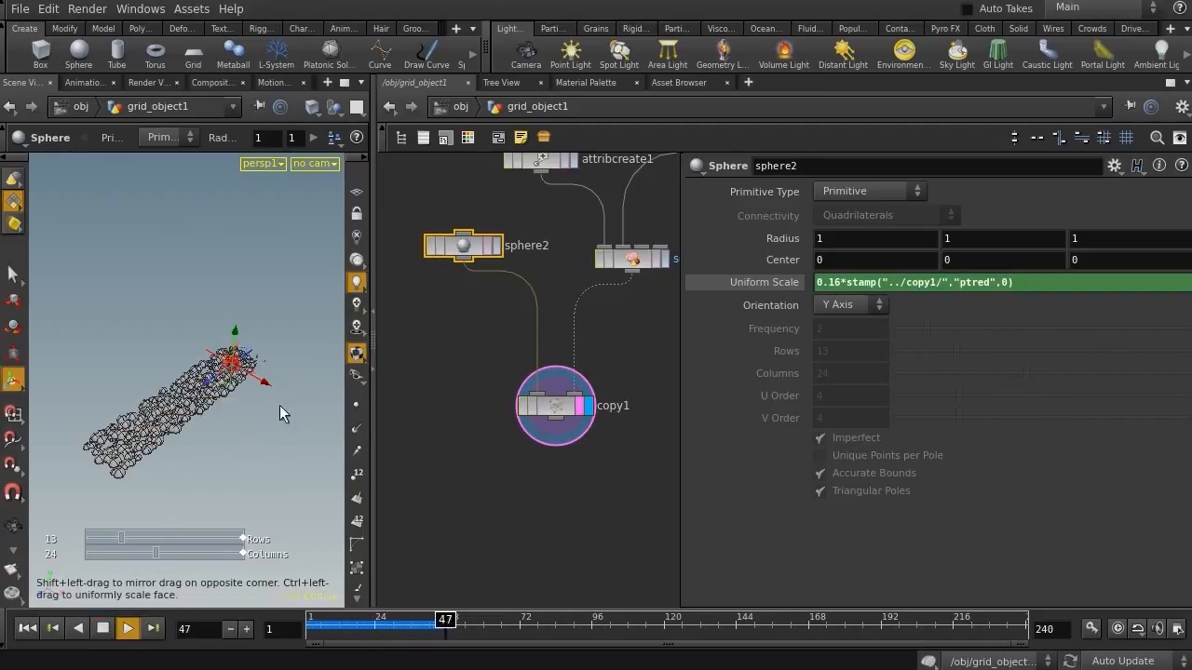
drag(474, 621, 388, 624)
scroll(164, 473, up, 5)
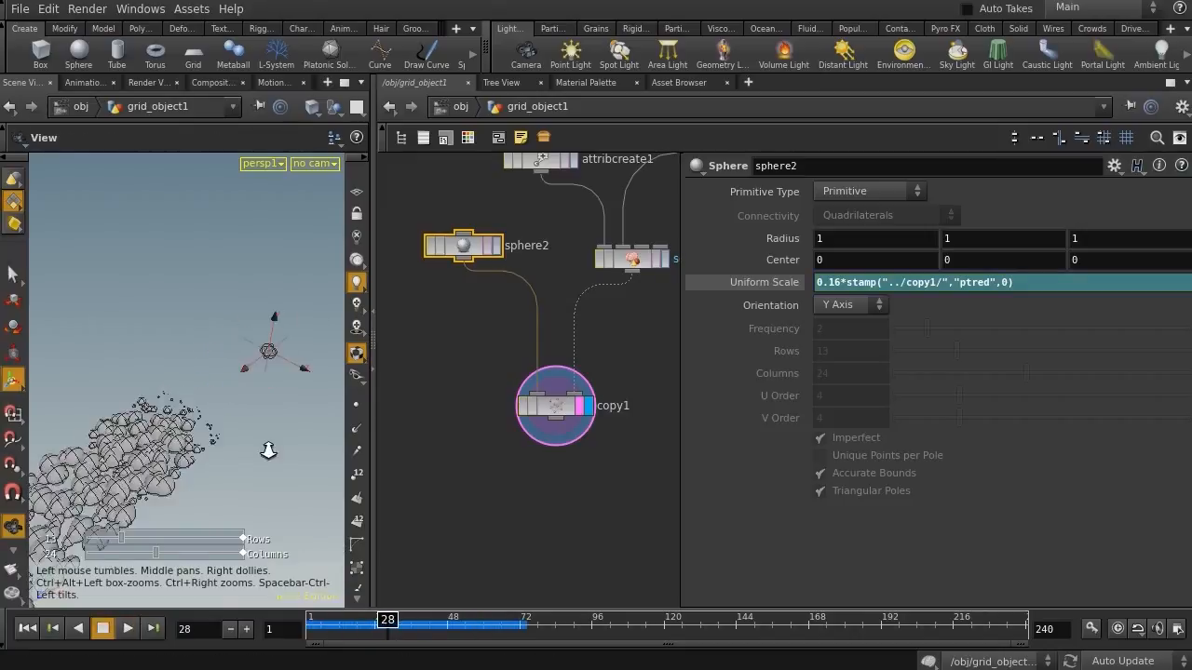
scroll(220, 454, down, 3)
middle_drag(165, 438, 187, 410)
drag(418, 625, 351, 623)
middle_drag(626, 500, 542, 551)
middle_drag(654, 451, 588, 472)
scroll(584, 468, down, 3)
Add a Delete node fed by the Solver and display its output
key(Tab)
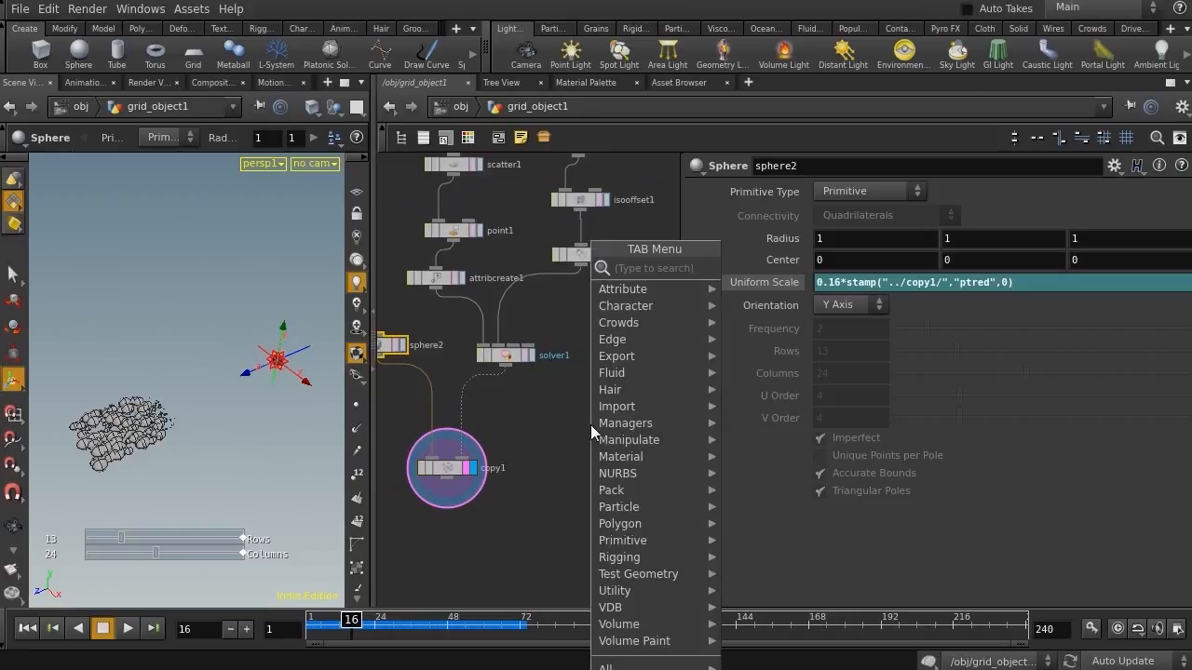
text(de)
key(Down)
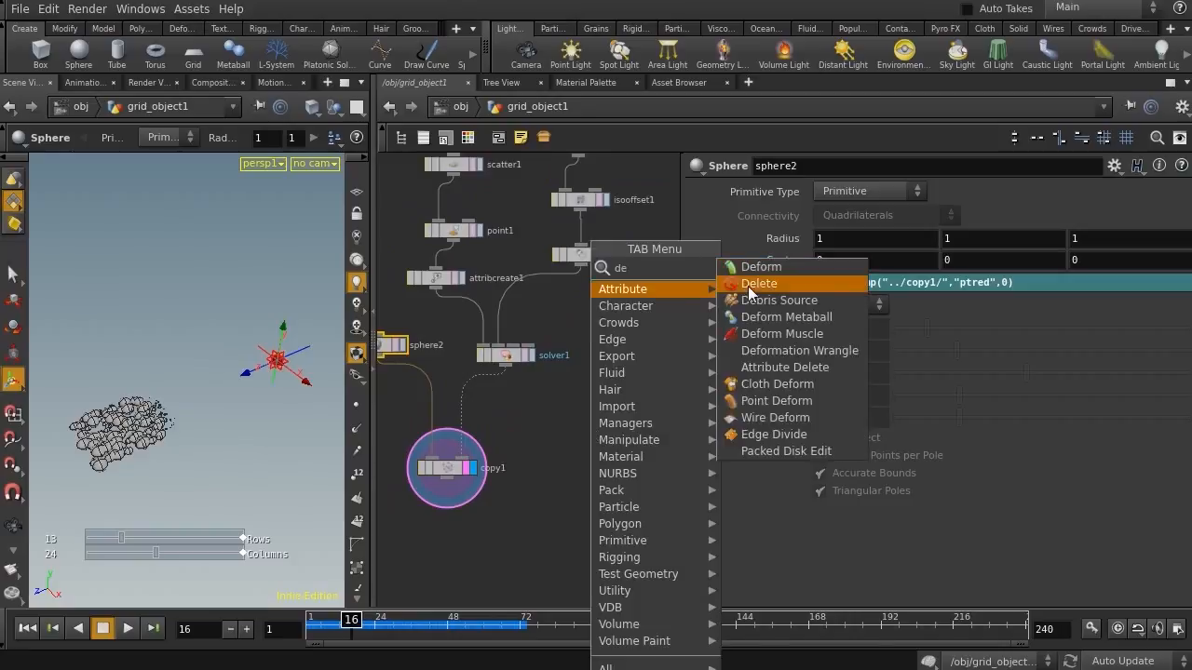
key(Return)
click(606, 450)
drag(606, 450, 548, 499)
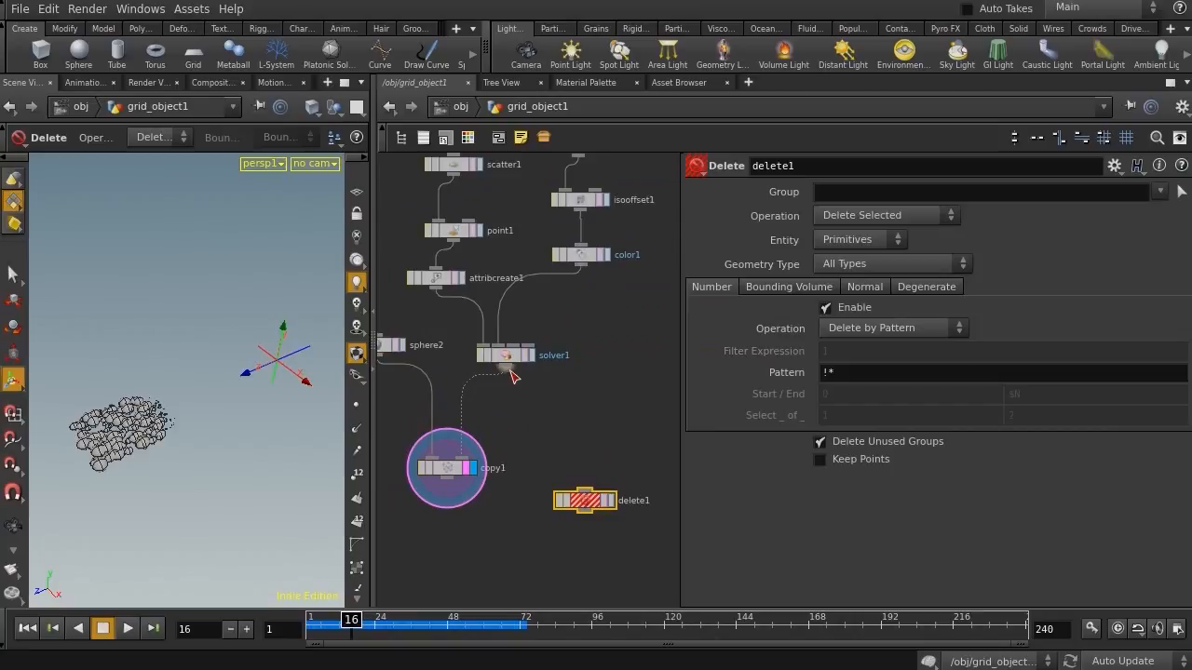
drag(512, 376, 584, 488)
drag(570, 403, 573, 436)
key(r)
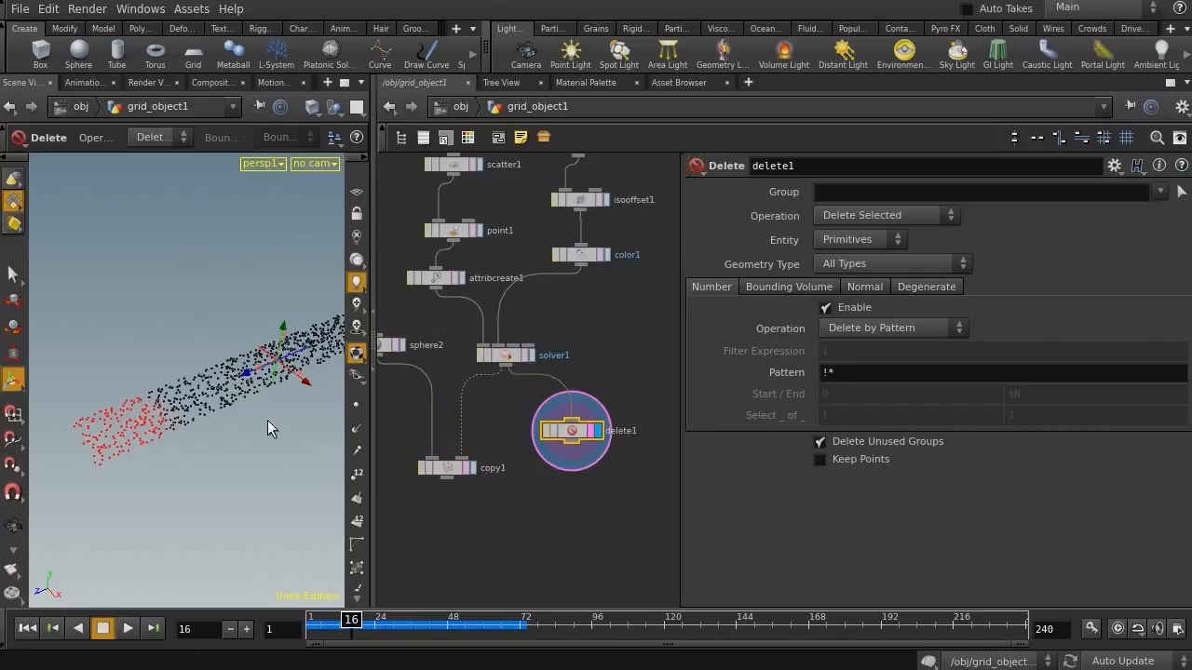
Set the Delete node to remove points by the expression $CR < 0.1
click(872, 239)
click(859, 271)
click(876, 328)
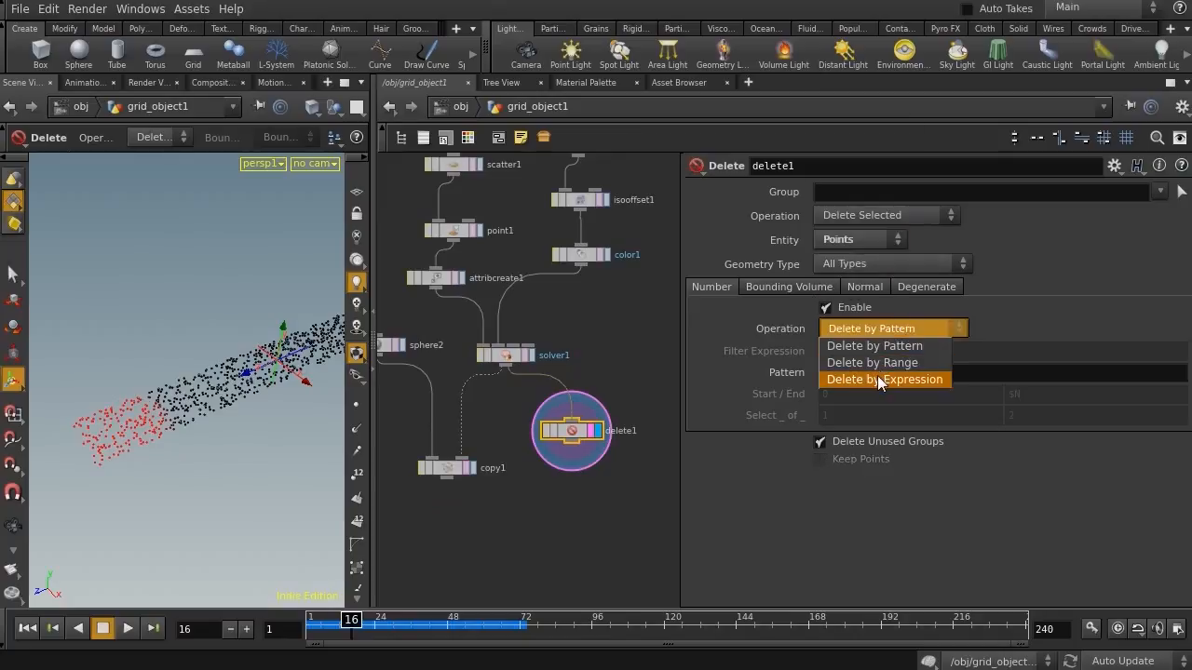
click(880, 380)
double_click(885, 351)
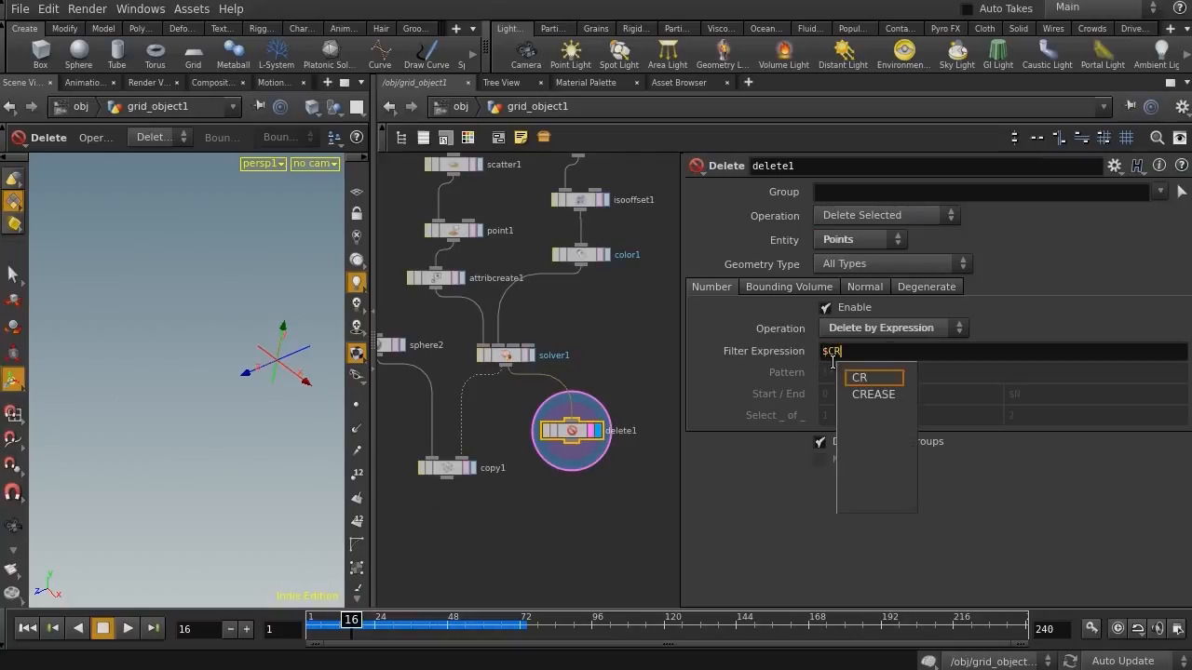
text(< 0.1)
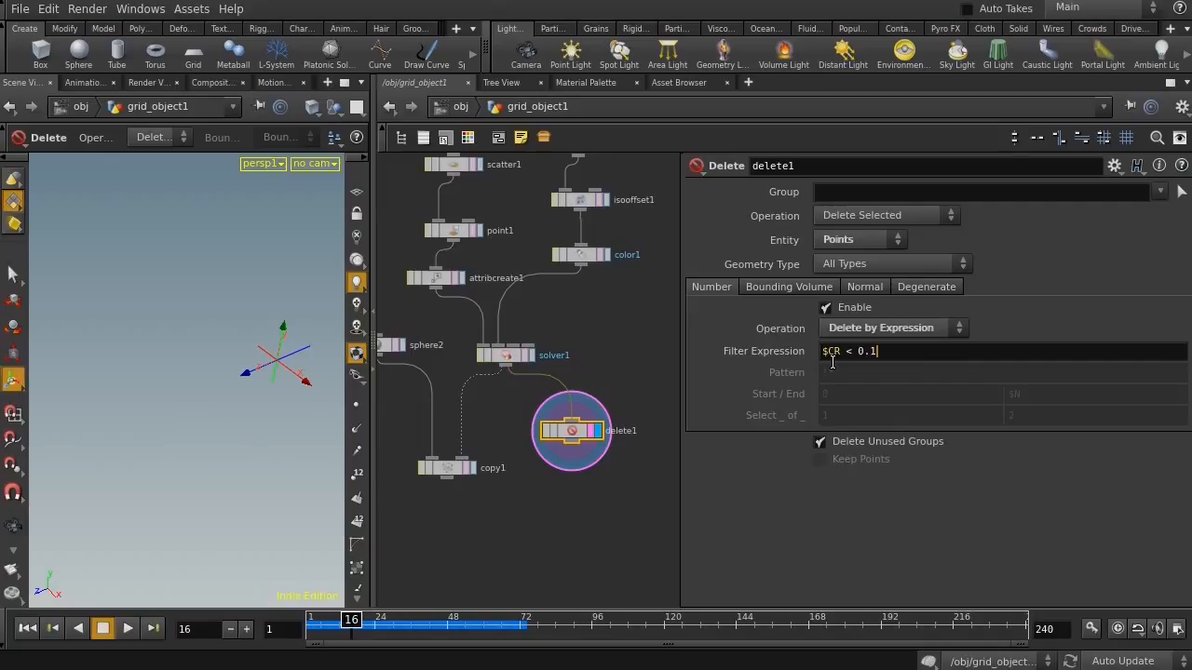
key(Return)
drag(879, 354, 861, 360)
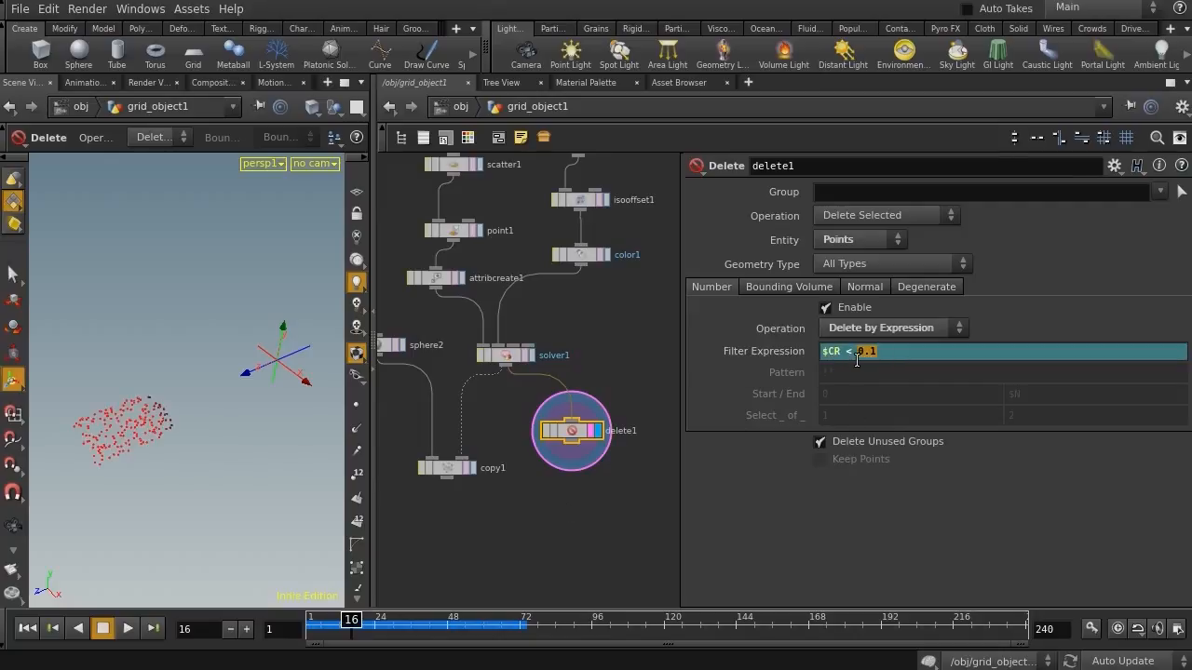
Add a second Delete node below the first one
middle_drag(612, 501, 609, 371)
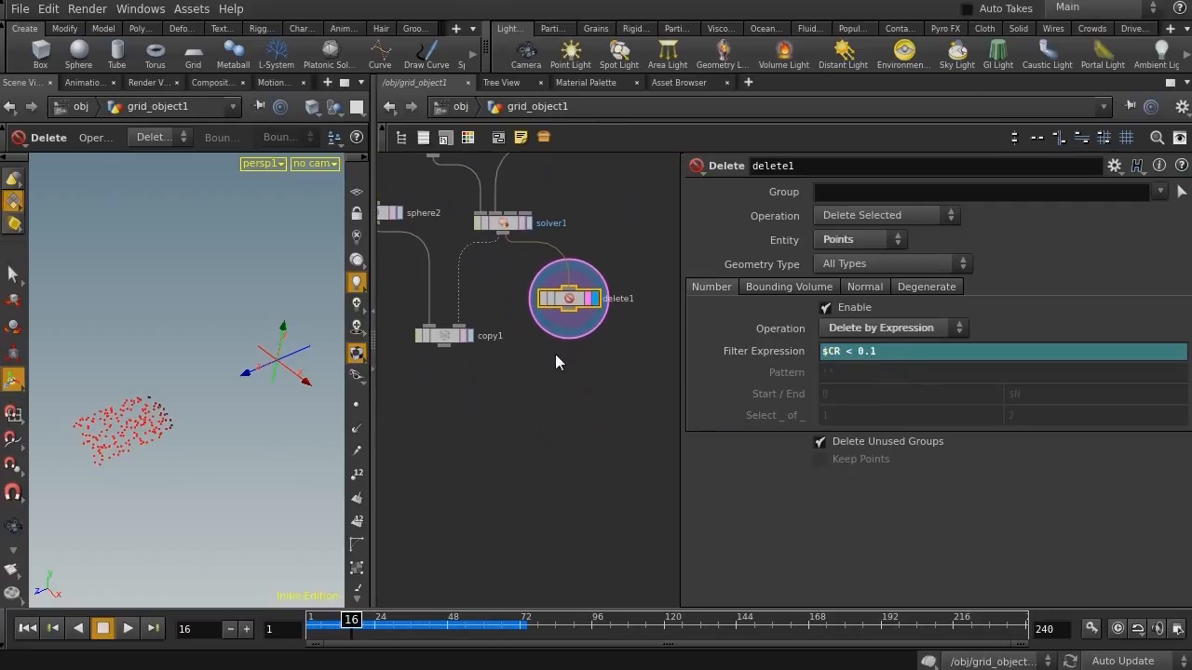
key(Tab)
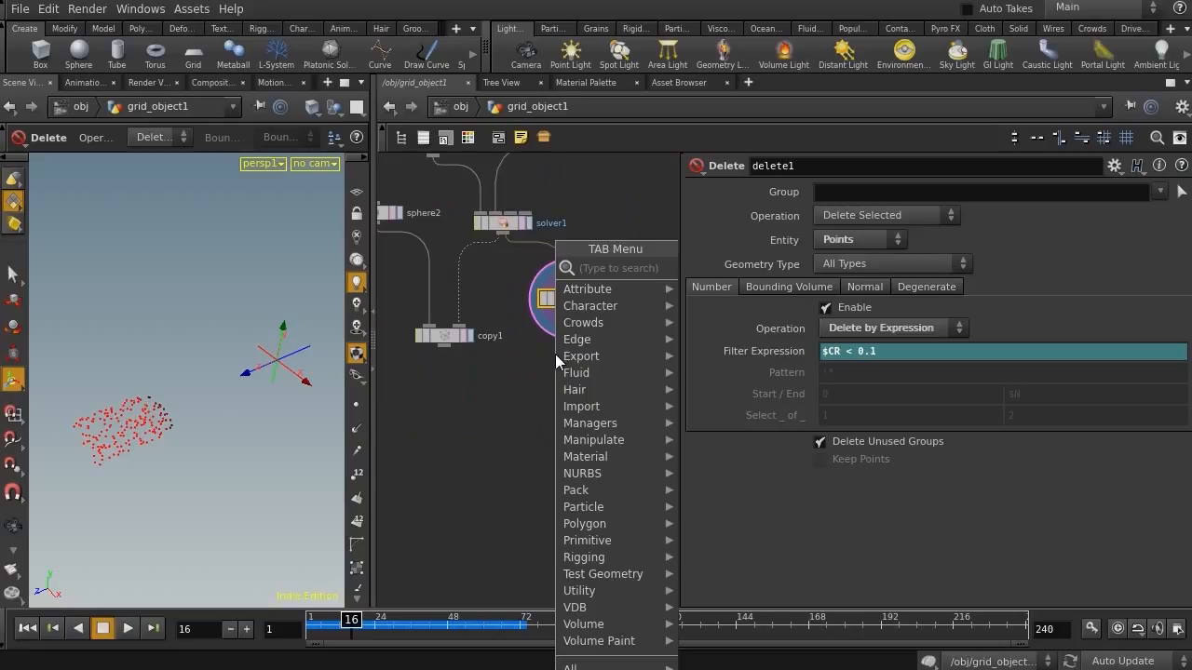
text(delete)
key(Return)
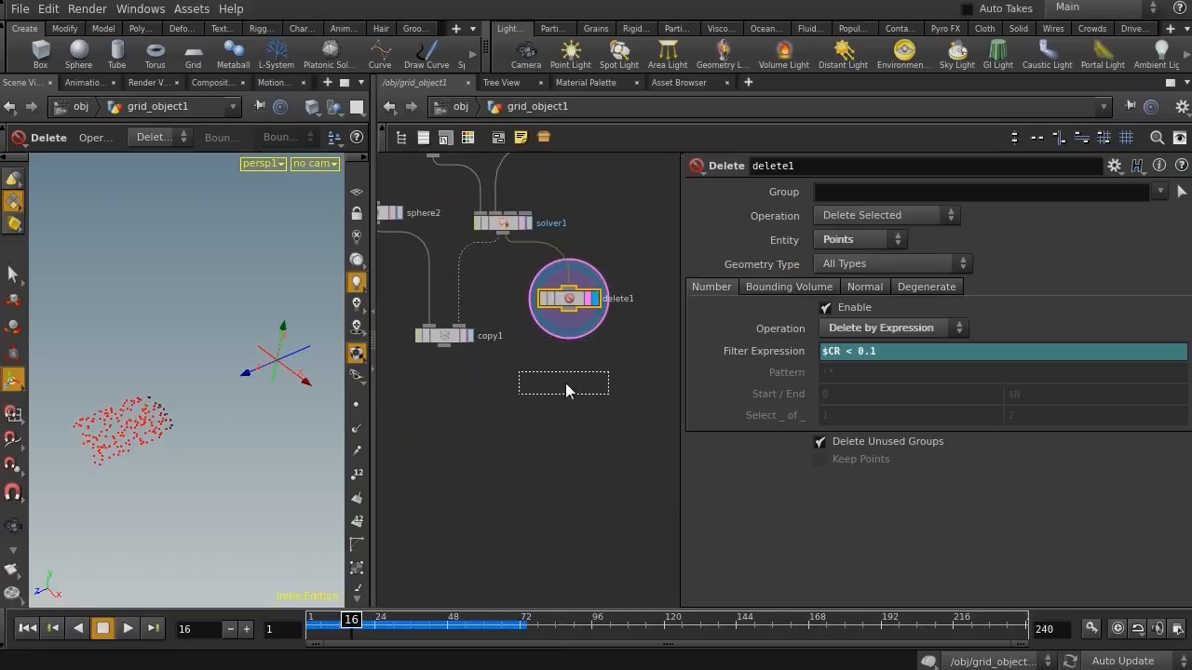
click(561, 383)
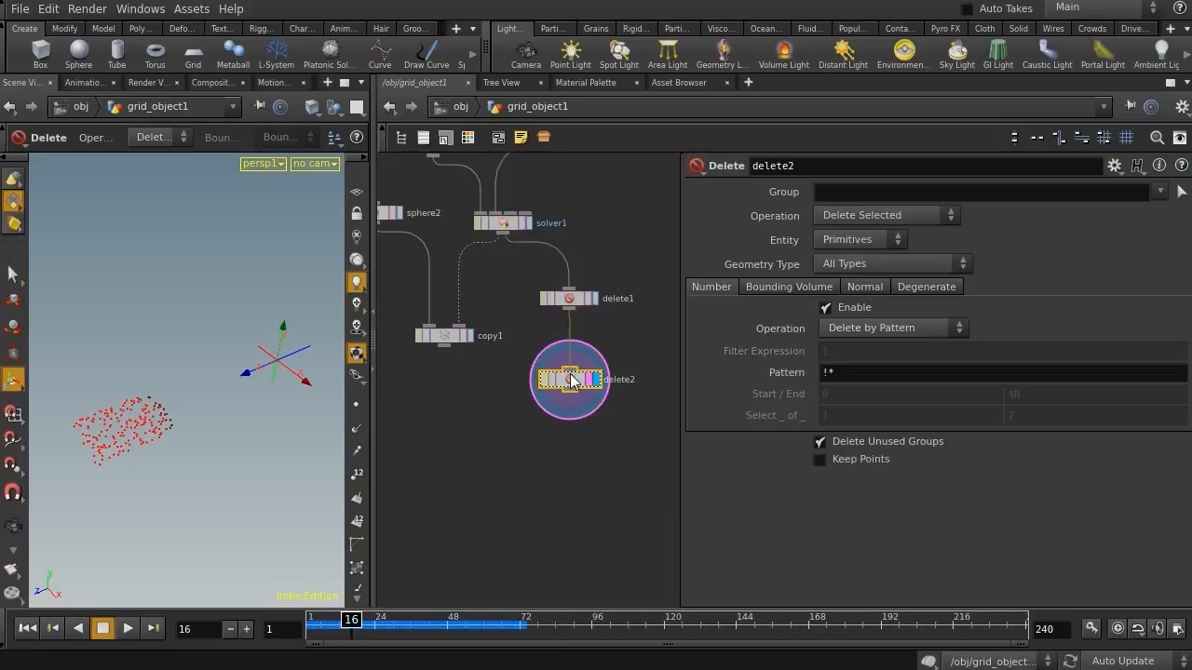
Set the second Delete node to remove points by the expression rand($ID) < 0.99
click(859, 239)
click(842, 251)
click(872, 329)
click(903, 378)
double_click(836, 353)
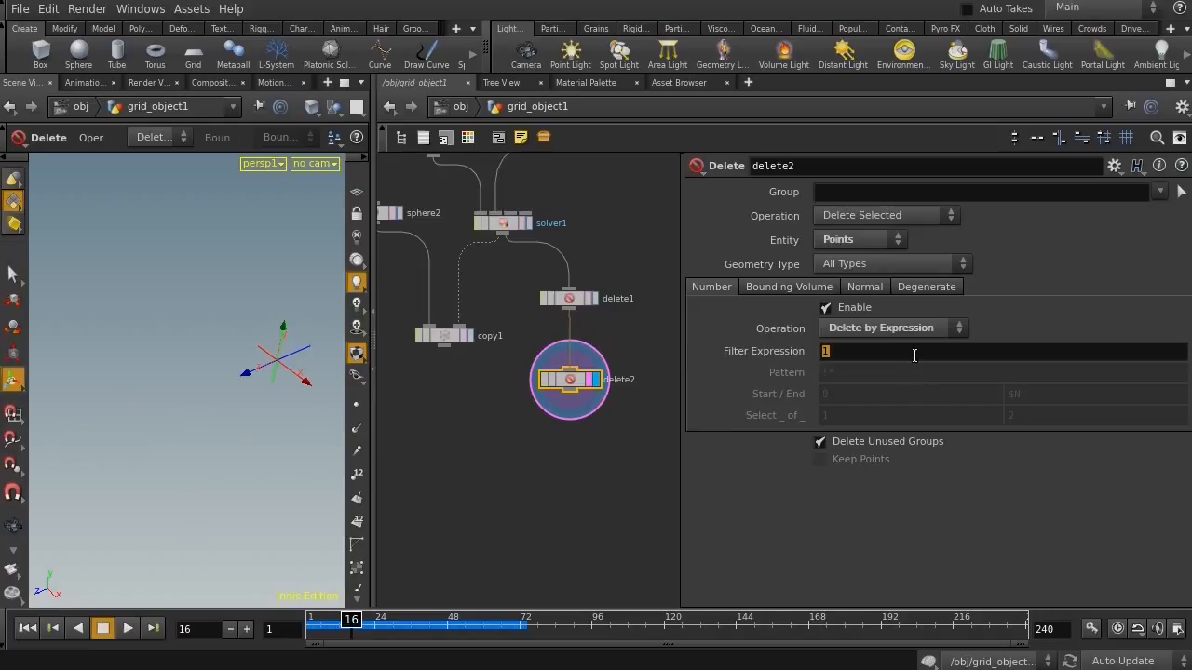
text(rand($ID) )
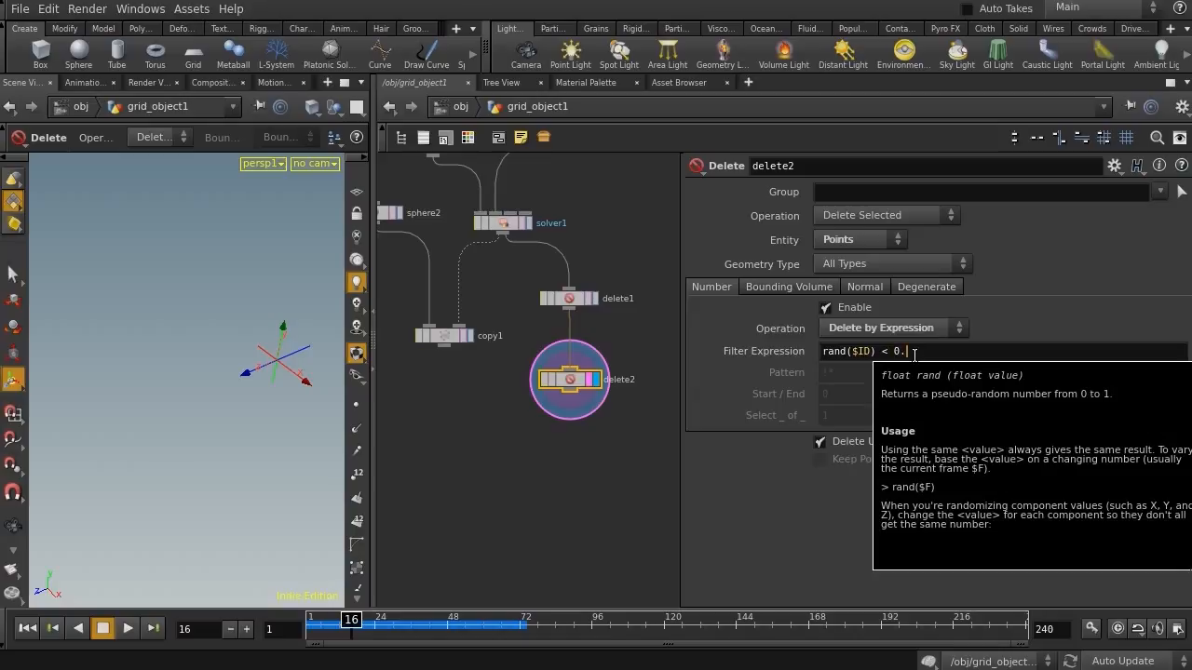
text(< 0.9)
key(Return)
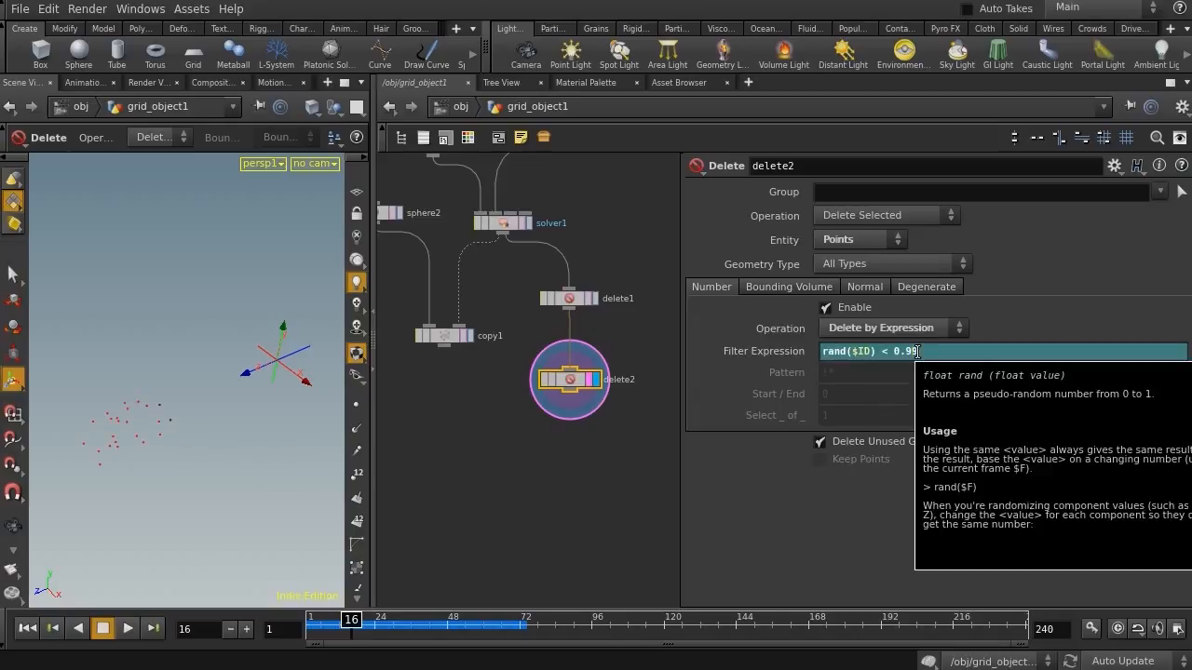
Change the second Delete node's expression to rand($ID) < 0.95
text(5)
key(Return)
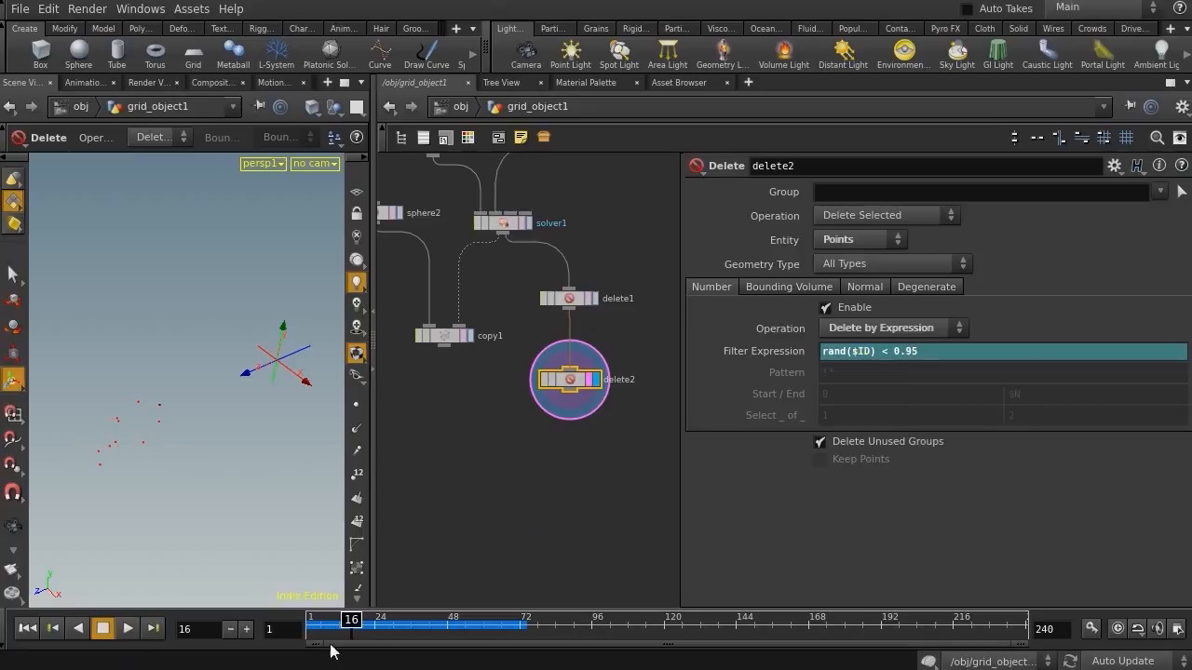
Return to frame 1 and set the first Delete node's expression to $CR == 0
drag(351, 622, 234, 621)
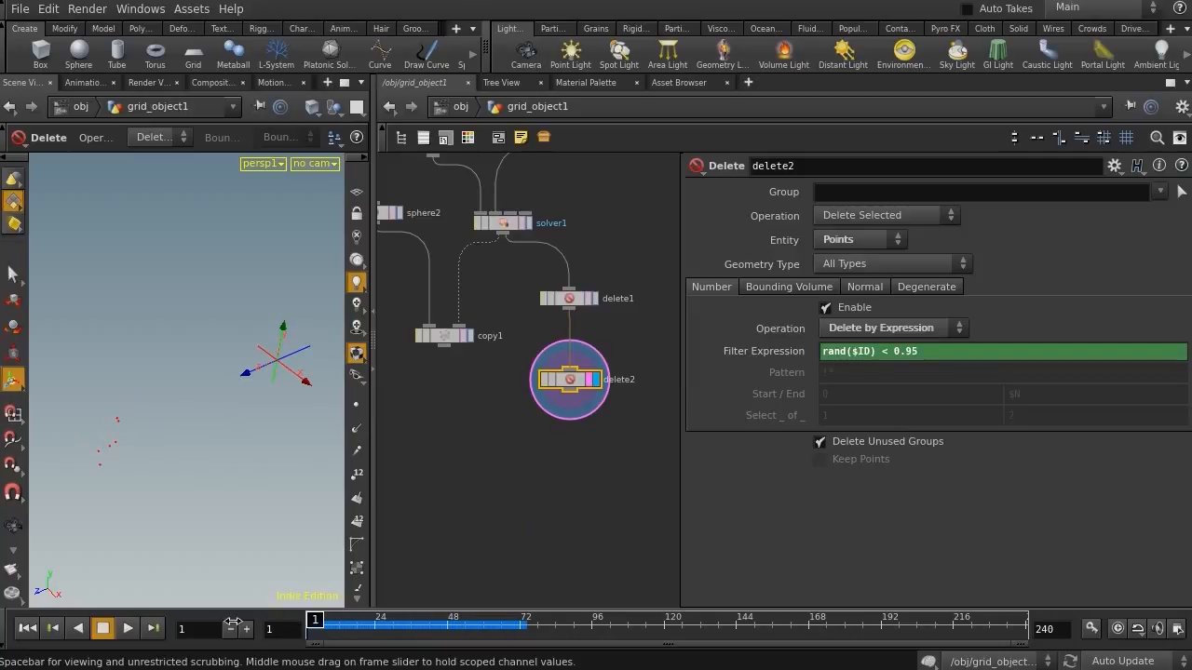
click(564, 298)
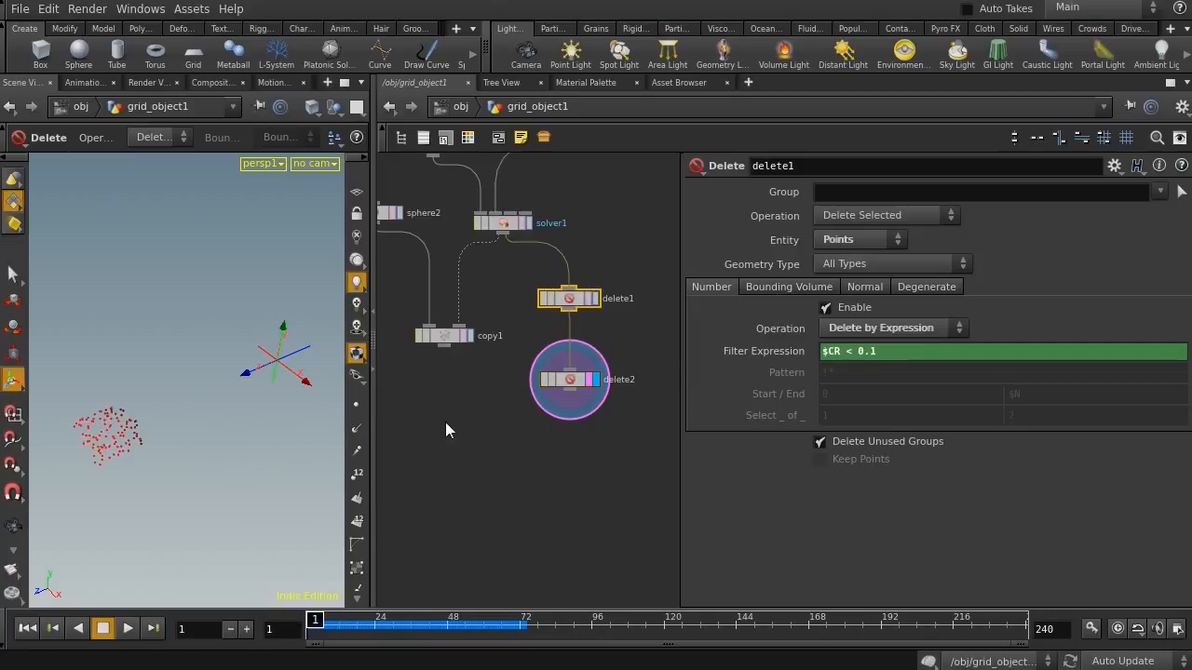
drag(842, 352, 846, 357)
key(BackSpace)
text(== 0)
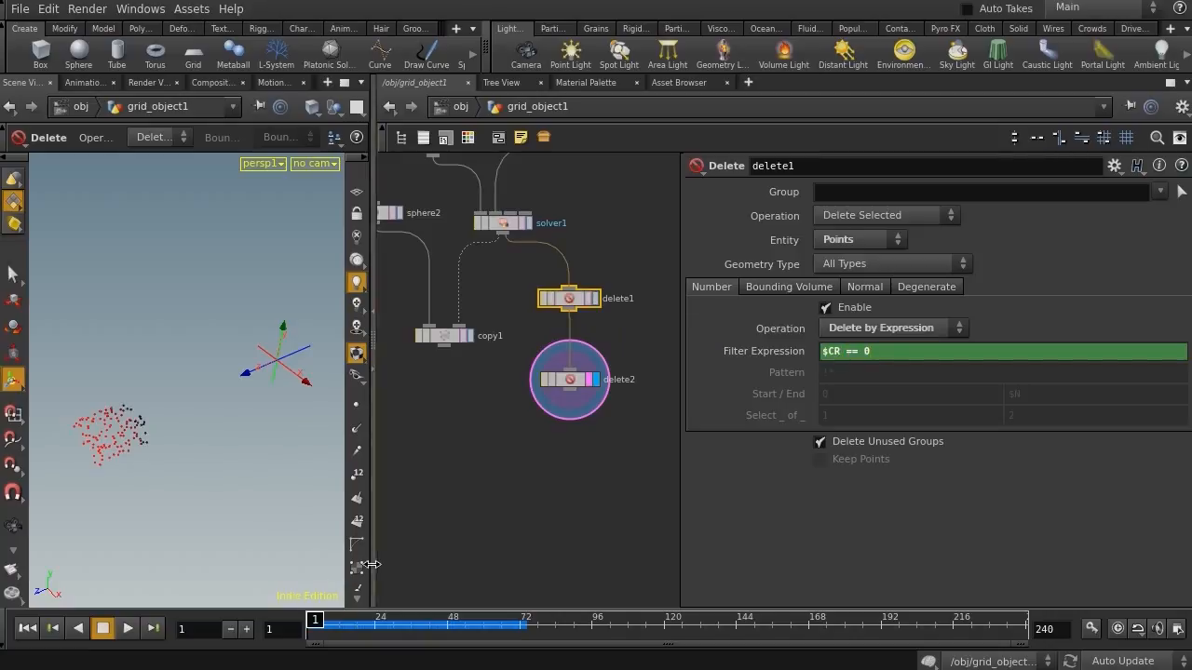
Scrub the timeline to preview the culled points from the second Delete node
drag(316, 616, 249, 627)
drag(513, 444, 642, 368)
mouse_move(322, 621)
mouse_down()
mouse_move(456, 620)
mouse_move(307, 621)
mouse_up()
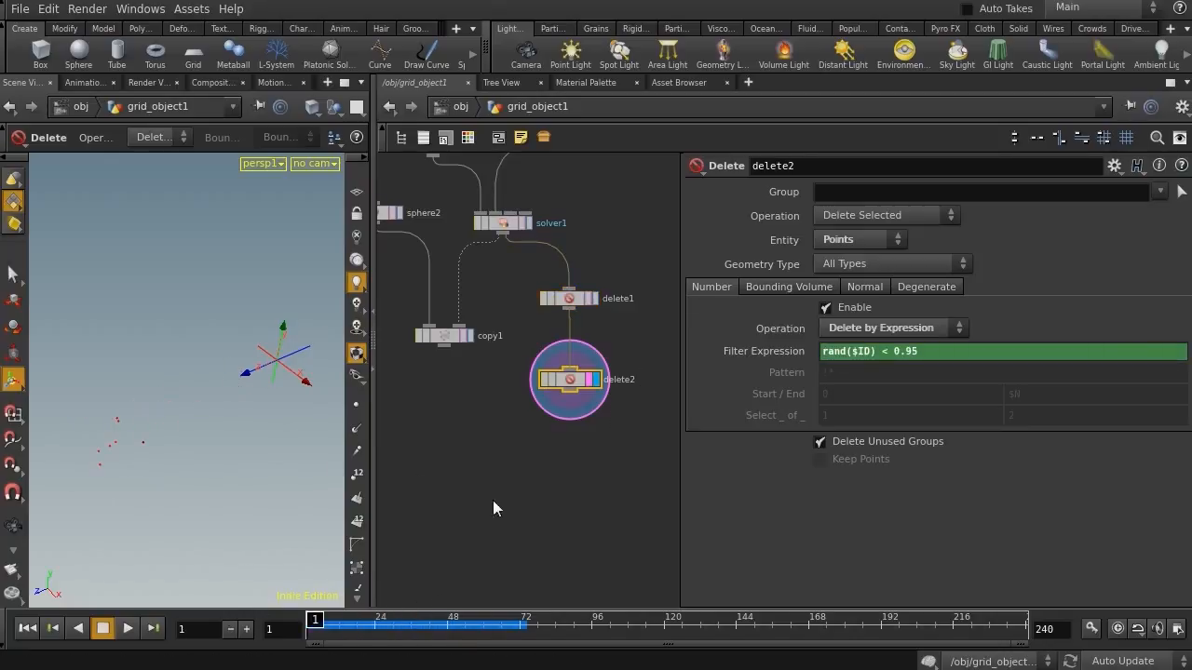
Save the scene file
scroll(586, 513, down, 3)
drag(500, 411, 492, 545)
middle_drag(579, 550, 588, 392)
drag(606, 288, 602, 513)
middle_drag(519, 482, 597, 442)
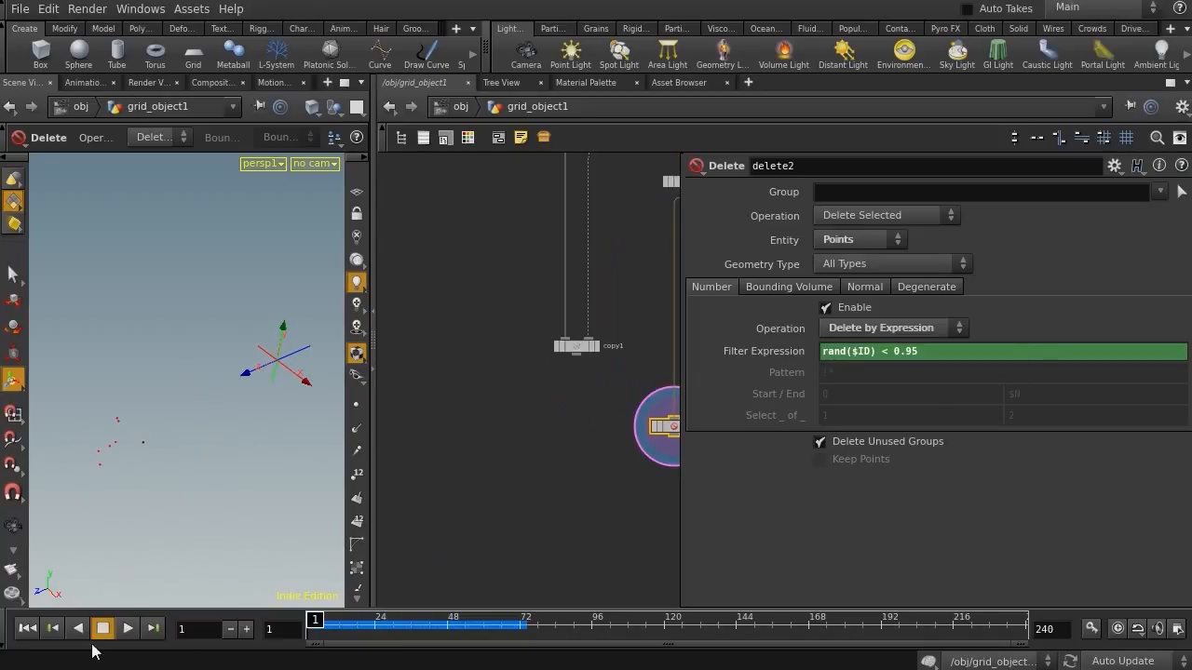
key(ctrl+s)
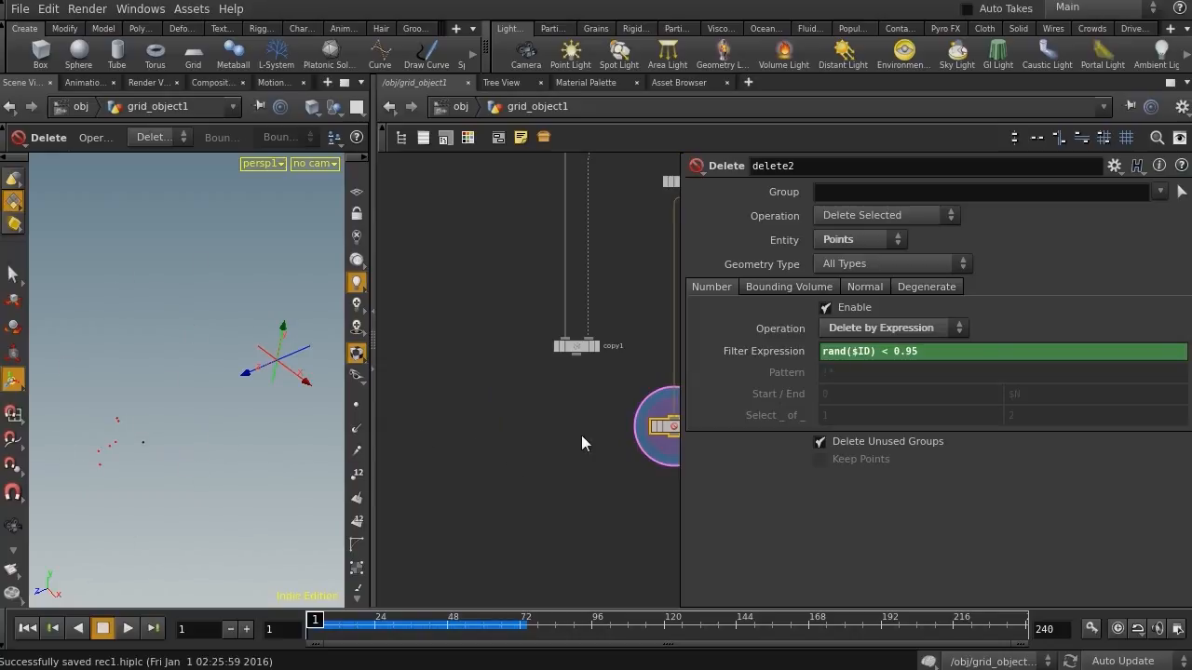
Add a Line node in empty network space and set its length to 2.4
drag(652, 417, 621, 470)
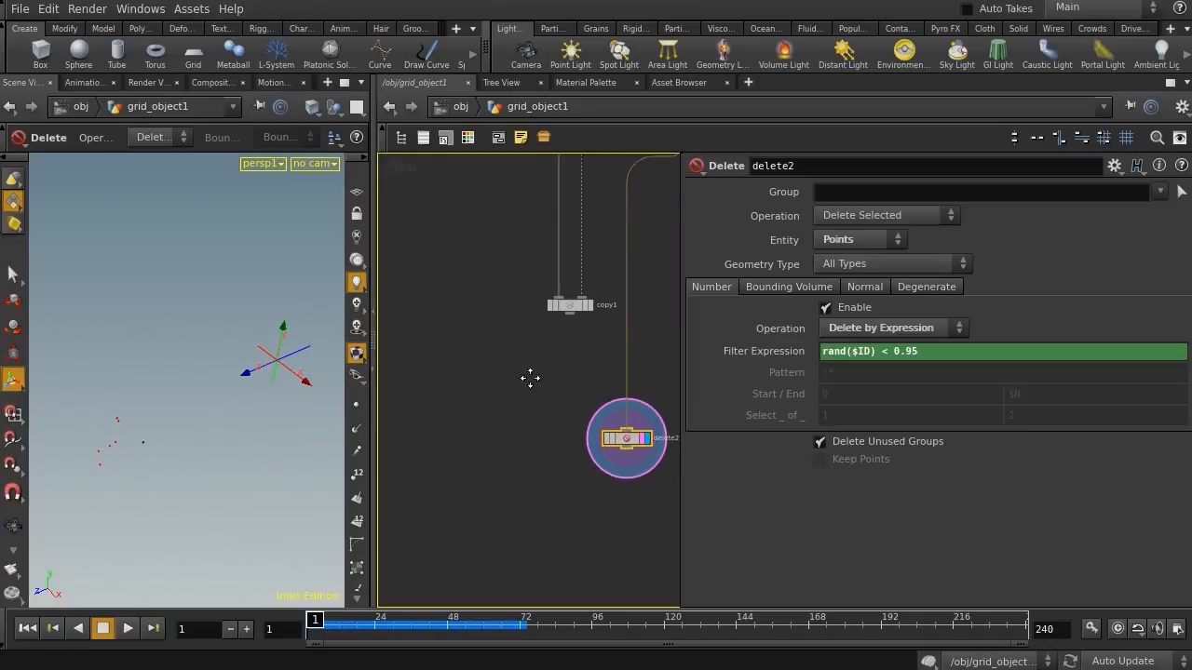
key(Tab)
text(line)
key(Return)
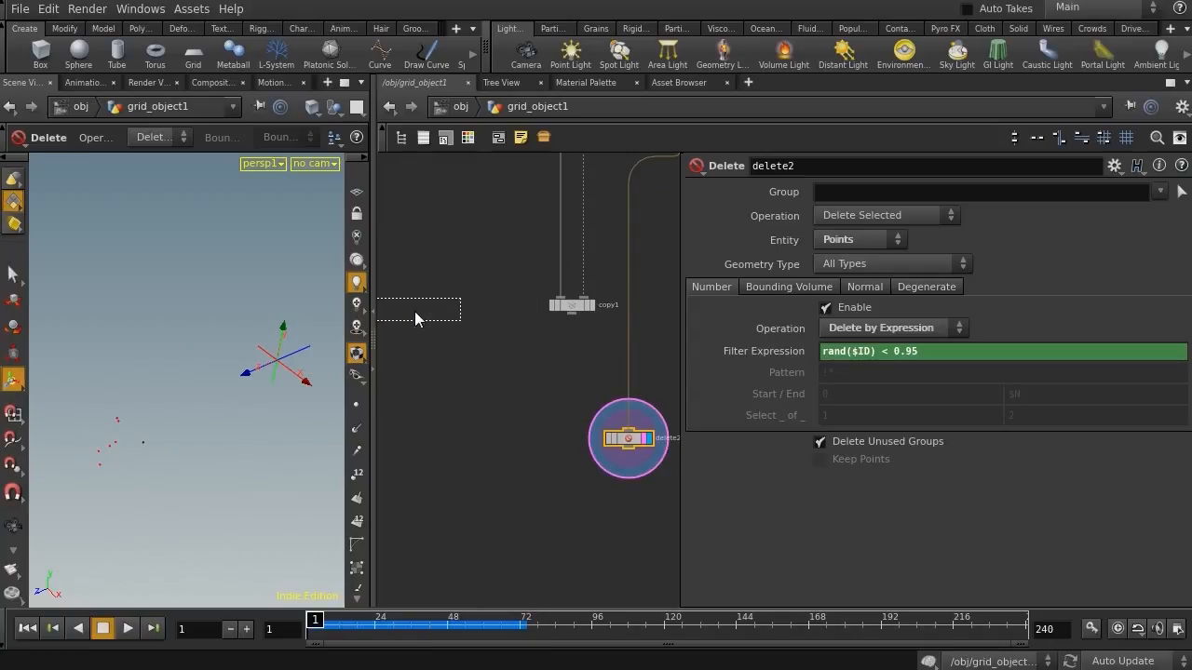
click(456, 335)
click(479, 336)
alt+drag(227, 364, 221, 336)
alt+middle_drag(187, 334, 106, 322)
alt+right_drag(106, 322, 248, 327)
alt+drag(248, 327, 194, 400)
middle_drag(850, 267, 978, 249)
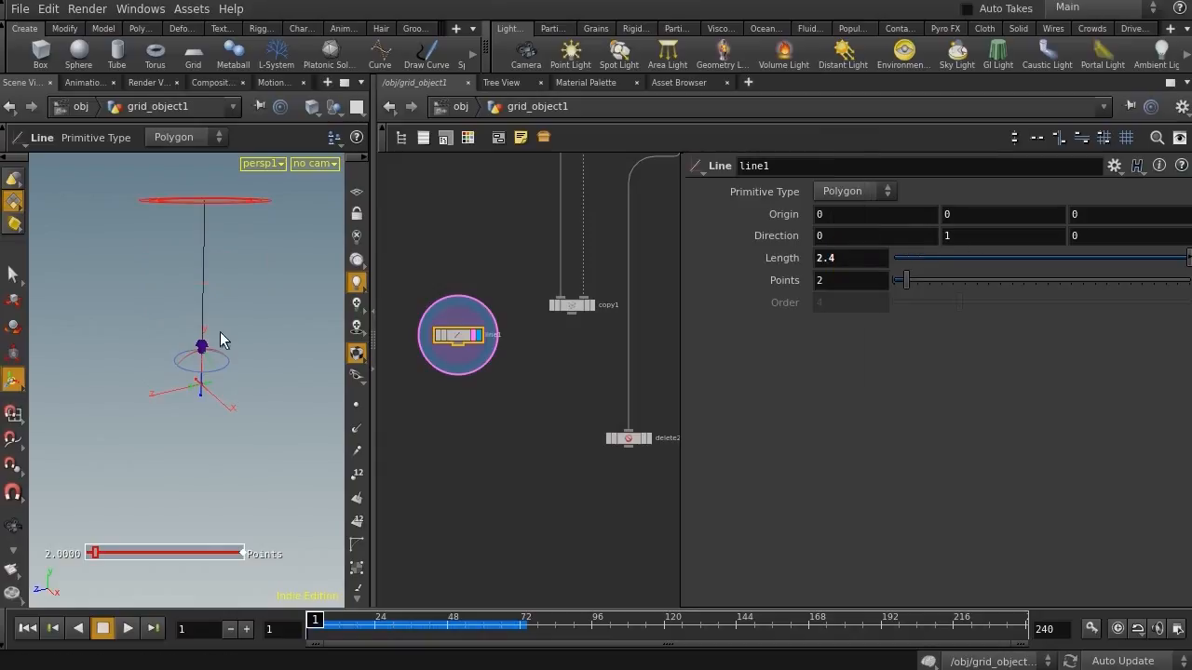
Turn on point number display in the viewport for the line
alt+right_drag(221, 330, 152, 332)
alt+drag(152, 332, 153, 356)
middle_drag(523, 456, 522, 389)
middle_drag(462, 352, 474, 320)
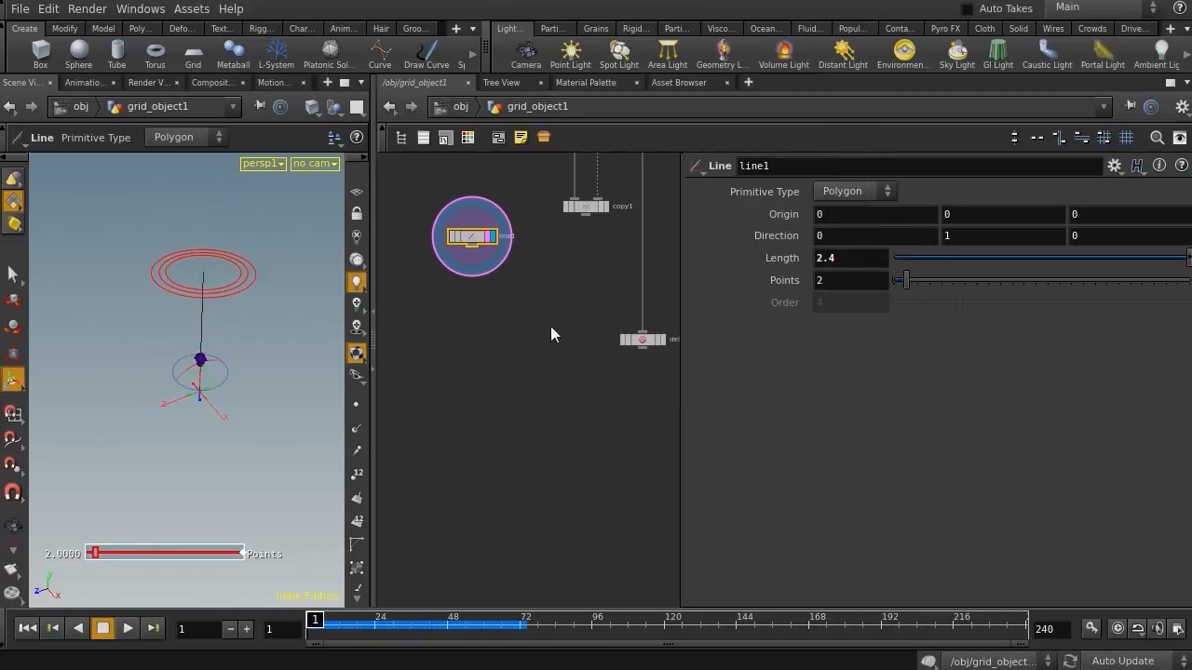
click(355, 405)
click(356, 452)
click(356, 454)
click(357, 472)
alt+right_drag(165, 314, 191, 318)
middle_drag(461, 351, 470, 326)
Add a Resample node under the Line and switch it to 10 maximum segments instead of maximum segment length
key(Tab)
text(resa)
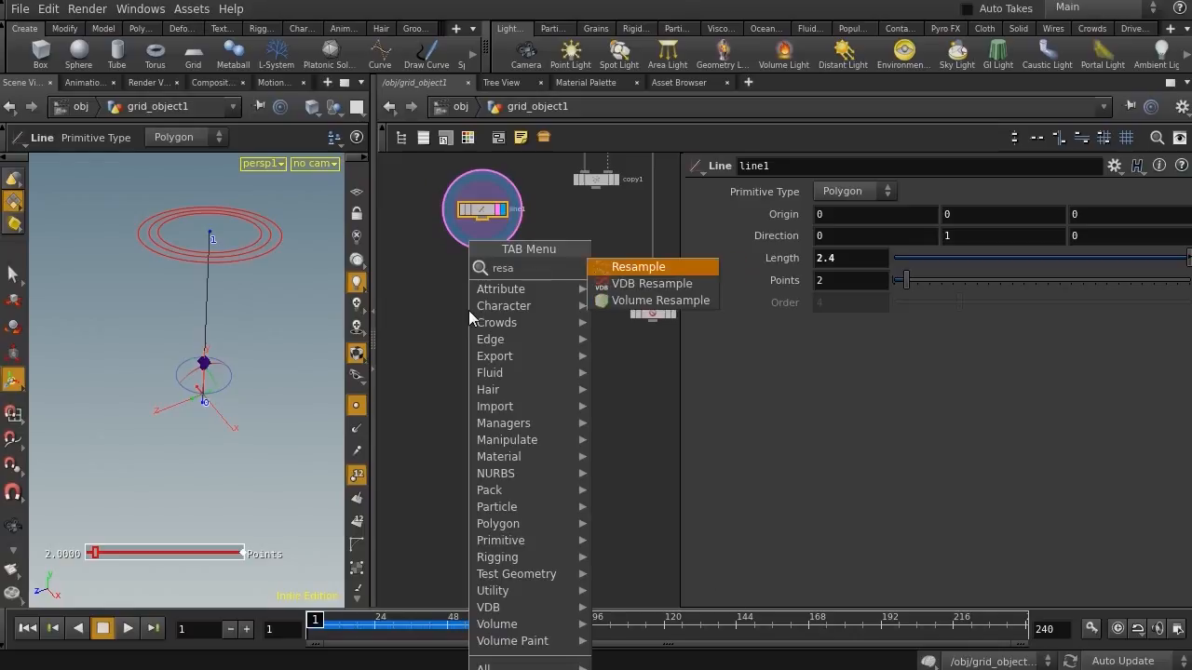
key(Return)
click(469, 323)
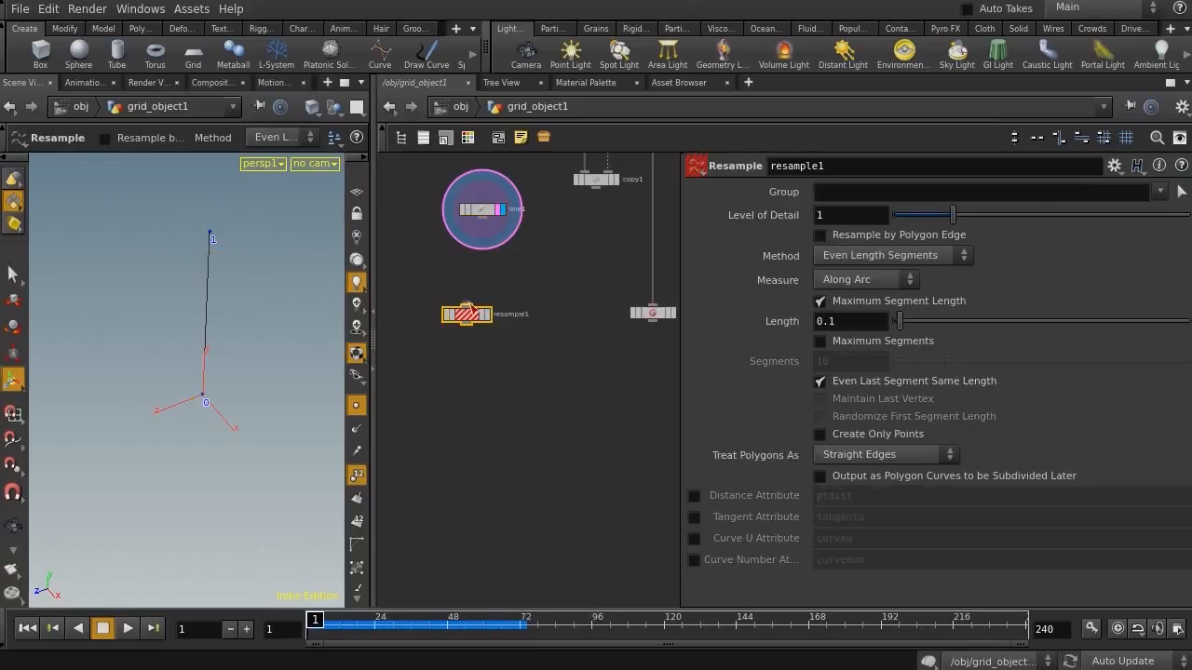
click(484, 315)
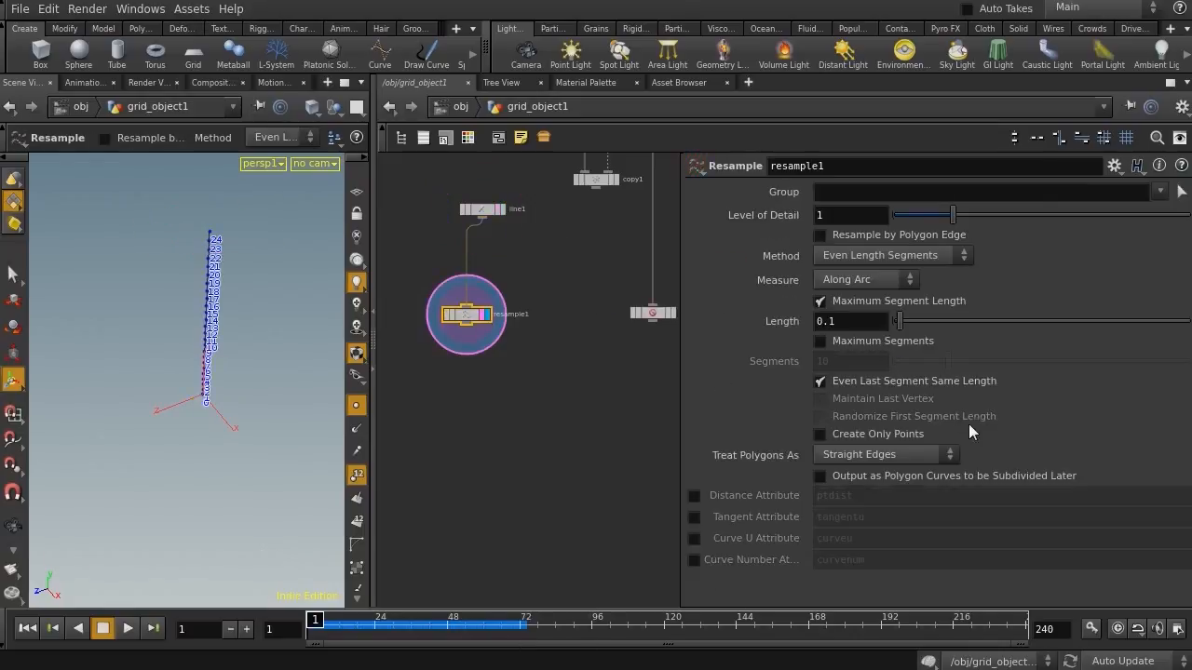
click(819, 301)
click(819, 341)
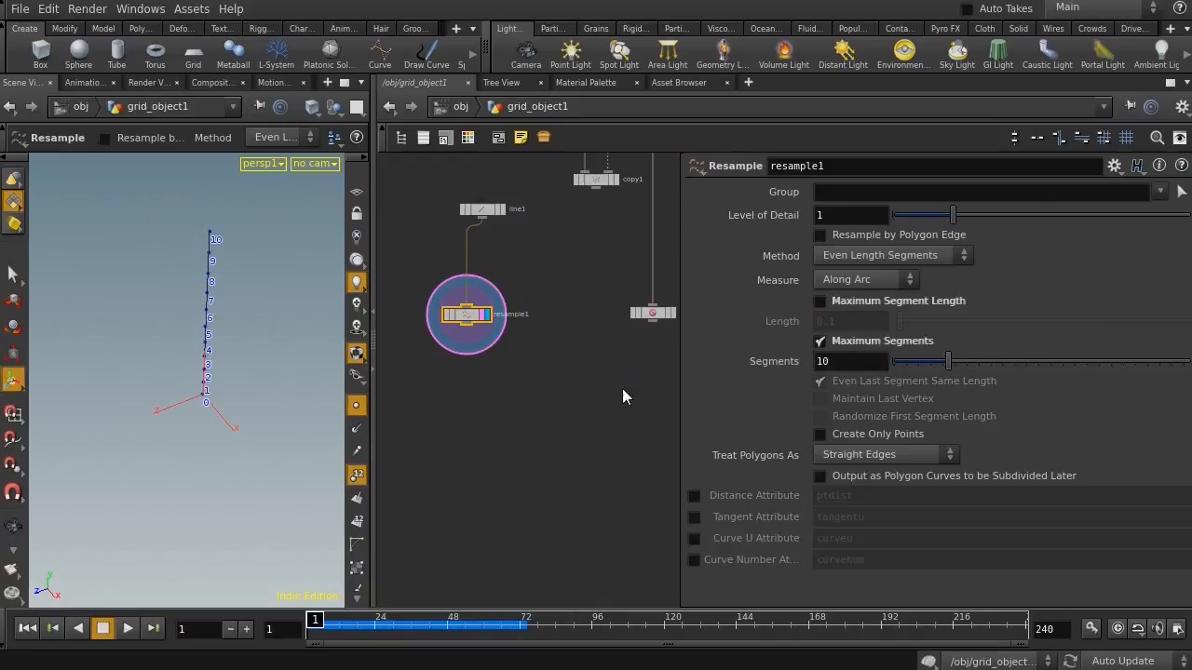
Add a Group node below the Resample node and display it
middle_drag(477, 416, 503, 331)
key(Tab)
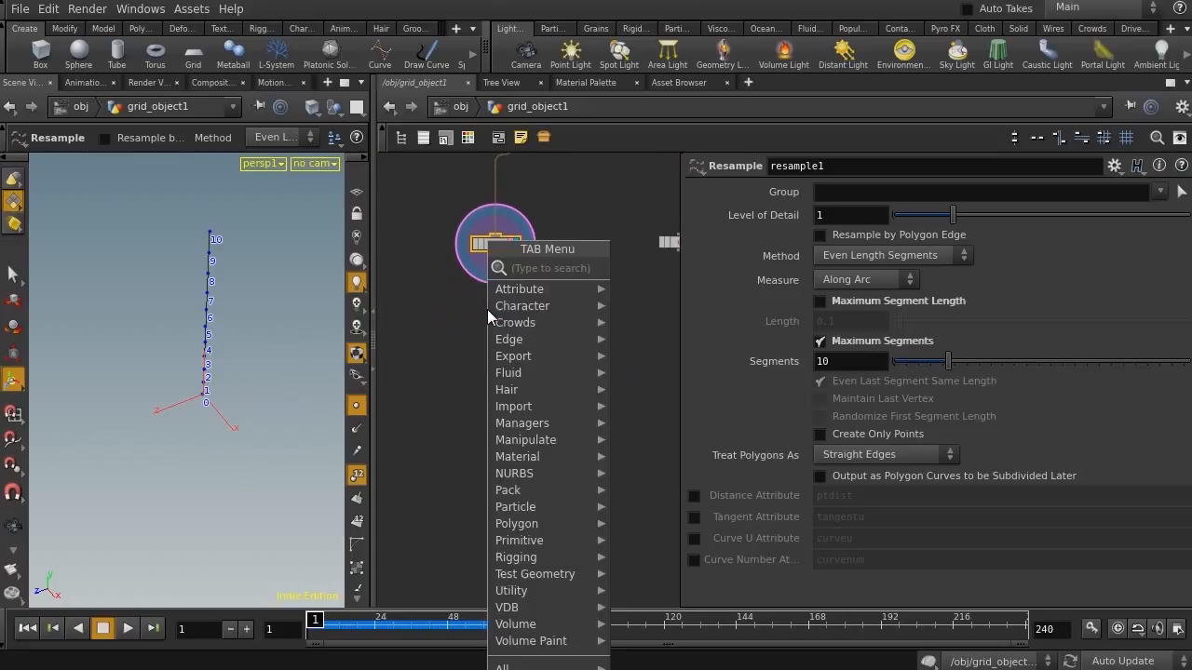
text(grou)
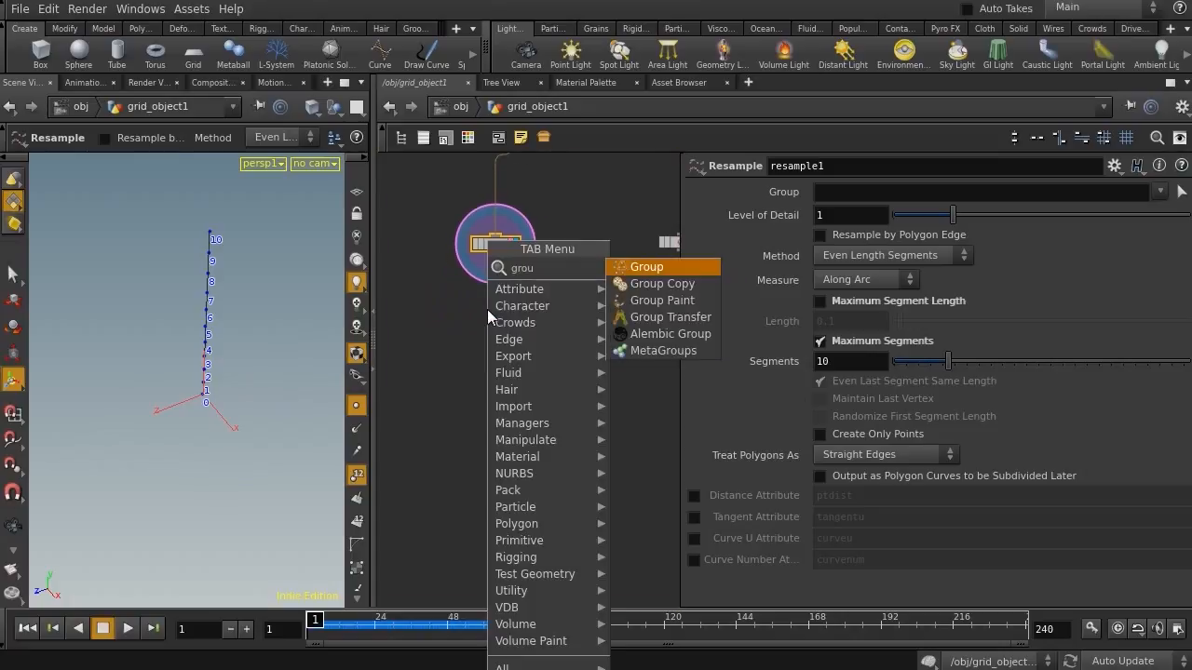
key(Return)
click(487, 308)
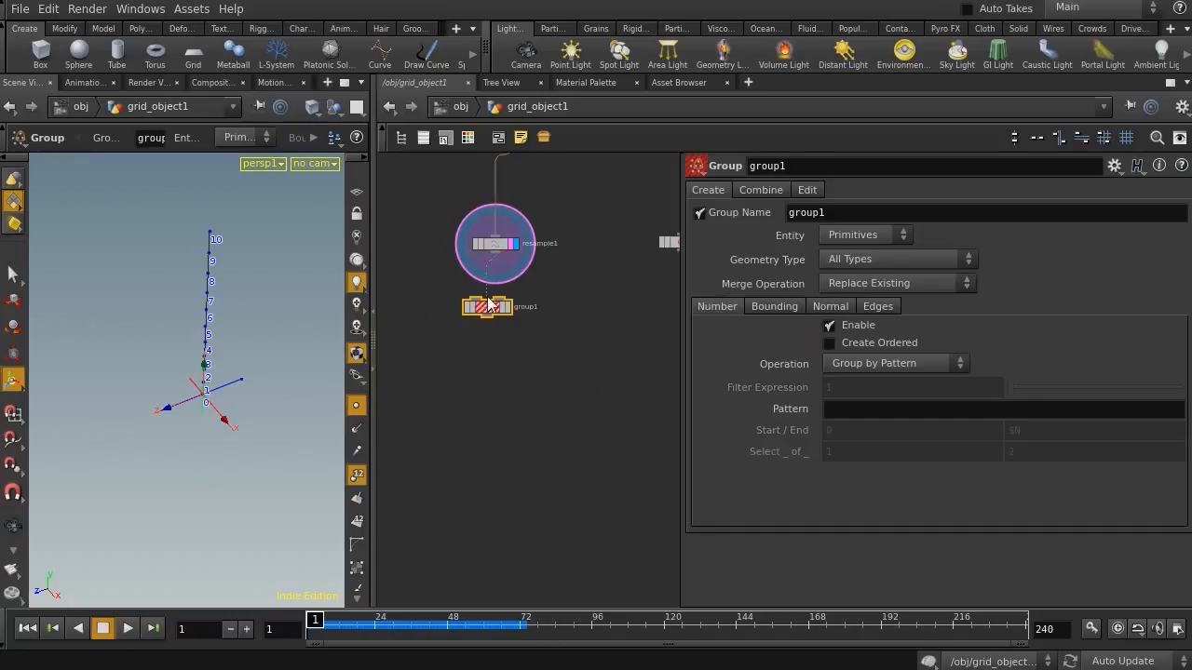
click(508, 308)
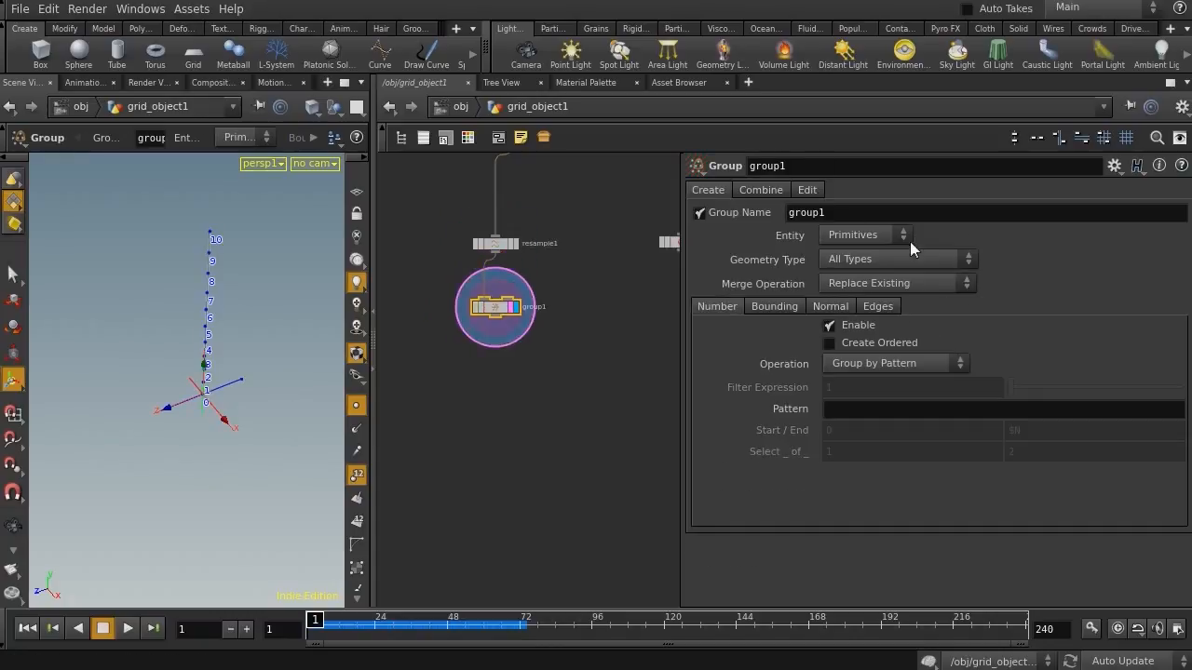
Set the Group node to group points by the expression $PT > 0
click(878, 237)
click(860, 268)
drag(838, 212, 684, 214)
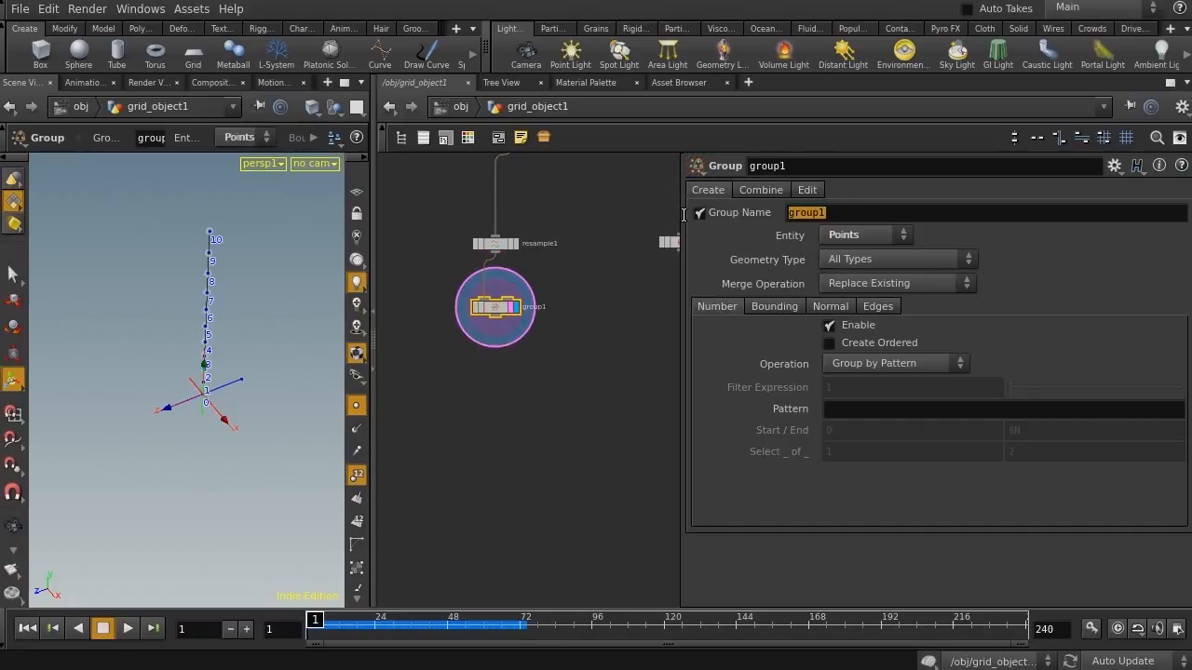
click(876, 365)
click(895, 410)
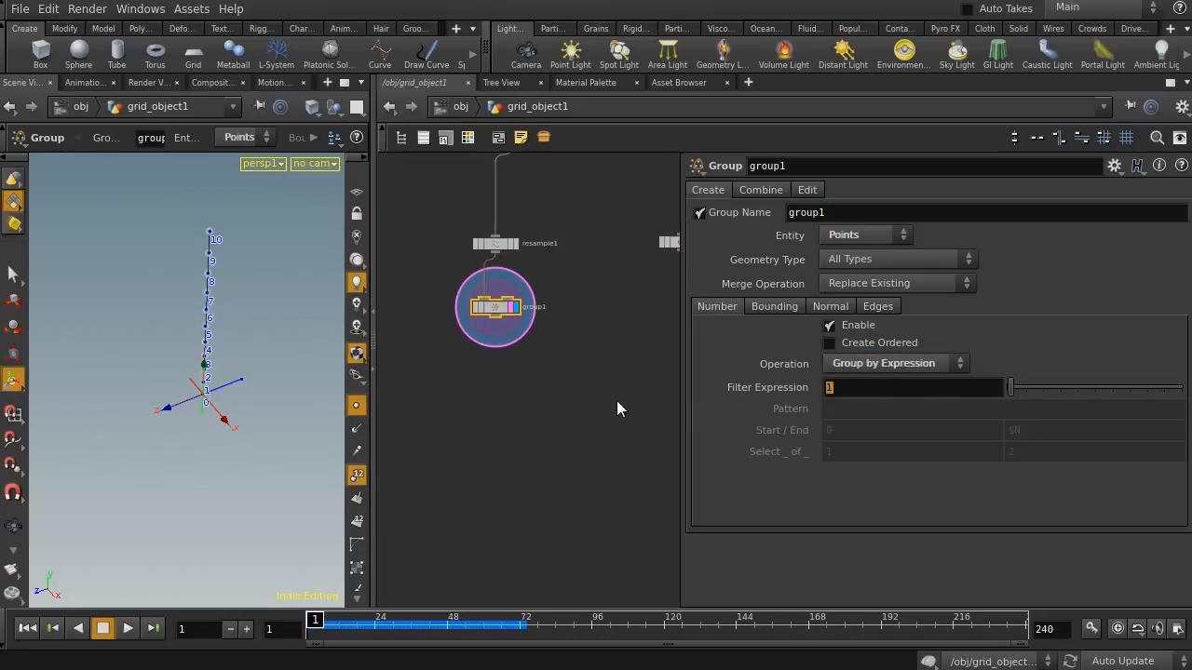
text($PT > 0)
key(Return)
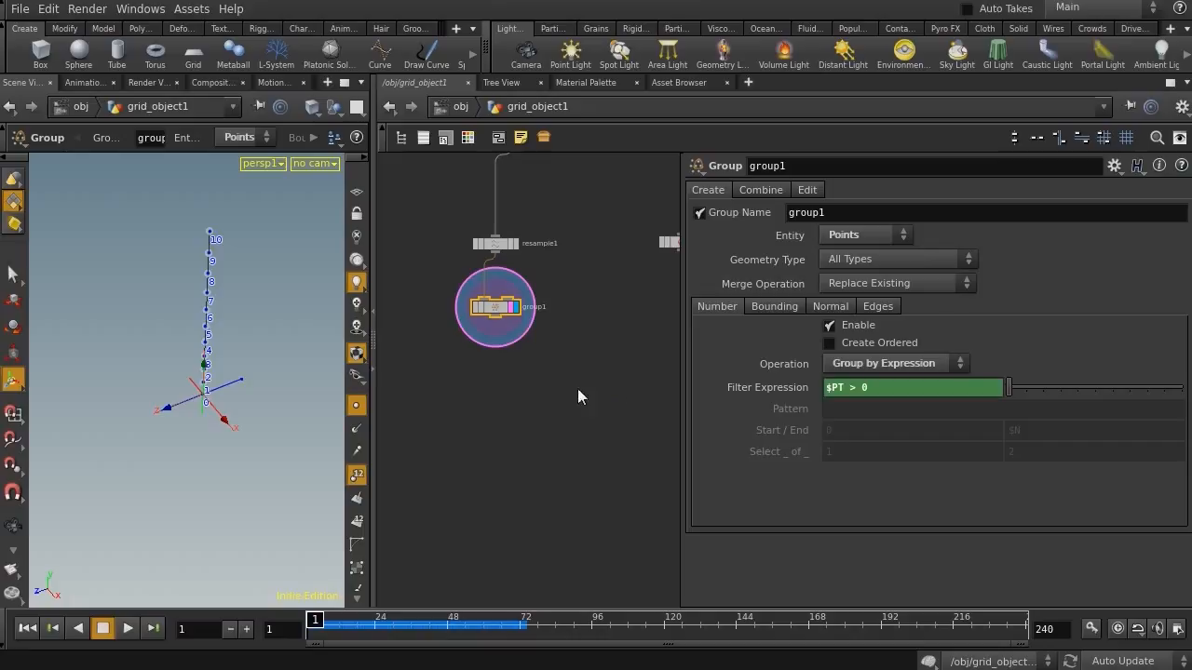
Add a Point Jitter node below the Group node
key(Tab)
text(ji)
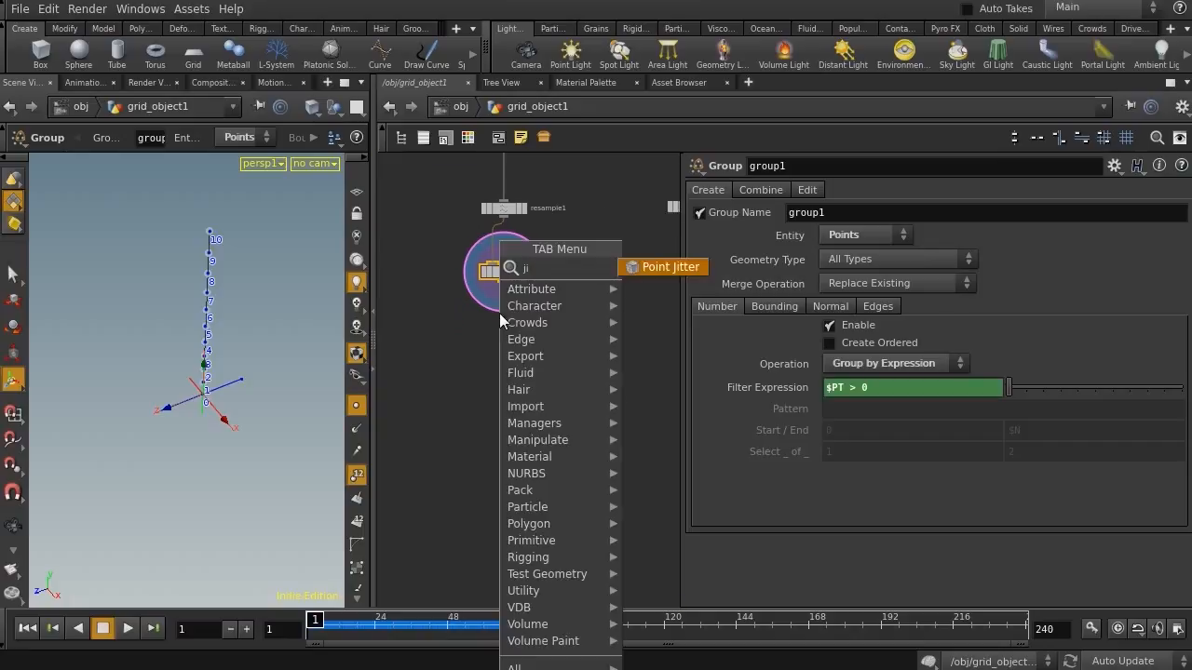
key(Return)
click(499, 314)
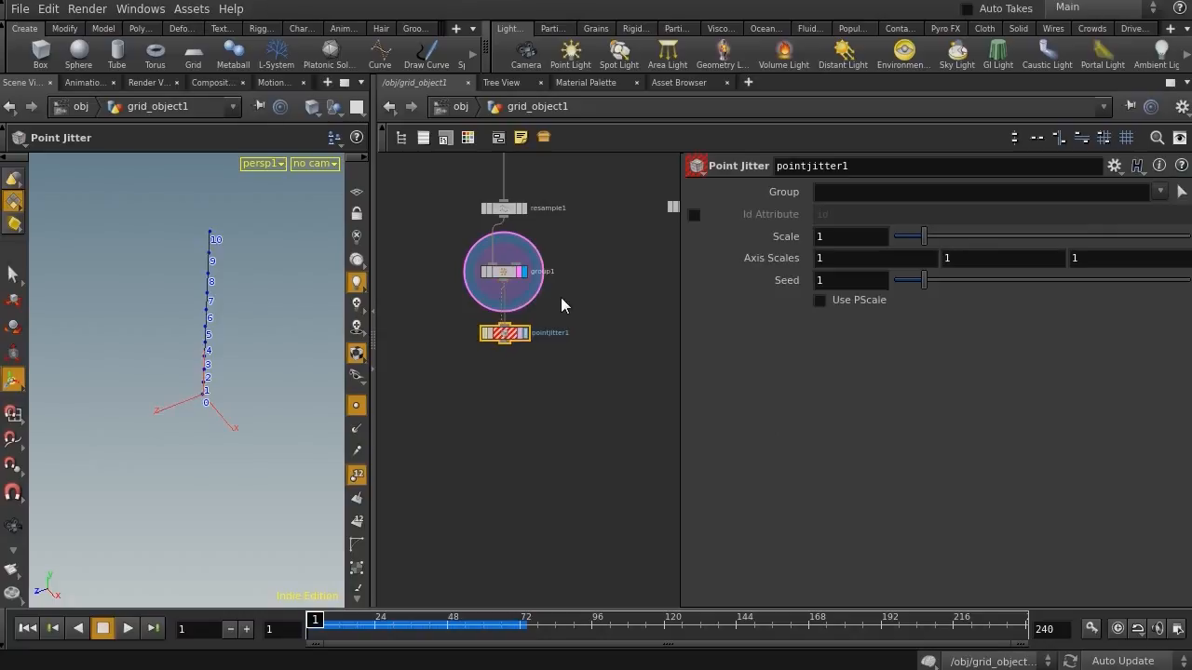
Rename the Group node's group to tojitter
click(503, 272)
click(806, 211)
text(to)
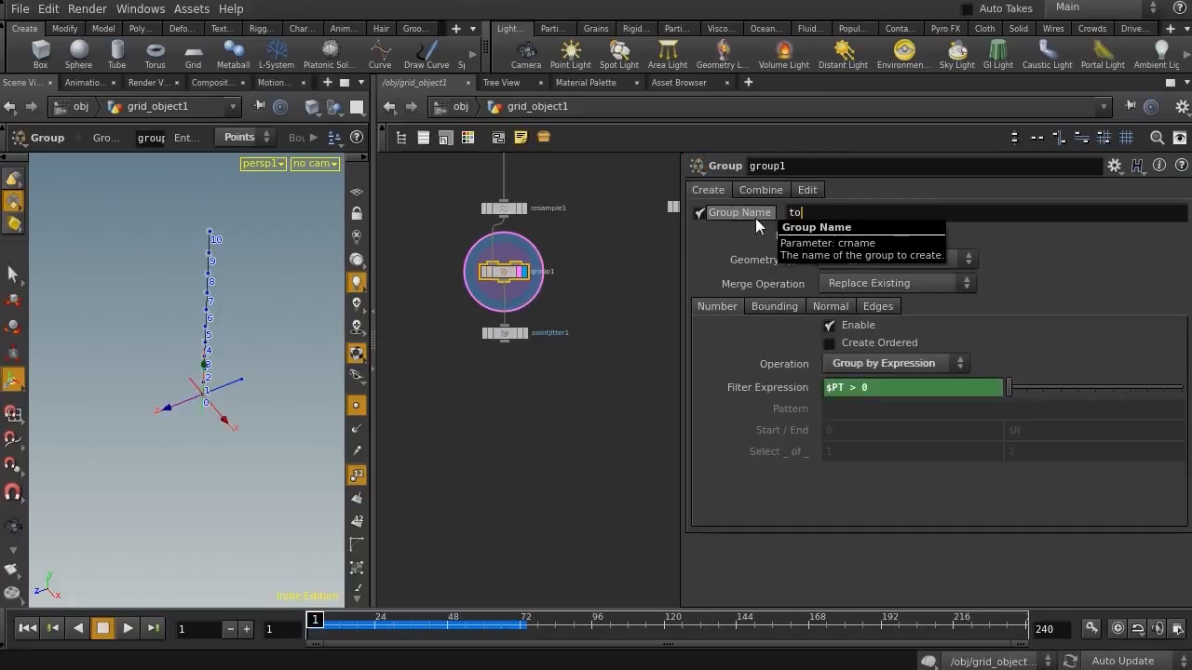
text(jitter)
key(Return)
Set the Point Jitter to affect the tojitter group with a scale of 0.13
scroll(584, 338, up, 3)
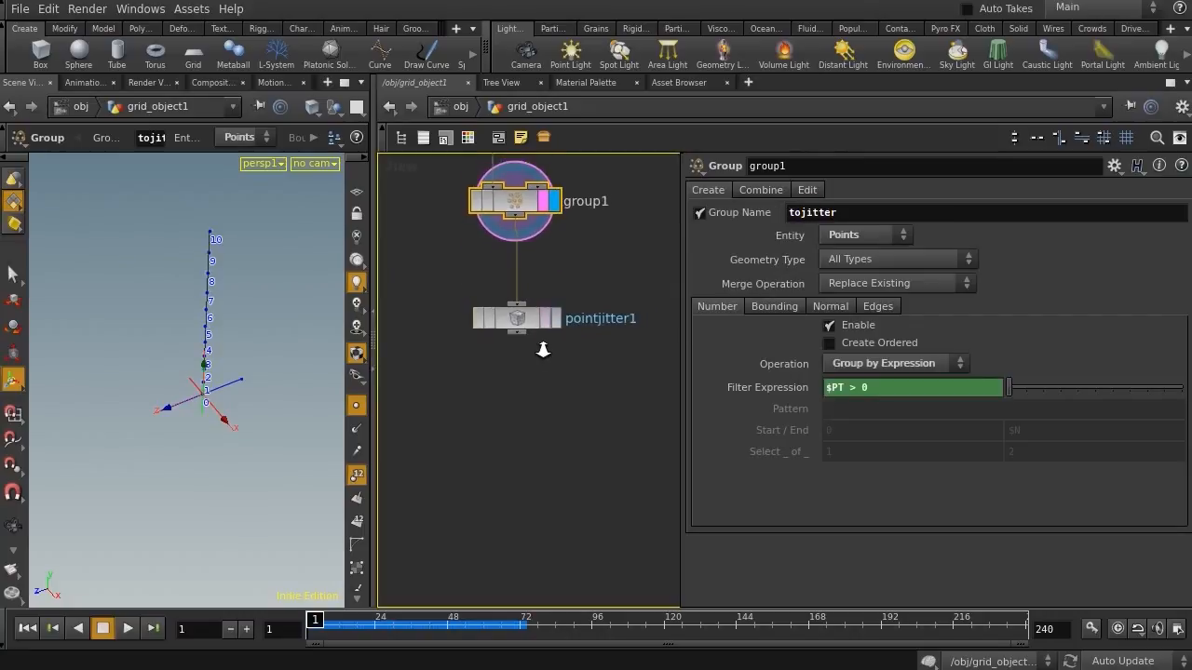
click(551, 322)
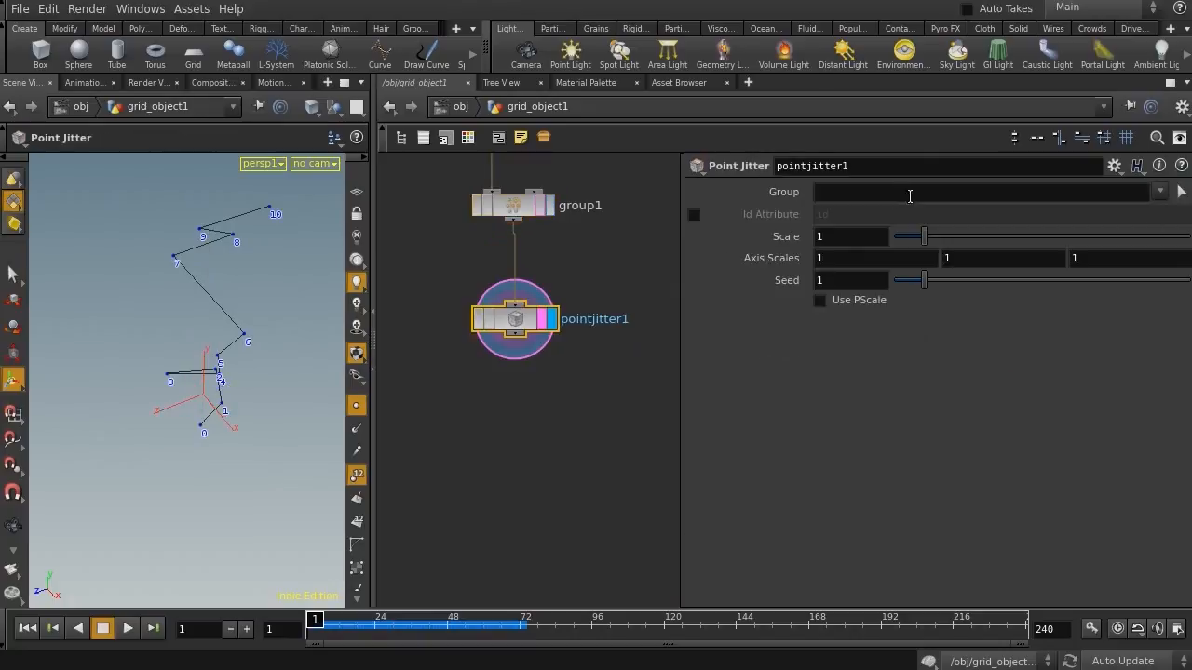
click(1177, 193)
click(1164, 212)
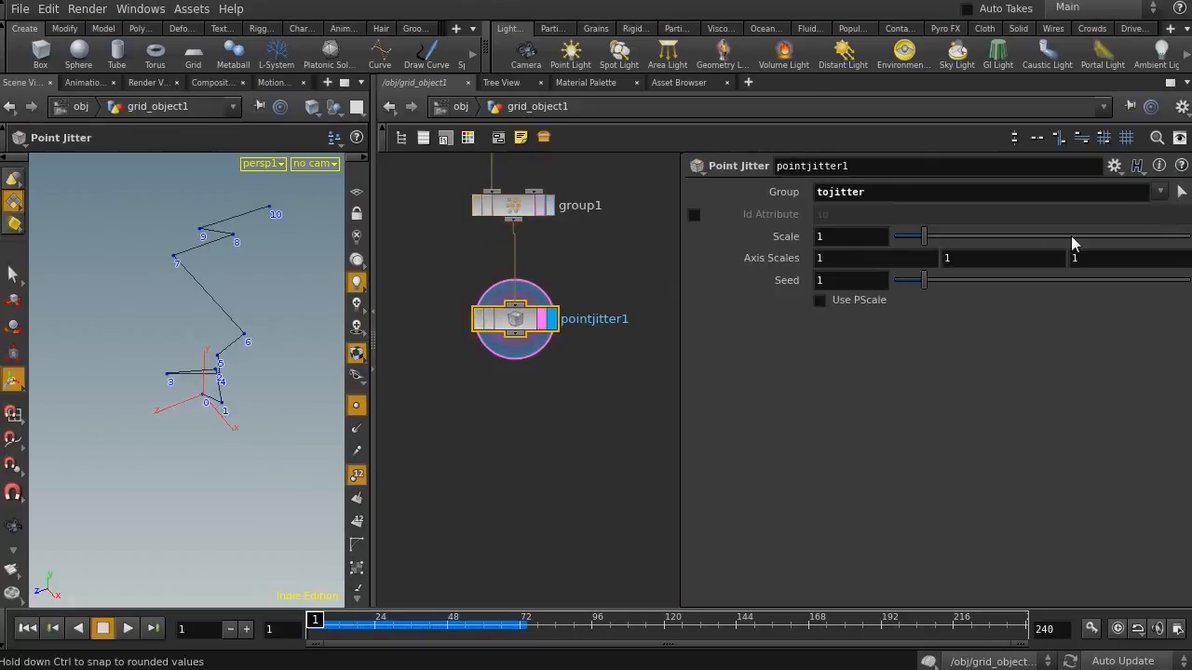
drag(929, 239, 899, 240)
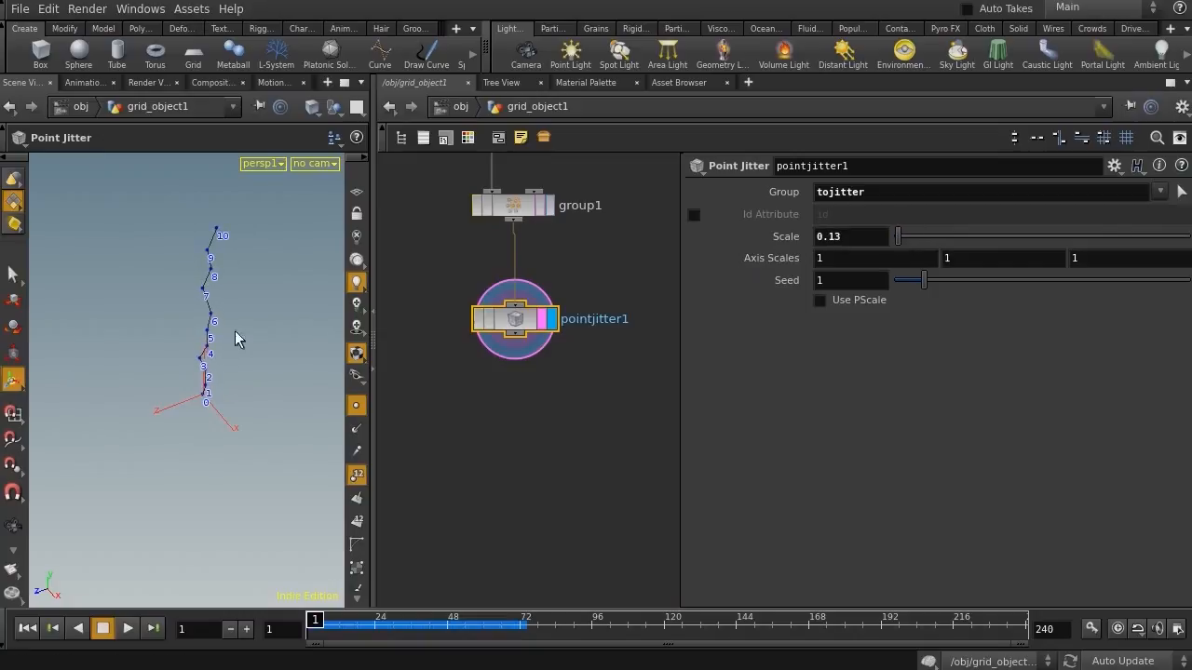
Add an Attribute Create node wired below the Point Jitter and display it
alt+drag(211, 358, 165, 327)
alt+right_drag(165, 326, 273, 310)
alt+middle_drag(274, 310, 231, 415)
alt+right_drag(231, 415, 194, 410)
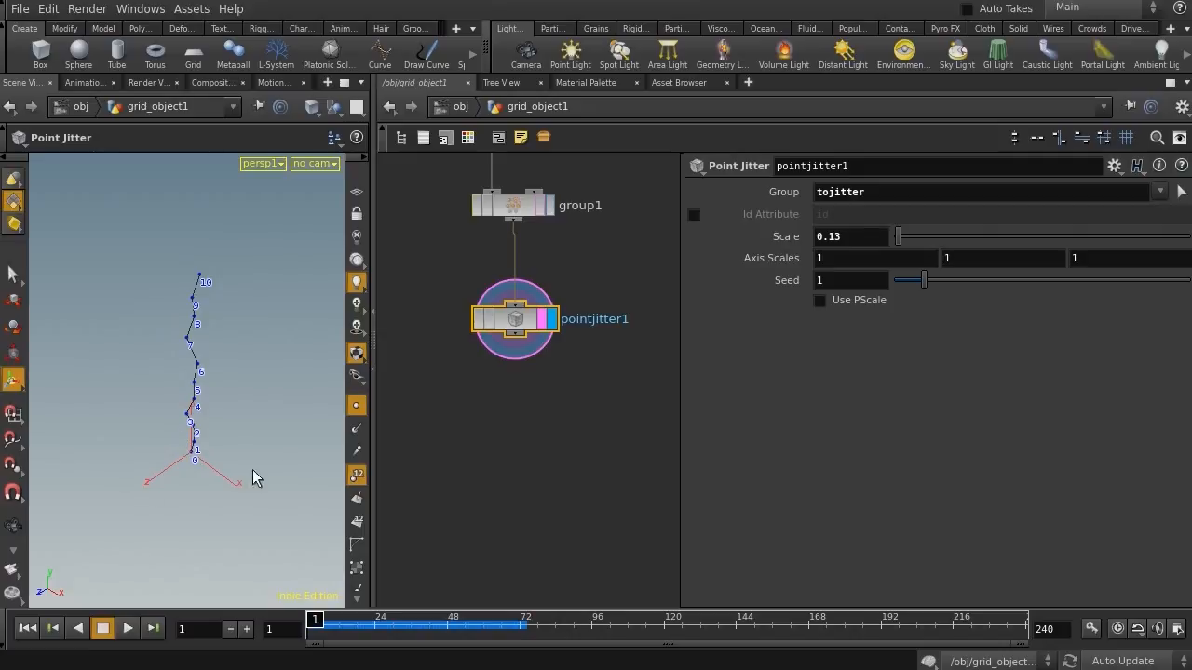
middle_drag(603, 402, 622, 376)
key(Tab)
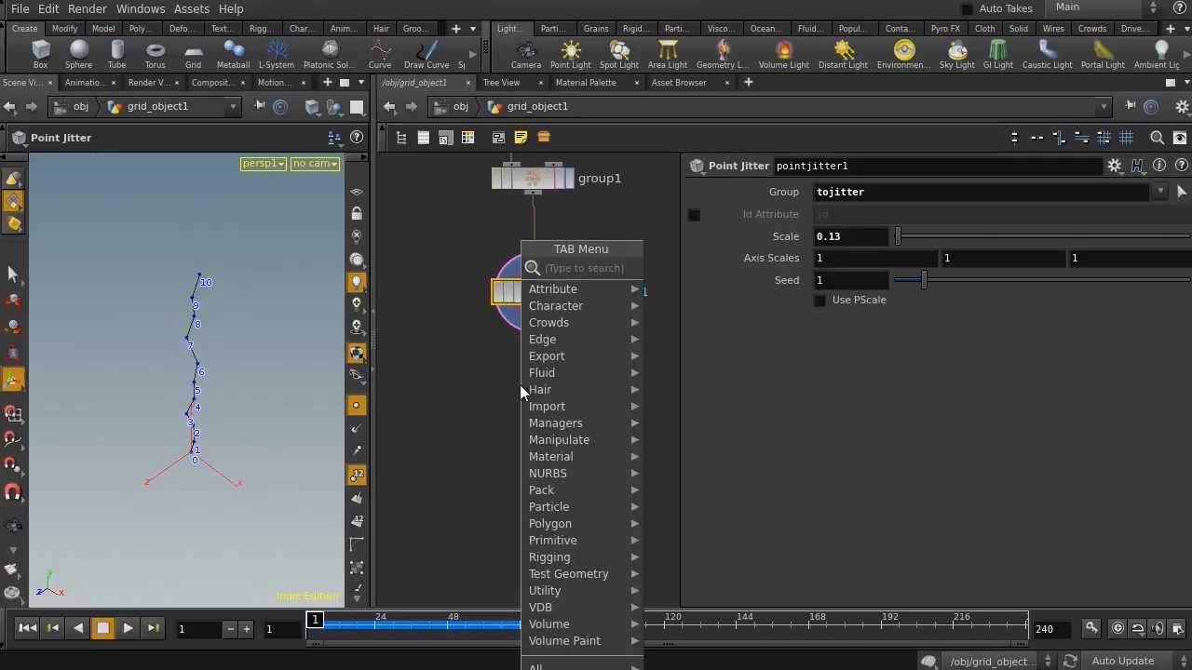
text(at)
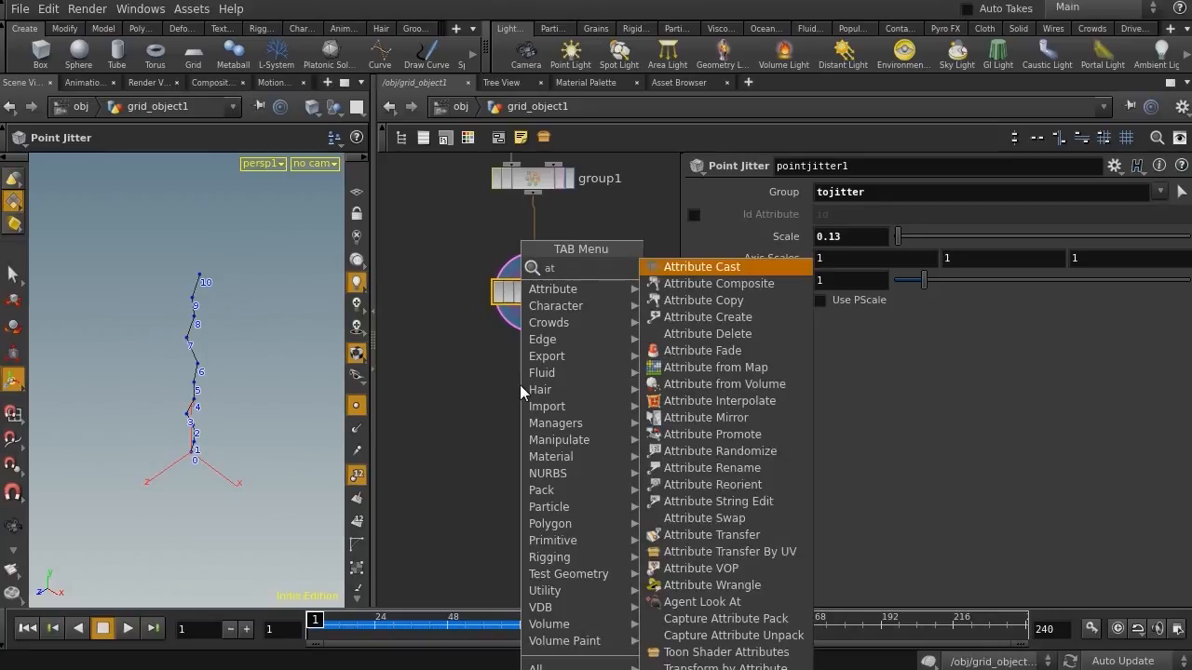
key(Down)
key(Down)
key(Down)
key(Return)
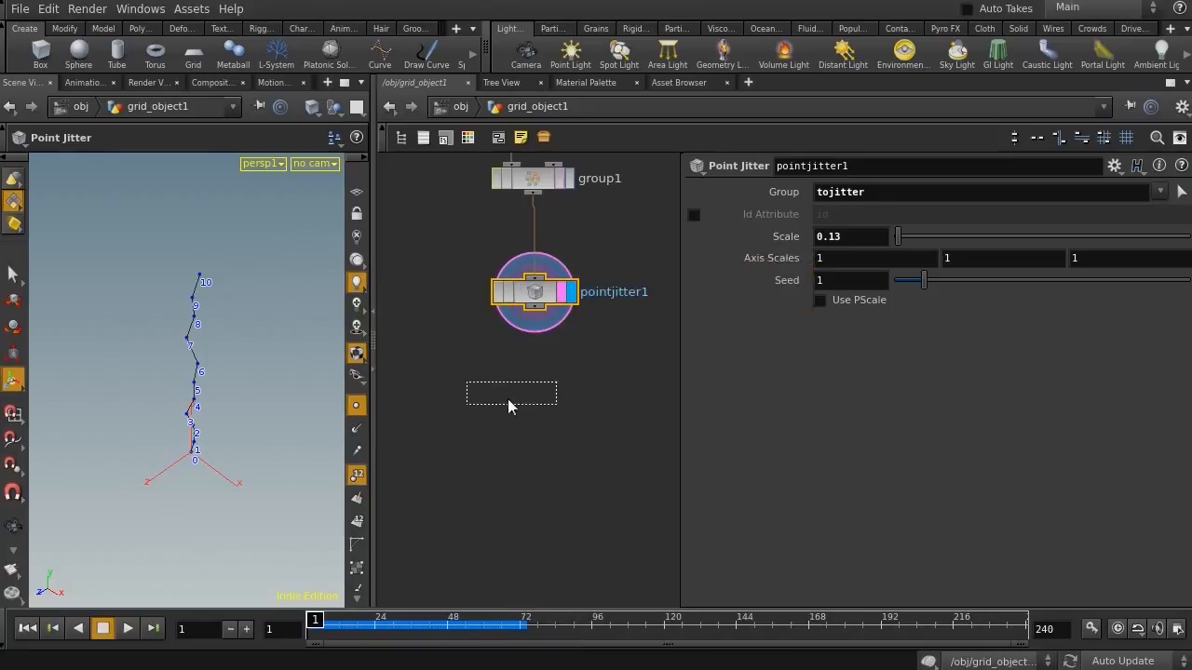
click(503, 407)
drag(535, 307, 503, 394)
click(539, 411)
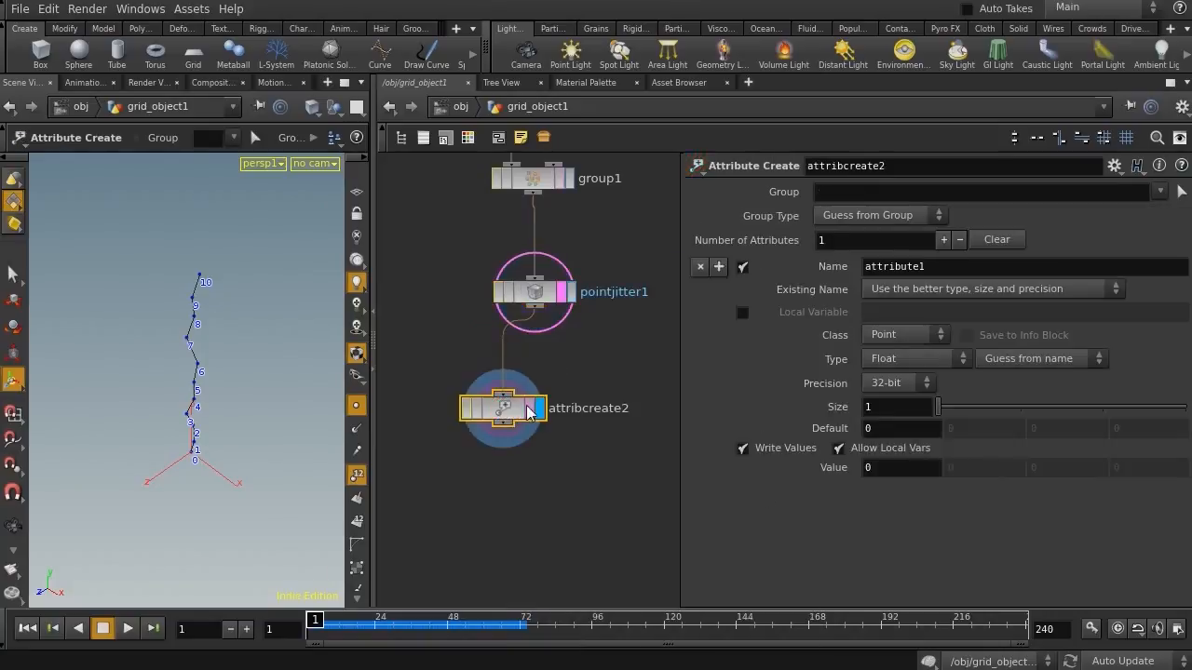
Add a float spare parameter named wdth with the label WDTH to the Attribute Create node
click(1114, 166)
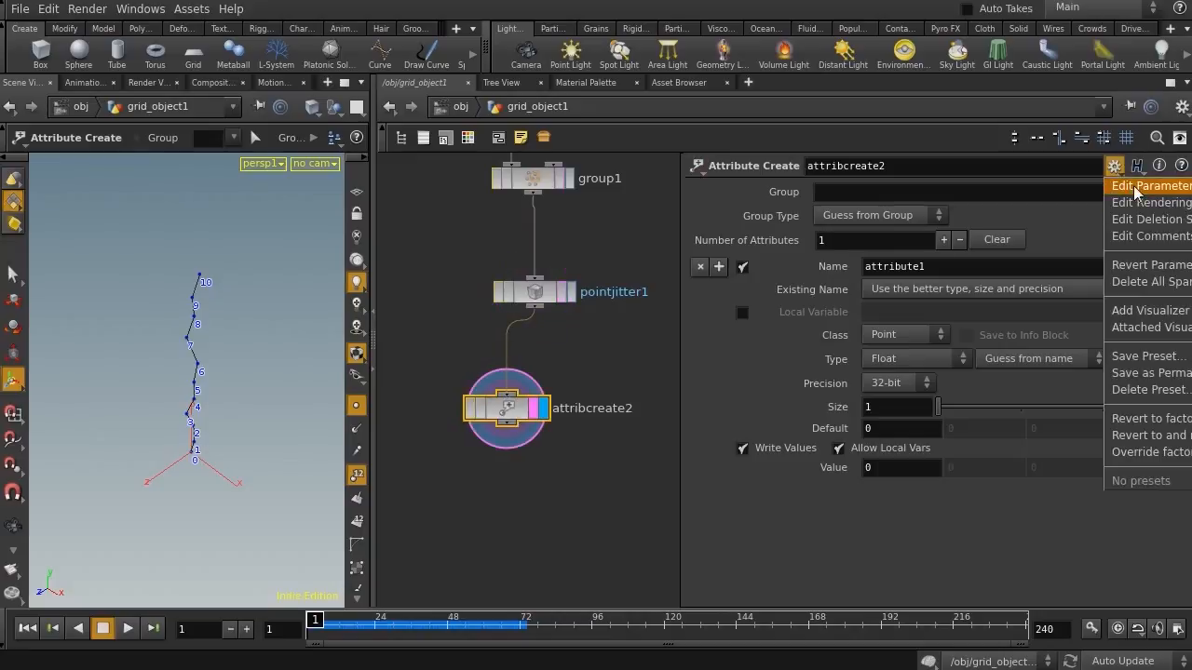
click(1135, 190)
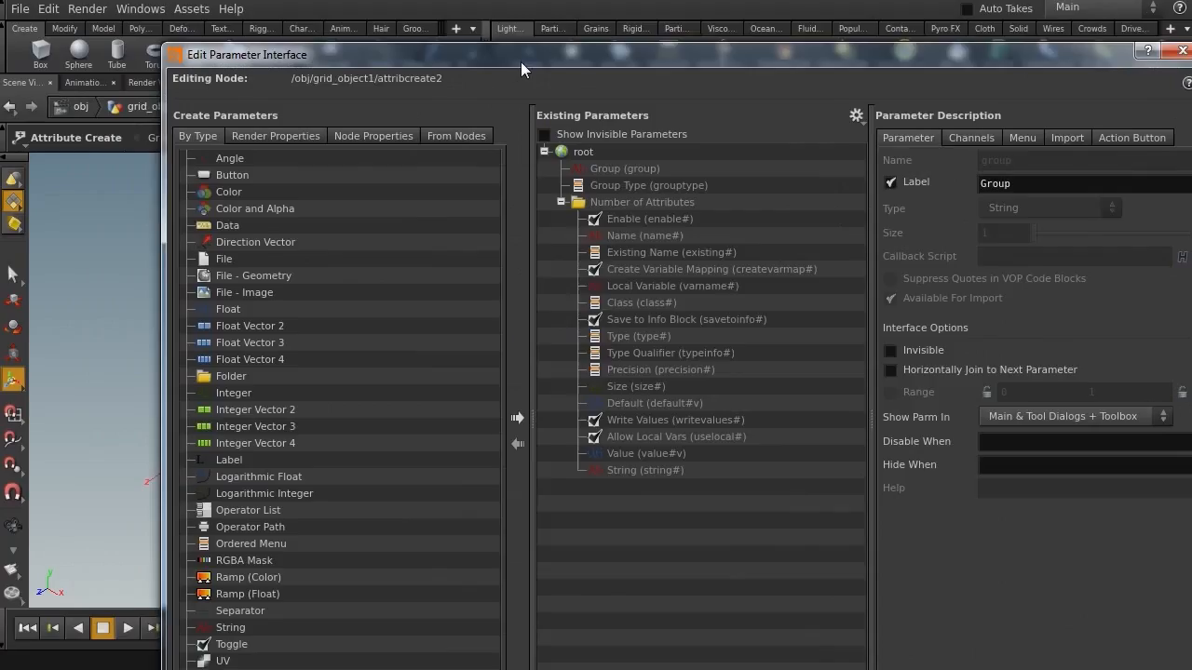
drag(520, 62, 452, 9)
drag(159, 257, 548, 117)
drag(354, 13, 319, 70)
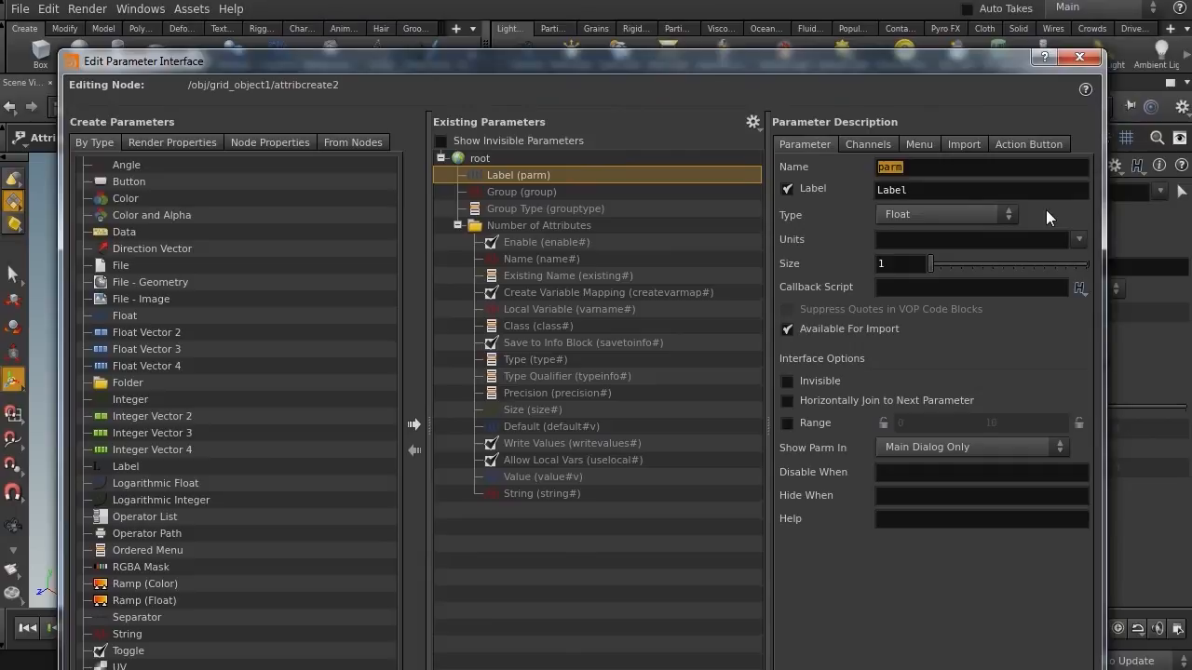
text(wdth)
double_click(927, 194)
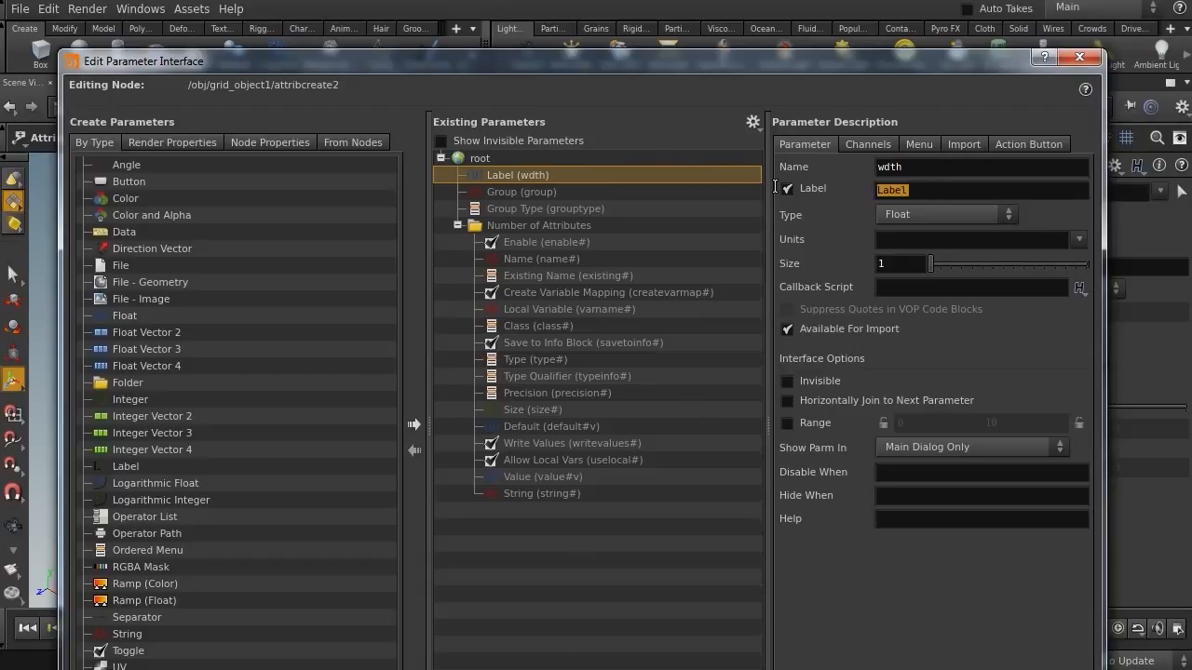
text(wd)
key(BackSpace)
key(BackSpace)
text(WDTH)
key(Return)
drag(770, 53, 687, 0)
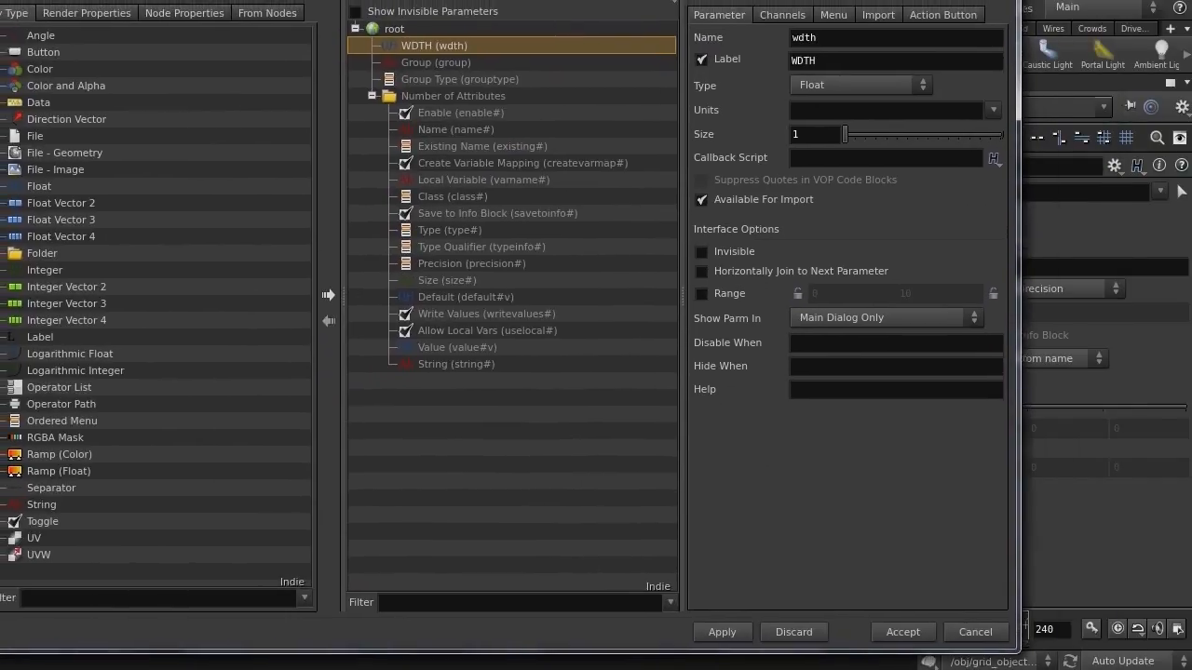
click(903, 632)
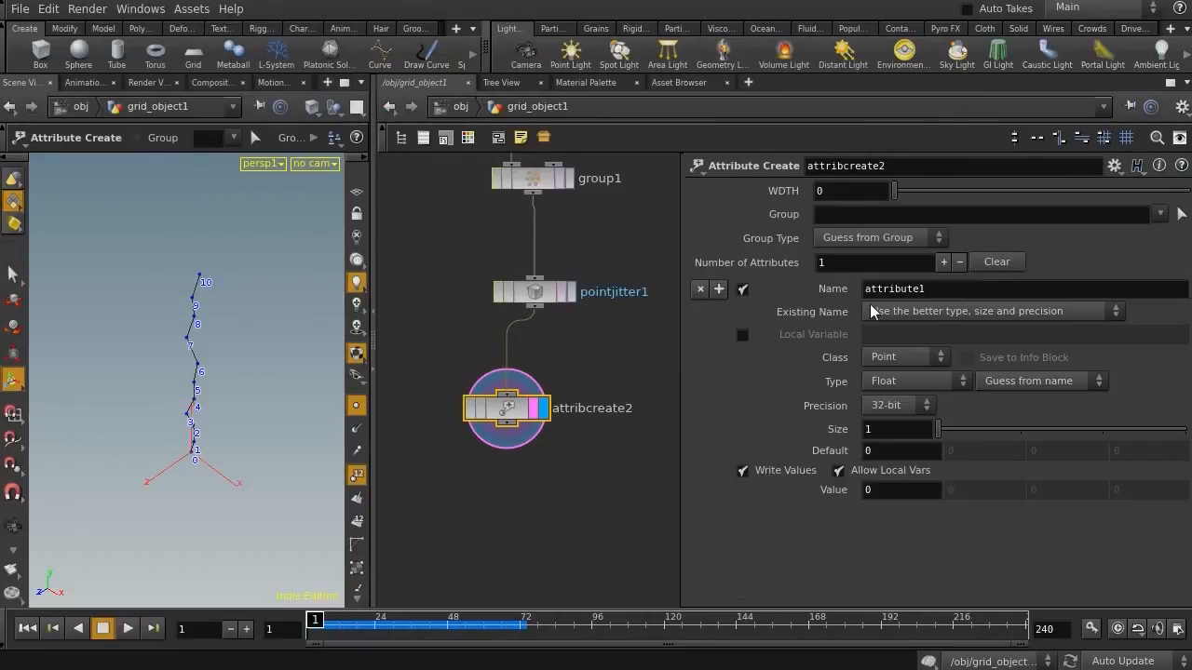
Name the created attribute width
double_click(940, 295)
text(width)
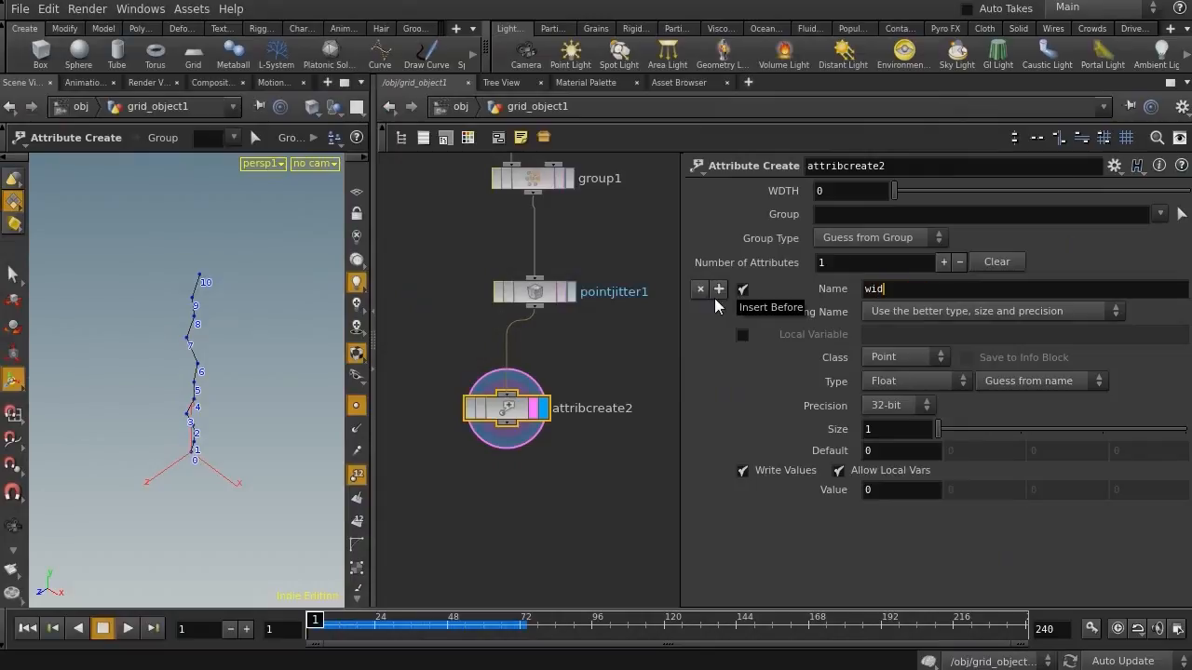
key(Return)
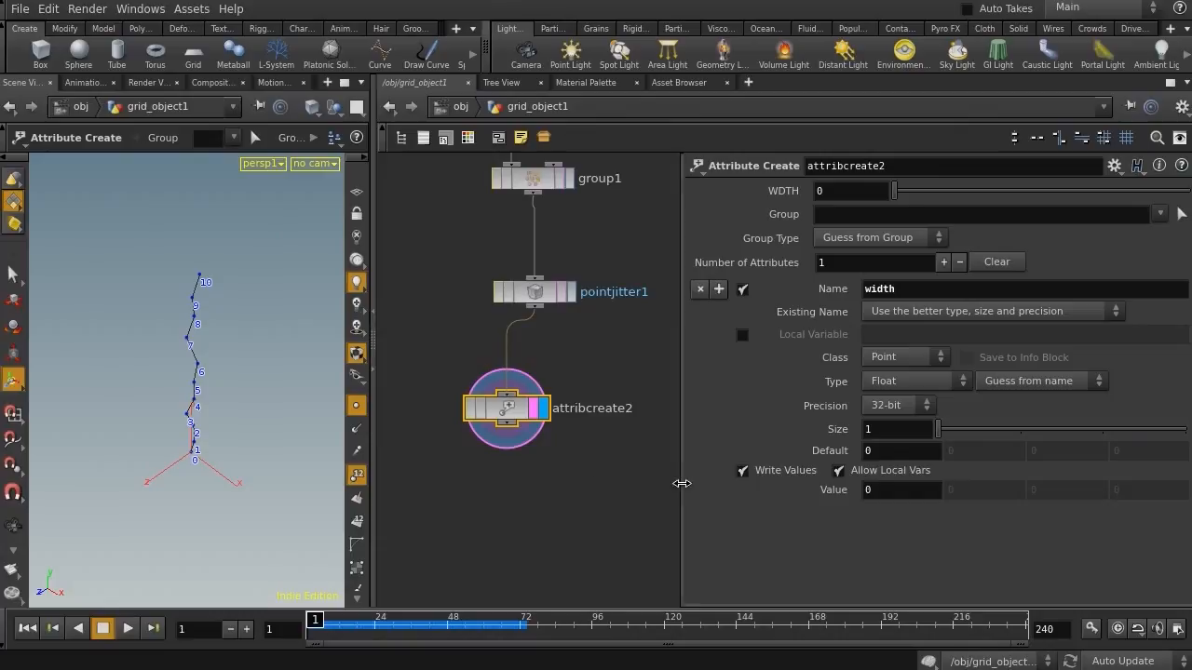
Set the attribute's value to the expression ch("wdth") - $PT*(ch("wdth")/npoints("../resample1/"))
drag(678, 482, 515, 482)
click(744, 496)
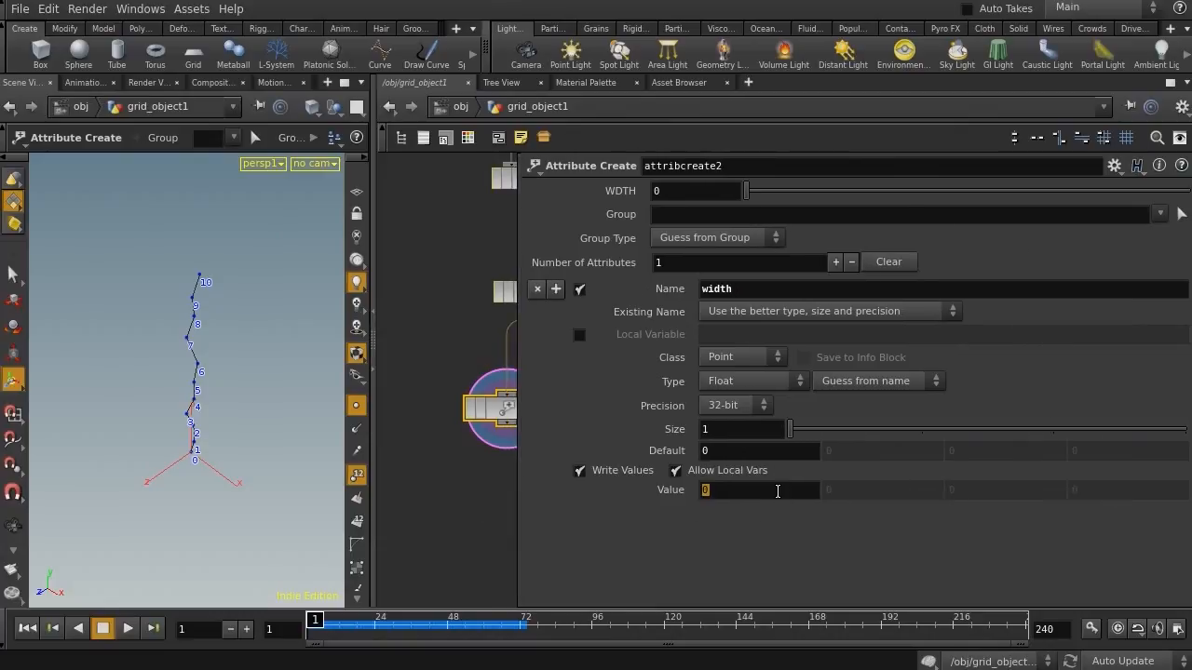
text(ch)
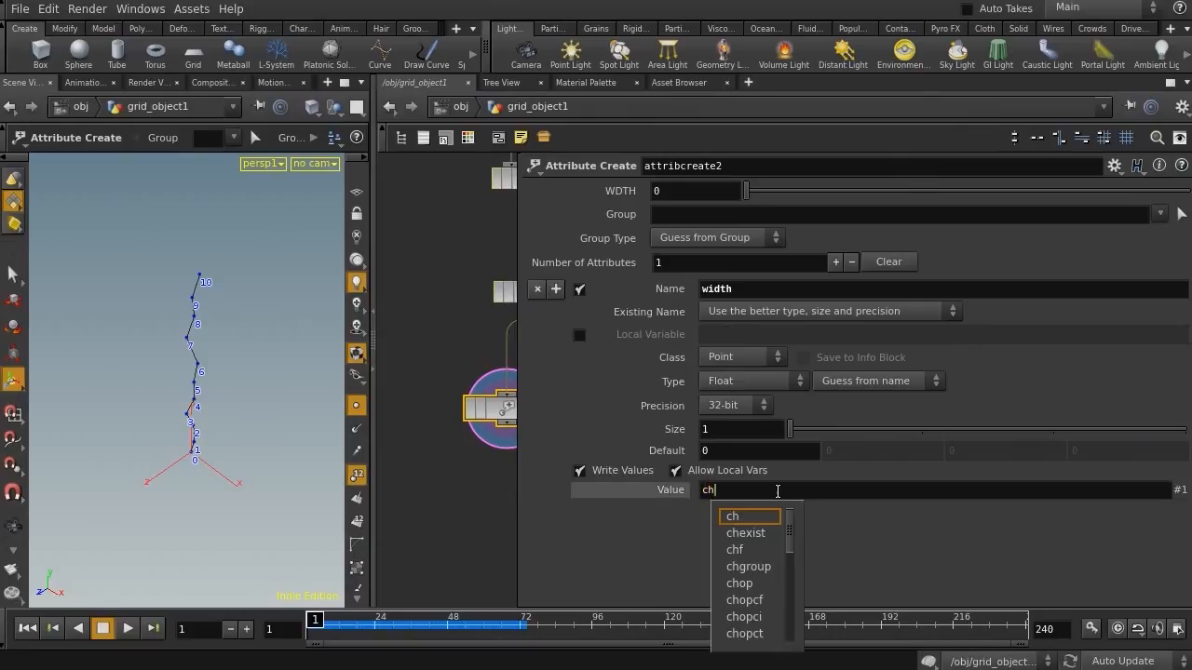
text(("wdth"))
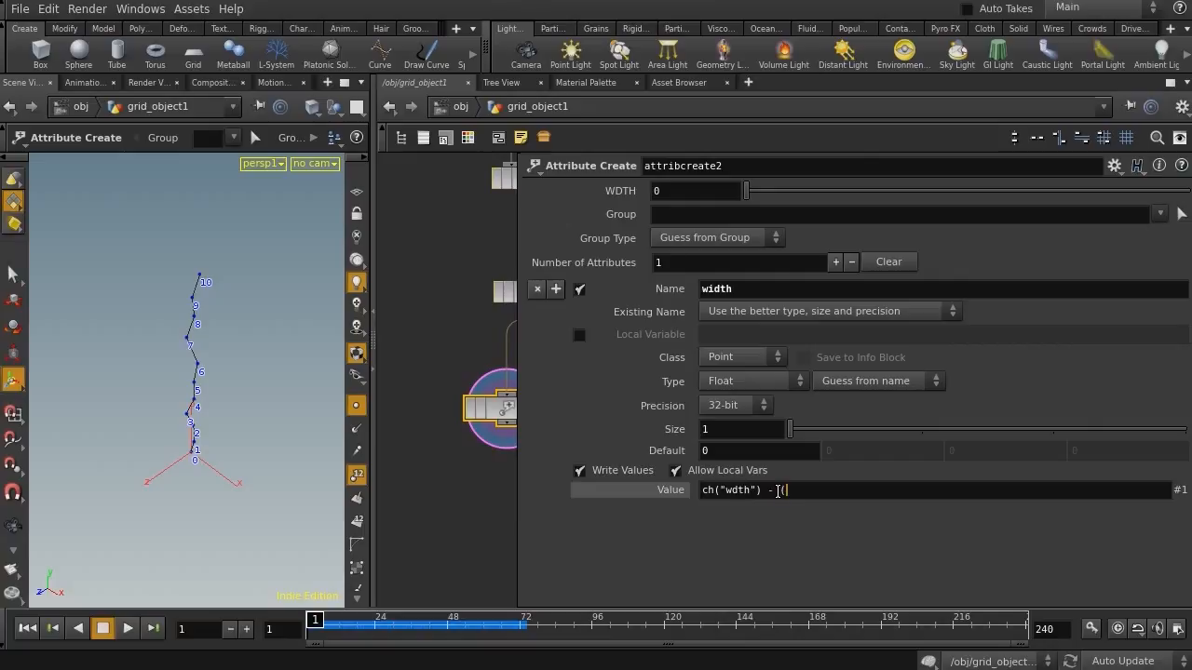
text(- $PT)
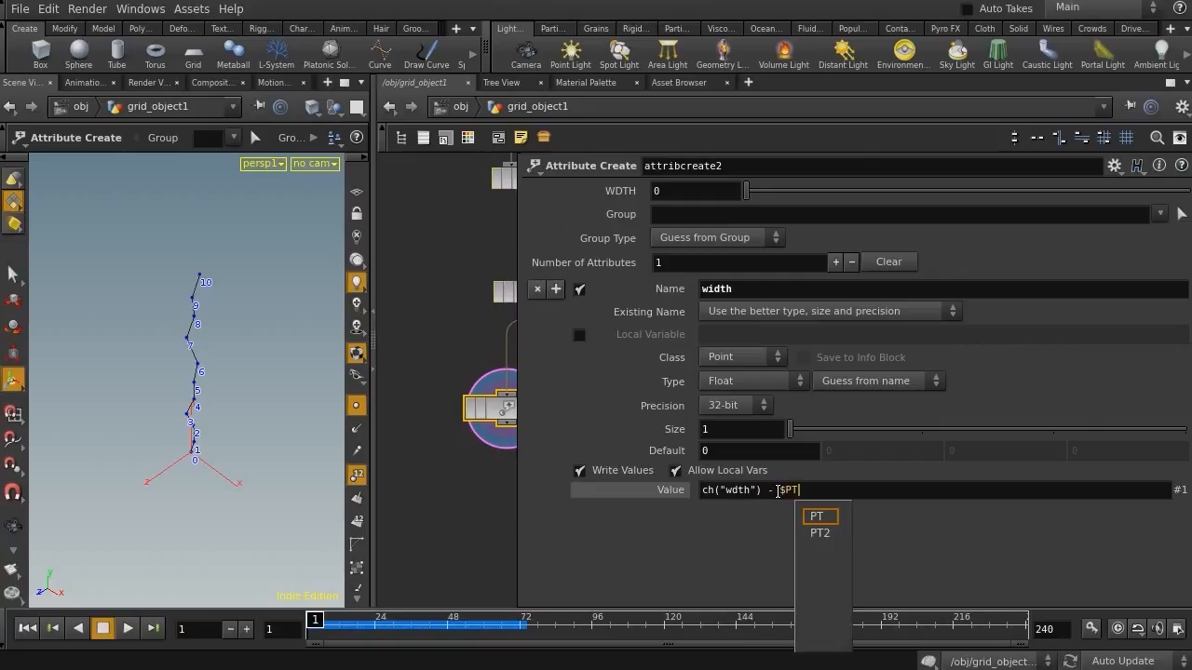
text(*)
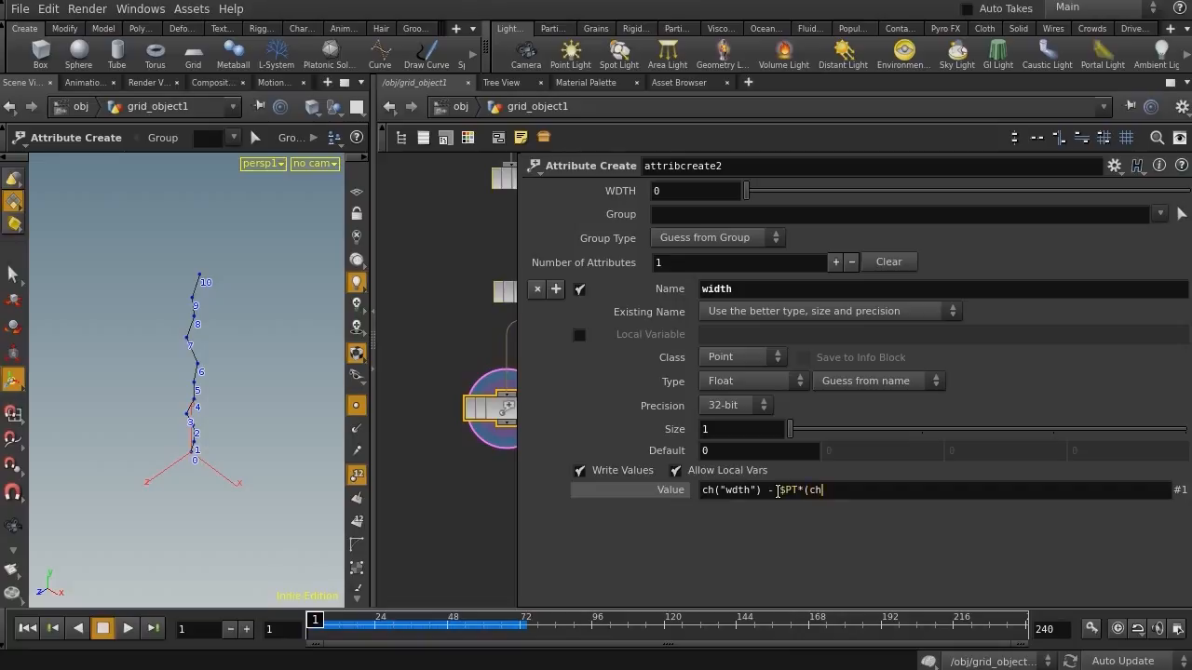
text((ch(")
text(wdth)
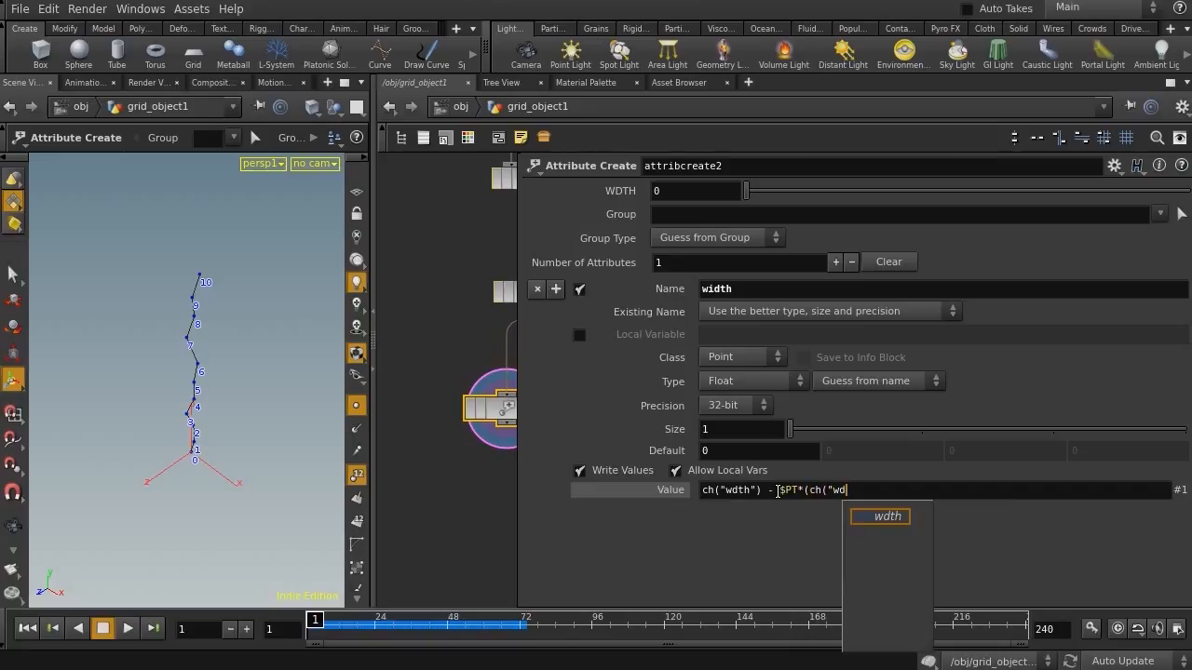
text("))
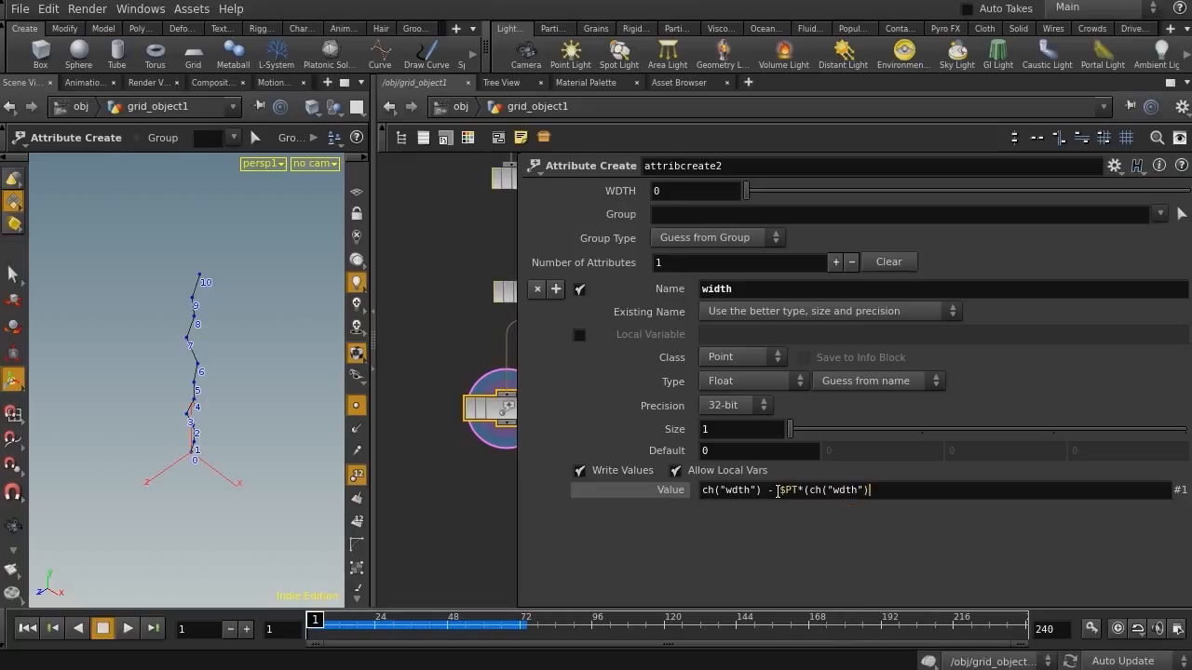
text(/po)
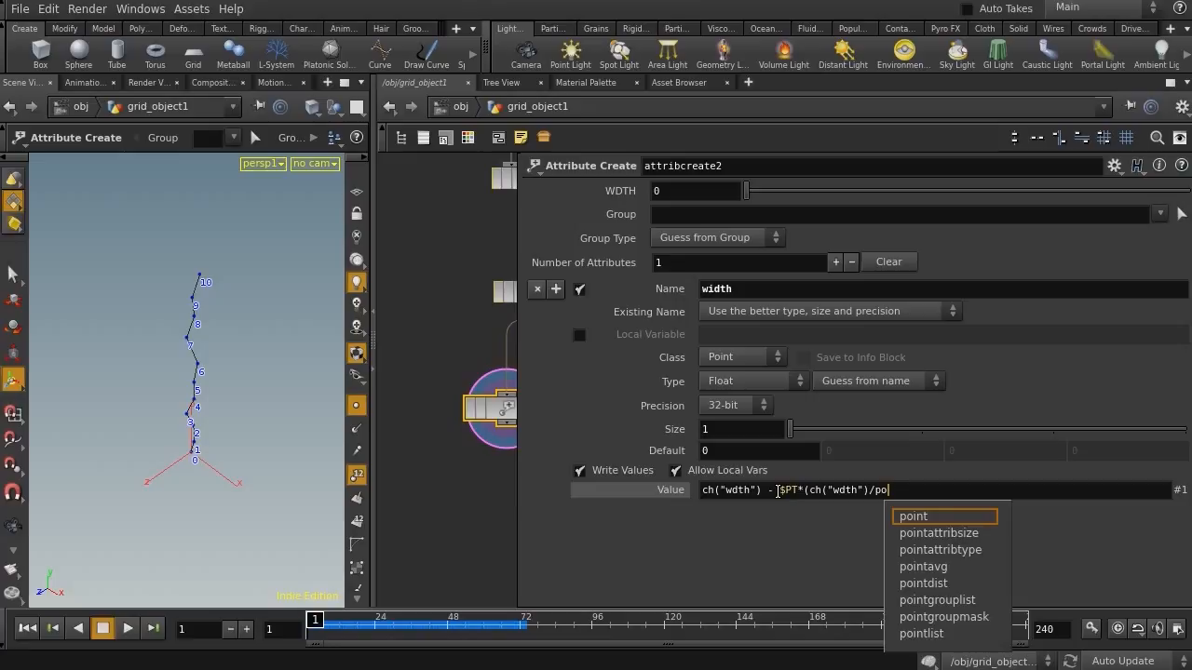
key(BackSpace)
key(BackSpace)
text(npoints)
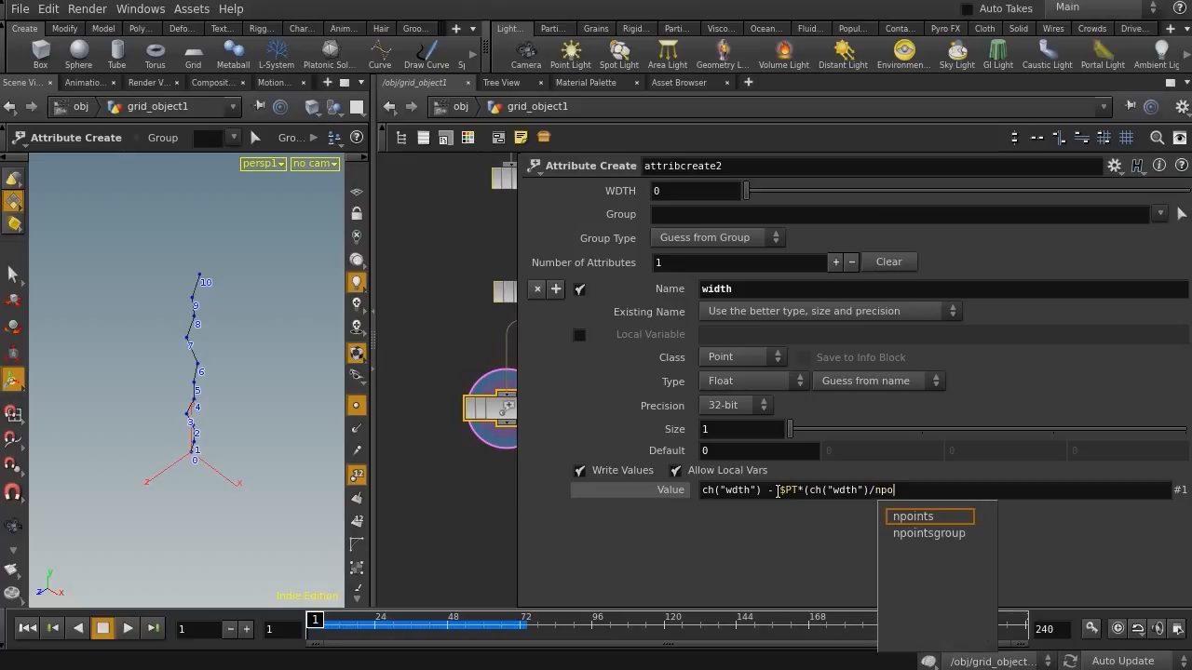
text(("../r)
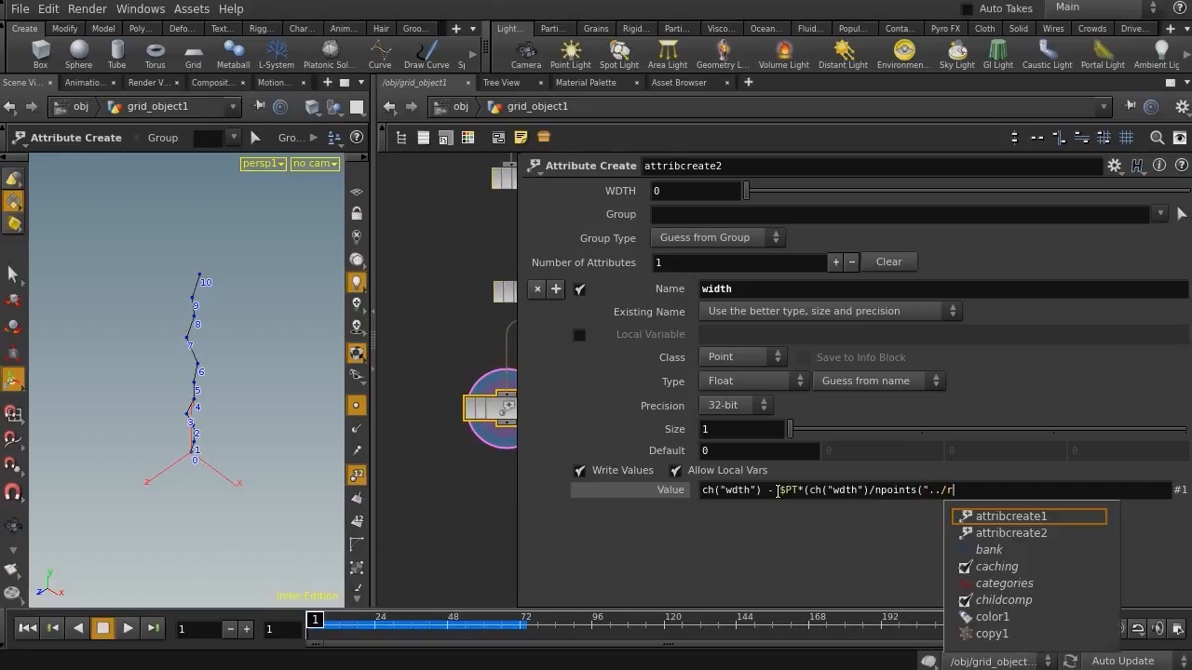
text(esample1/"))
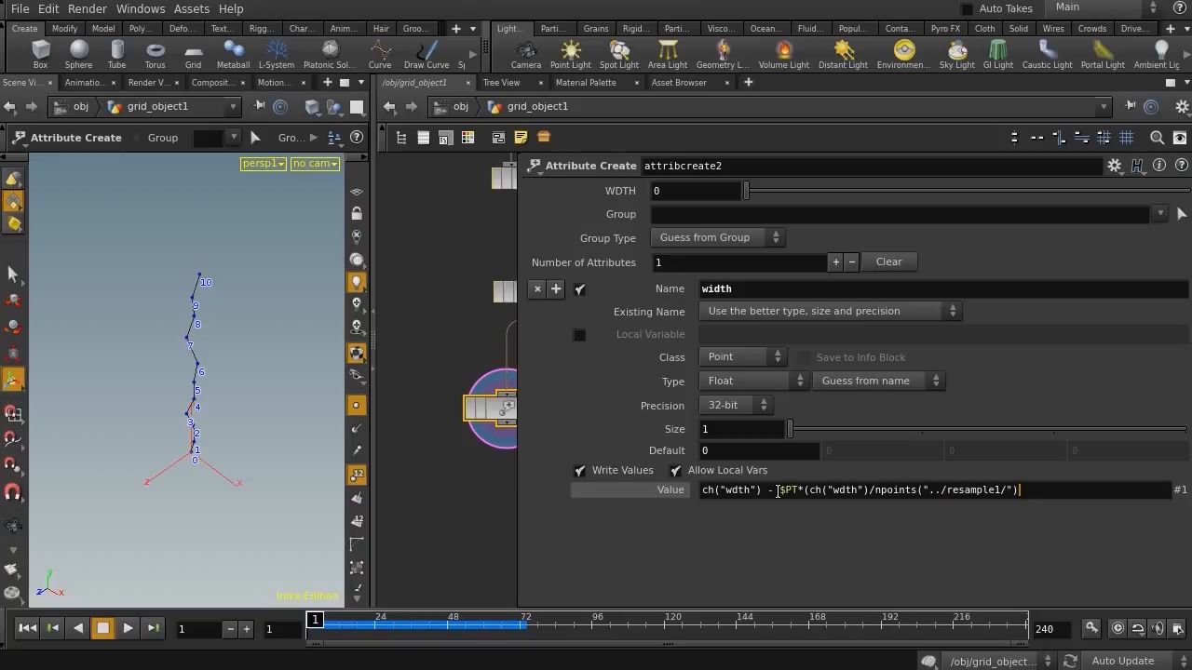
key(Return)
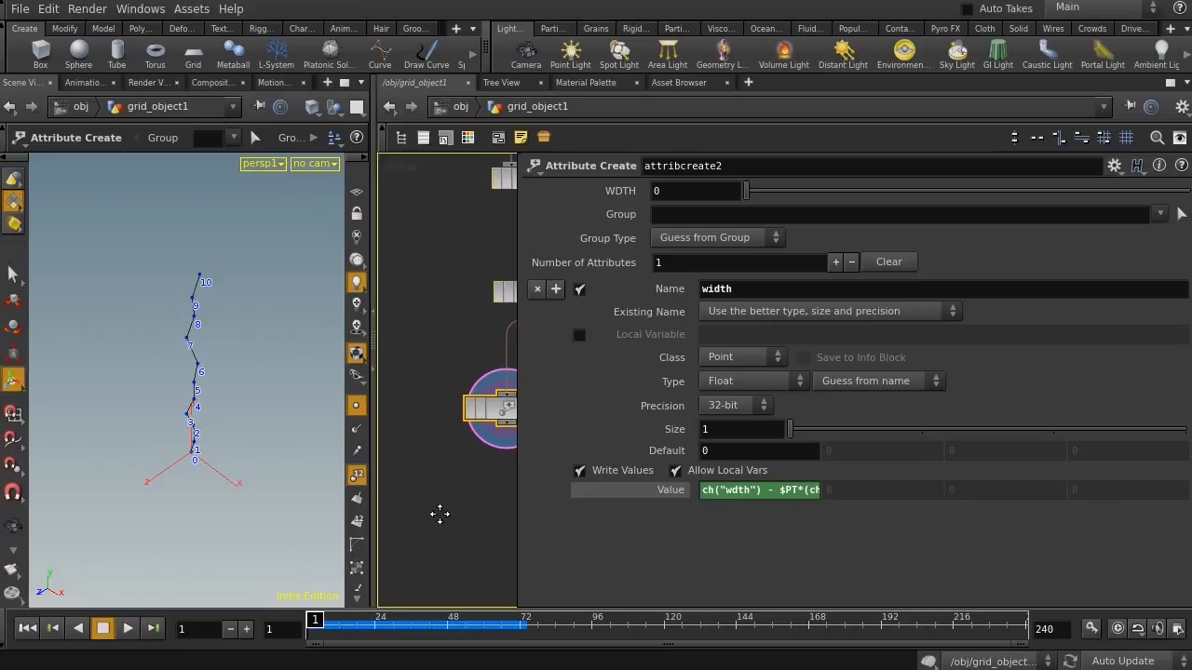
Add a PolyWire node wired below the Attribute Create node
middle_drag(438, 515, 392, 416)
drag(373, 409, 339, 415)
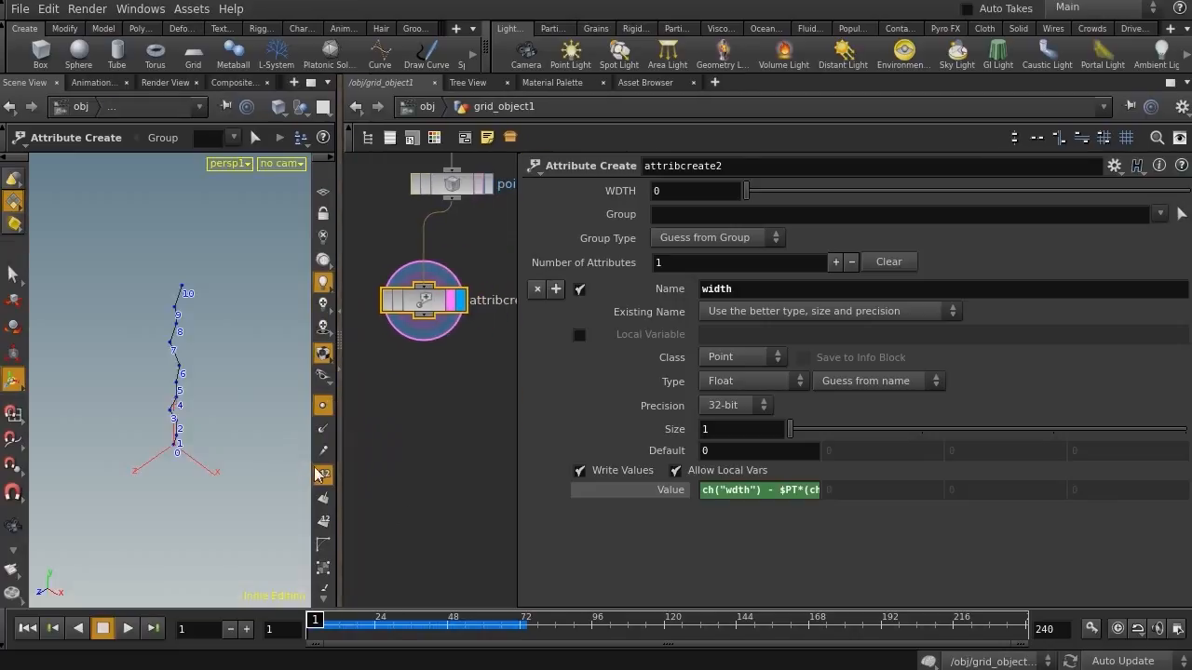
middle_drag(423, 414, 435, 389)
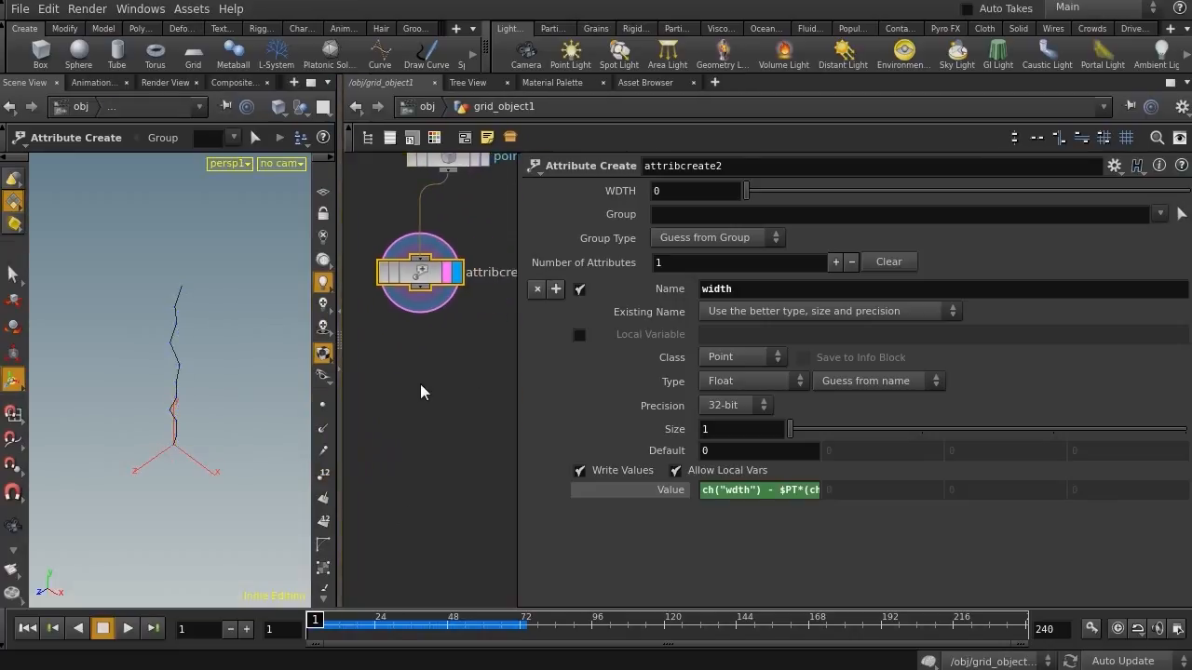
key(Tab)
text(wi)
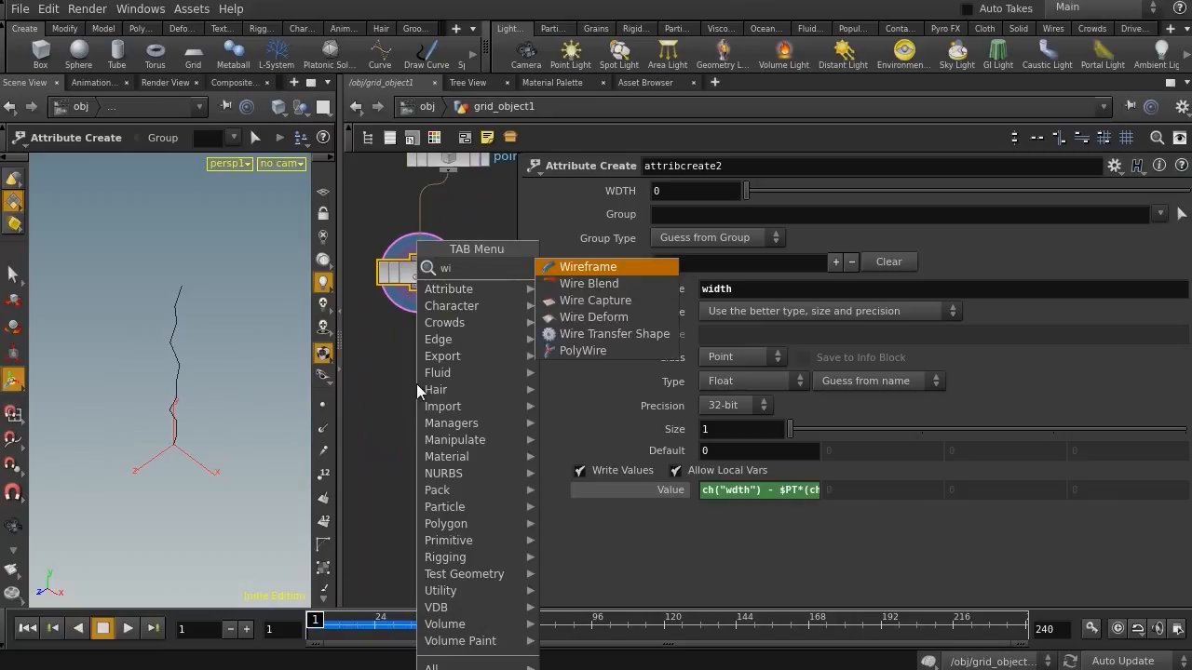
key(Down)
key(Down)
key(Down)
key(Down)
key(Down)
key(Return)
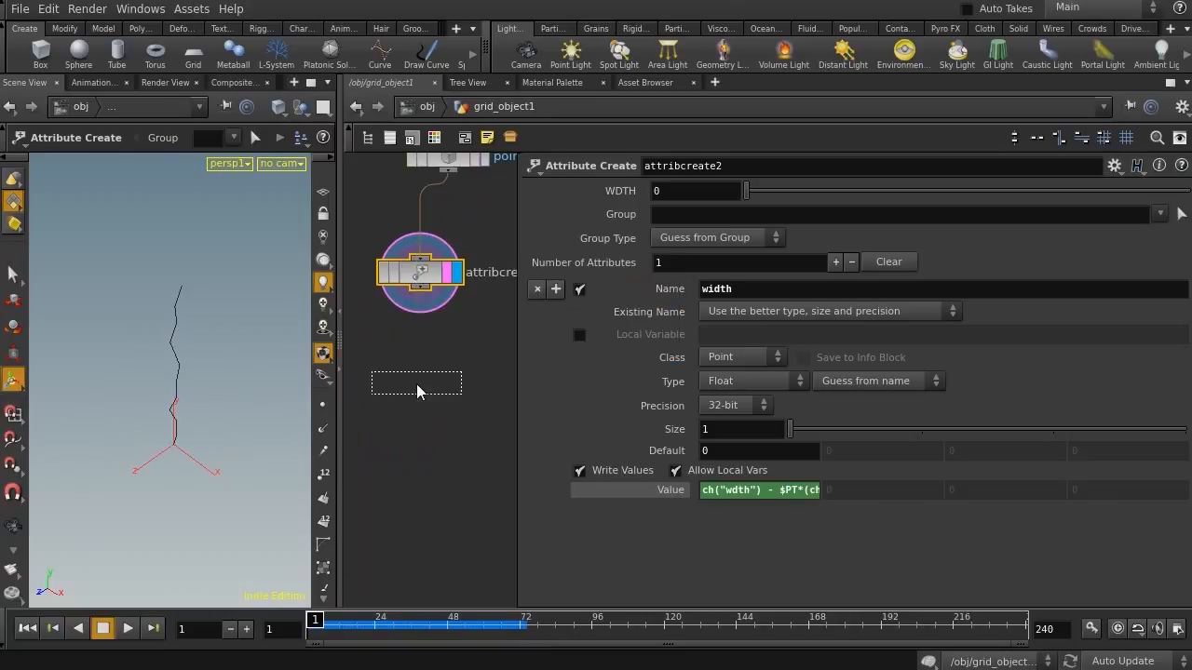
click(416, 382)
click(415, 367)
click(443, 383)
click(453, 383)
Set the PolyWire's Wire Radius to $WIDTH
drag(699, 212, 561, 213)
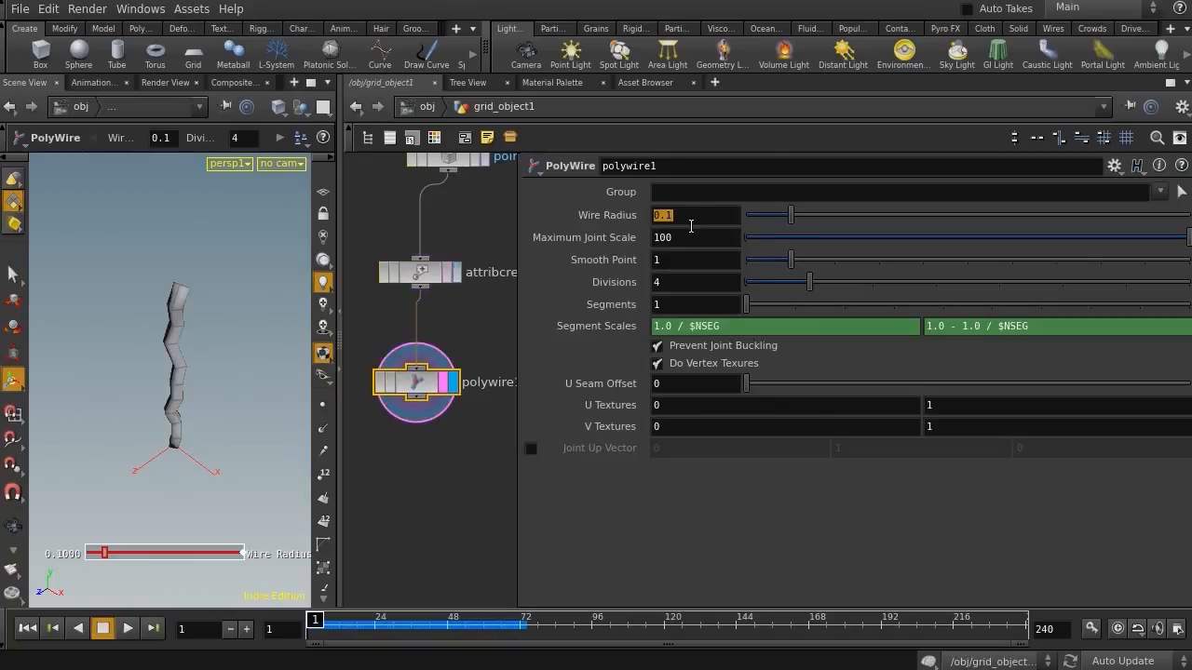
text($)
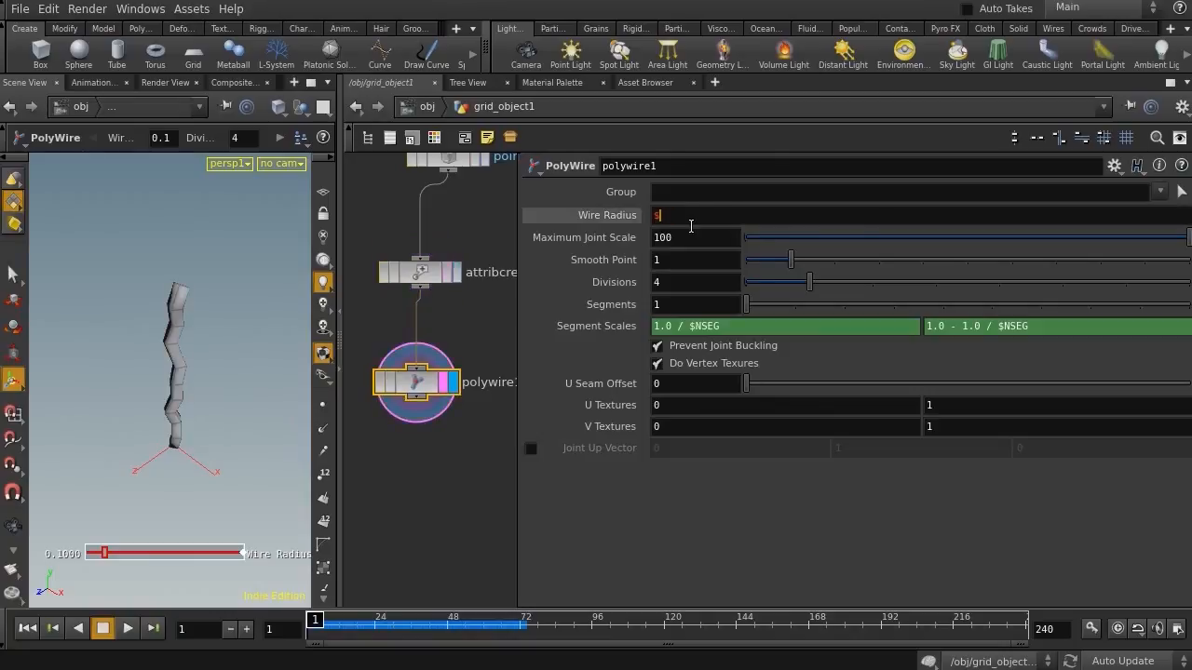
text(WIDTH)
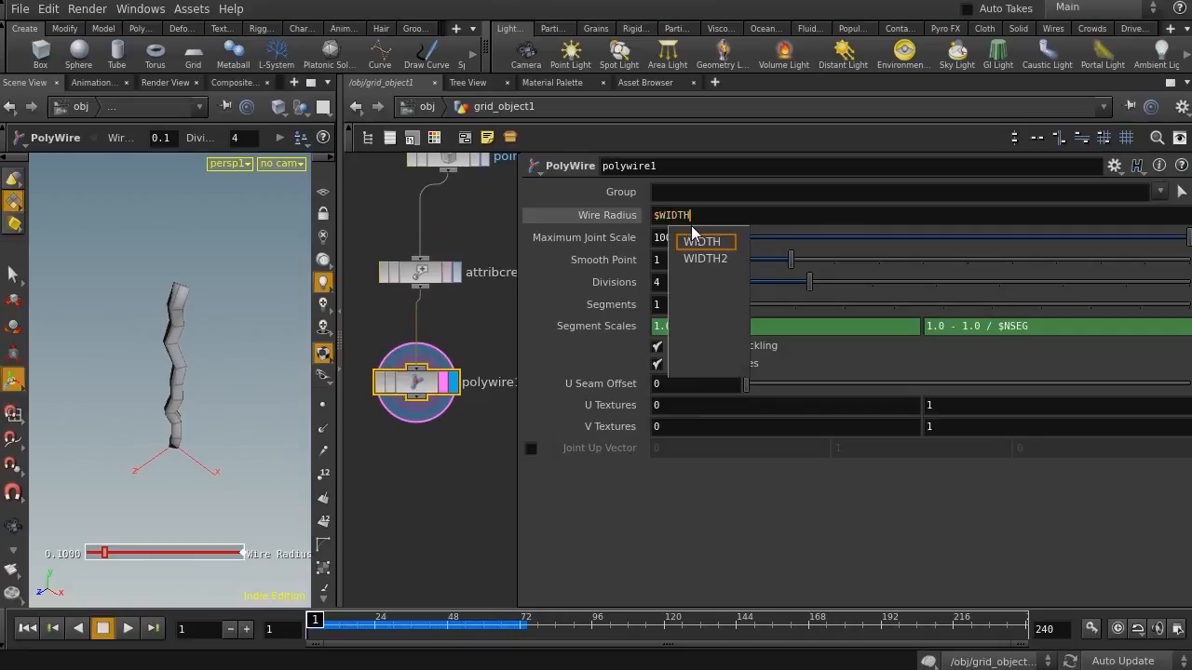
key(Return)
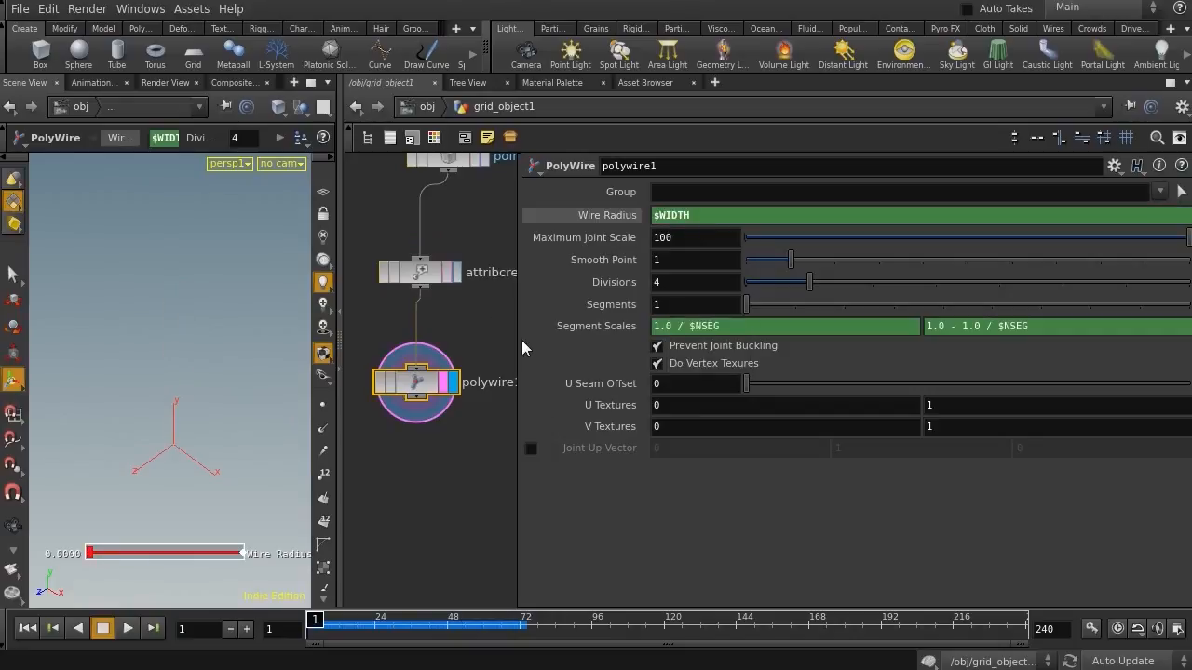
Set the Attribute Create node's WDTH parameter to 0.3
drag(519, 333, 606, 337)
click(419, 272)
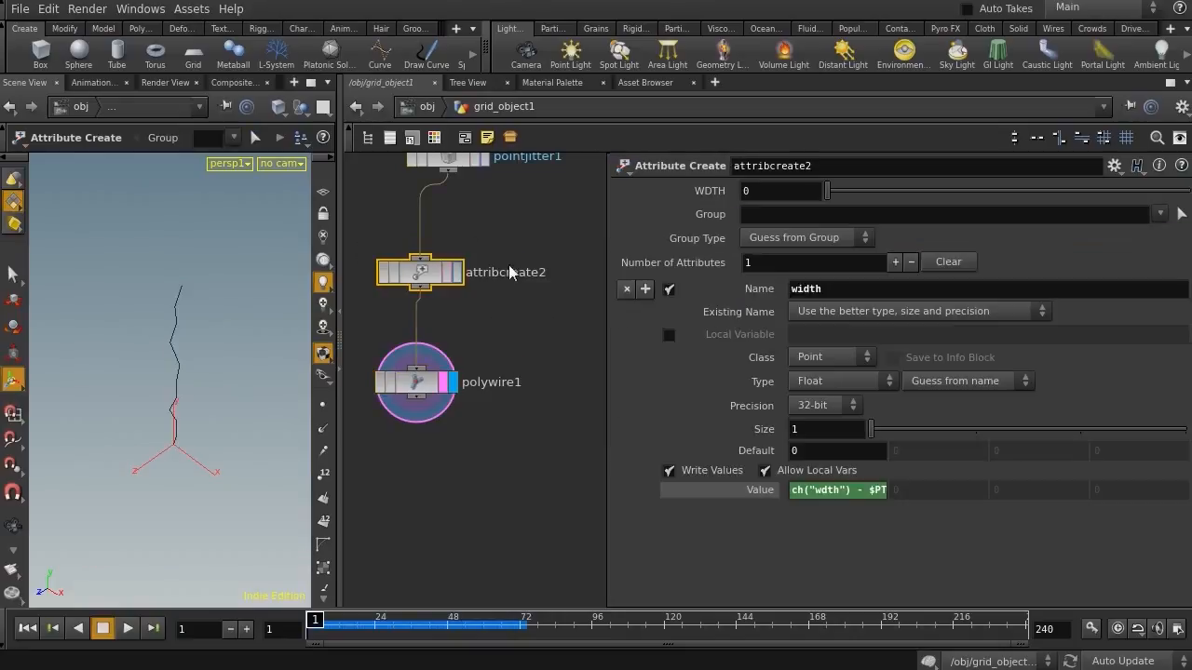
middle_drag(768, 190, 808, 189)
alt+drag(198, 442, 164, 413)
key(Return)
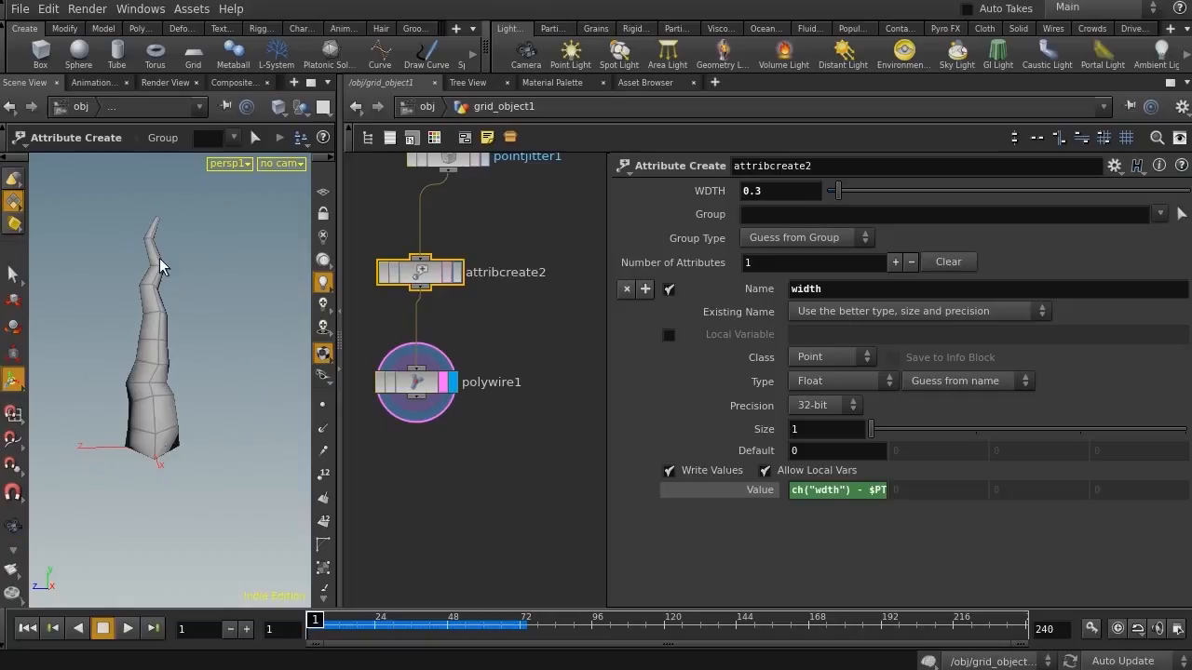
Examine the tapered wire from several angles in the viewport and overview the whole node network
click(424, 384)
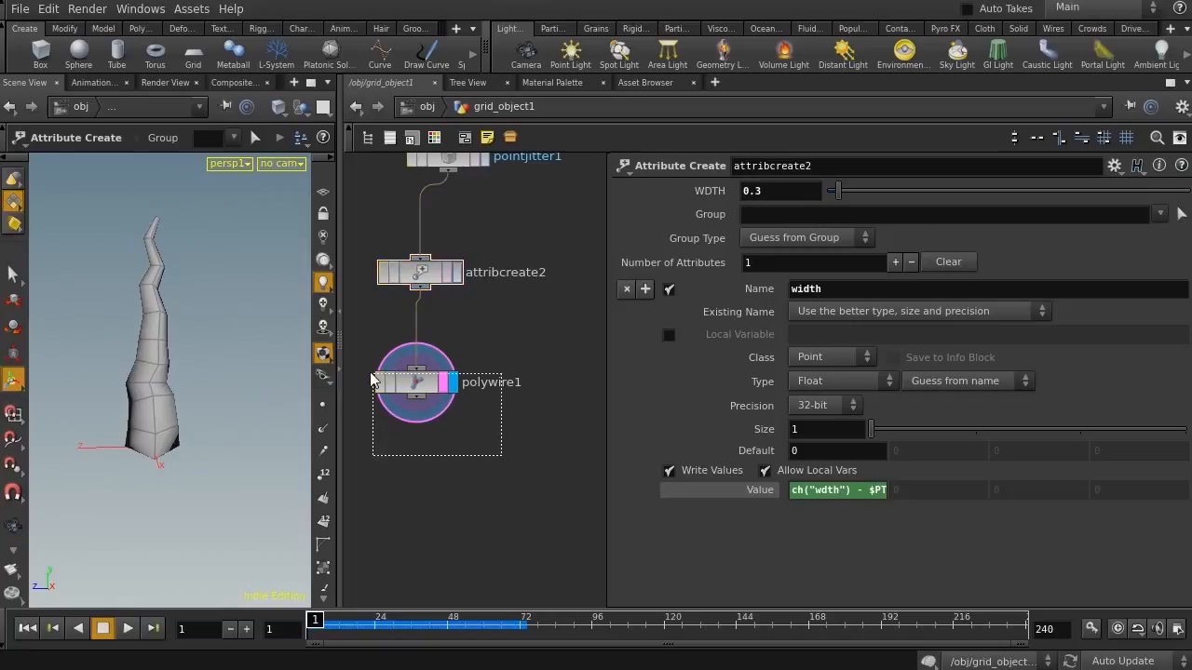
key(Escape)
drag(153, 282, 185, 310)
mouse_move(462, 466)
middle_down()
mouse_move(498, 426)
mouse_move(475, 593)
mouse_move(478, 453)
middle_up()
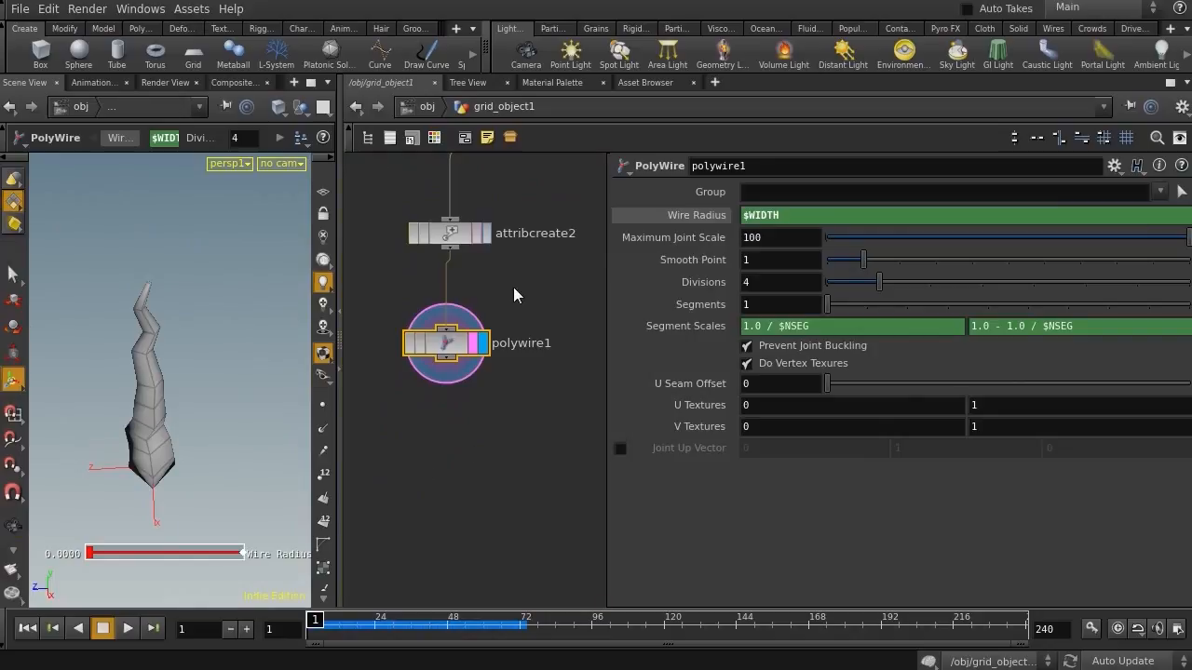
alt+drag(109, 402, 96, 369)
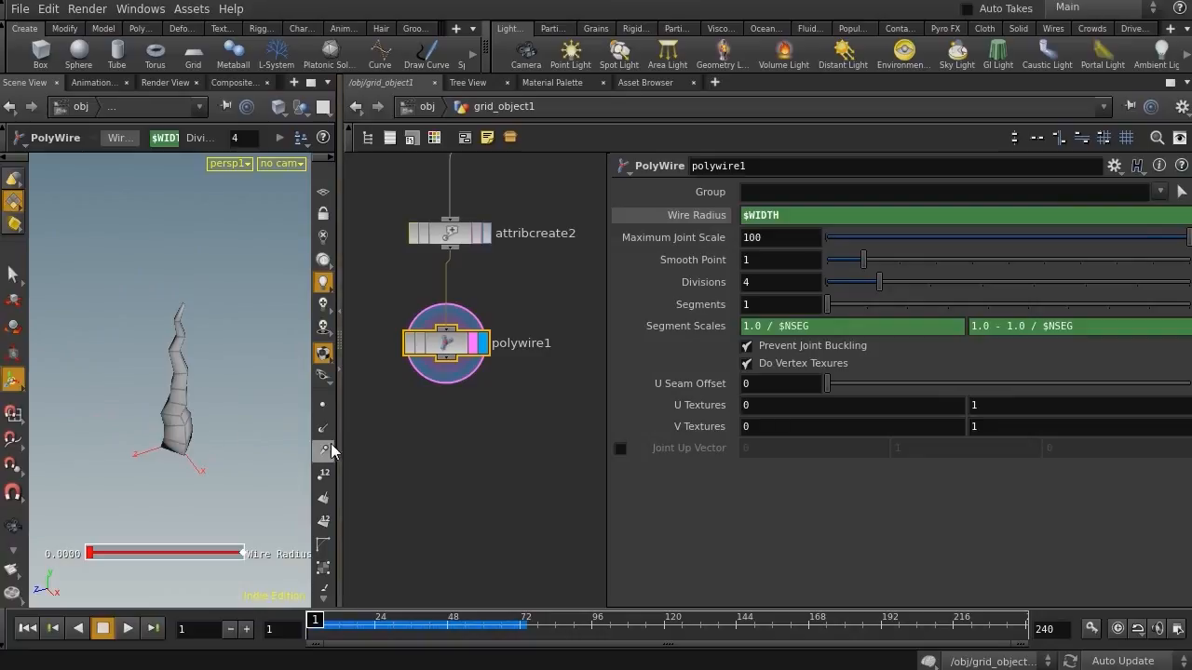
middle_drag(428, 457, 394, 534)
scroll(493, 438, down, 4)
drag(462, 312, 446, 162)
middle_drag(552, 356, 477, 345)
drag(541, 262, 541, 425)
middle_drag(547, 312, 553, 337)
middle_drag(408, 441, 452, 440)
click(431, 464)
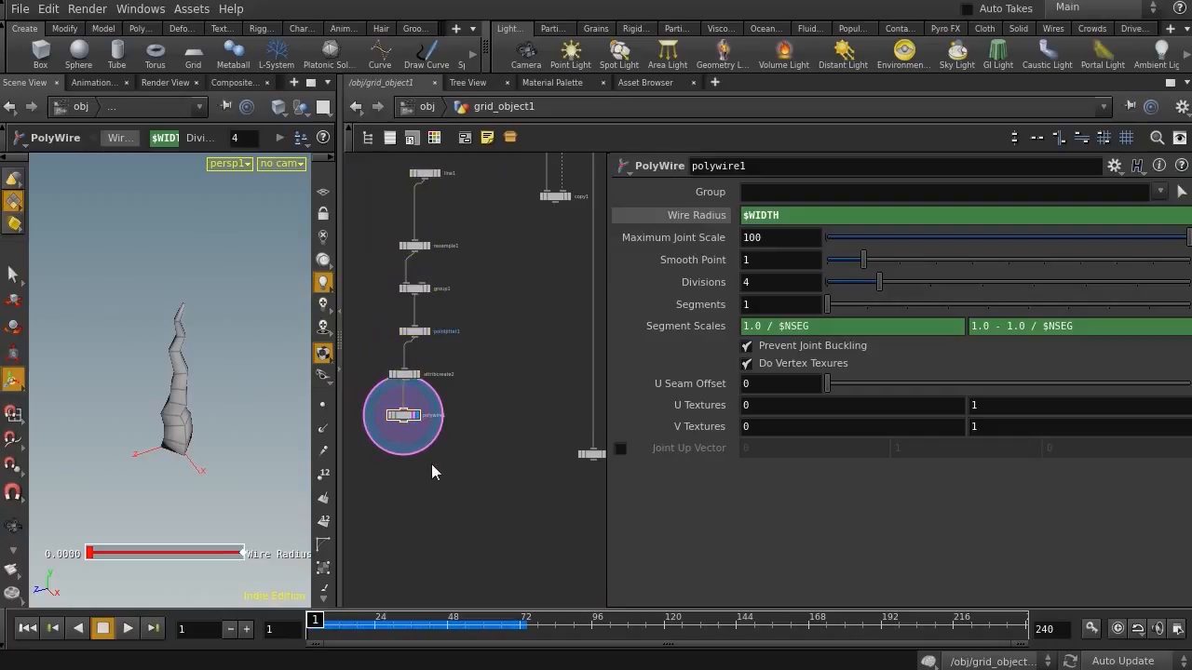
Add a Copy node below the PolyWire and Delete nodes in the network
drag(408, 418, 537, 431)
right_drag(579, 481, 520, 464)
middle_drag(520, 464, 465, 402)
key(Tab)
text(cop)
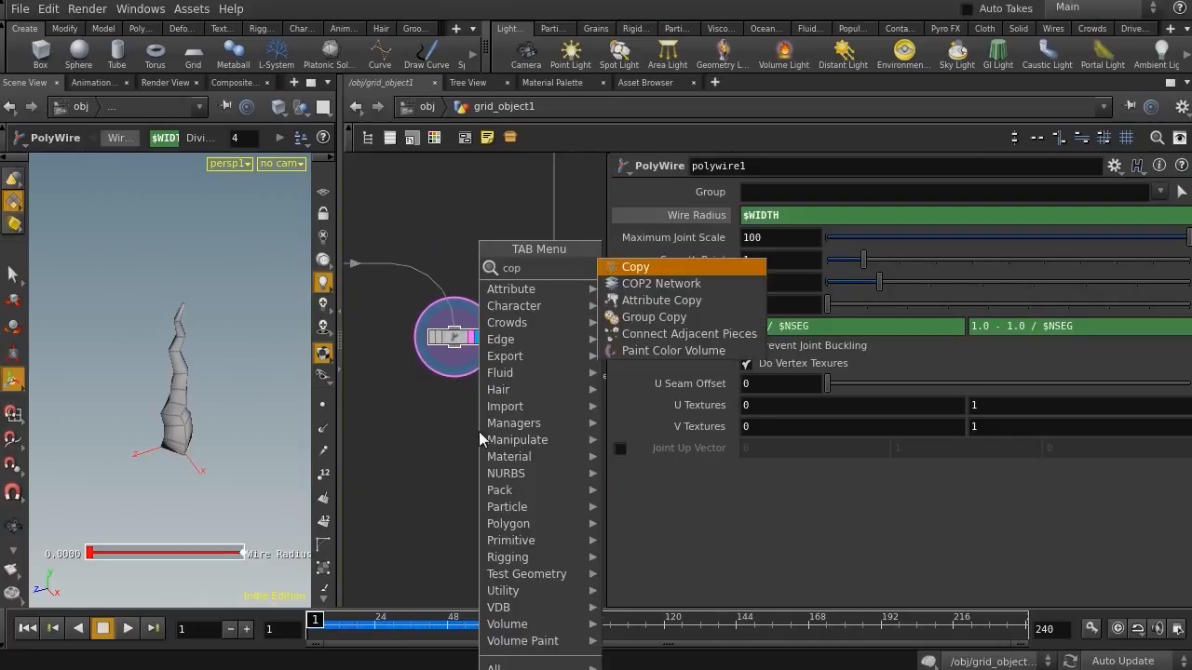
key(Return)
click(516, 505)
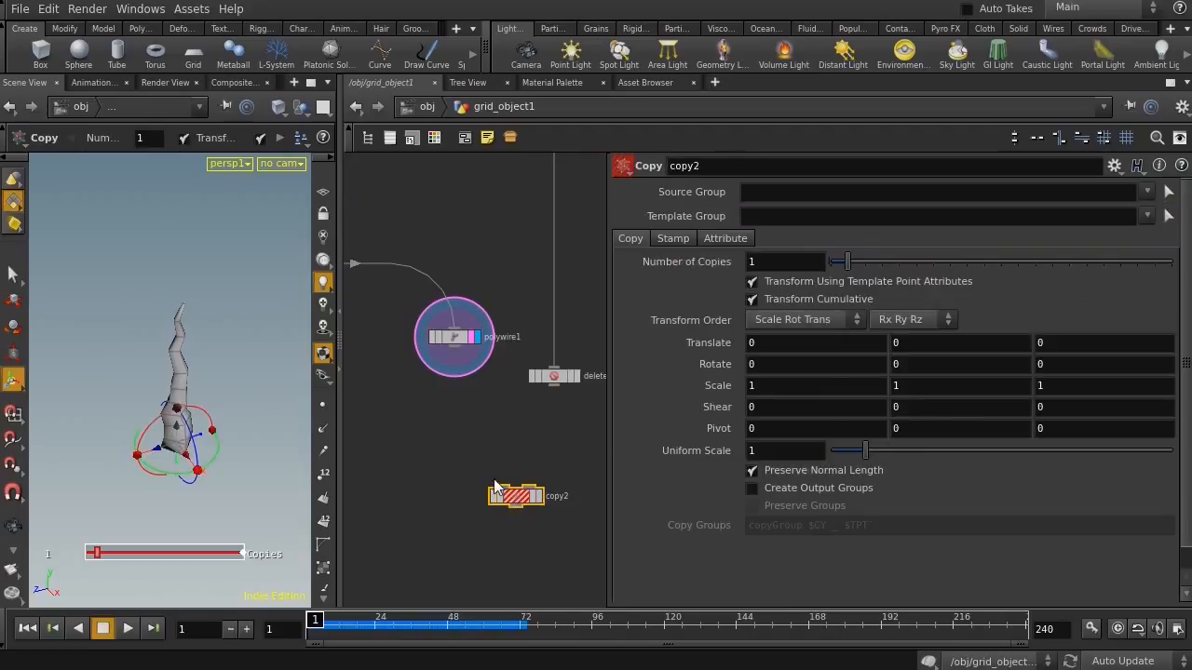
Wire the PolyWire into the Copy node's first input and the Delete node into its second, then display the Copy node
drag(503, 485, 456, 357)
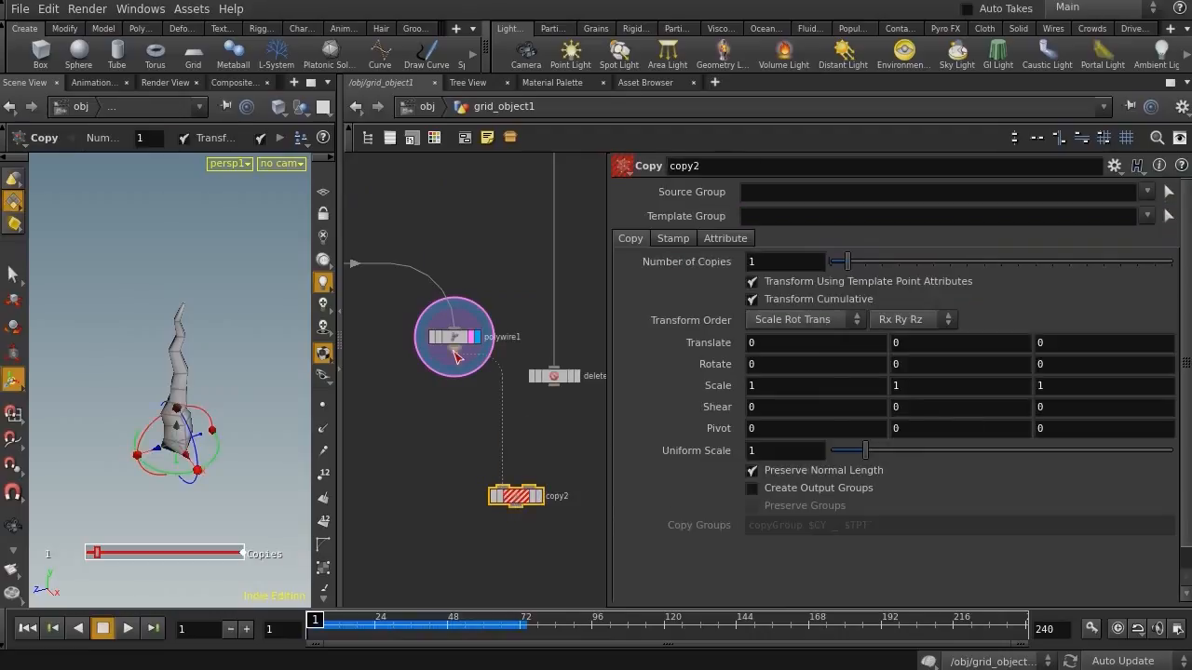
drag(553, 386, 536, 500)
click(532, 496)
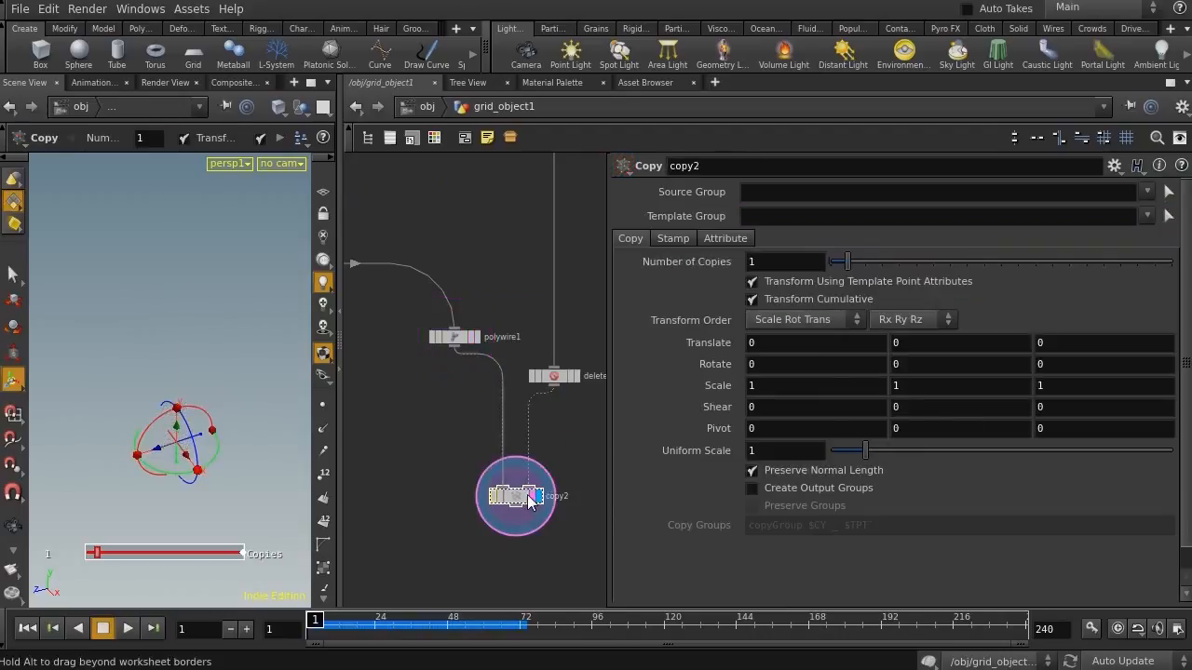
Play the animation and examine the copied wires on the grid points in the viewport
alt+right_drag(172, 388, 130, 399)
alt+middle_drag(131, 400, 226, 396)
key(Return)
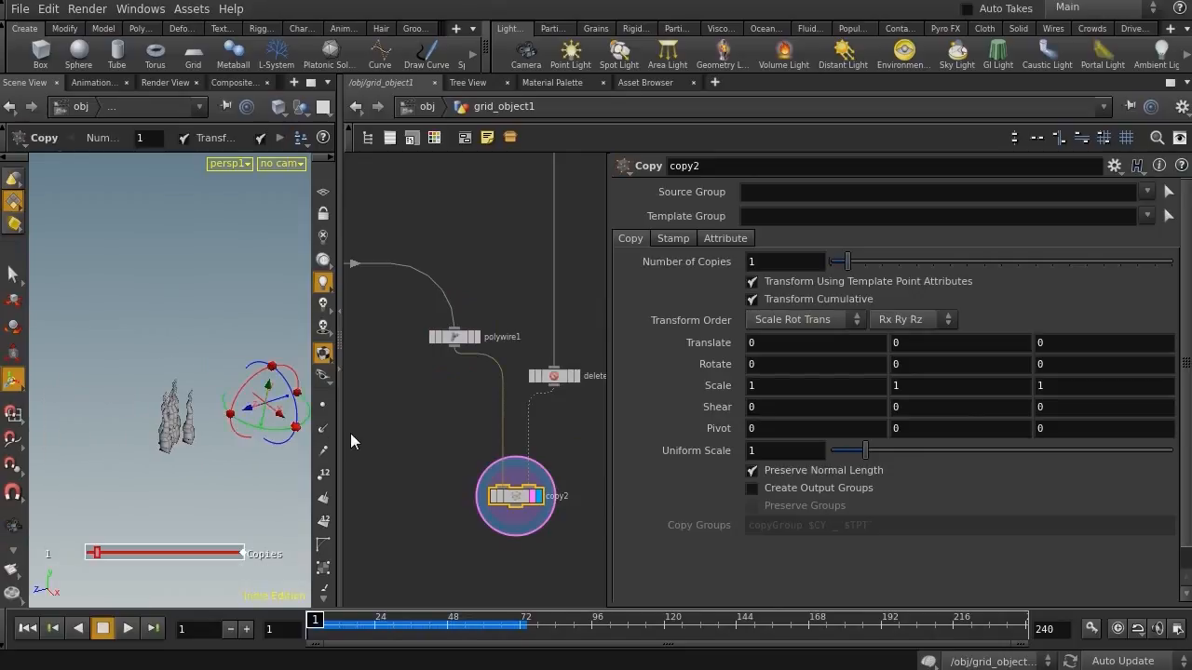
mouse_move(340, 428)
mouse_down()
mouse_move(514, 428)
mouse_move(319, 423)
mouse_up()
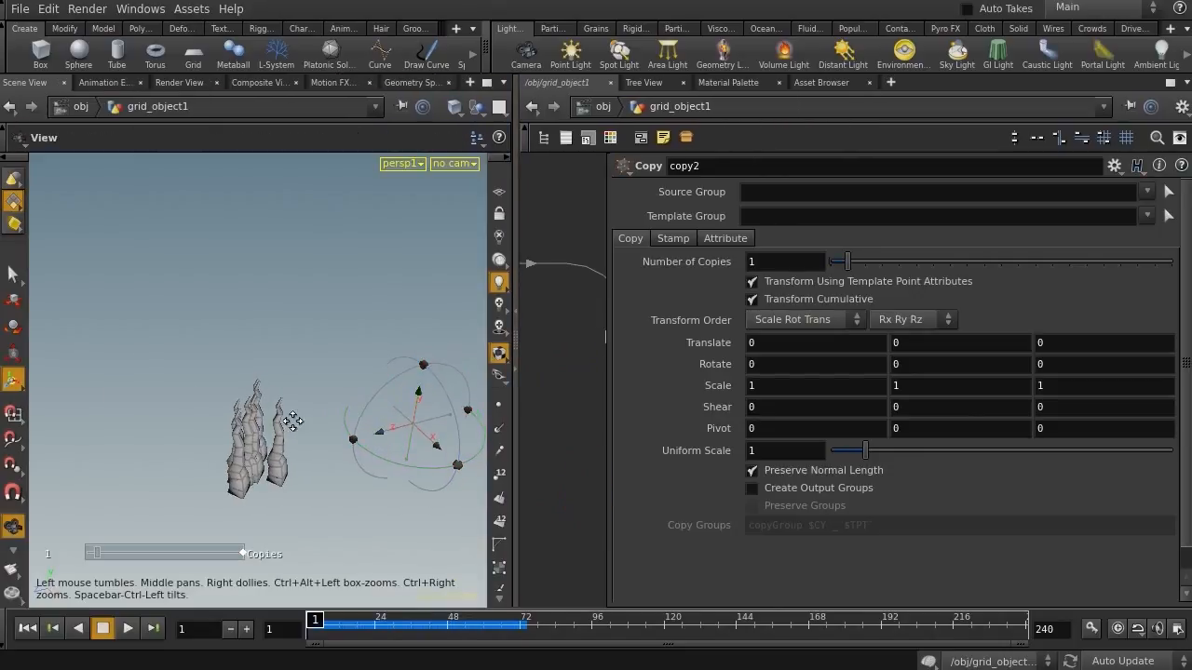
alt+middle_drag(319, 423, 181, 378)
click(128, 629)
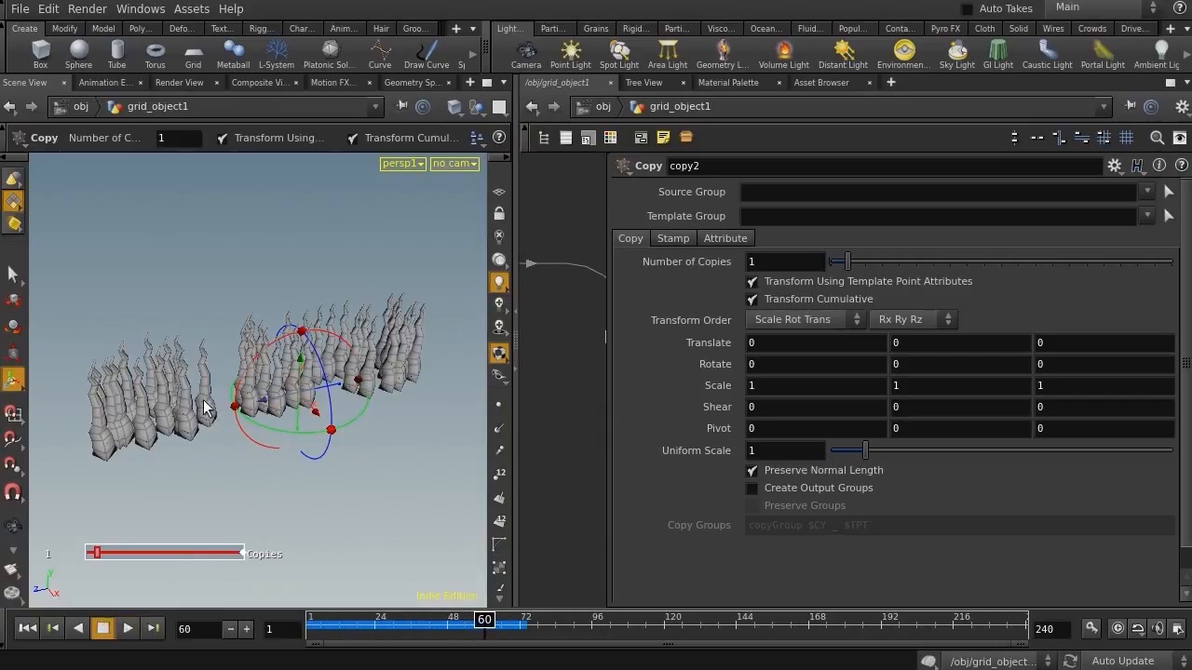
drag(417, 627, 287, 629)
drag(513, 503, 362, 503)
key(f)
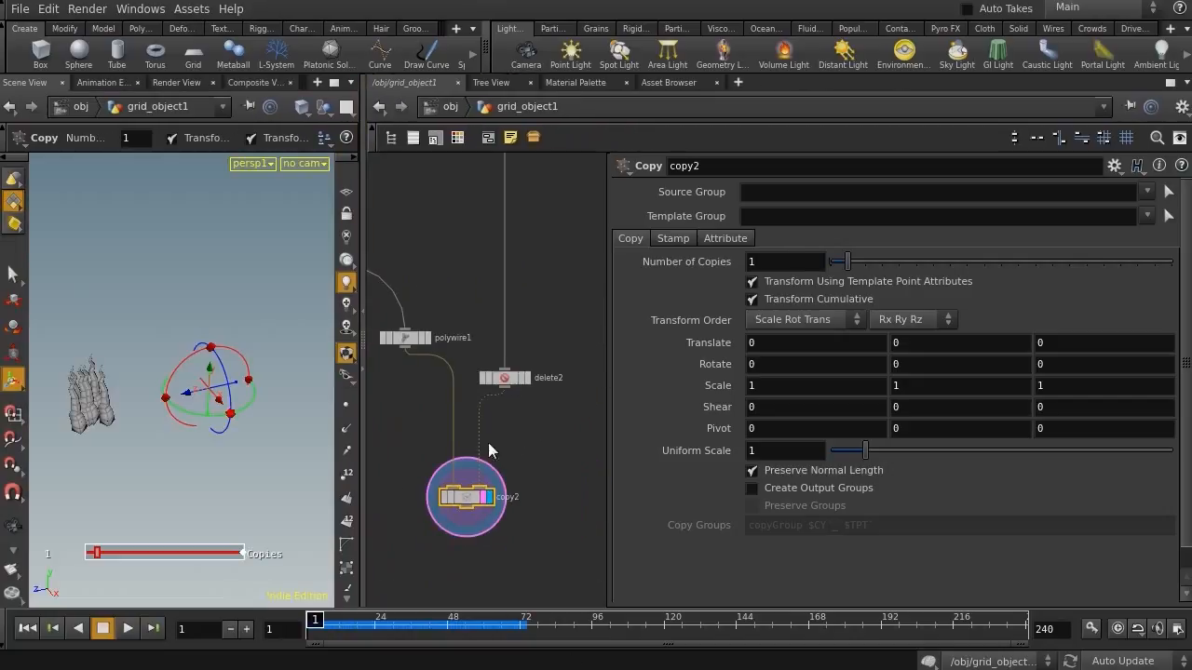
Insert a Carve node between the Resample and Group nodes and display it
middle_drag(531, 466, 555, 433)
middle_drag(469, 422, 560, 618)
mouse_move(436, 404)
middle_down()
mouse_move(526, 380)
mouse_move(557, 418)
middle_up()
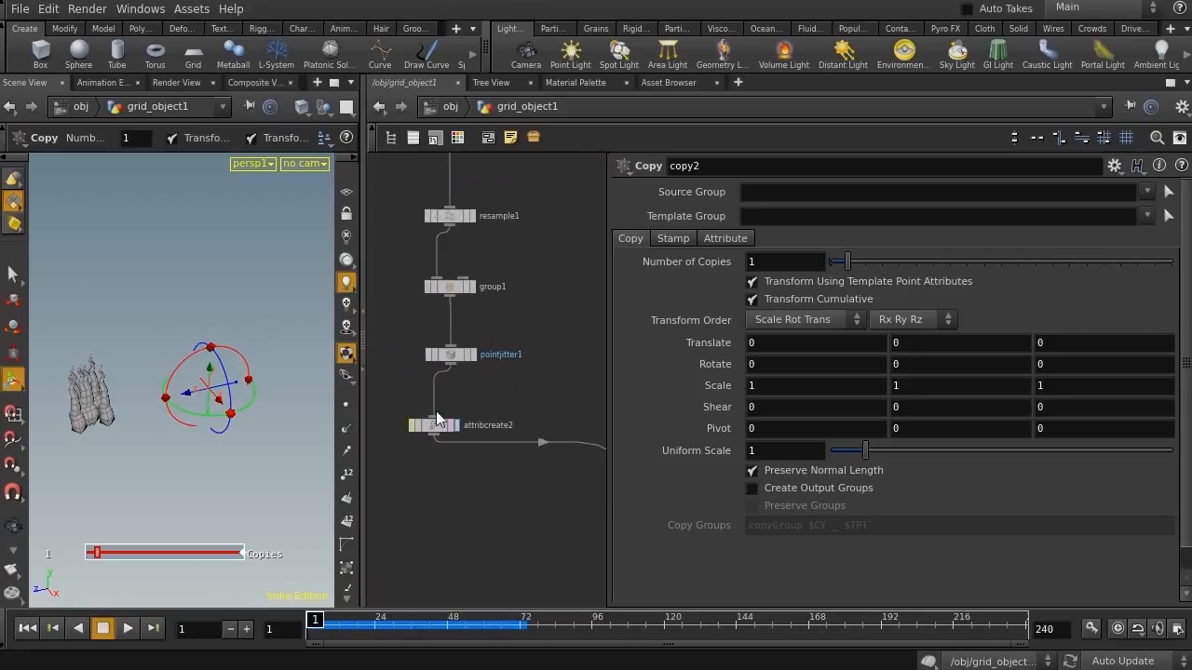
key(Tab)
text(ca)
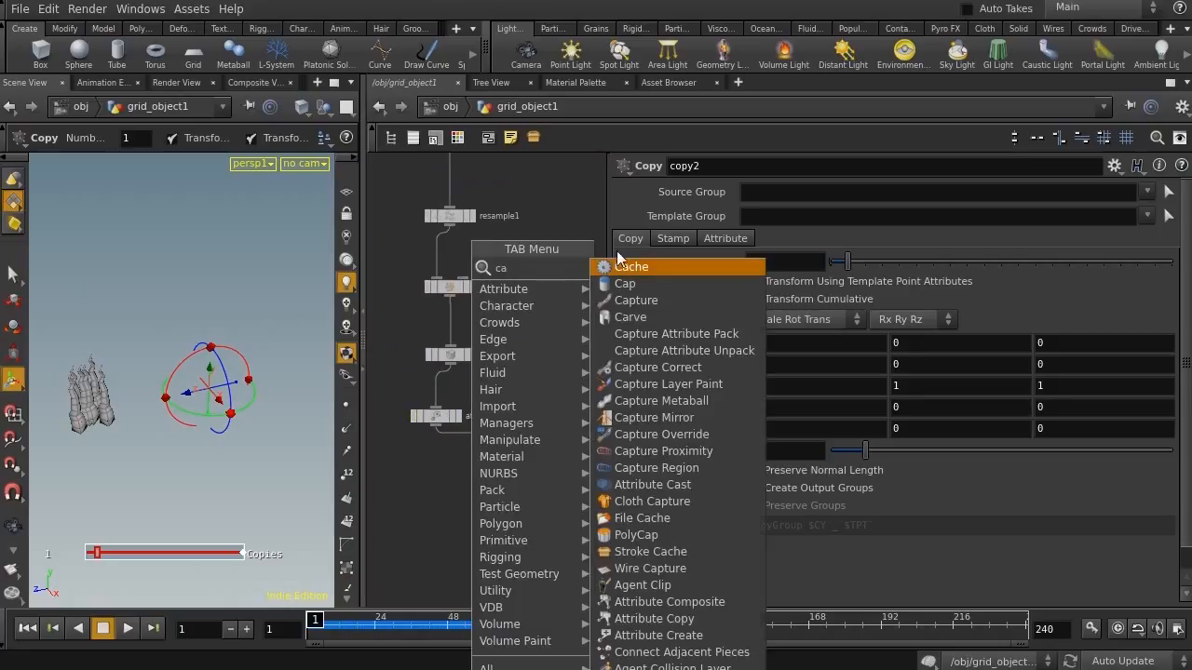
click(659, 316)
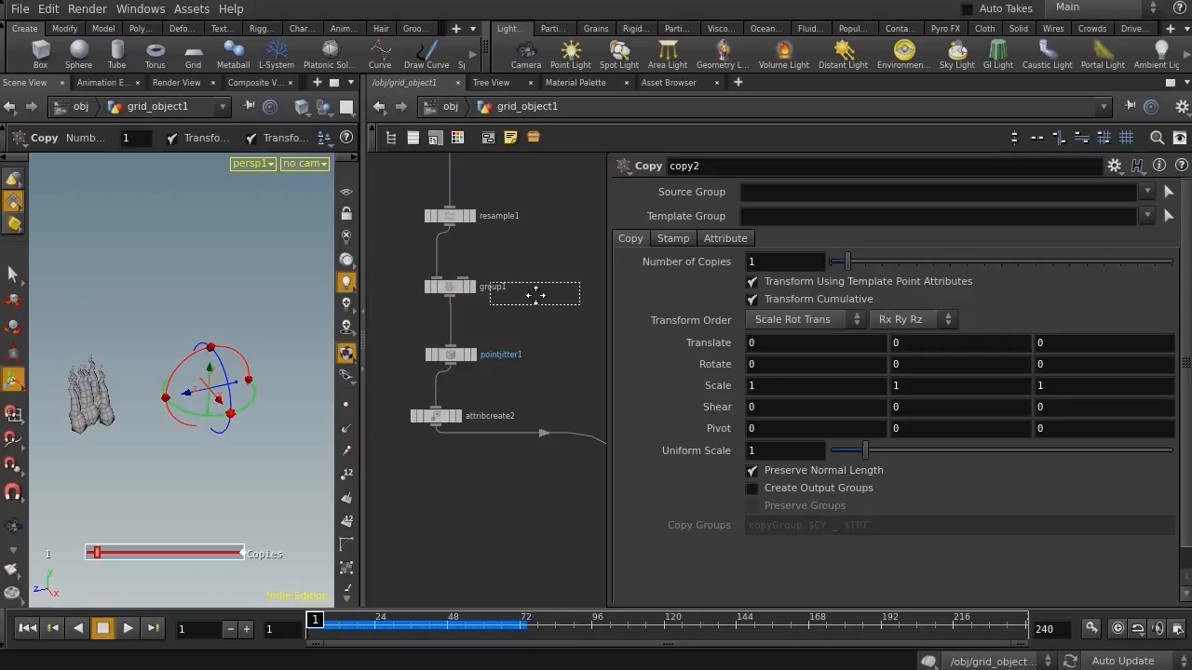
middle_drag(531, 301, 540, 434)
click(447, 397)
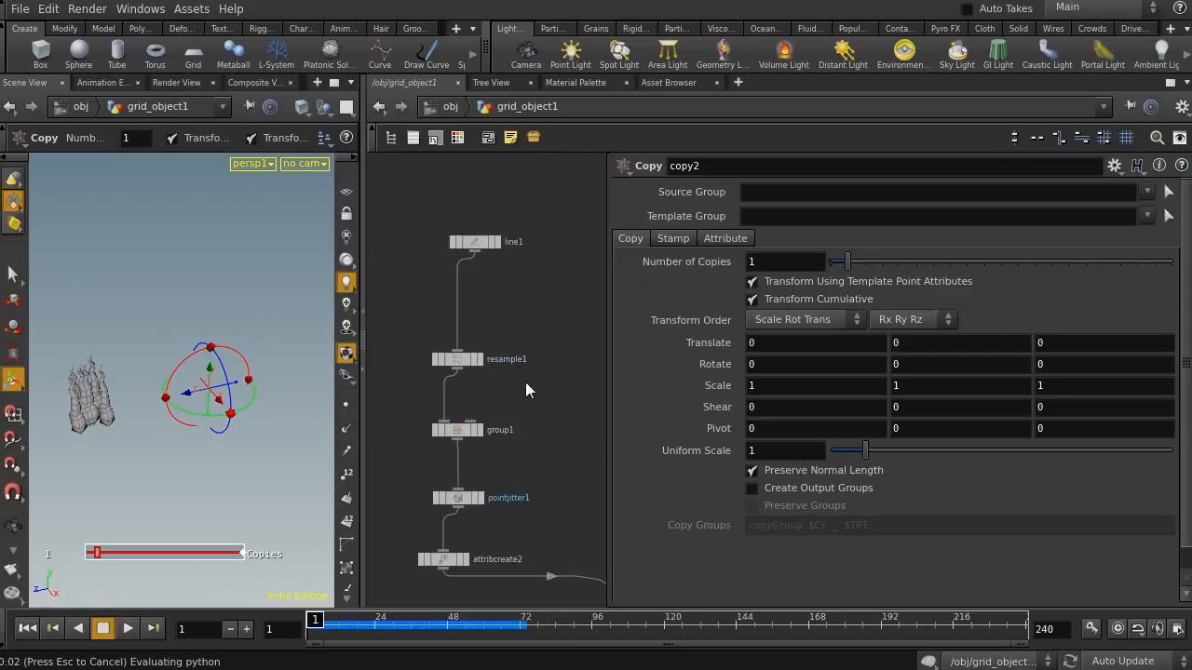
middle_drag(536, 374, 542, 340)
drag(474, 300, 473, 295)
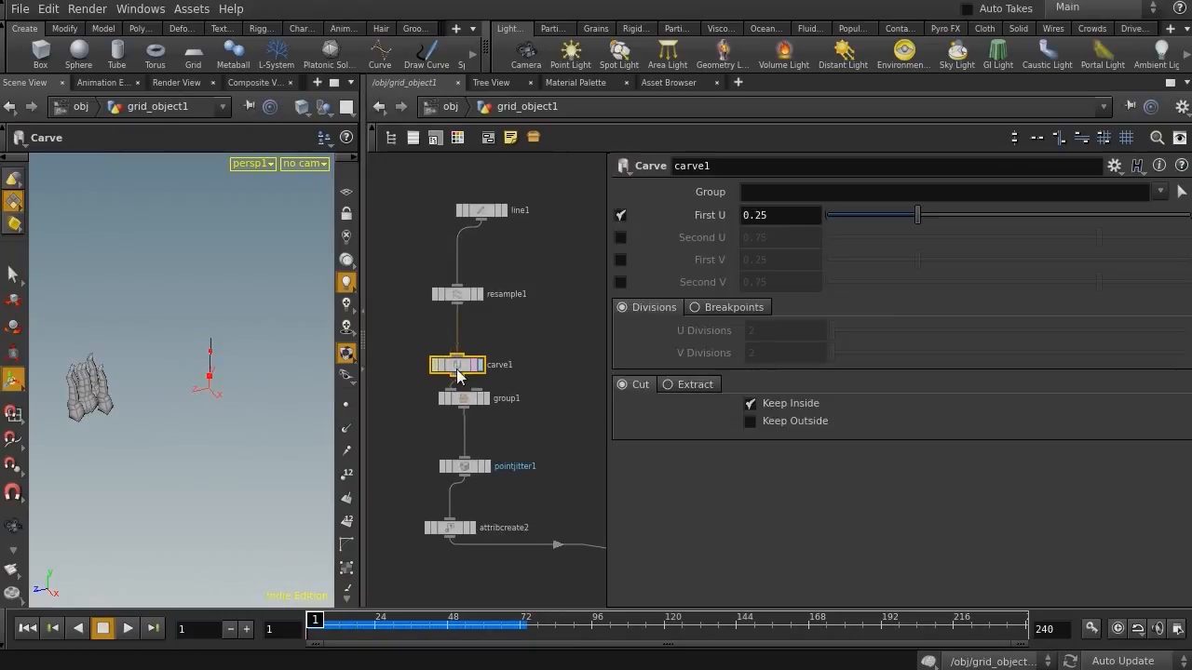
drag(457, 370, 458, 345)
click(480, 343)
click(475, 344)
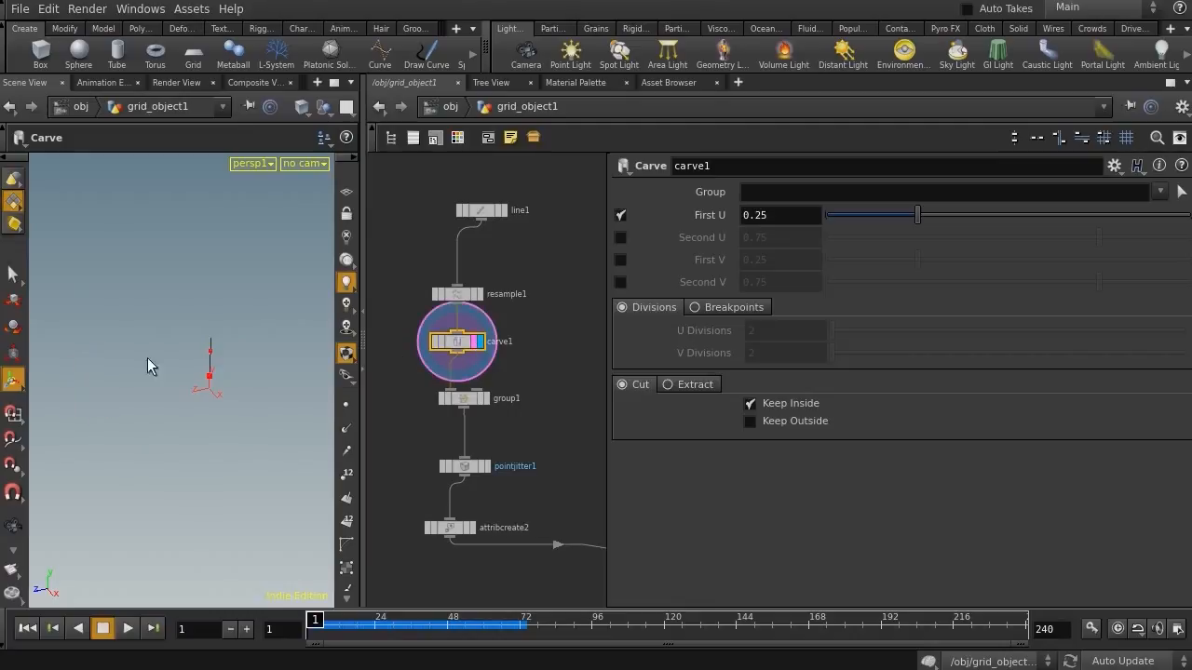
Switch the Carve node from First U to Second U, setting Second U to about 0.249
alt+right_drag(178, 333, 327, 341)
alt+drag(219, 354, 152, 382)
alt+right_drag(152, 382, 218, 381)
alt+middle_drag(218, 381, 218, 367)
click(621, 215)
click(620, 237)
drag(1087, 237, 917, 274)
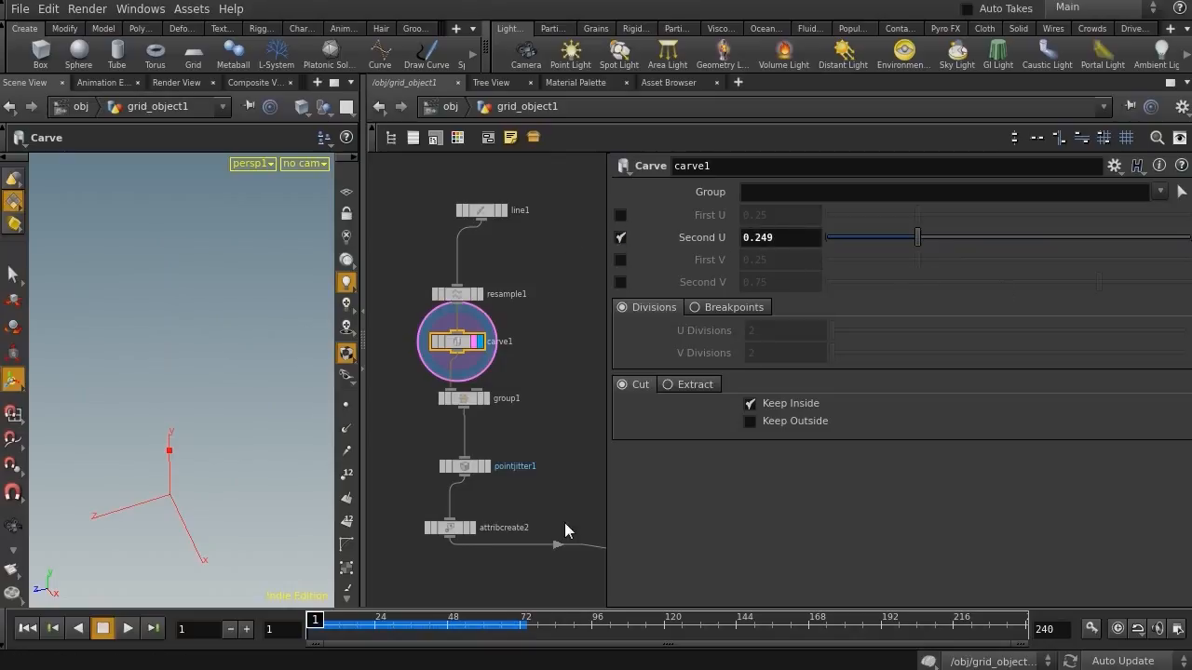
On the Copy node's Stamp tab, set Variable 1 to ptred with the value $CR
middle_drag(564, 528, 426, 345)
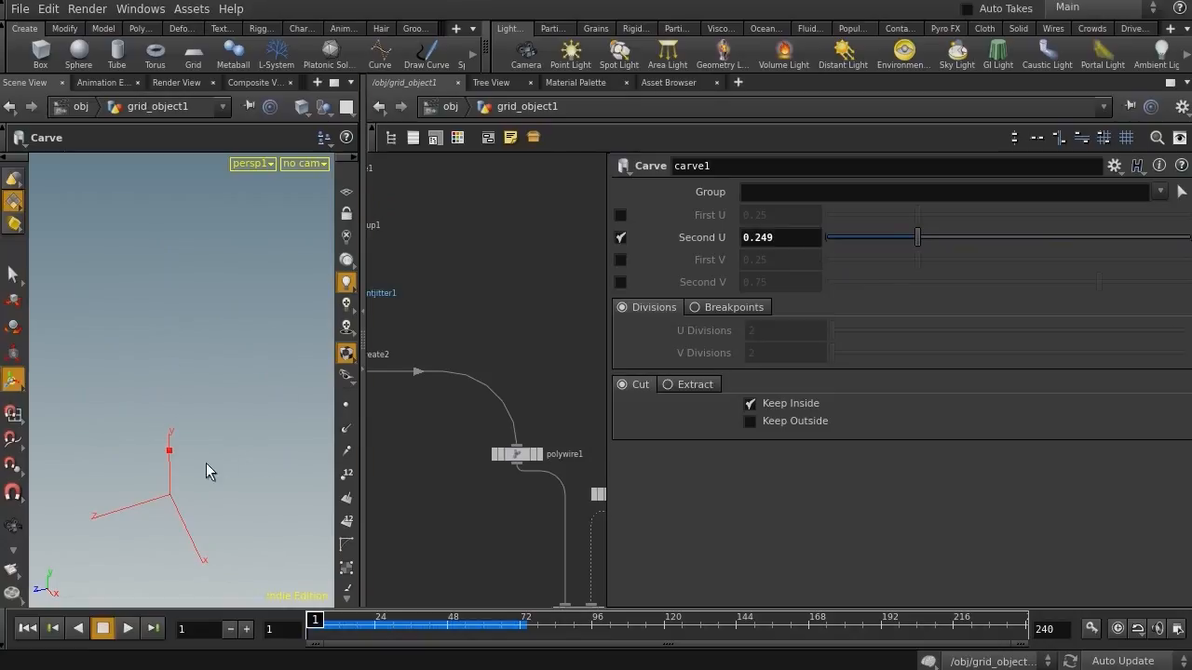
middle_drag(487, 533, 418, 254)
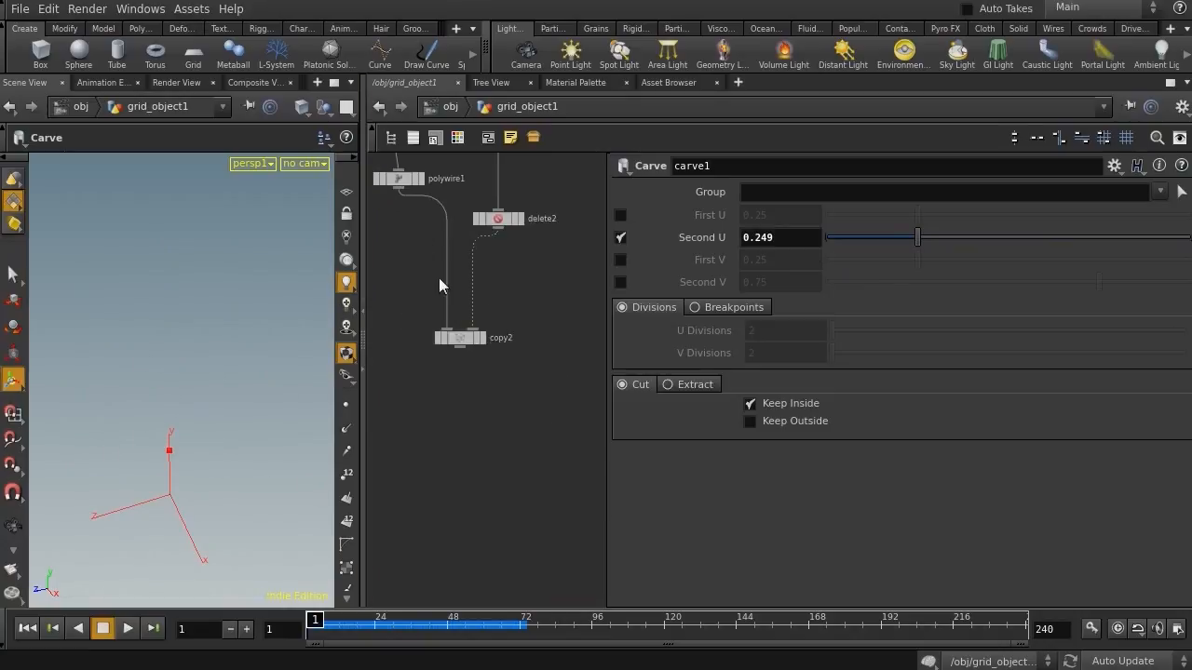
click(460, 337)
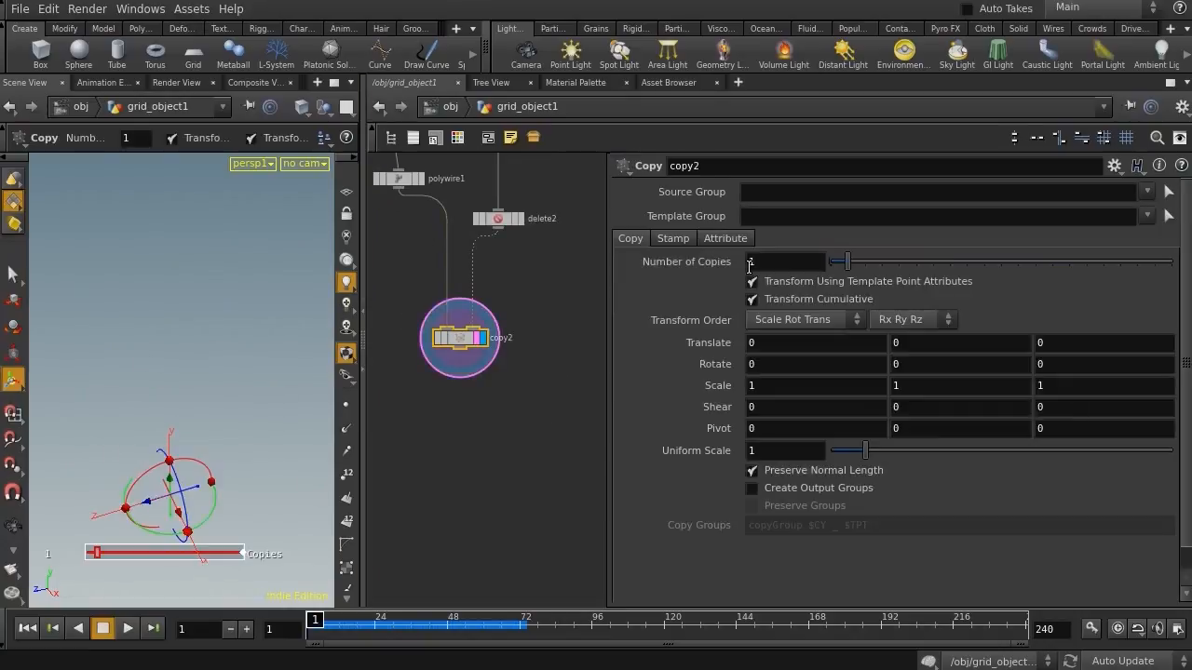
click(671, 239)
click(751, 259)
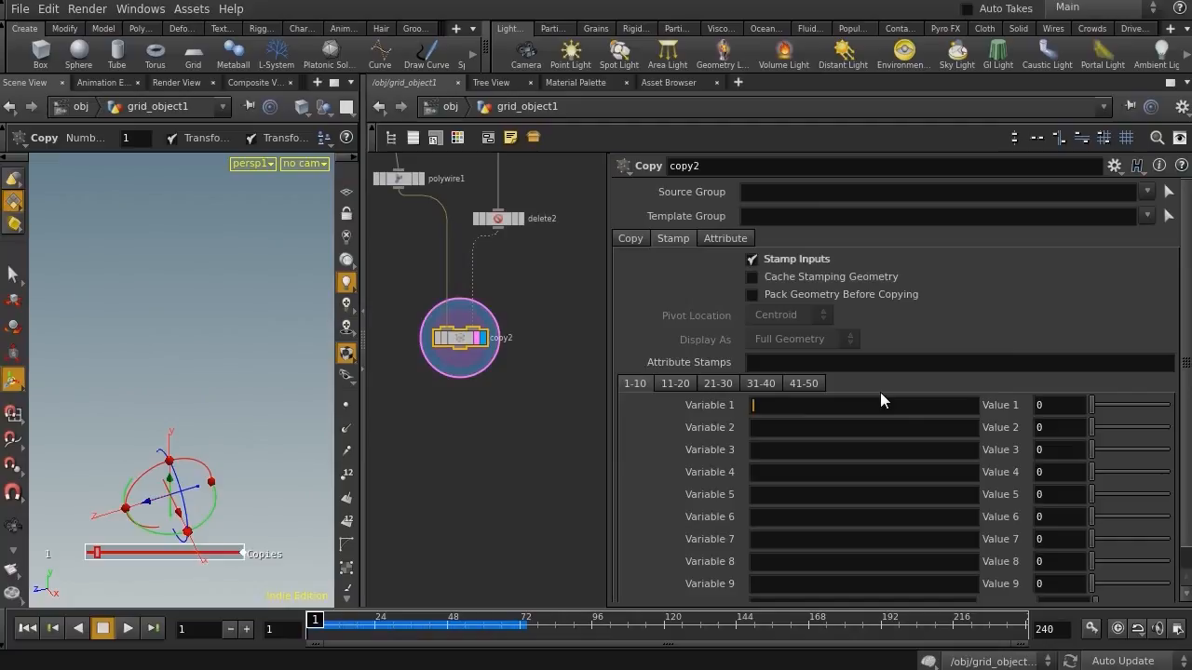
text(re)
key(BackSpace)
key(BackSpace)
text(ptred)
key(Return)
click(1054, 410)
text($CR)
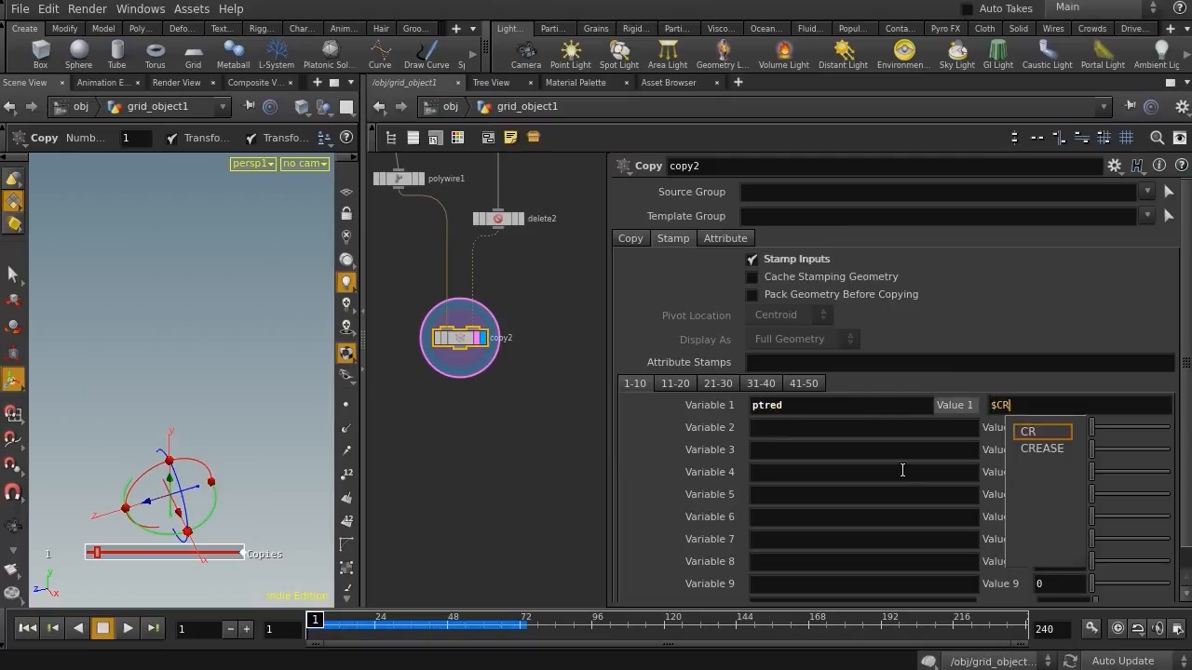
Set the Carve node's Second U to the expression stamp("../copy2/","ptred",0)
middle_drag(543, 312, 635, 596)
middle_drag(482, 391, 678, 598)
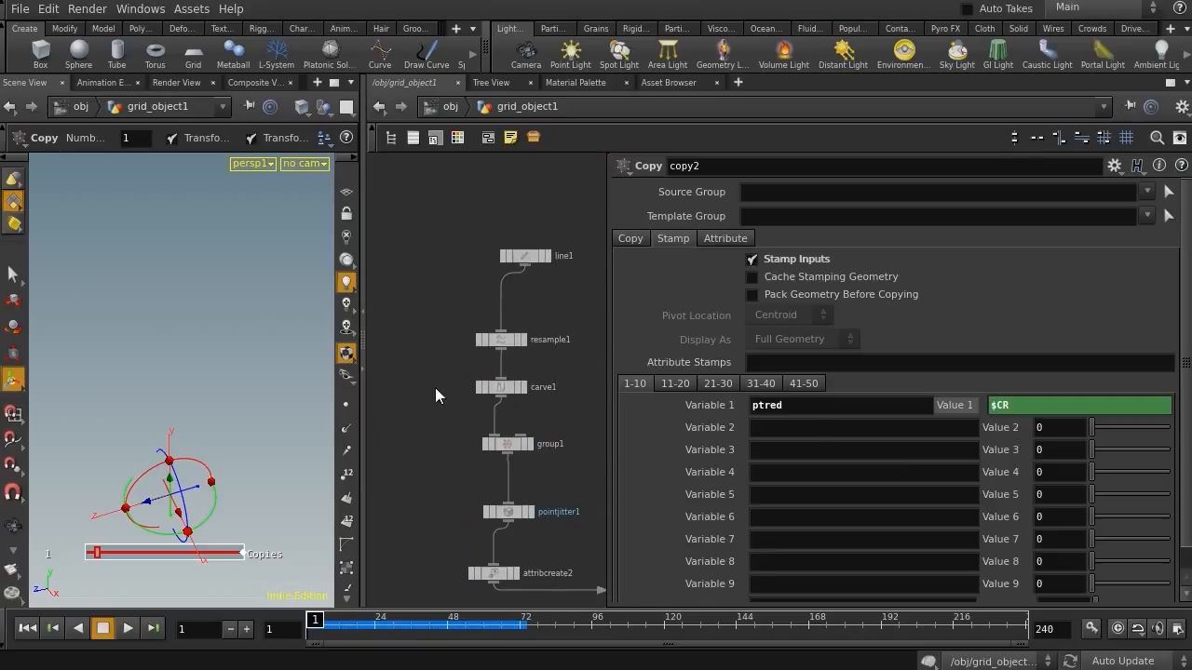
click(501, 339)
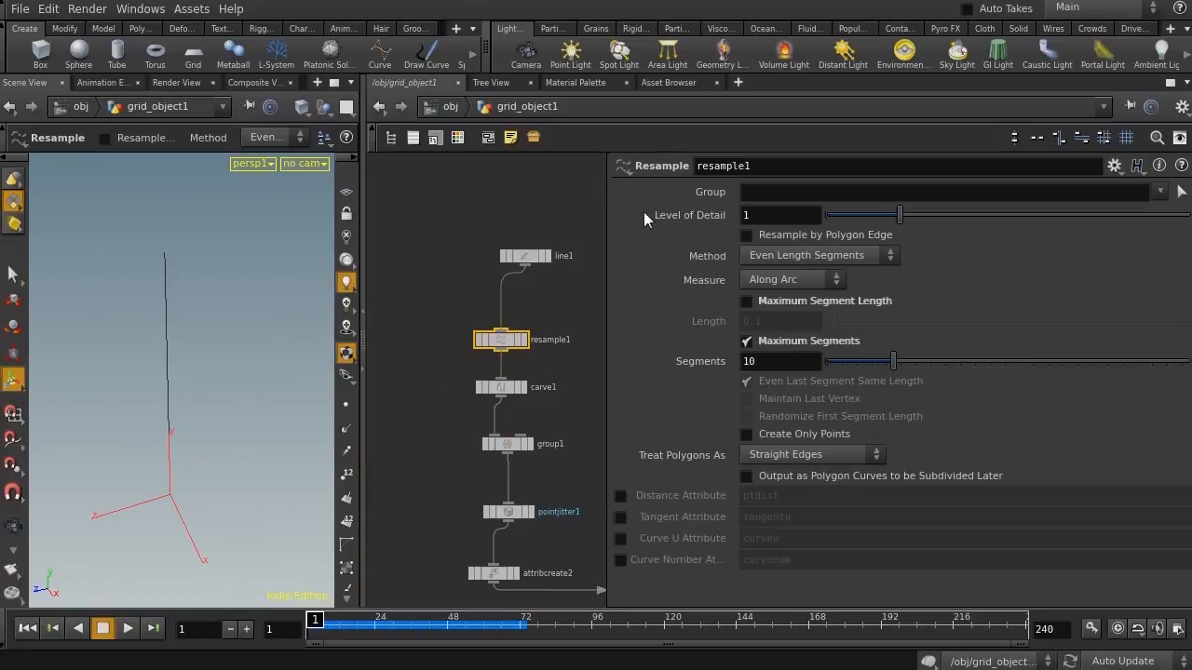
middle_drag(438, 417, 438, 351)
click(508, 320)
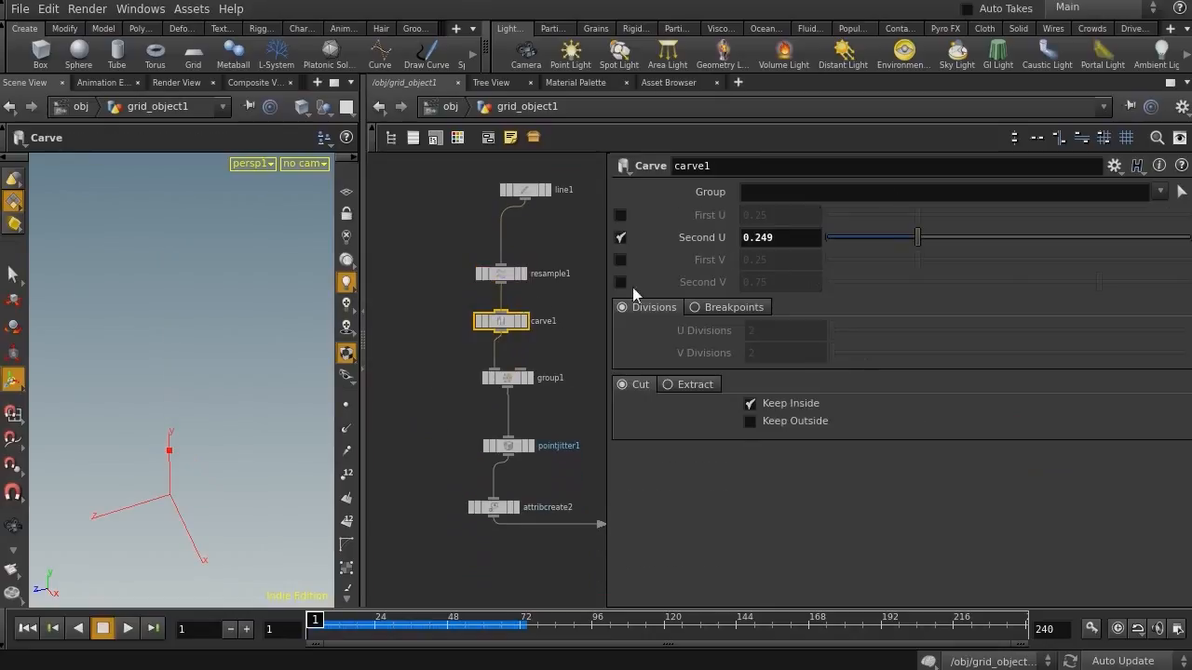
double_click(768, 238)
text(s)
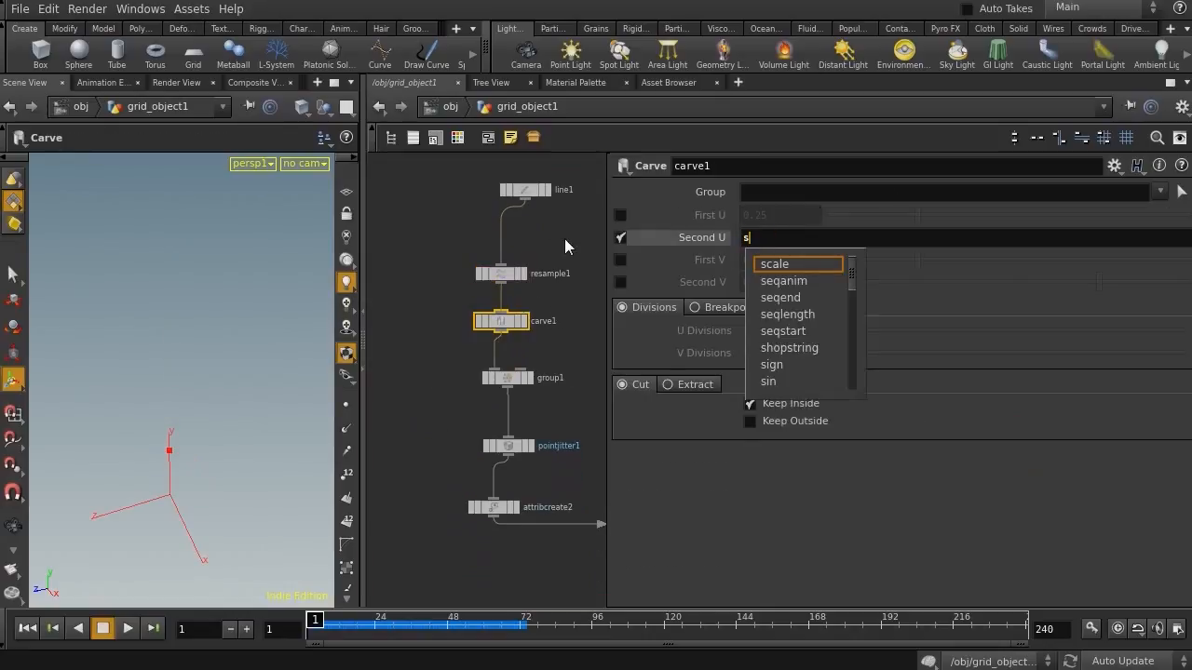
text(tamp("../cop)
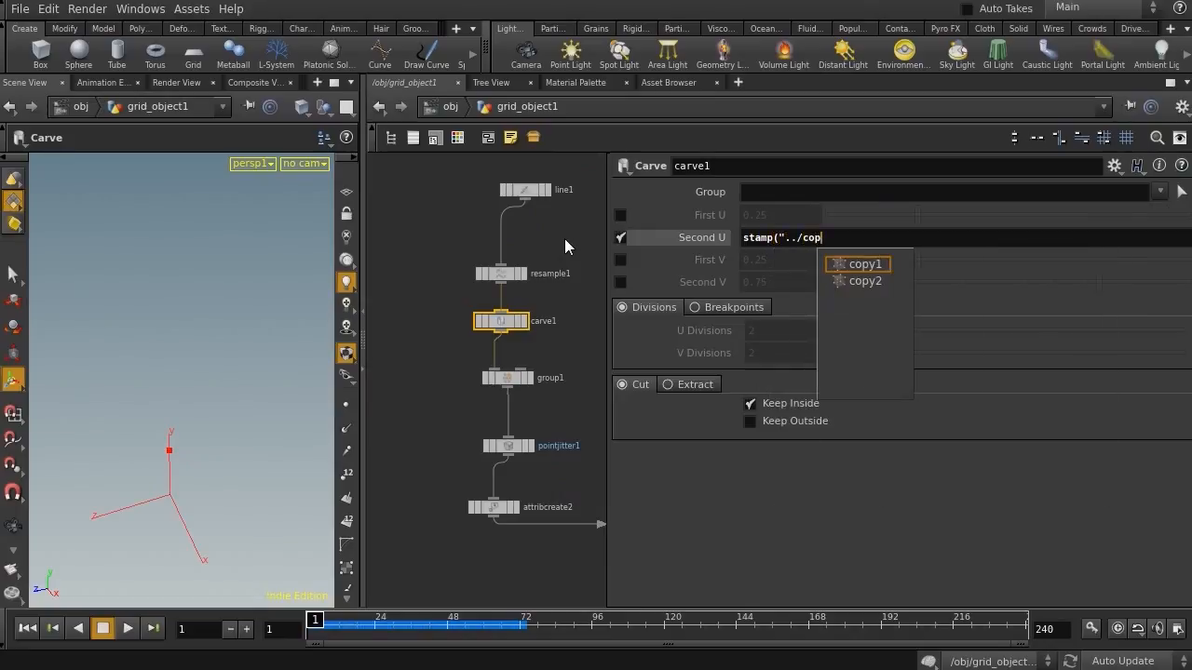
key(Down)
key(Return)
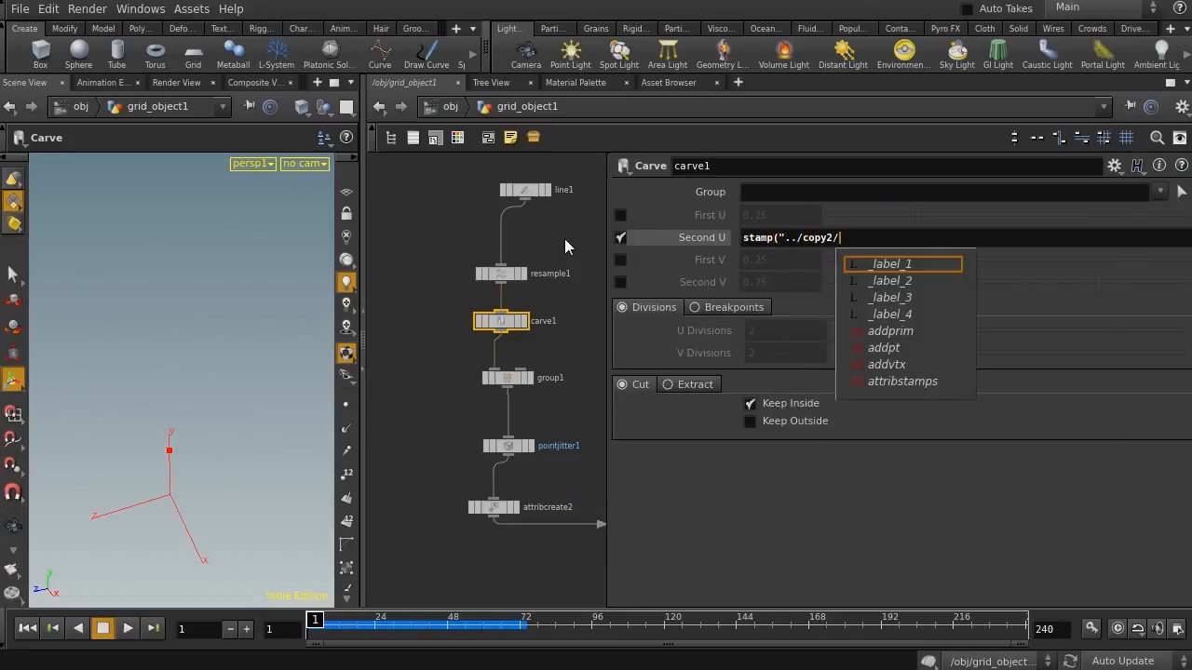
text(,")
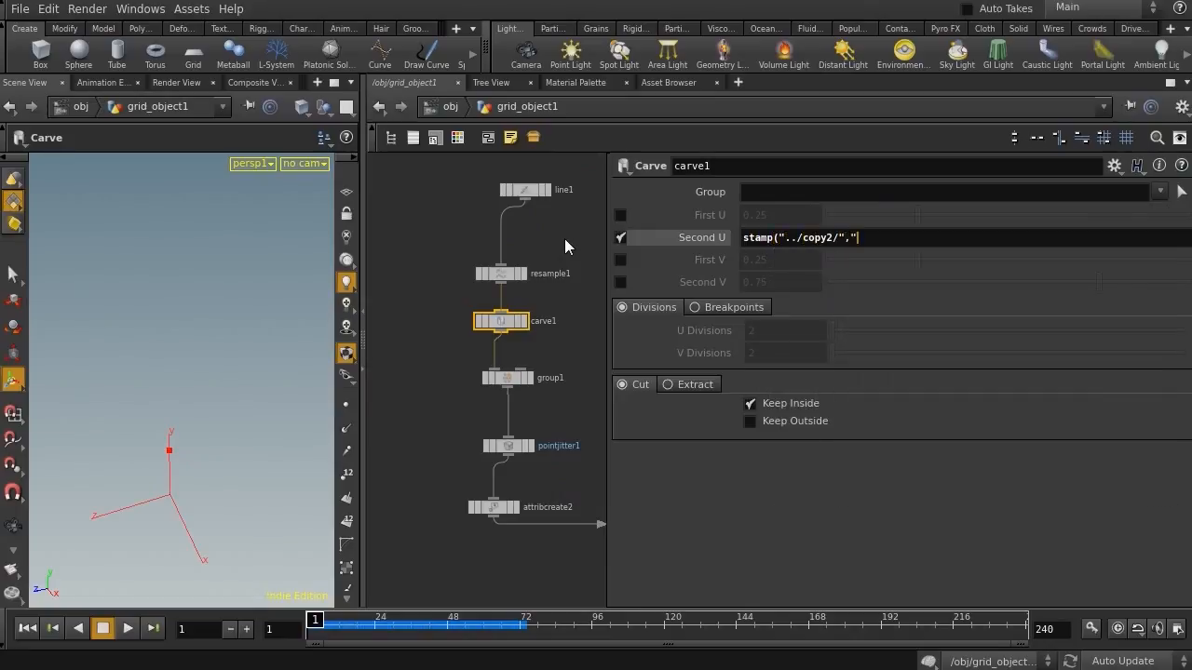
text(ptred",0)
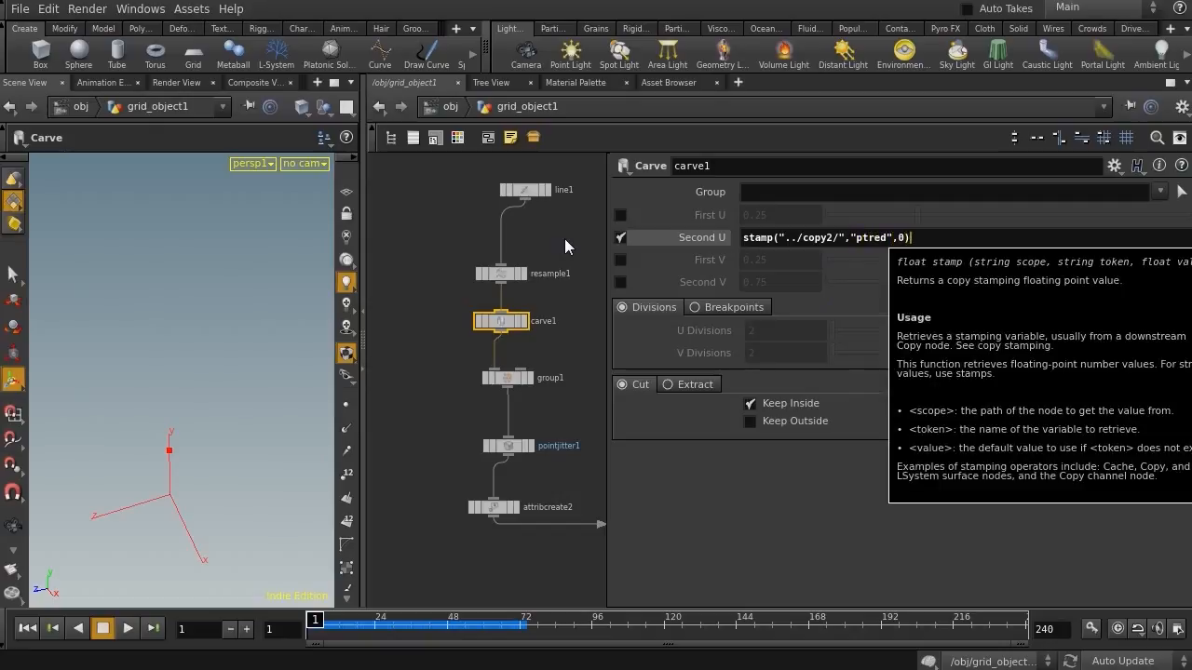
key(Return)
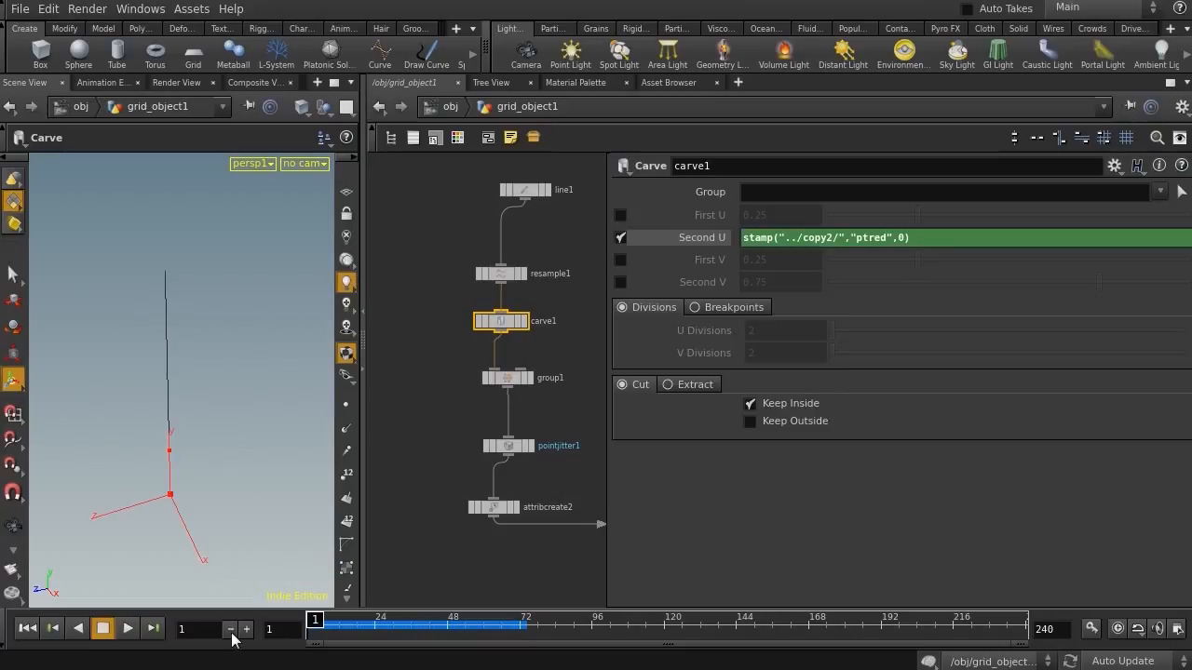
Play the animation and inspect the growing carved wires from several angles in the viewport
alt+right_drag(226, 450, 192, 447)
middle_drag(534, 558, 469, 408)
click(471, 410)
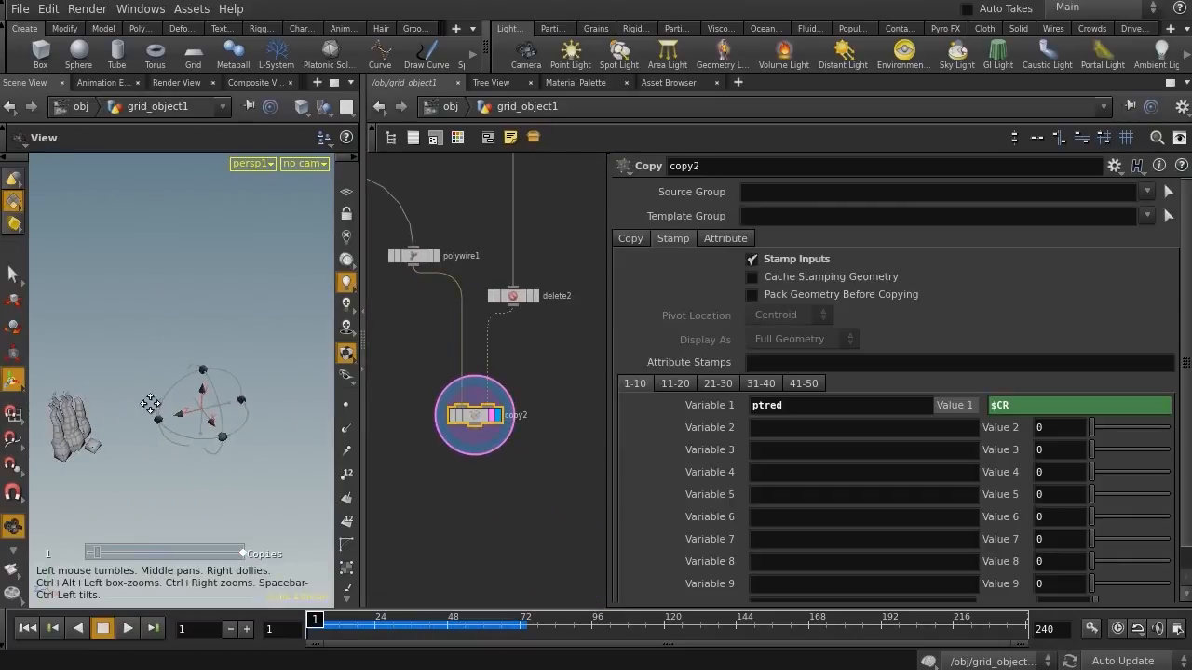
middle_drag(99, 400, 202, 407)
key(Return)
click(128, 628)
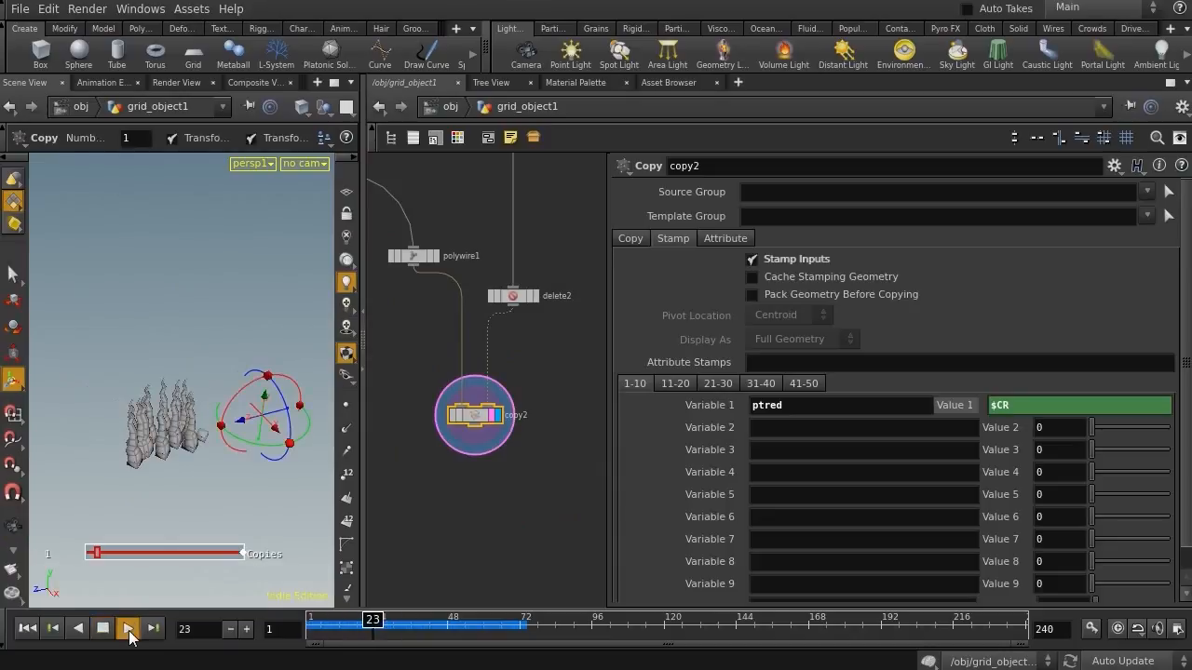
mouse_move(426, 624)
mouse_down()
mouse_move(280, 616)
mouse_move(406, 622)
mouse_up()
drag(363, 477, 486, 475)
alt+right_drag(290, 412, 336, 392)
alt+drag(336, 392, 246, 419)
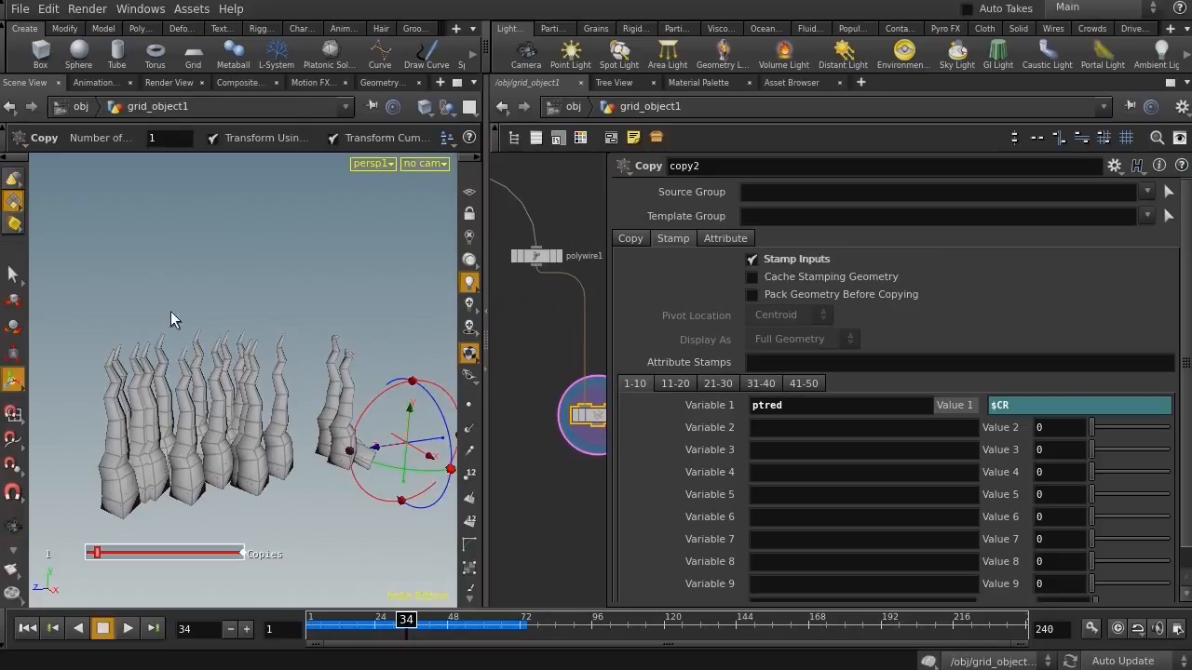
drag(486, 416, 341, 428)
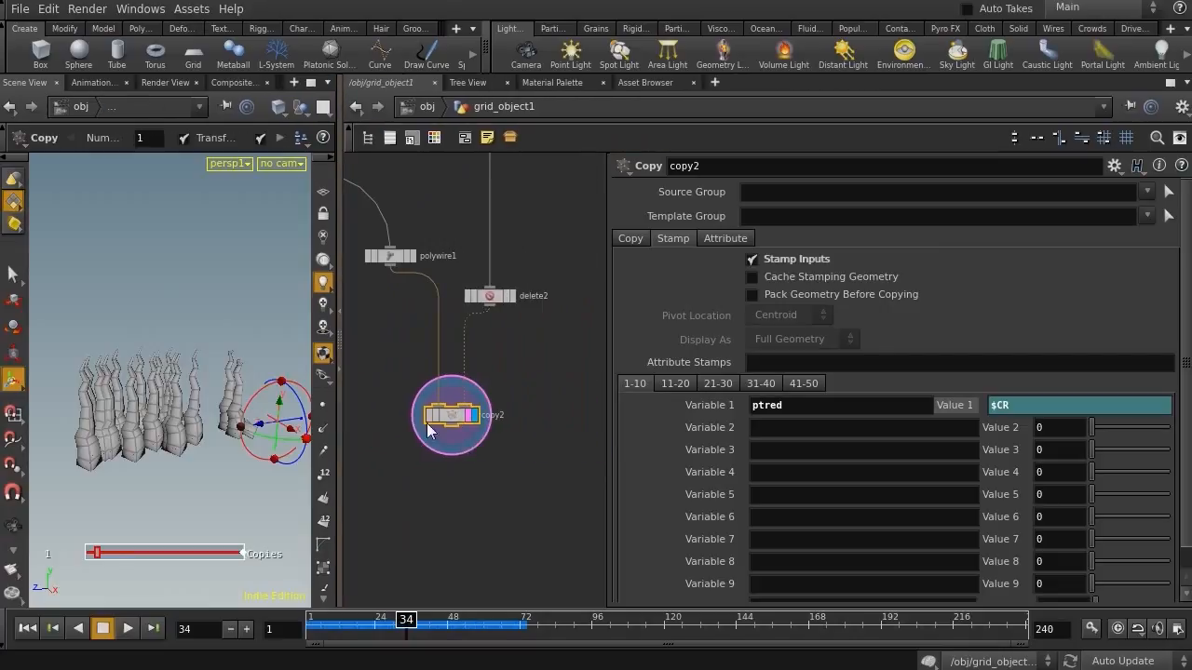
Add a second stamp variable ptrand with the value $ID on the Copy node
click(766, 426)
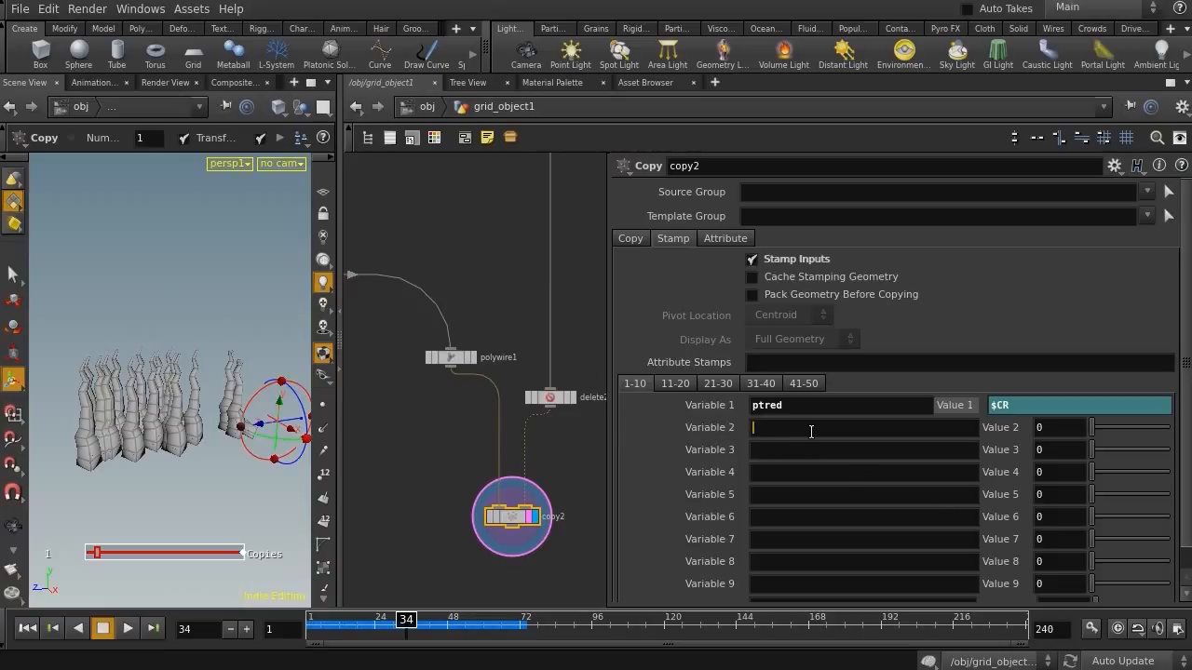
text(ptrand)
key(Tab)
text($ID)
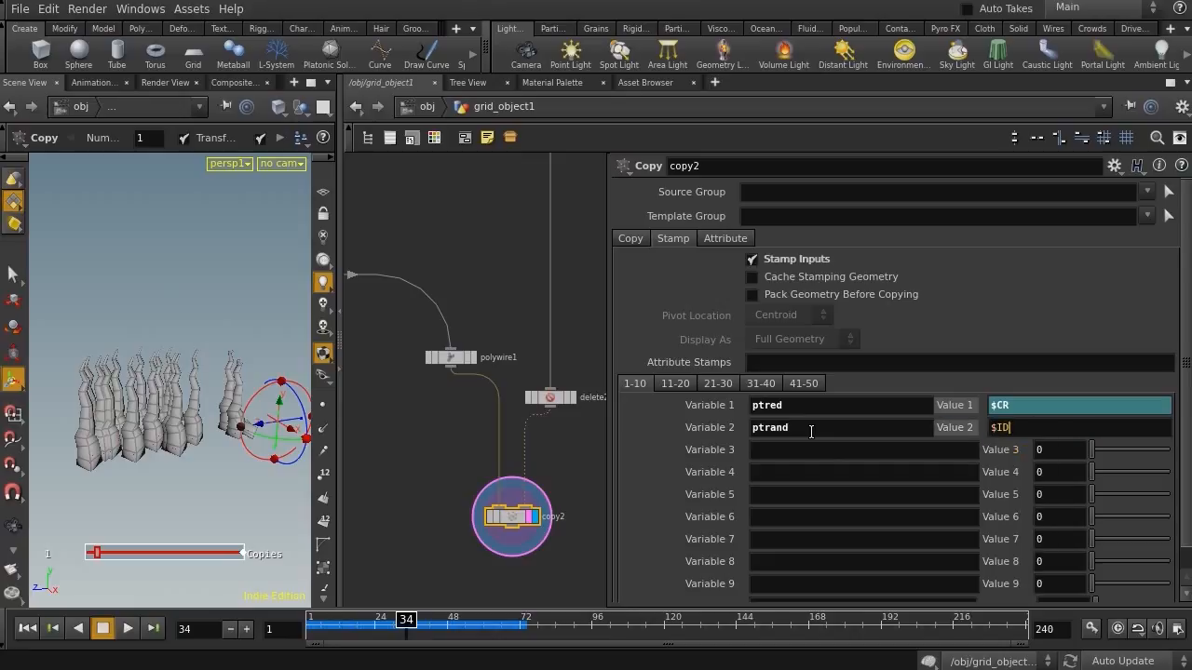
key(Return)
Begin a multiplication on the Line node's Length so 2.4 will be scaled by a factor
middle_drag(459, 227, 665, 507)
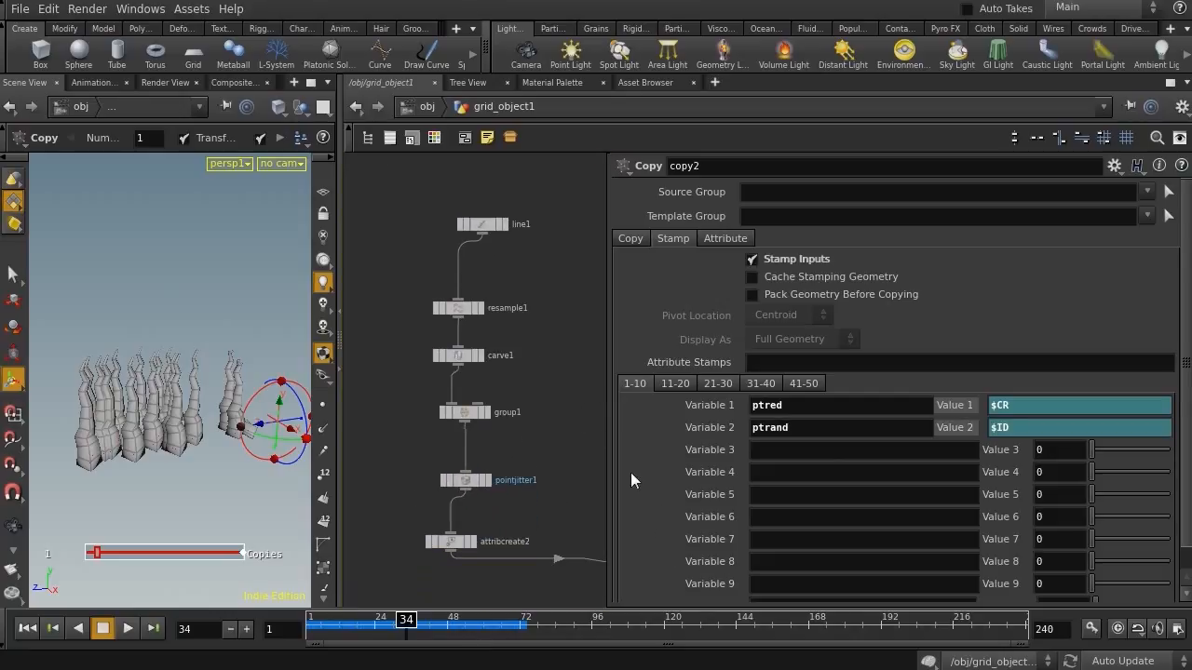
click(486, 226)
click(781, 260)
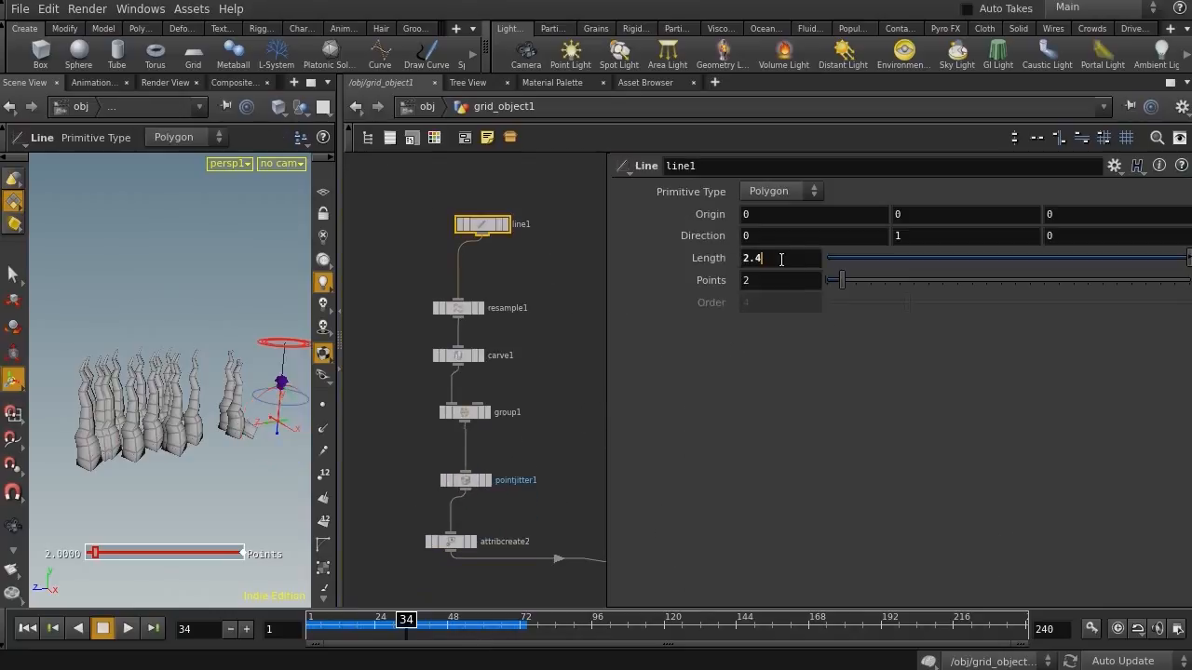
text(*)
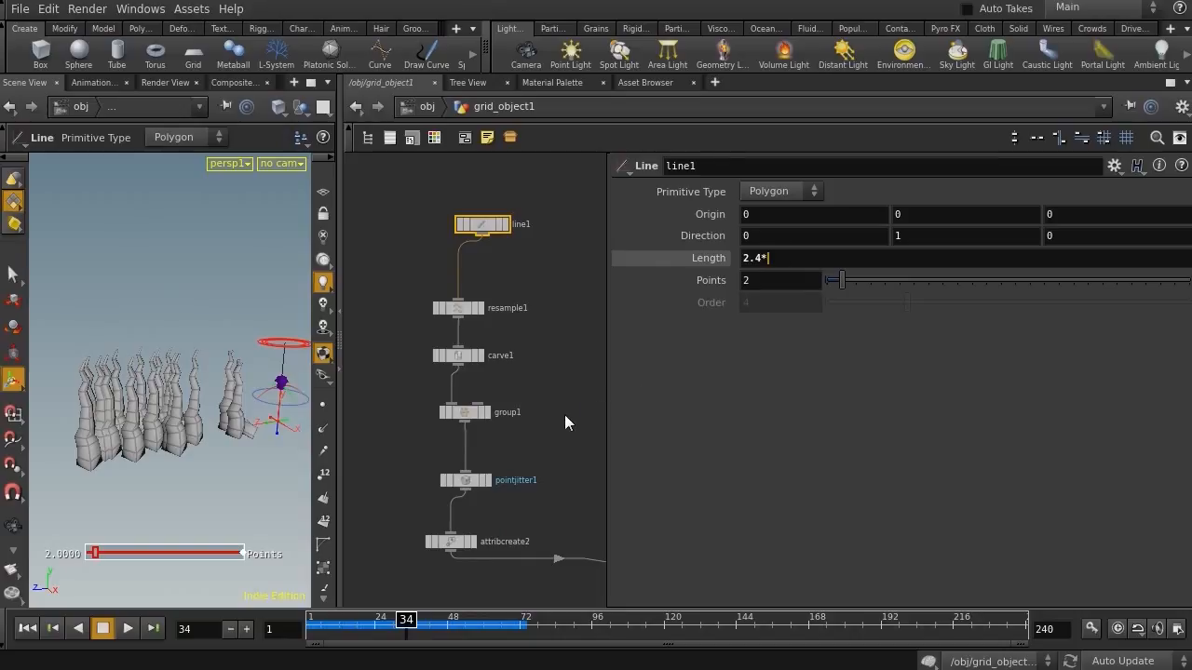
On the Copy node, set the ptrand stamp value to rand($ID)
middle_drag(558, 448, 448, 317)
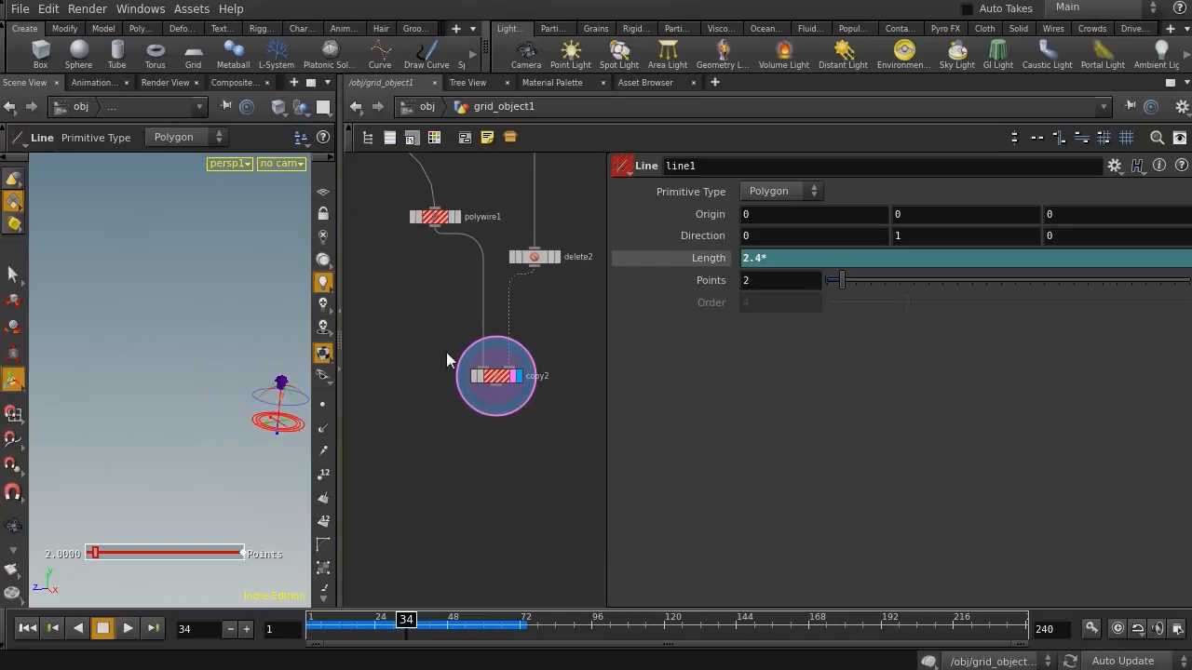
click(496, 375)
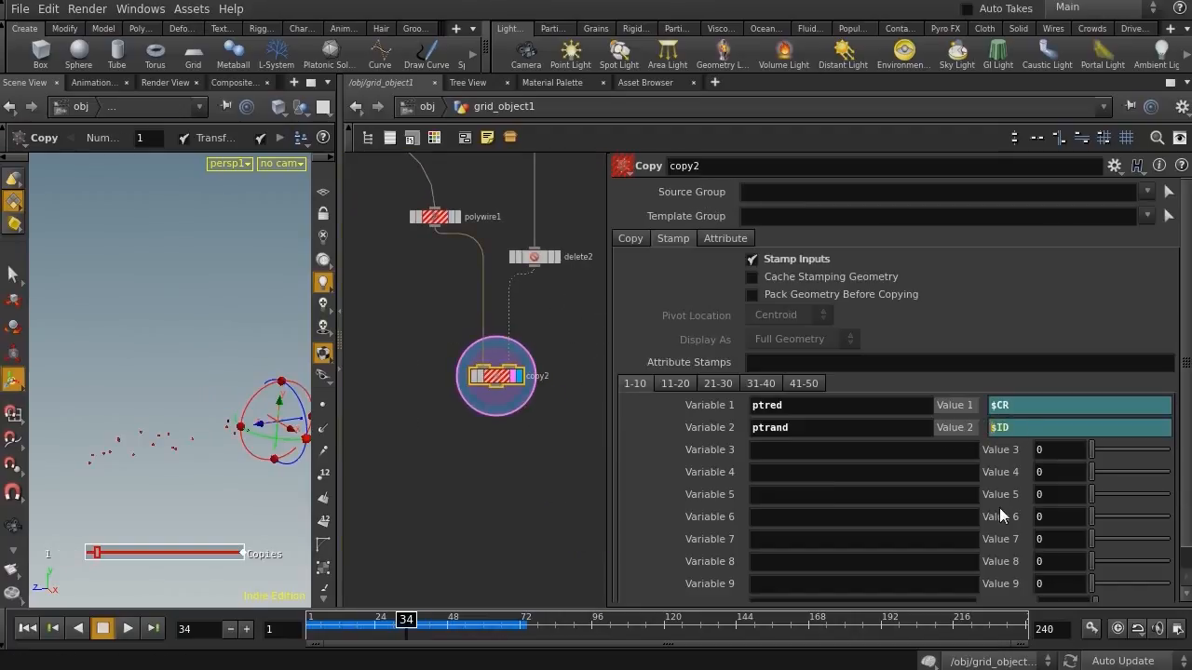
text(rand($ID))
Complete the Line node's Length as 2.4*stamp("../copy2/","ptrand",0)
middle_drag(475, 396, 495, 595)
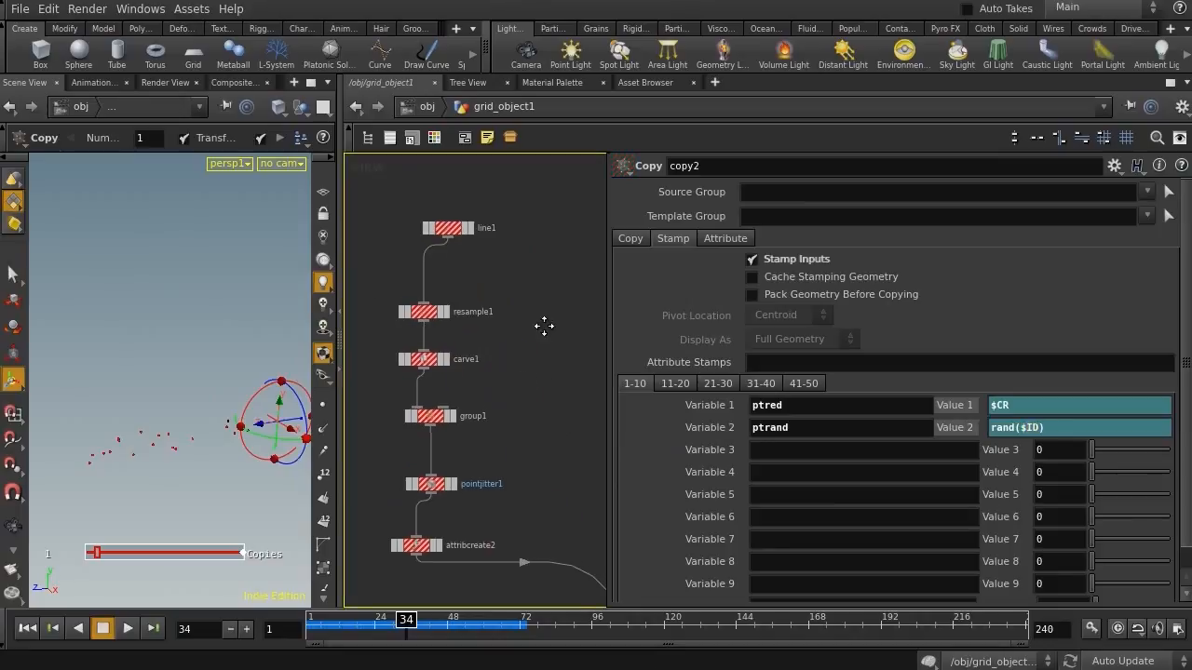
middle_drag(545, 315, 546, 357)
drag(503, 309, 409, 358)
drag(514, 234, 439, 296)
text(s)
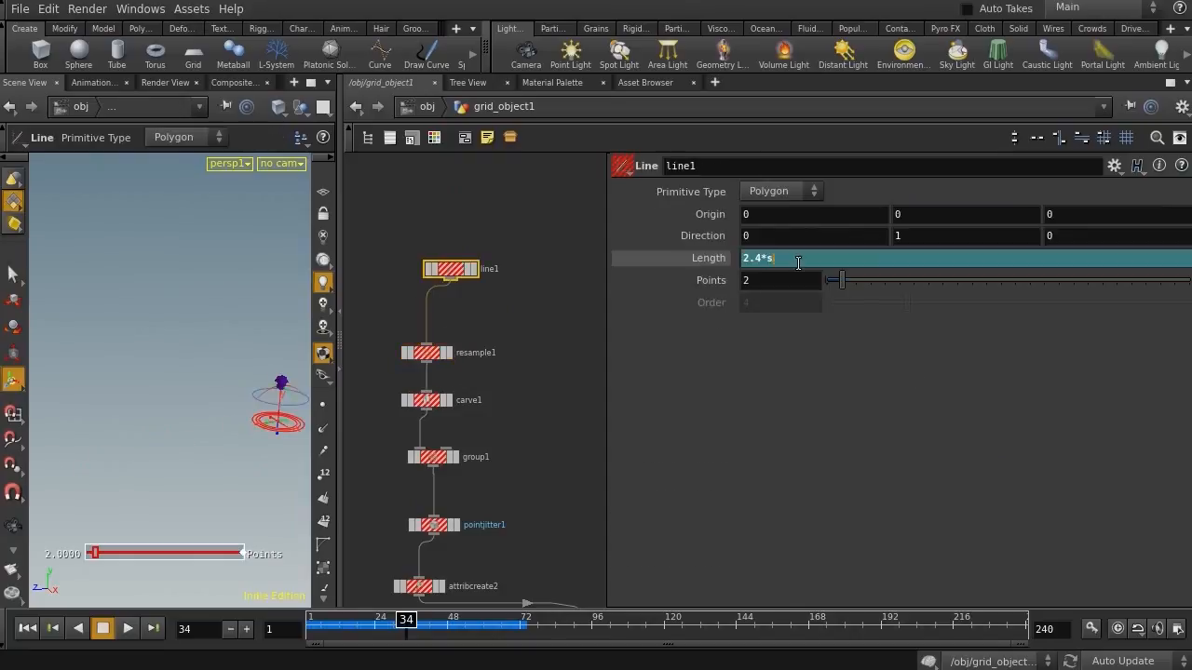
text(tamp("../cop)
key(Down)
key(Down)
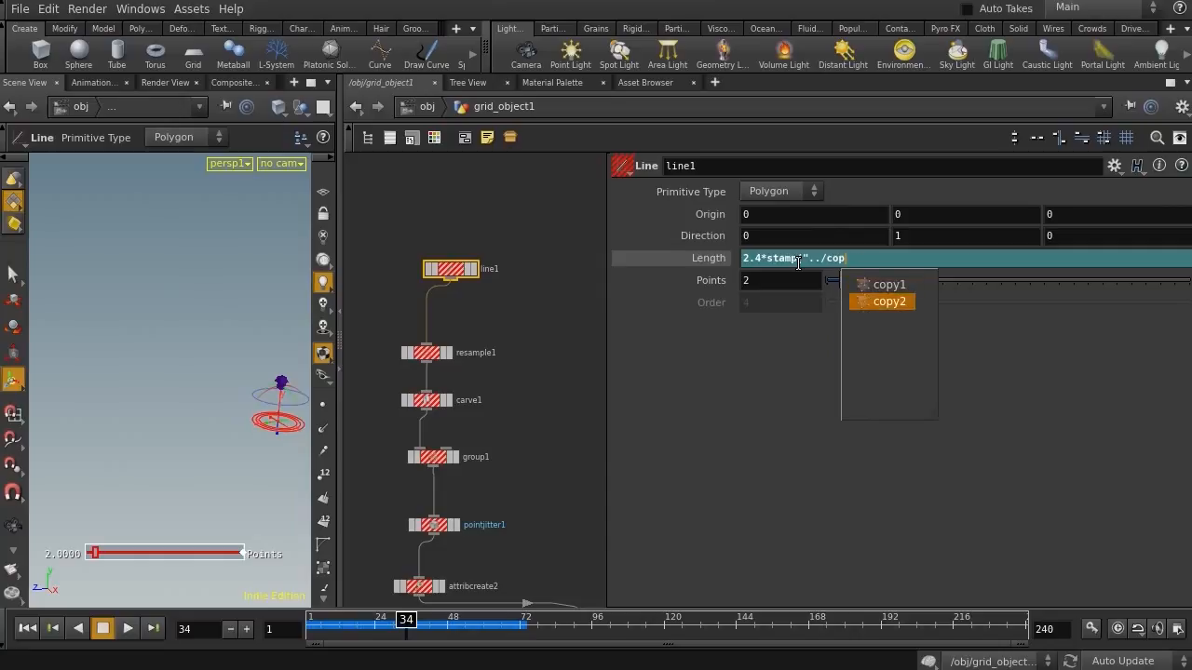
key(Return)
text(,")
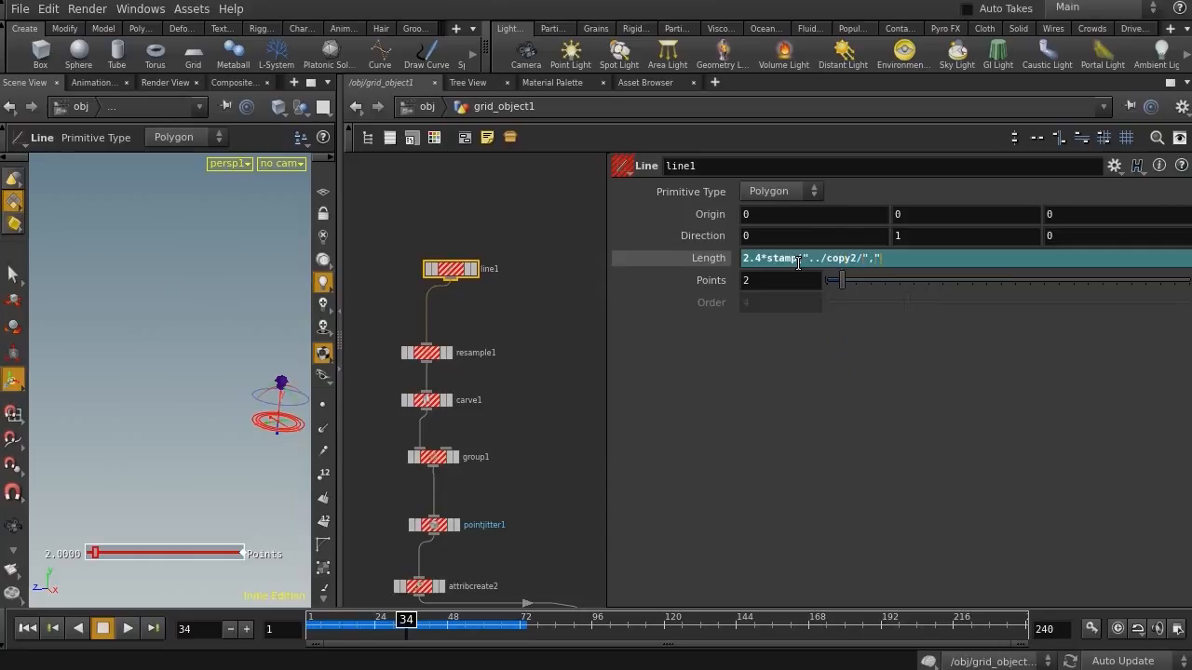
text(ptrand",0))
key(Return)
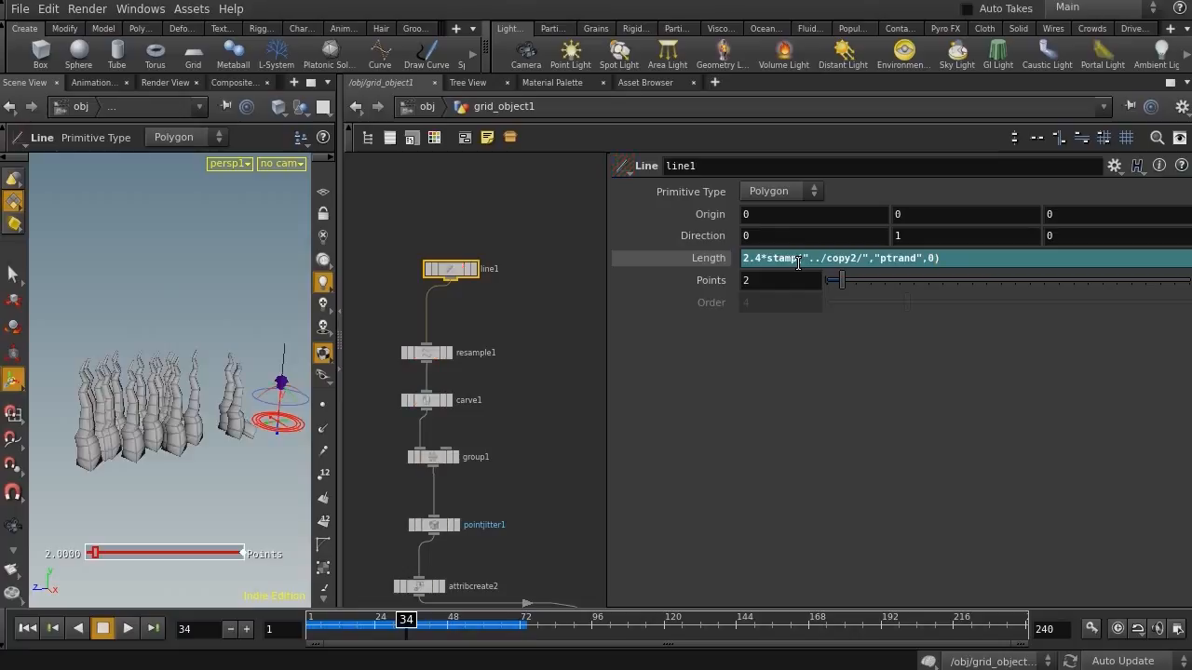
Change the Length expression's multiplier to 2, giving 2*stamp("../copy2/","ptrand",0)
drag(763, 259, 738, 261)
text(1)
key(Return)
drag(750, 261, 735, 260)
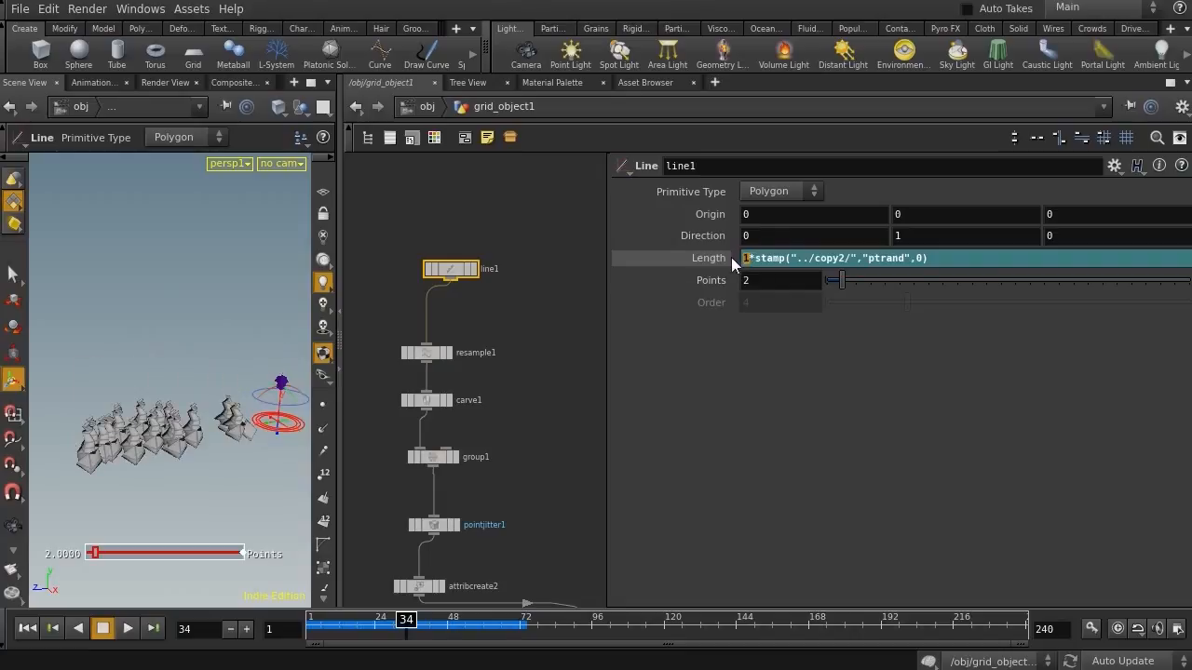
text(2)
key(Return)
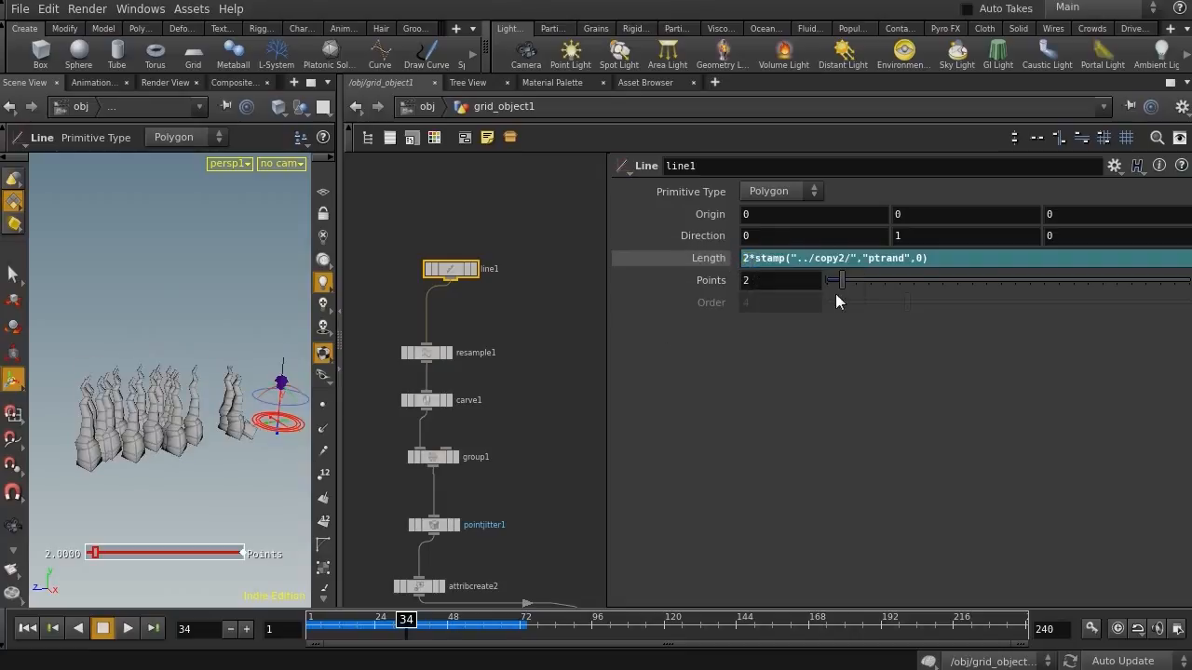
Change the Copy node's ptrand value to rand($ID+345345)
middle_drag(531, 414, 364, 58)
middle_drag(429, 379, 406, 315)
click(477, 384)
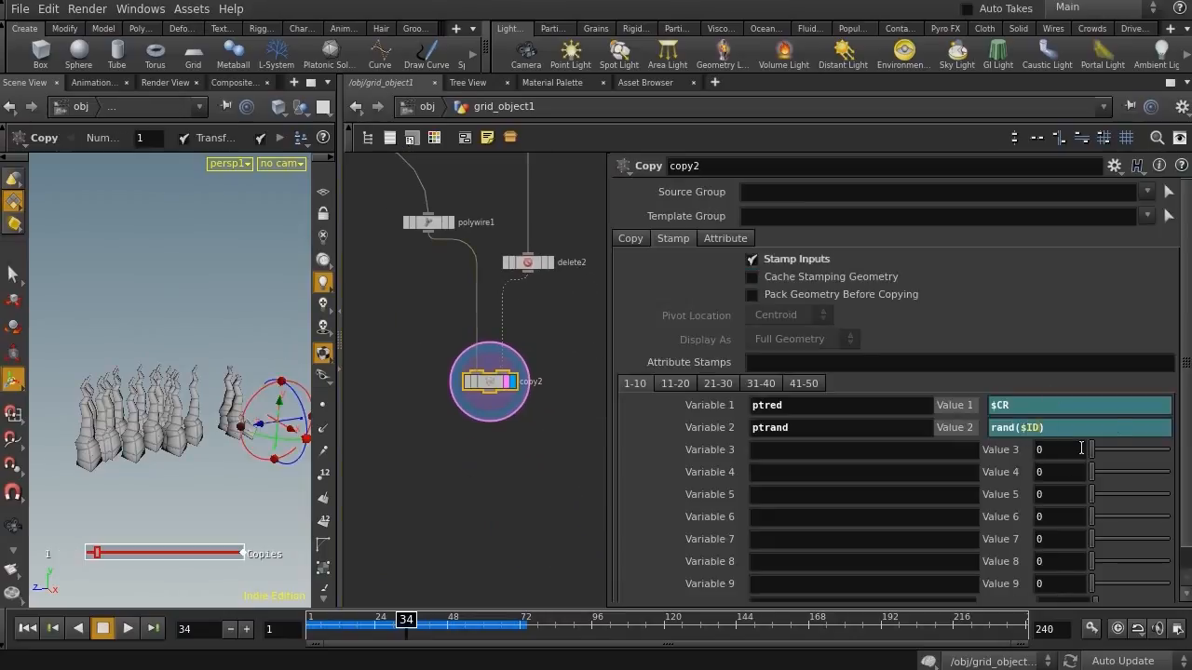
text(345345)
key(Return)
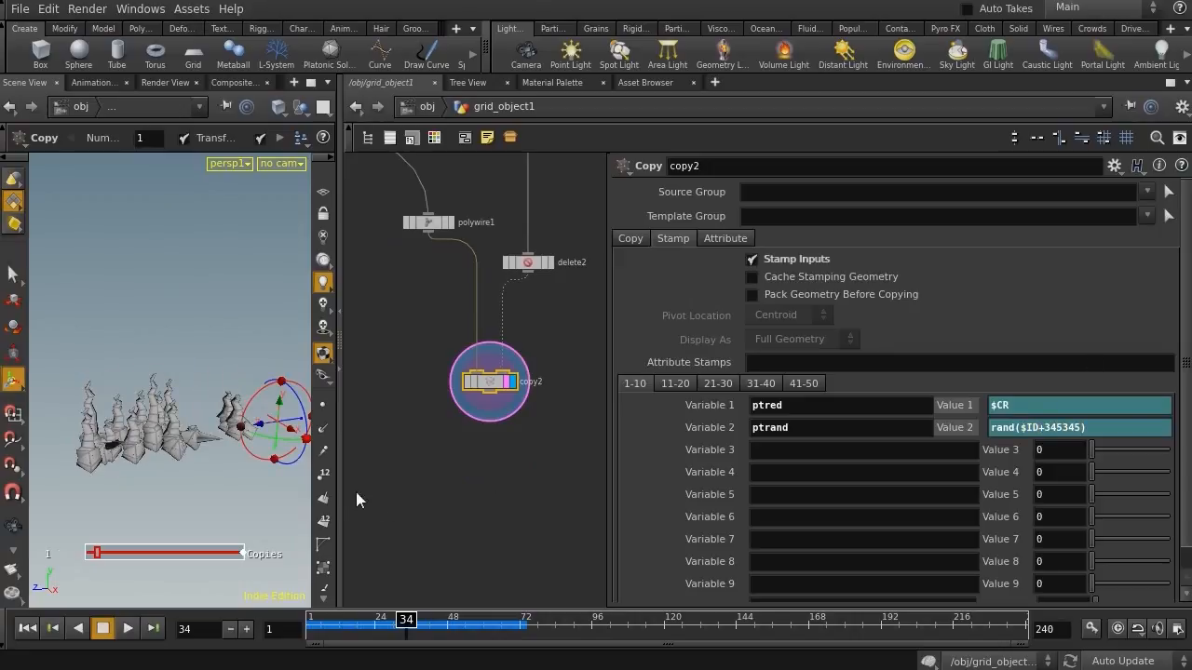
Inspect the randomly varied wire lengths in the viewport from several angles
drag(341, 447, 431, 447)
key(Escape)
drag(238, 442, 164, 433)
right_drag(164, 434, 186, 418)
drag(187, 418, 313, 431)
key(Escape)
drag(431, 431, 340, 429)
middle_drag(502, 473, 441, 487)
alt+drag(126, 428, 180, 451)
alt+right_drag(181, 451, 116, 364)
drag(117, 364, 215, 313)
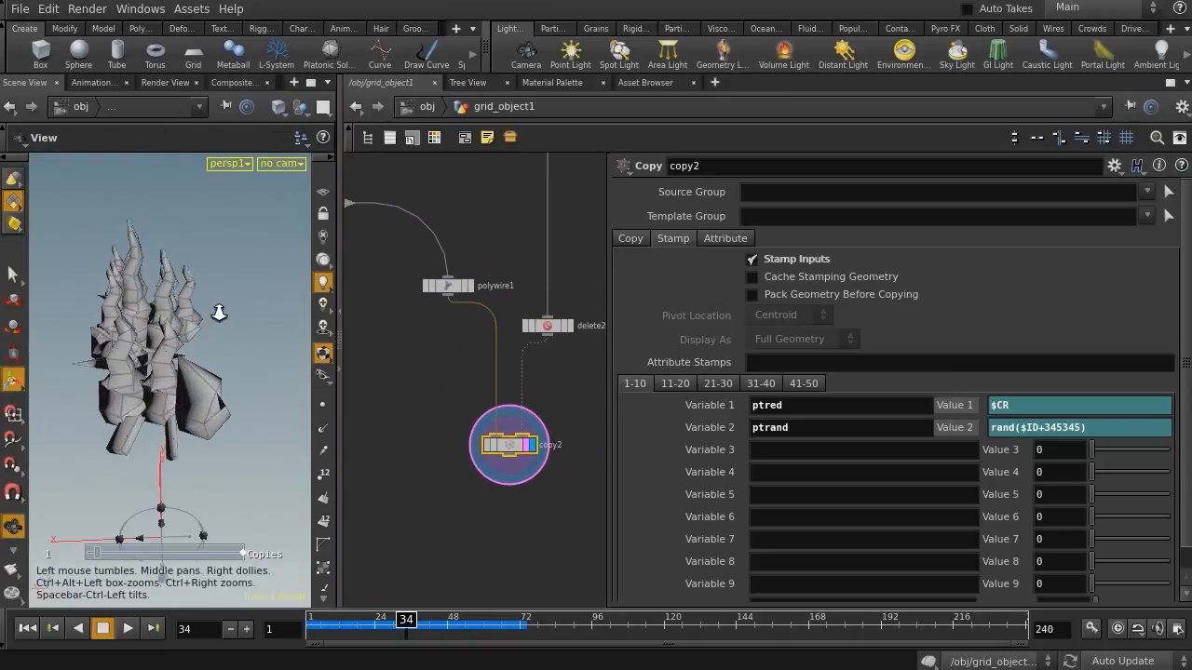
key(Escape)
Insert a Transform node between line1 and resample1
middle_drag(413, 330, 457, 431)
drag(480, 391, 415, 376)
key(Tab)
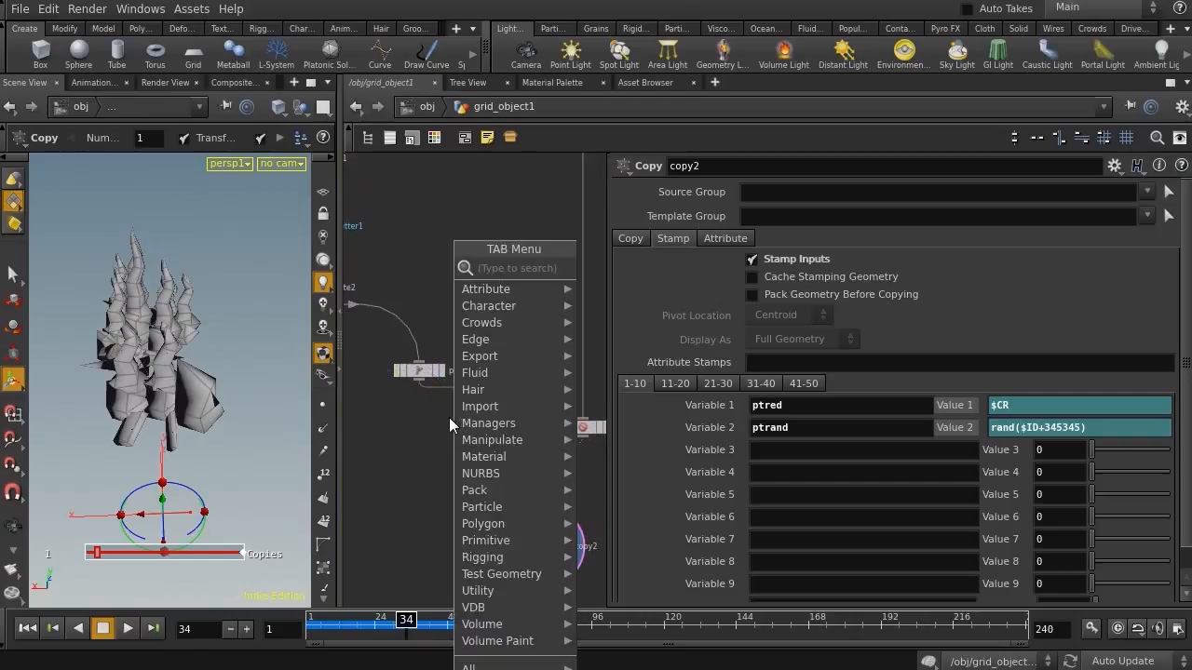
click(368, 264)
middle_drag(389, 251, 547, 443)
key(Tab)
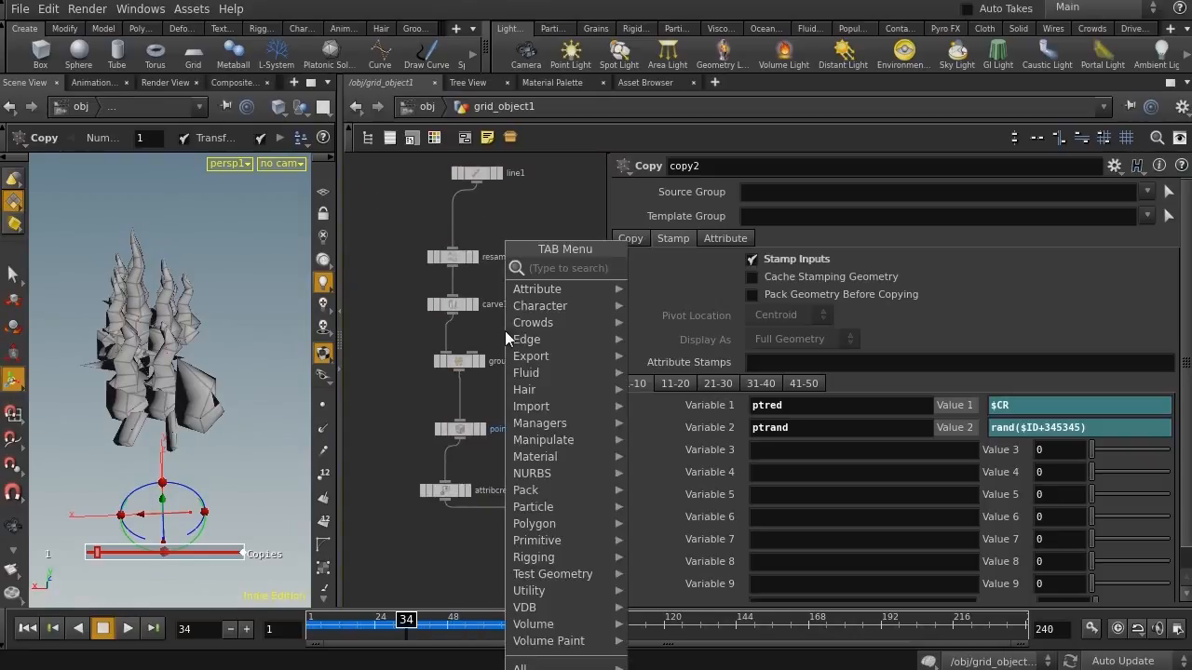
mouse_move(504, 331)
click(736, 299)
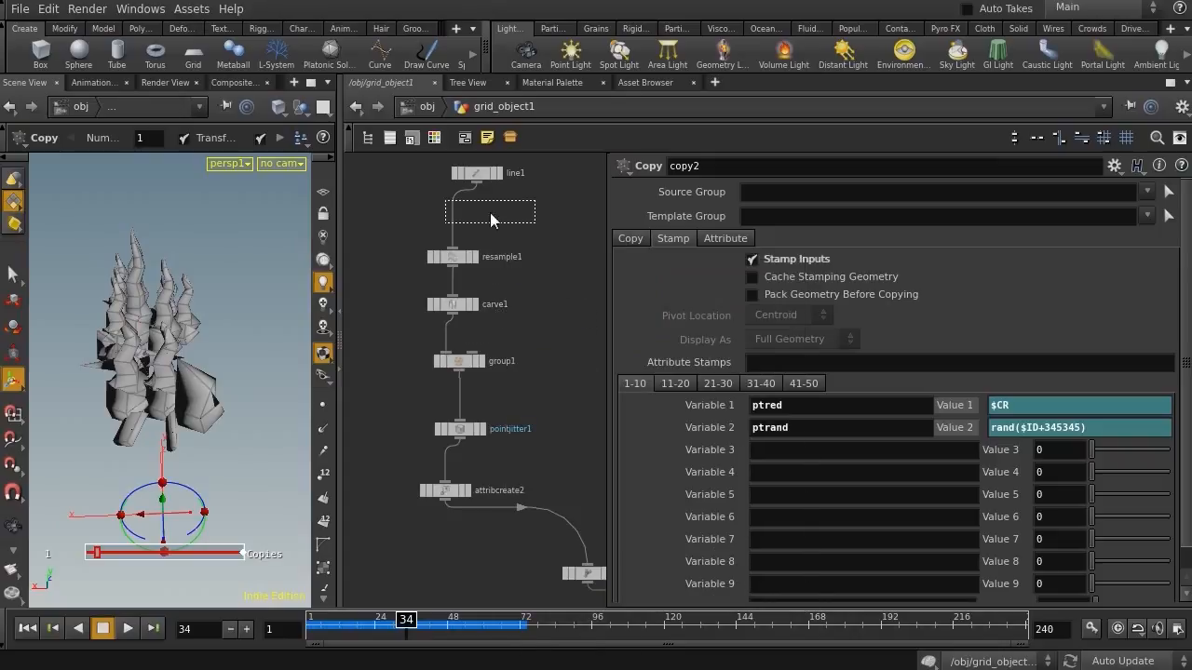
click(457, 223)
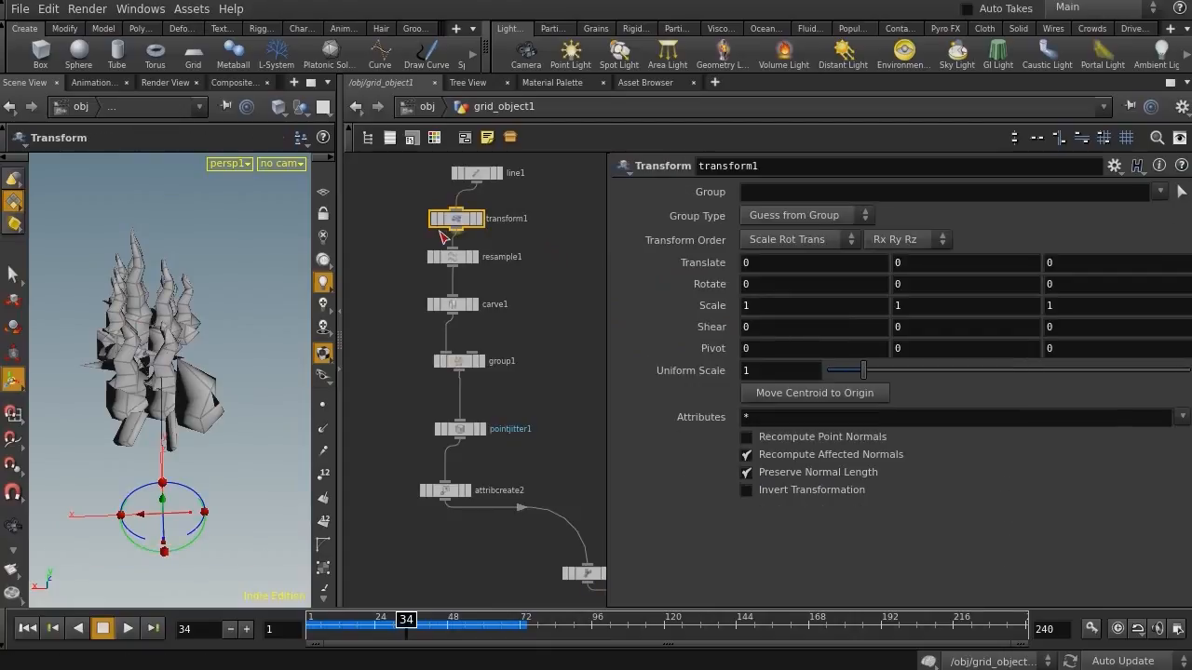
Set the Transform's X rotation to stamp("../copy2/","ptrand",0)*20, reusing the Line's Length expression
key(Escape)
drag(201, 376, 146, 359)
key(Return)
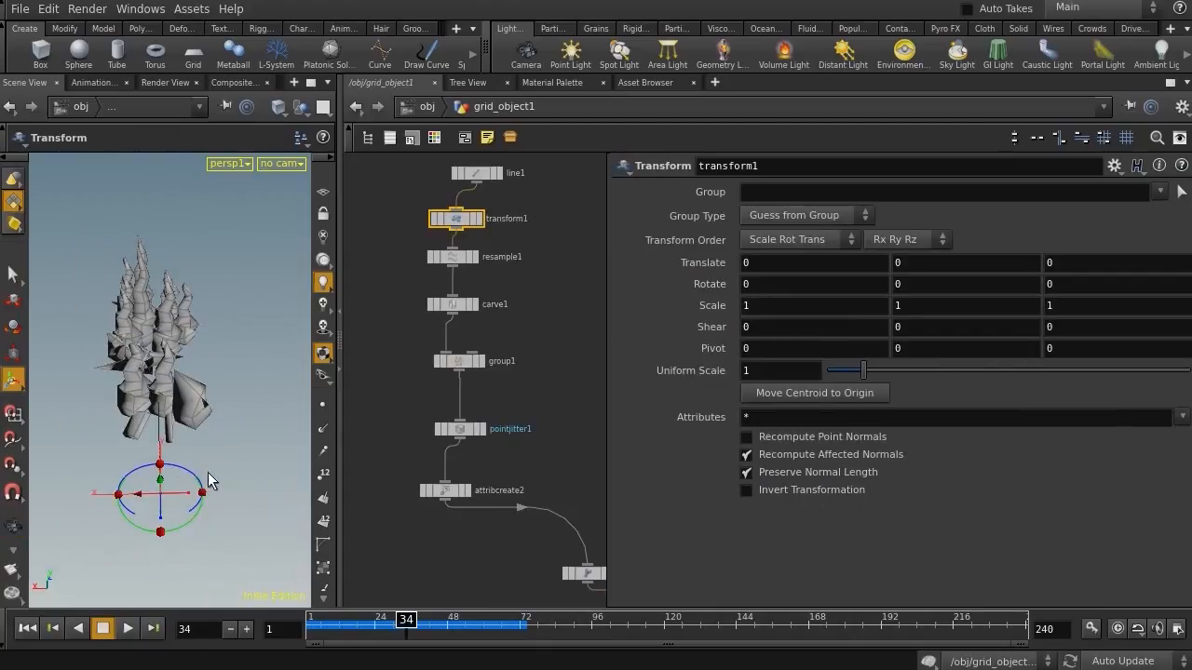
alt+drag(139, 453, 189, 452)
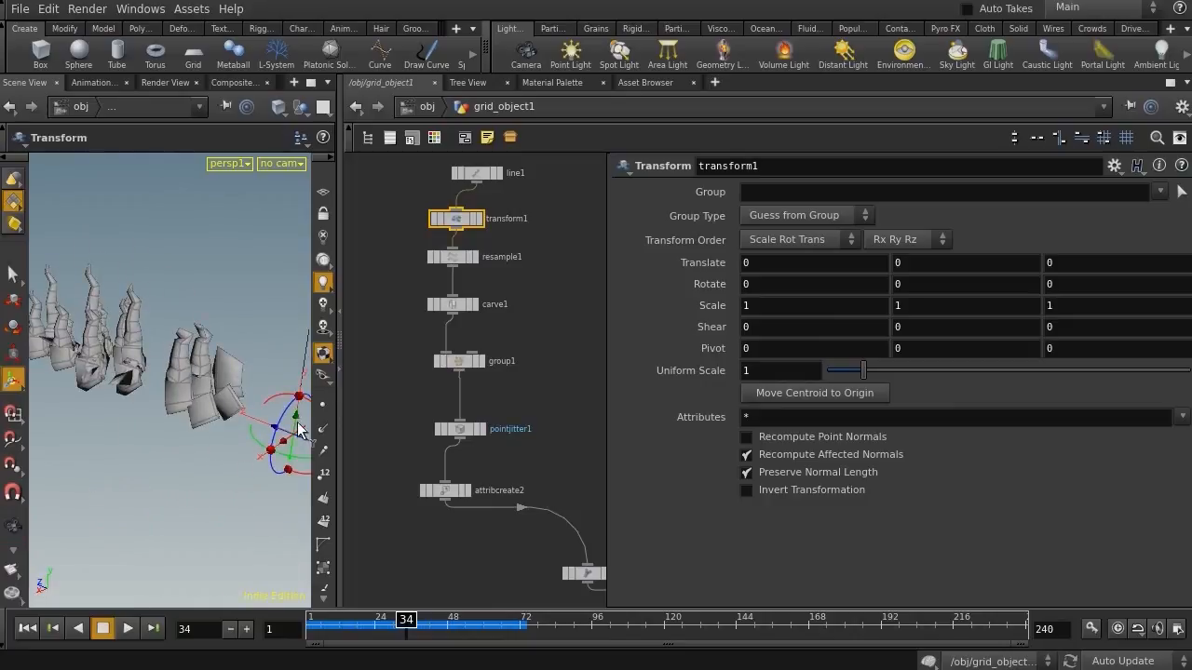
alt+drag(267, 424, 167, 458)
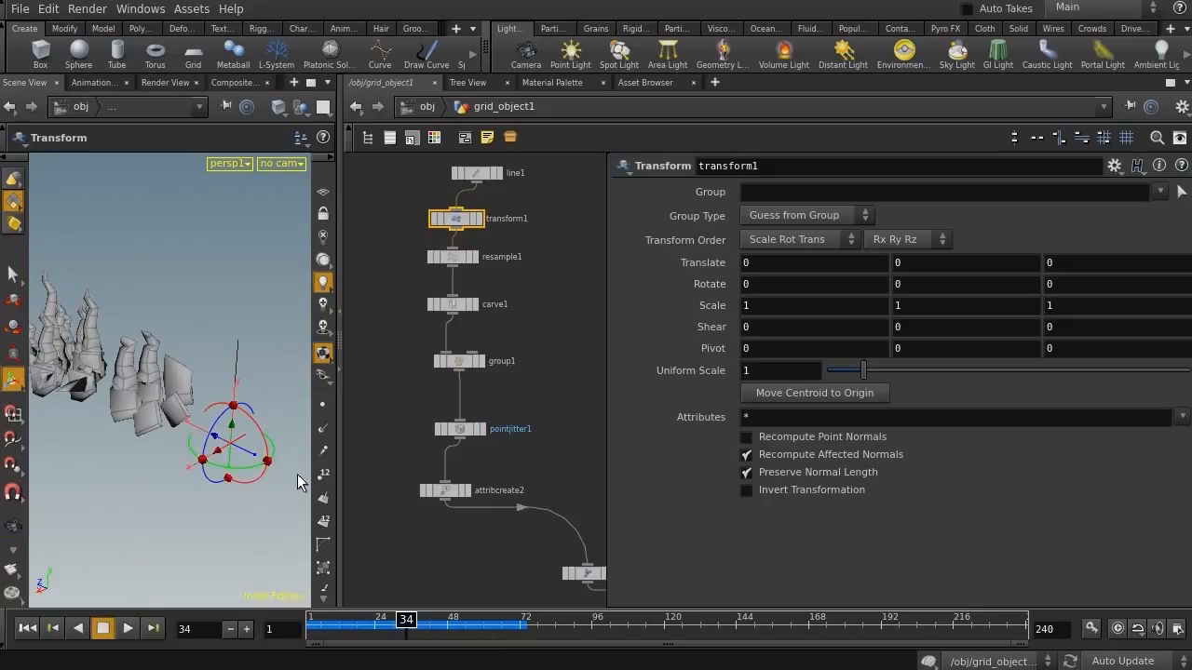
double_click(772, 285)
click(470, 257)
click(477, 173)
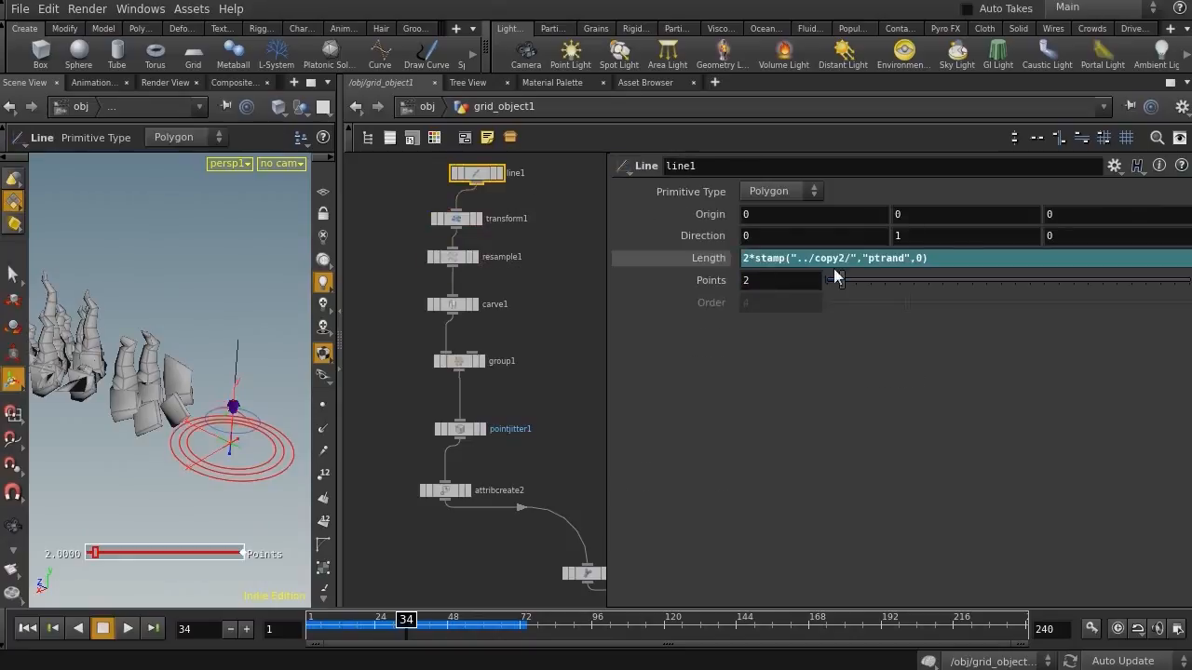
drag(960, 263, 754, 262)
key(ctrl+c)
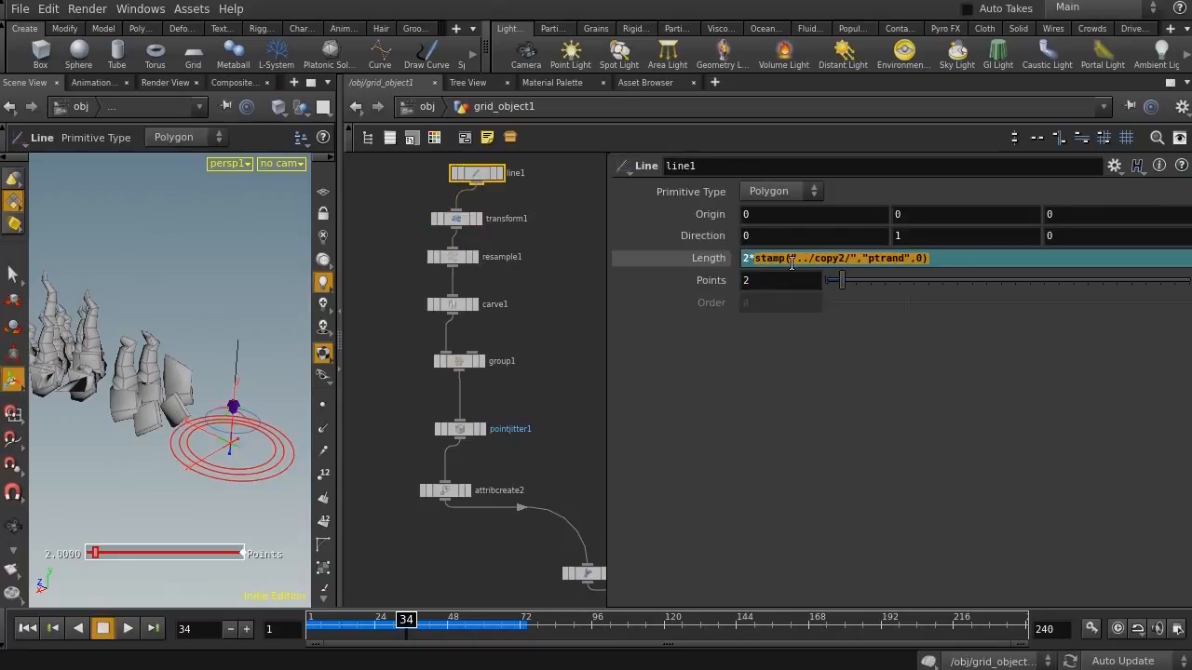
click(375, 190)
click(456, 219)
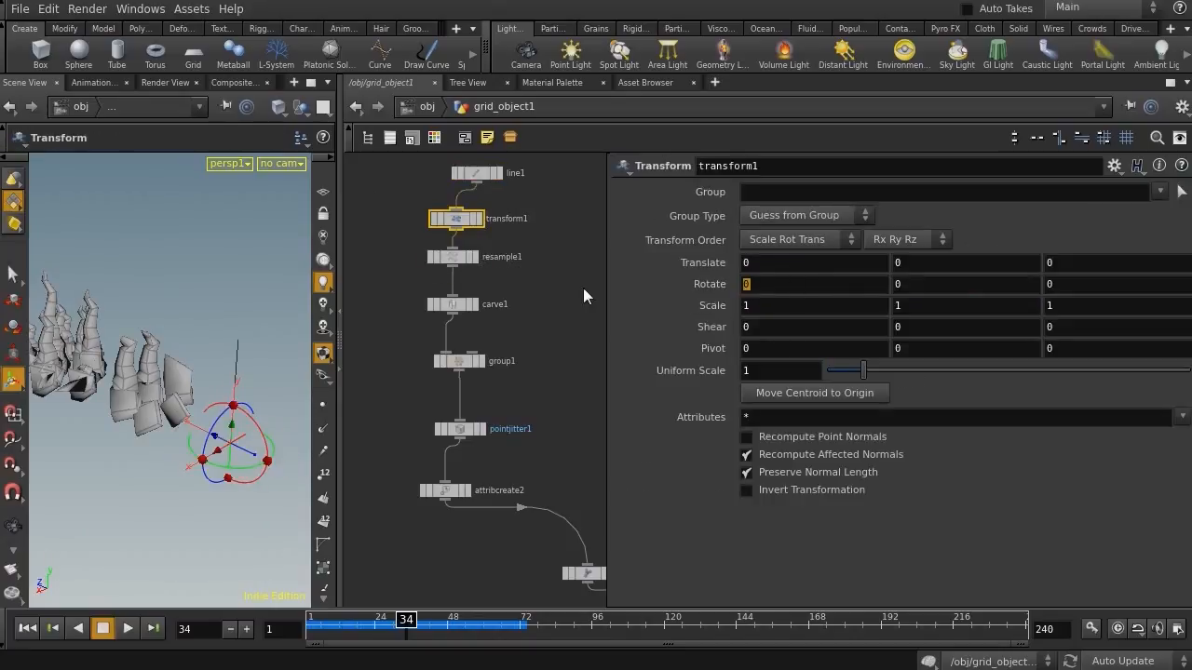
key(ctrl+v)
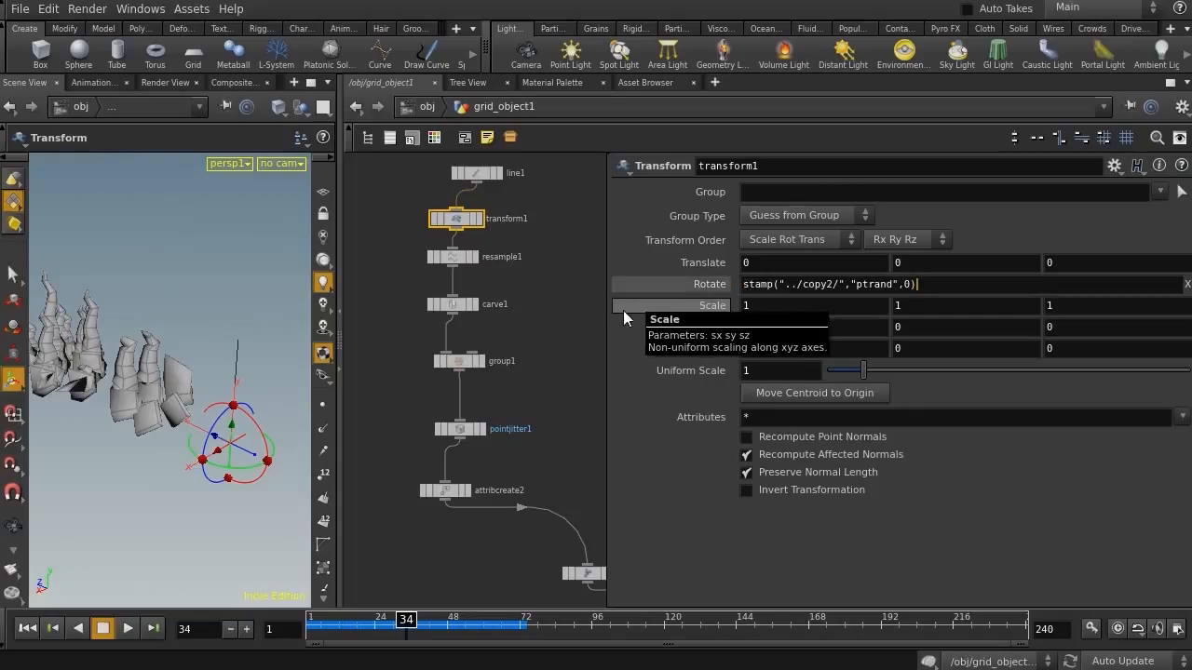
text(*20)
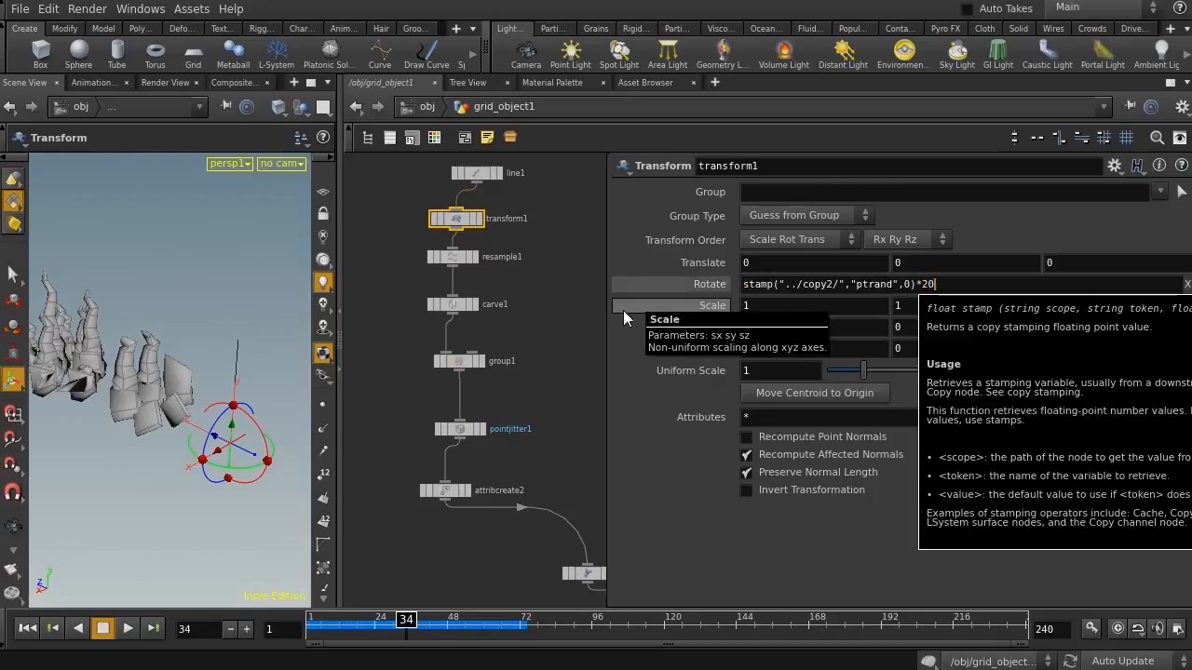
key(Return)
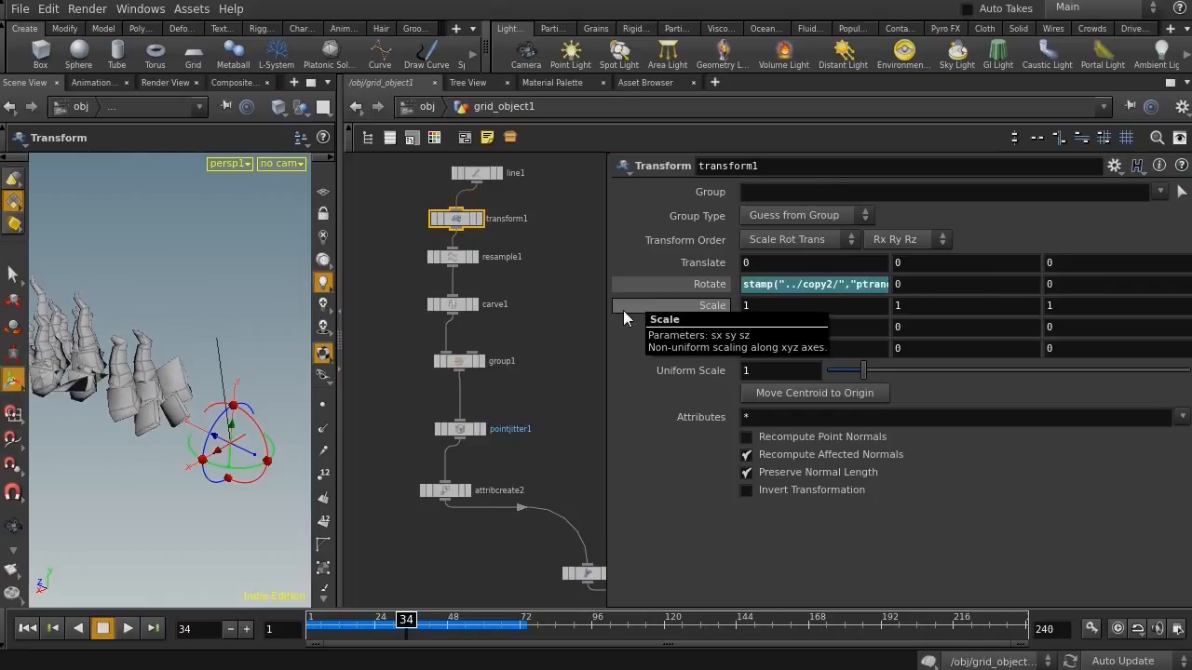
Fix the copy2 path in the Transform's X rotation expression
click(816, 284)
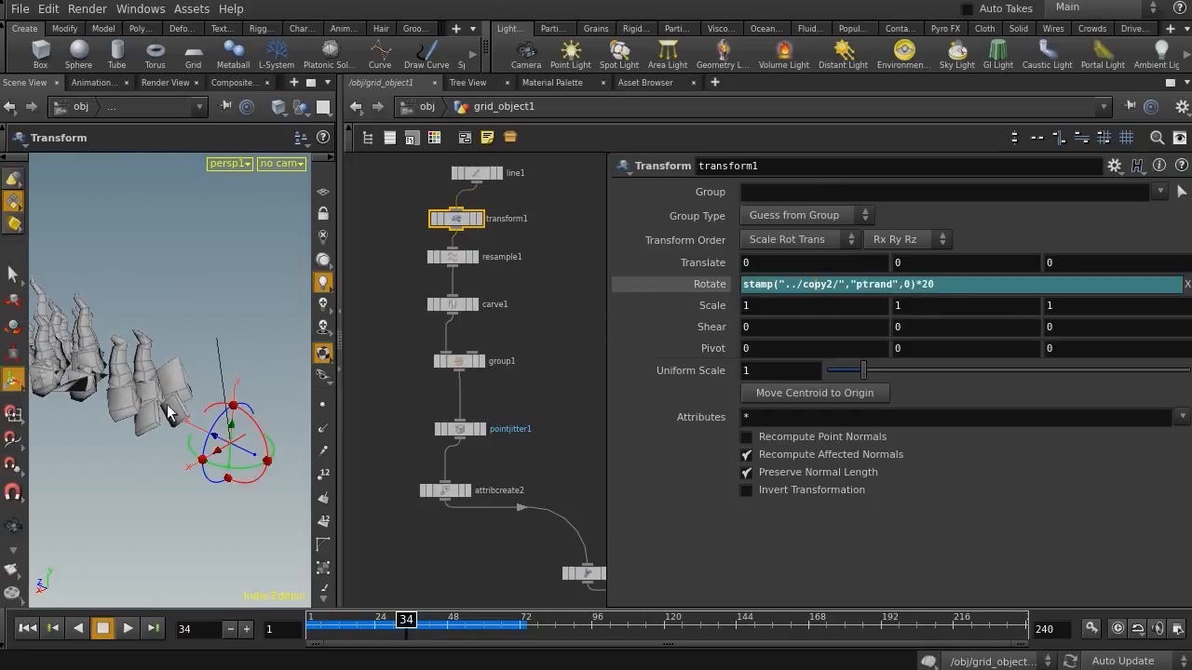
click(113, 364)
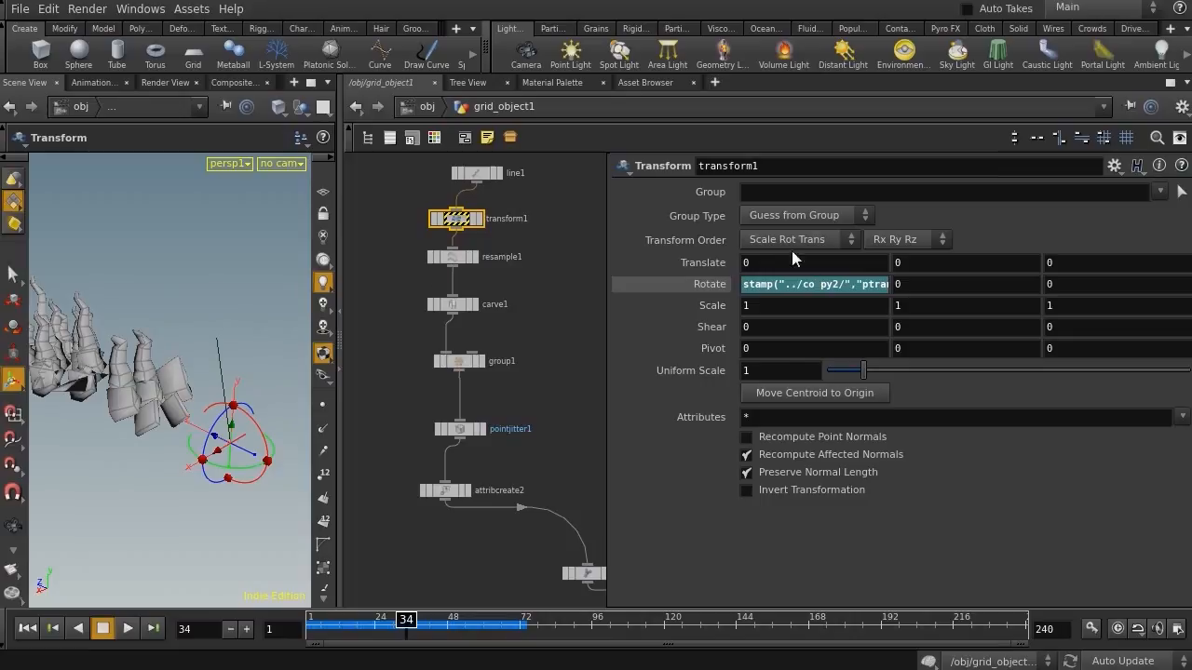
click(794, 285)
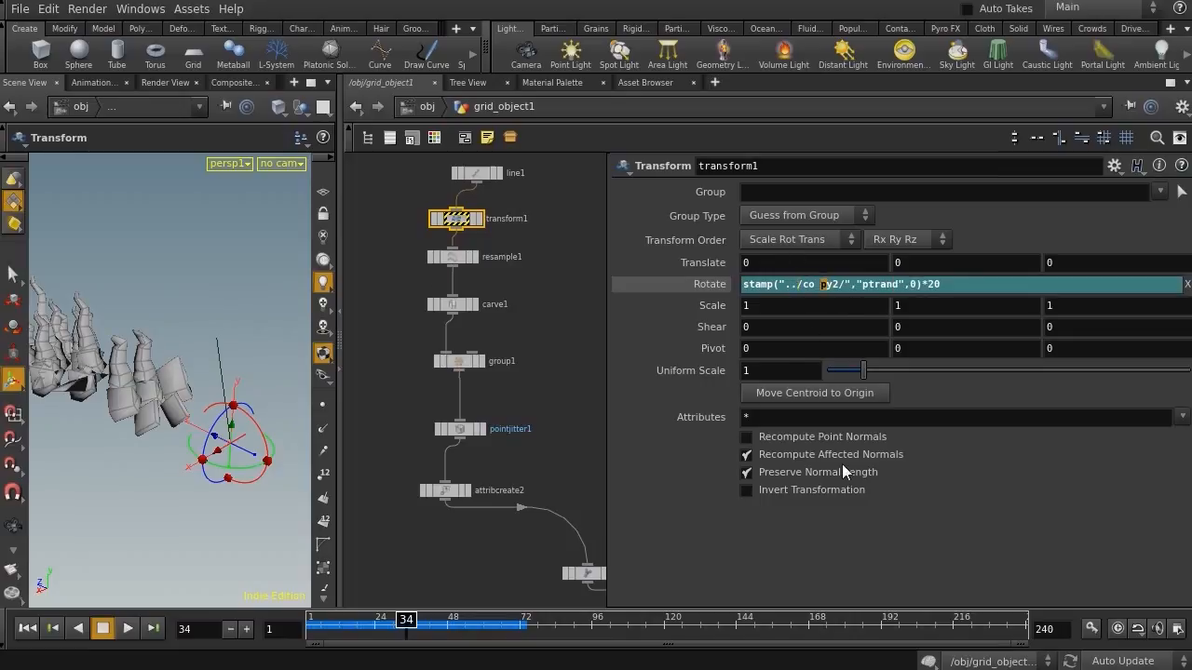
key(BackSpace)
key(BackSpace)
text(p)
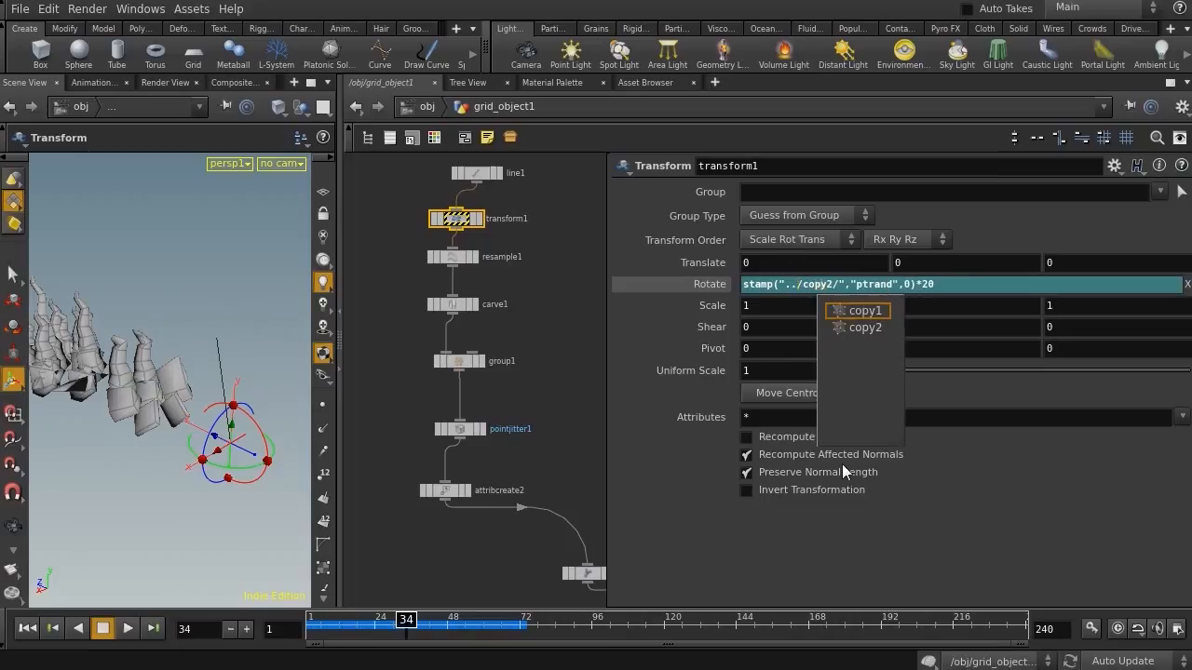
key(Return)
Copy the Transform's X rotation expression into its Z rotation field
click(527, 288)
alt+drag(244, 316, 196, 318)
click(795, 288)
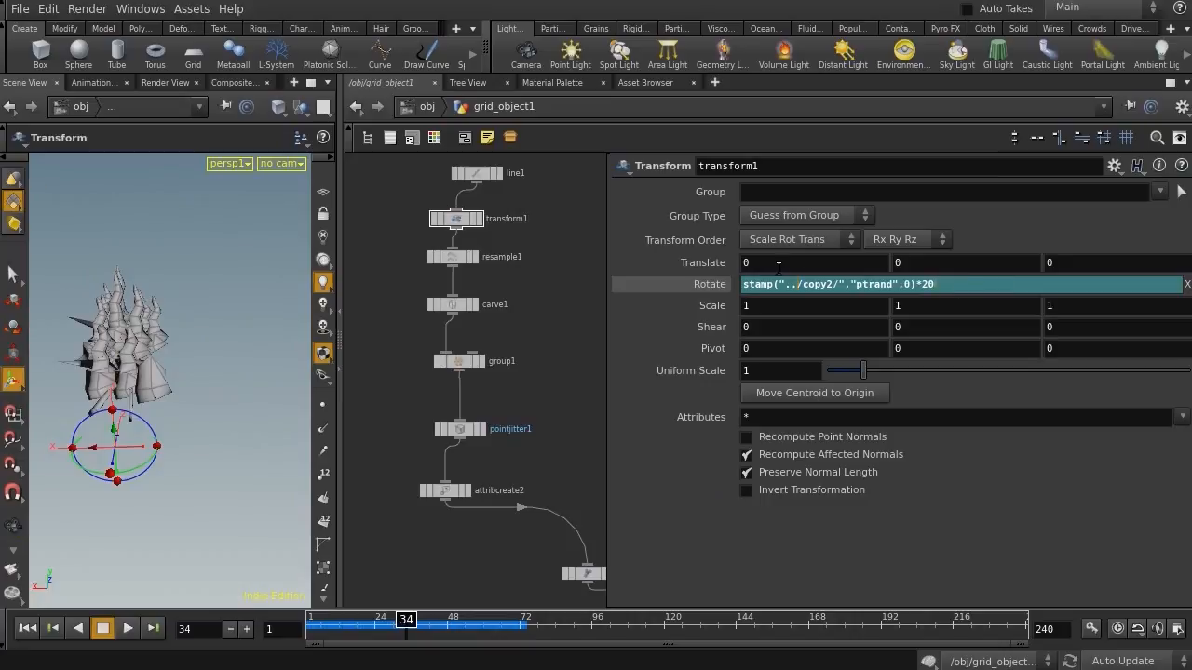
key(ctrl+a)
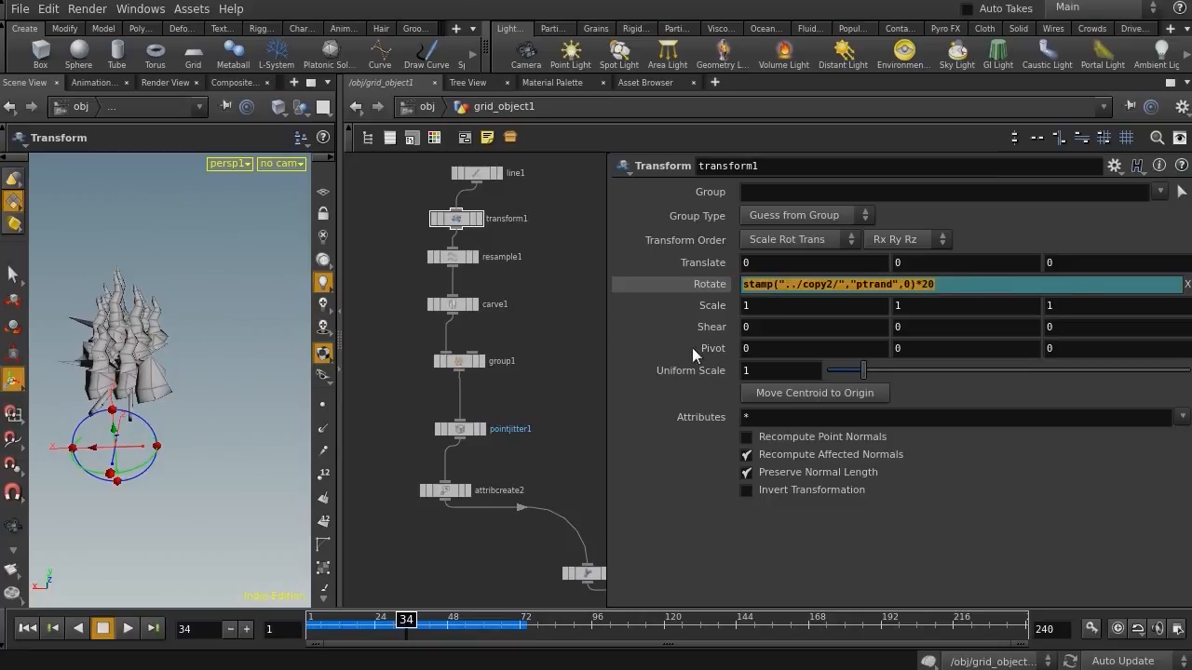
key(Tab)
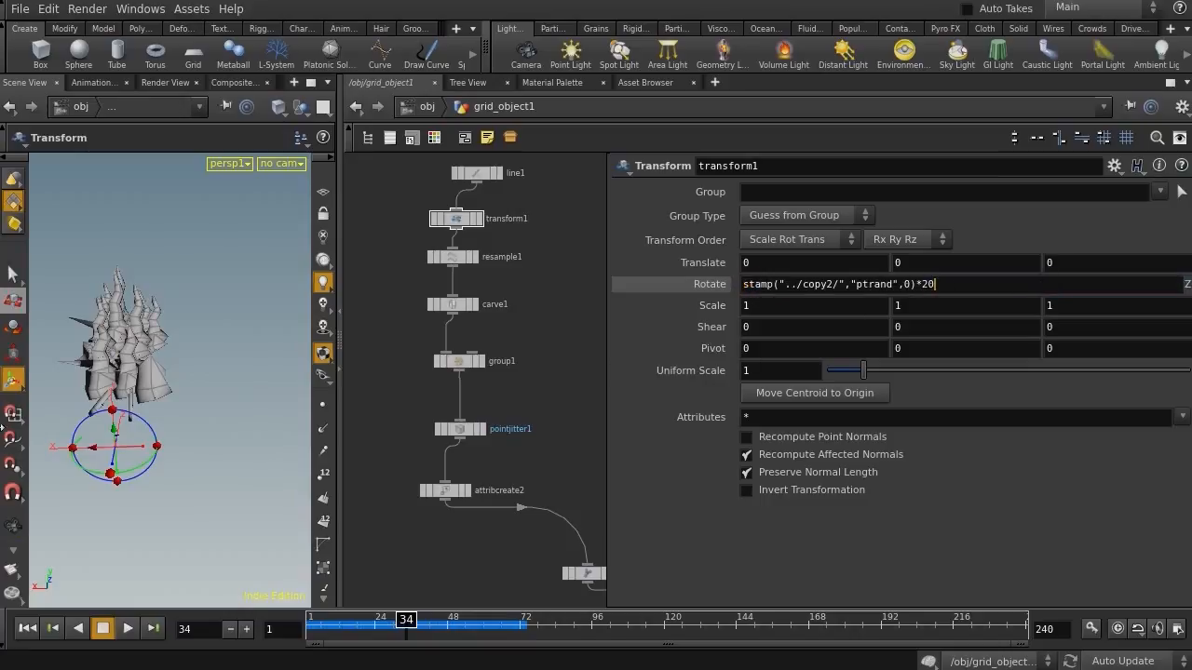
key(Return)
key(s)
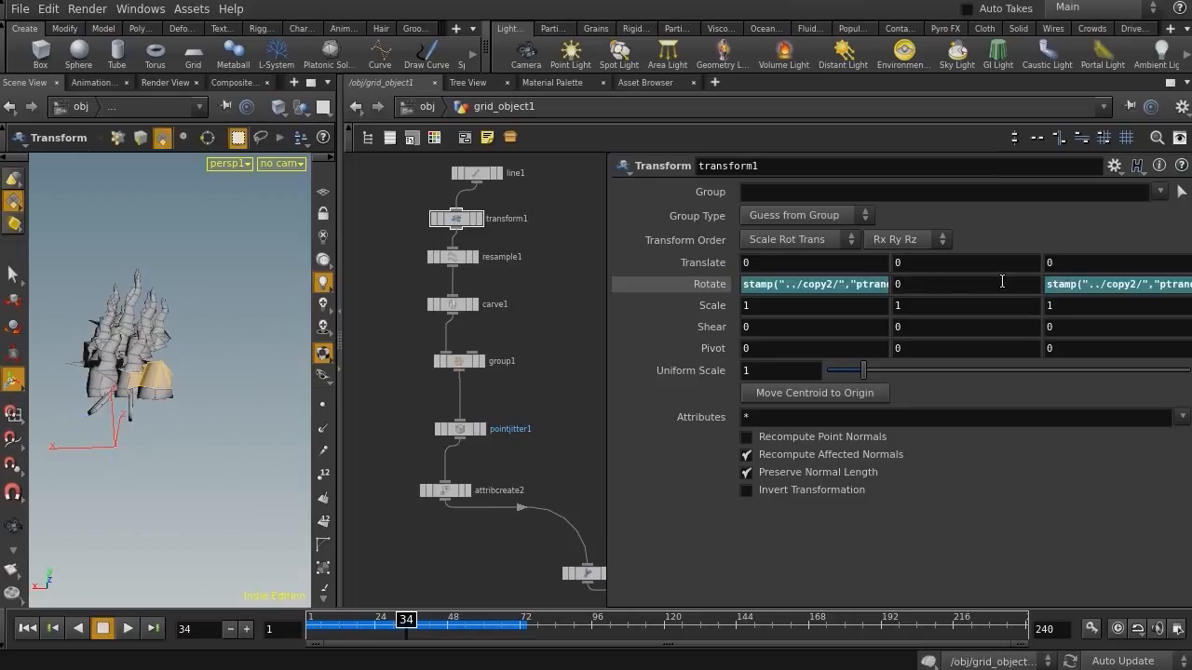
Change the Z rotation expression to rand(stamp("../copy2/","ptrand",0))*20 for a different random tilt per copy
click(1072, 283)
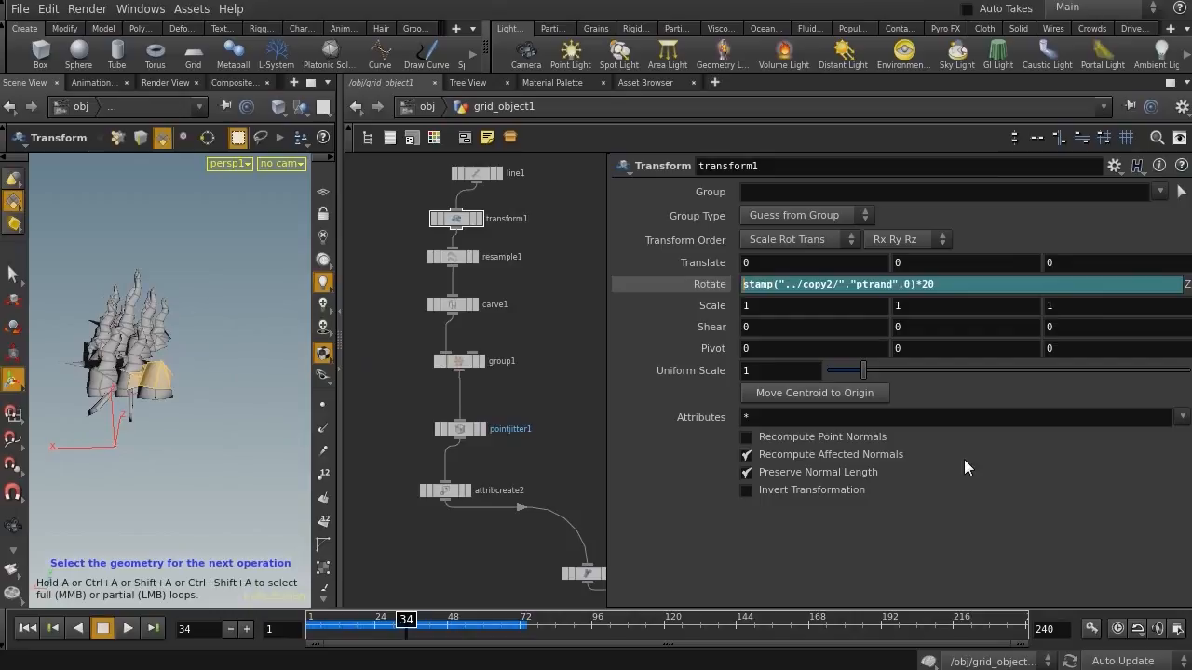
text(rand)
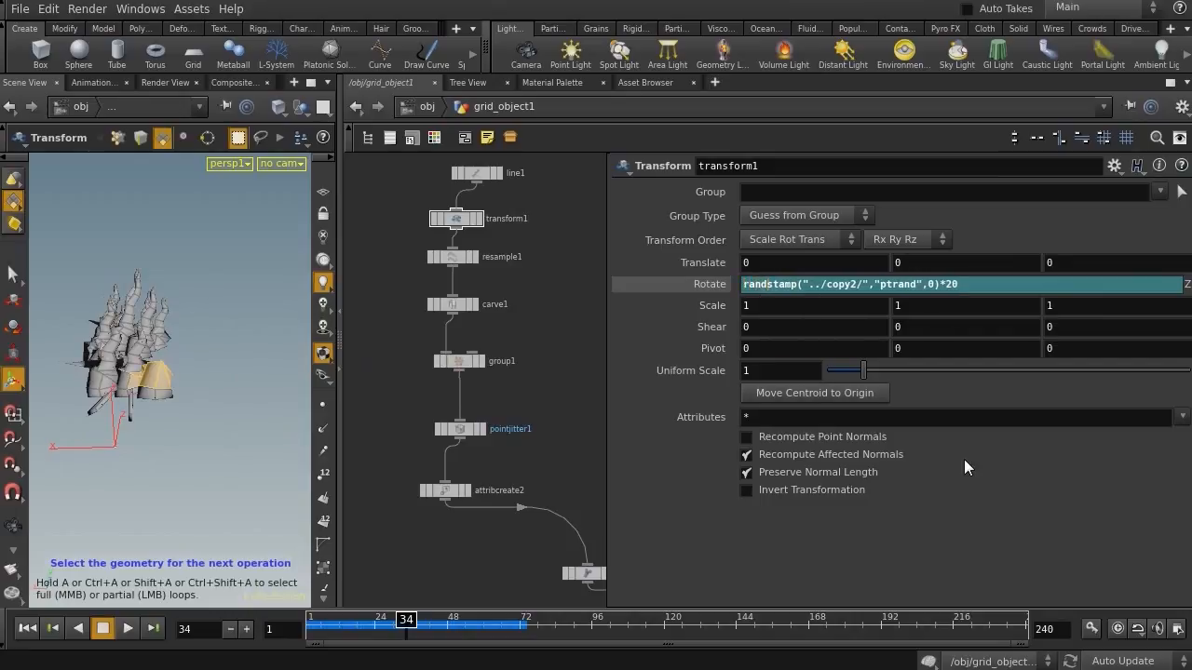
text(()
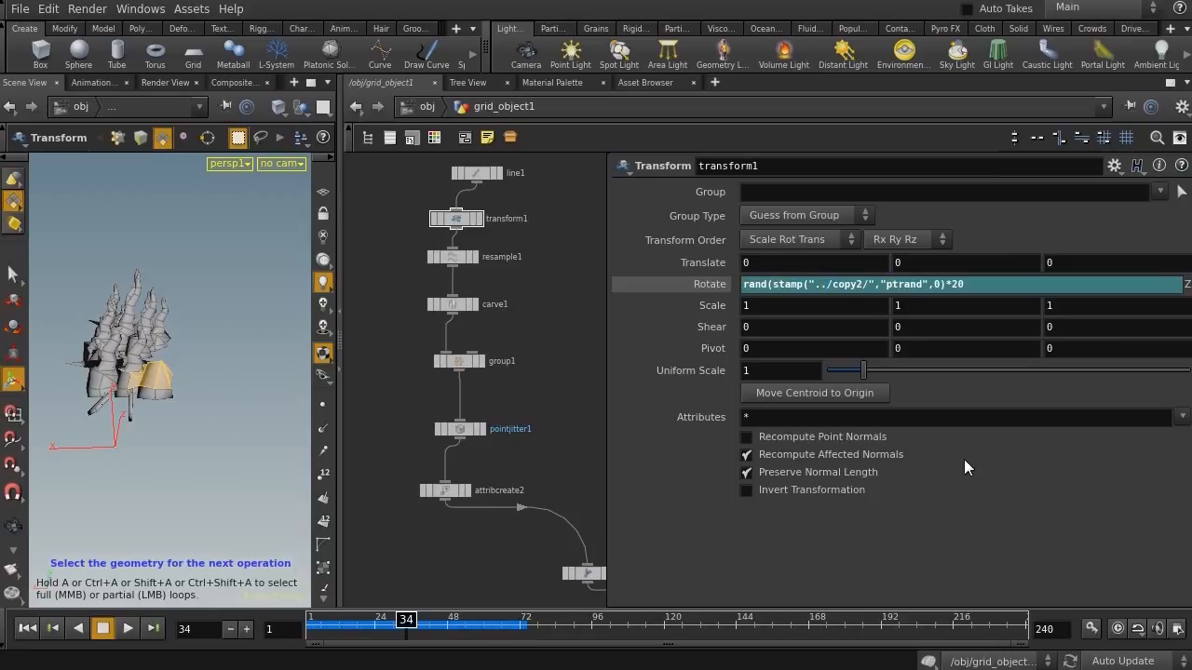
key(Right)
key(Right)
key(Right)
key(Right)
text())
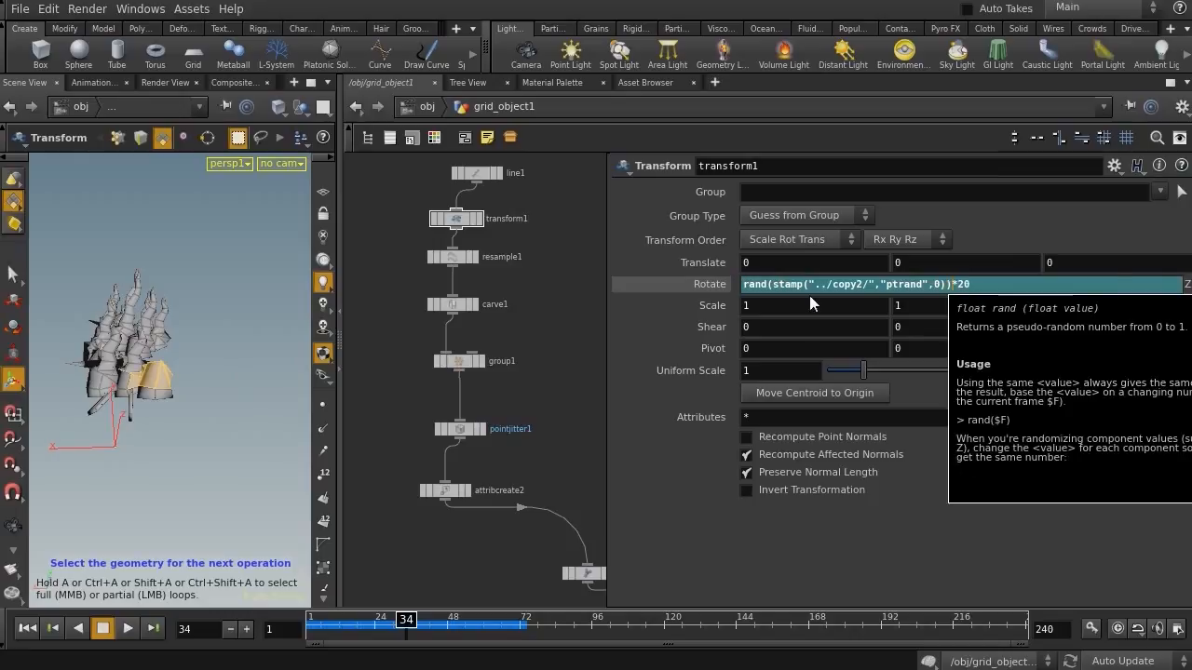
key(Return)
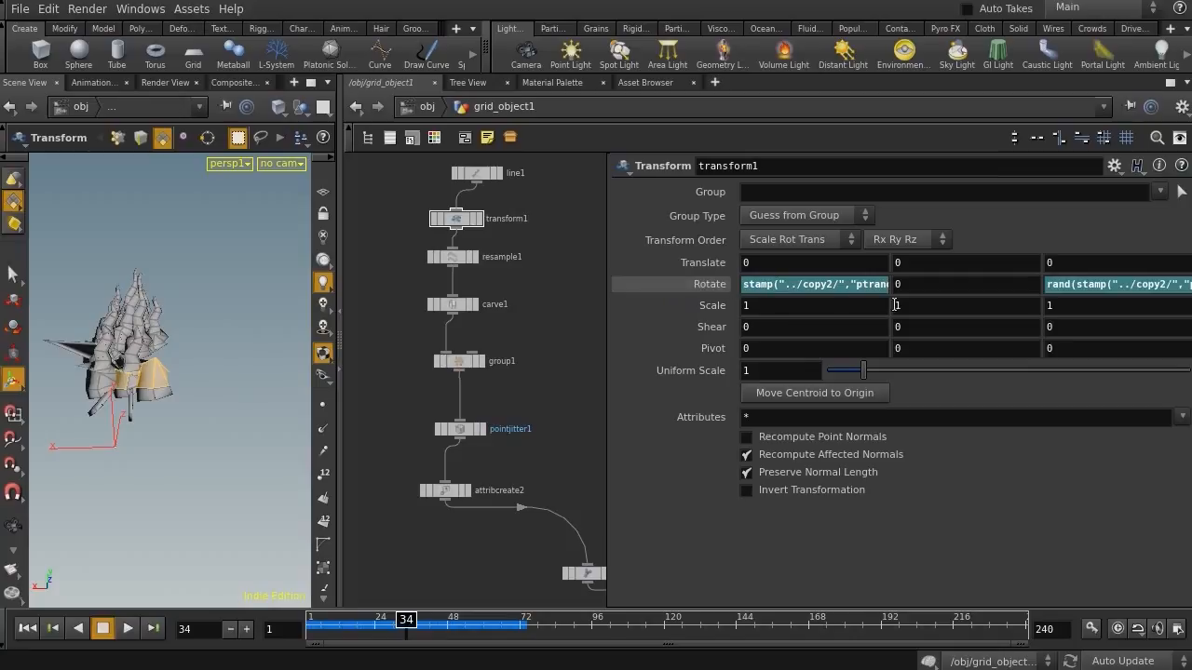
Add +234234 inside the Z rotation's rand expression so it uses a different random seed
click(1129, 284)
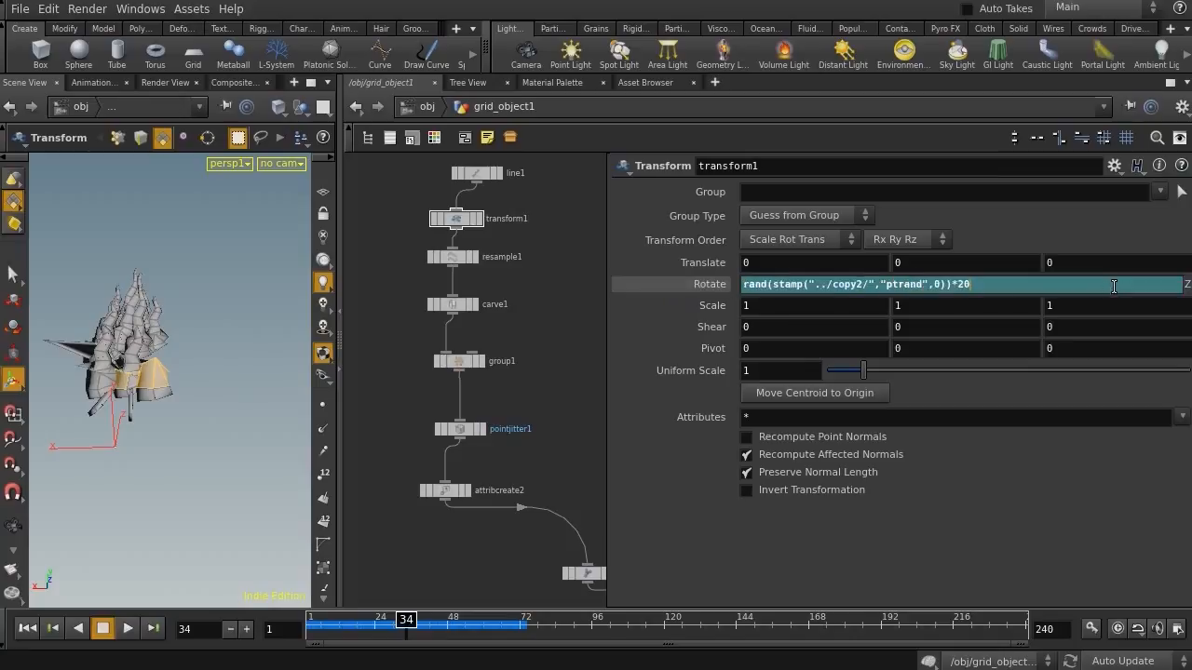
click(948, 285)
text(+234234)
key(Return)
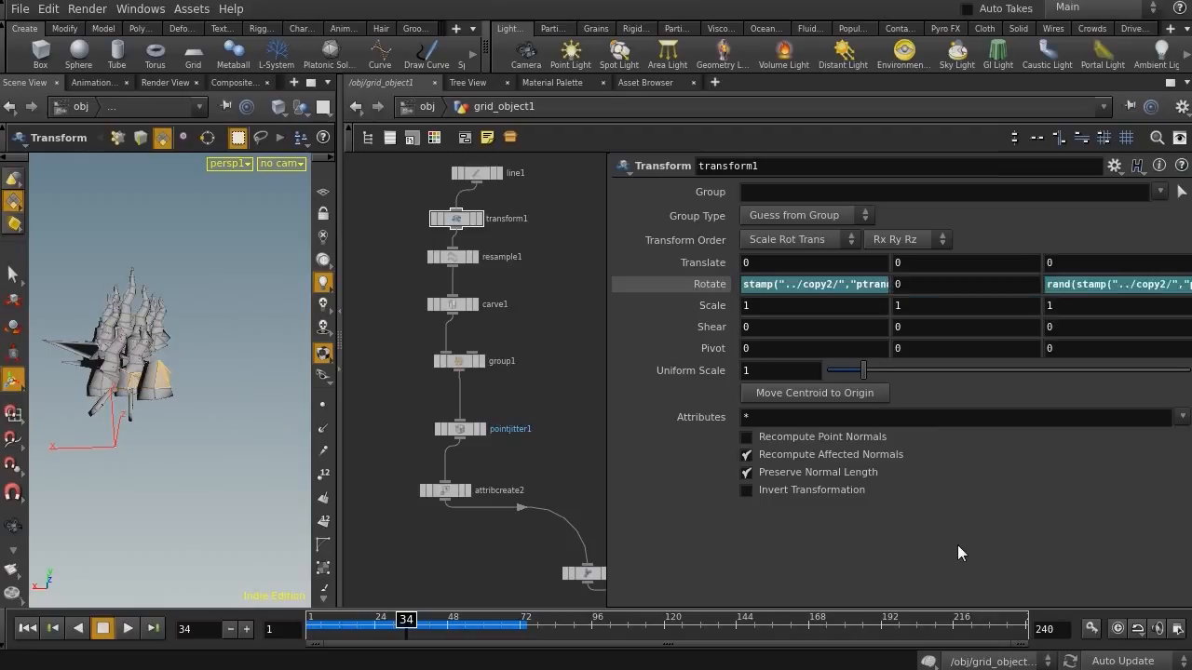
Inspect the copied wires in the viewport from several angles, then return to the Transform node
middle_drag(564, 450, 435, 236)
middle_drag(480, 442, 415, 338)
click(520, 436)
alt+drag(99, 326, 124, 347)
alt+middle_drag(133, 328, 238, 336)
alt+drag(142, 346, 109, 322)
alt+right_drag(126, 317, 181, 320)
alt+drag(181, 319, 177, 342)
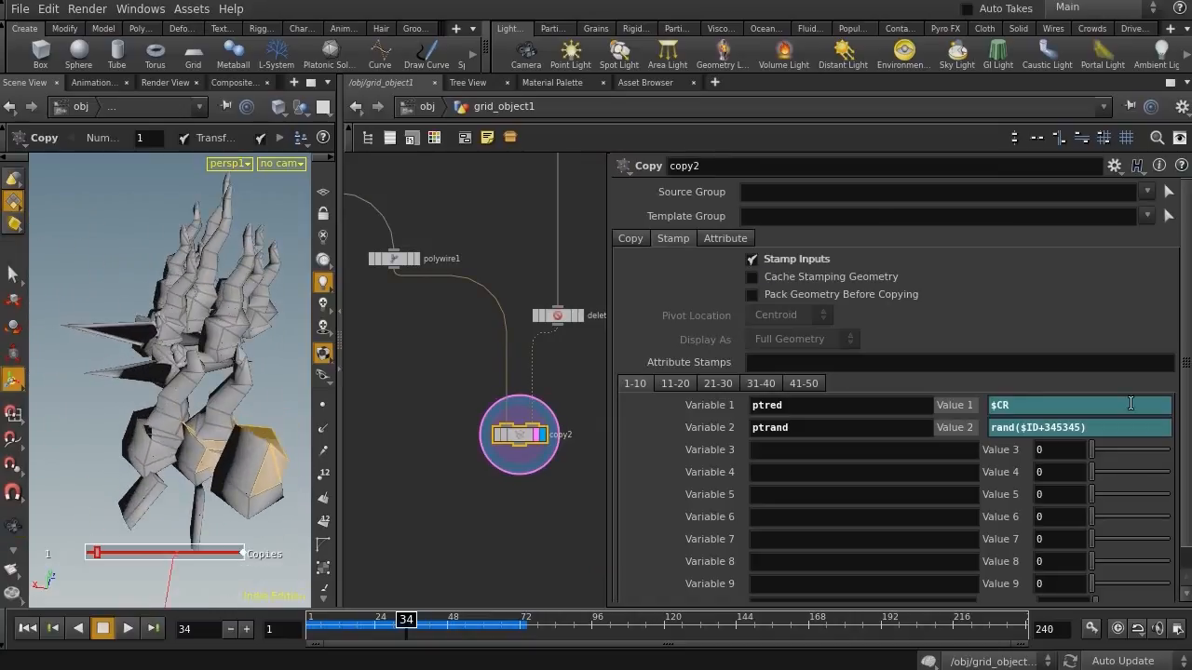
middle_drag(415, 362, 543, 588)
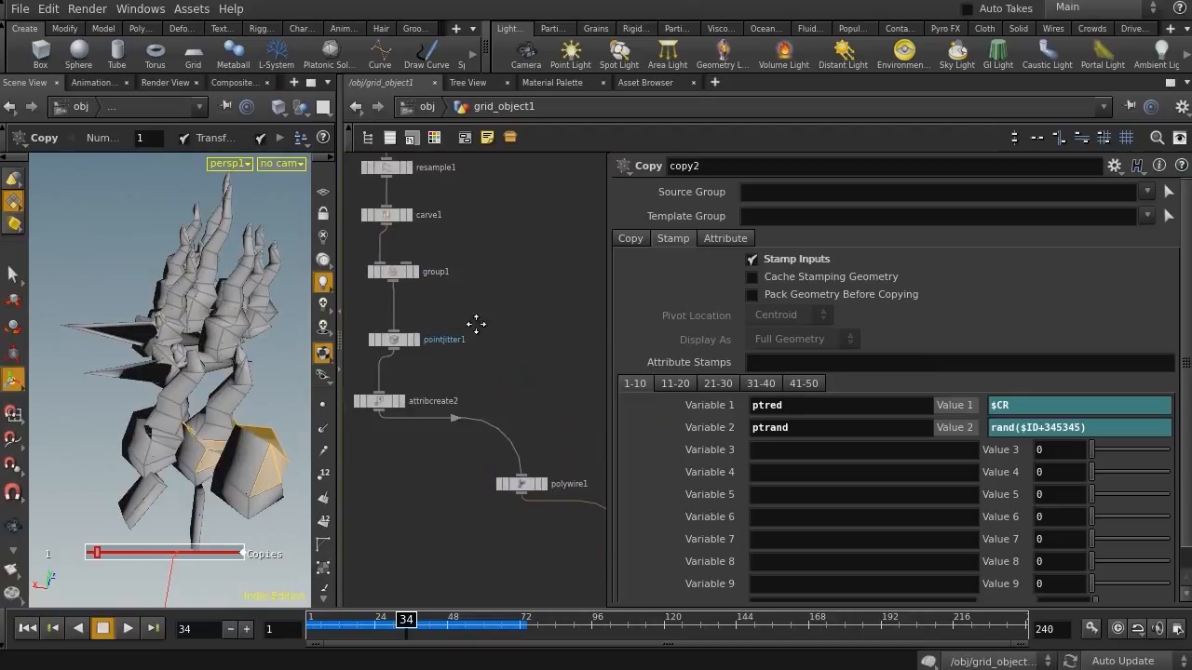
middle_drag(471, 322, 541, 413)
click(466, 221)
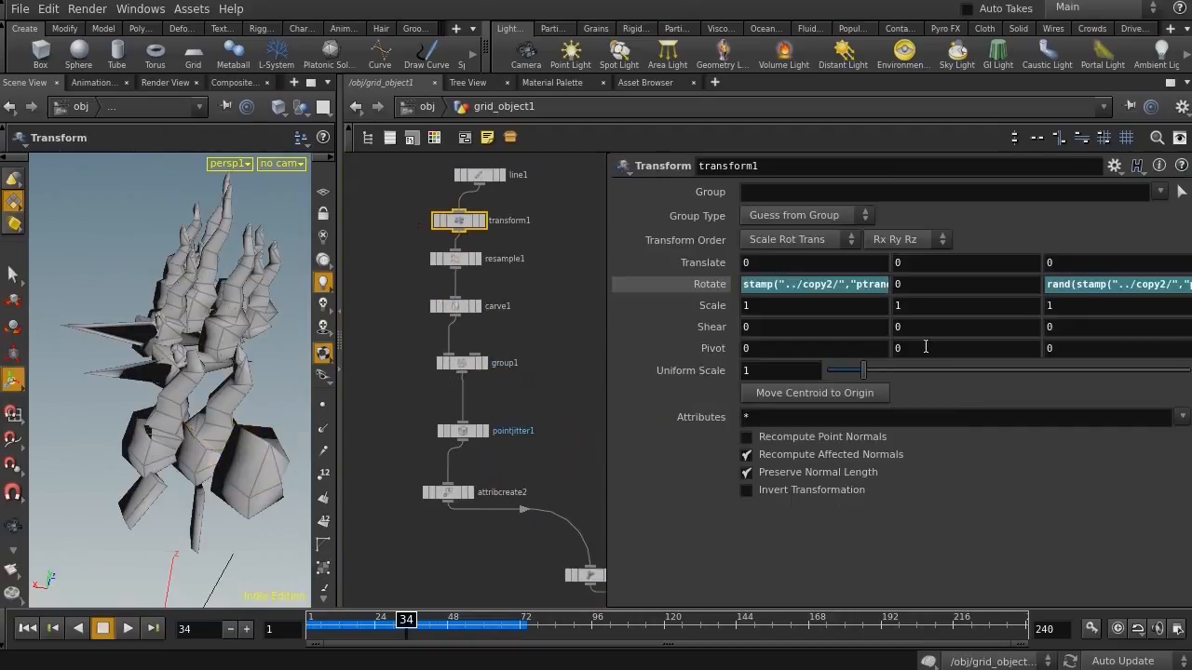
Rewrite the Z rotation as (2*rand(stamp("../copy2/","ptrand",0)+234234)-1)*20 for tilts in both directions
click(1047, 287)
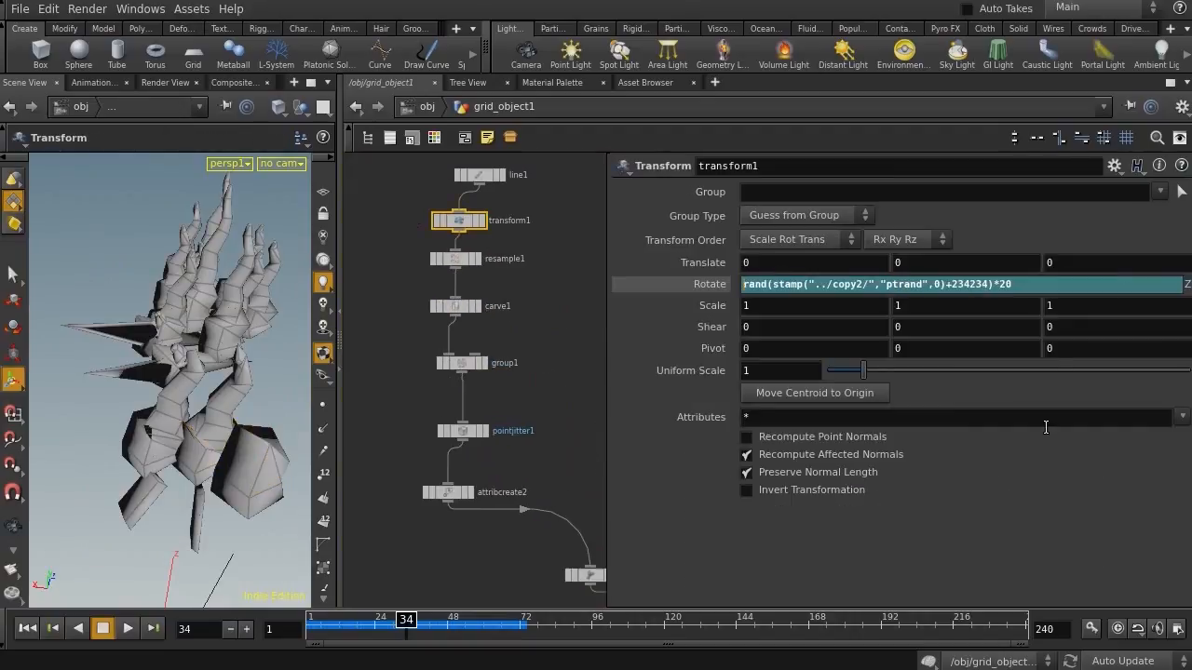
text(2*)
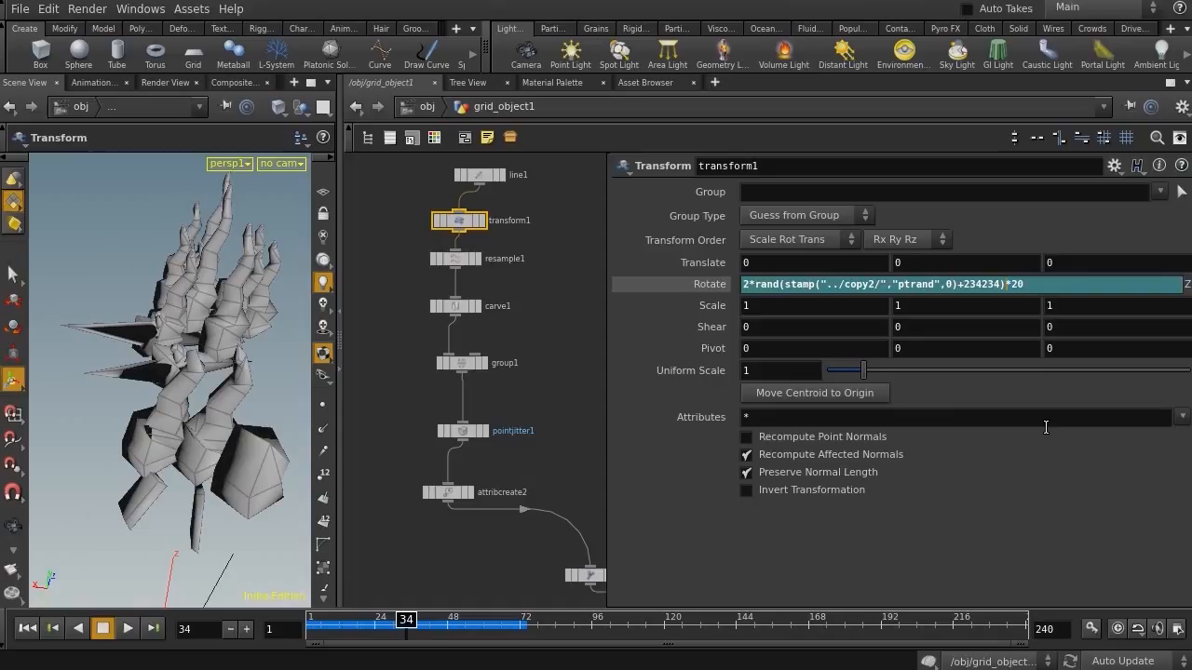
text(-1)
text())
text(()
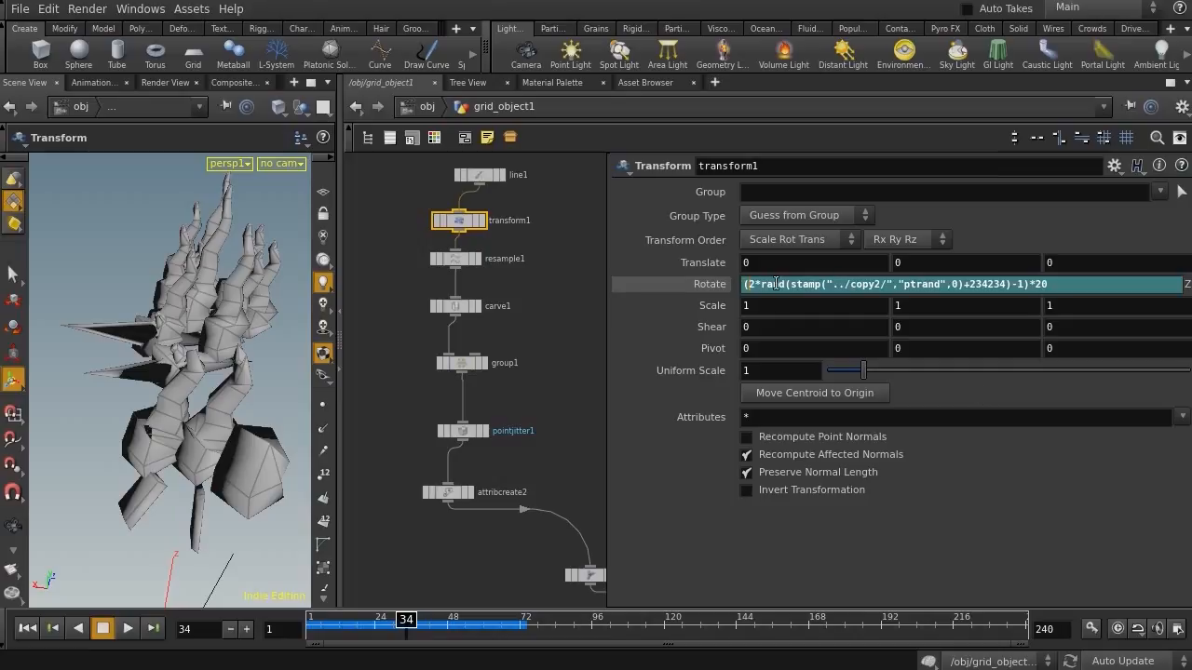
key(Return)
Change the multiplier in the X rotation expression from 20 to 10
click(857, 287)
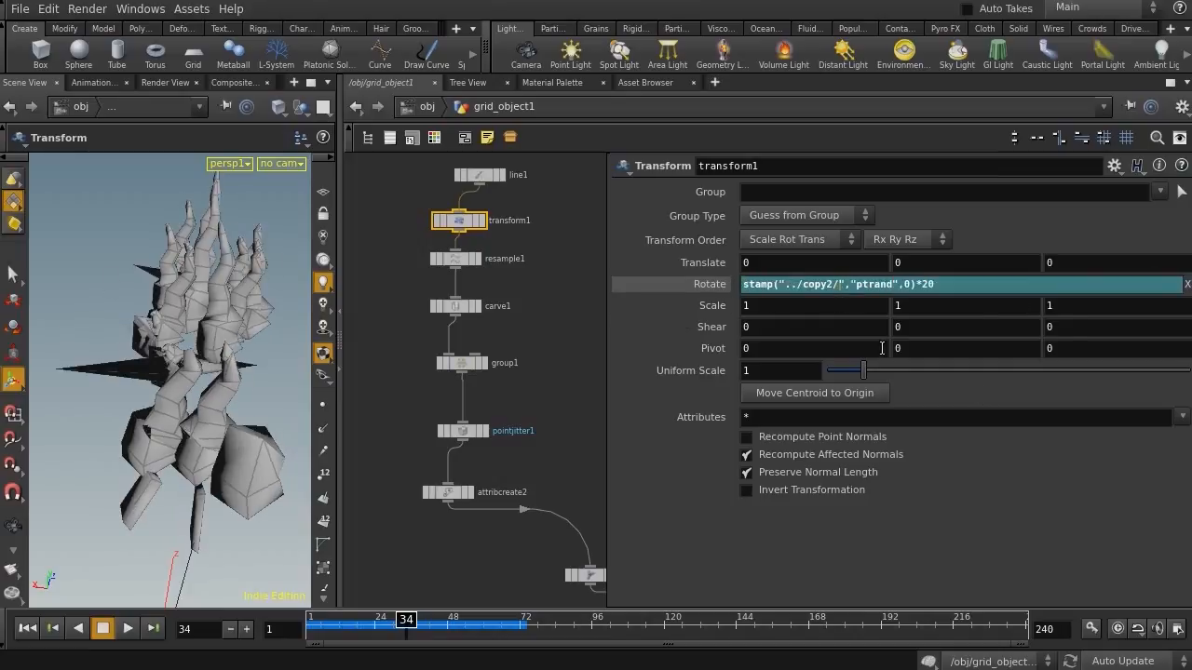
click(582, 380)
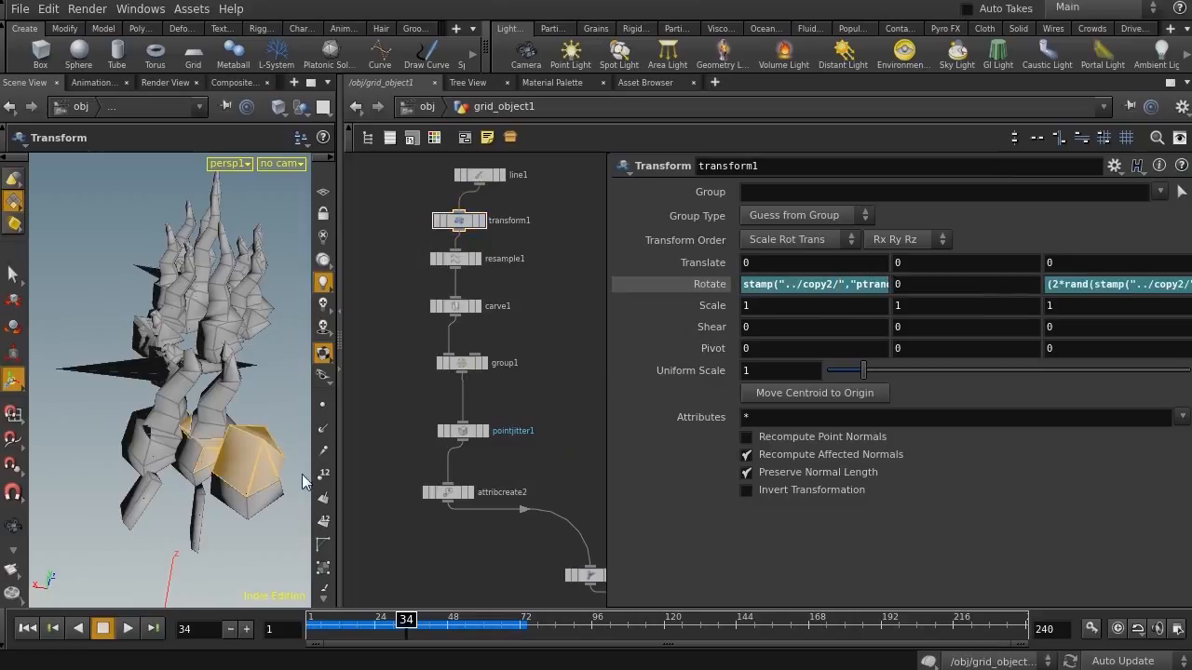
alt+drag(171, 350, 202, 346)
alt+right_drag(202, 346, 149, 316)
alt+drag(149, 317, 75, 305)
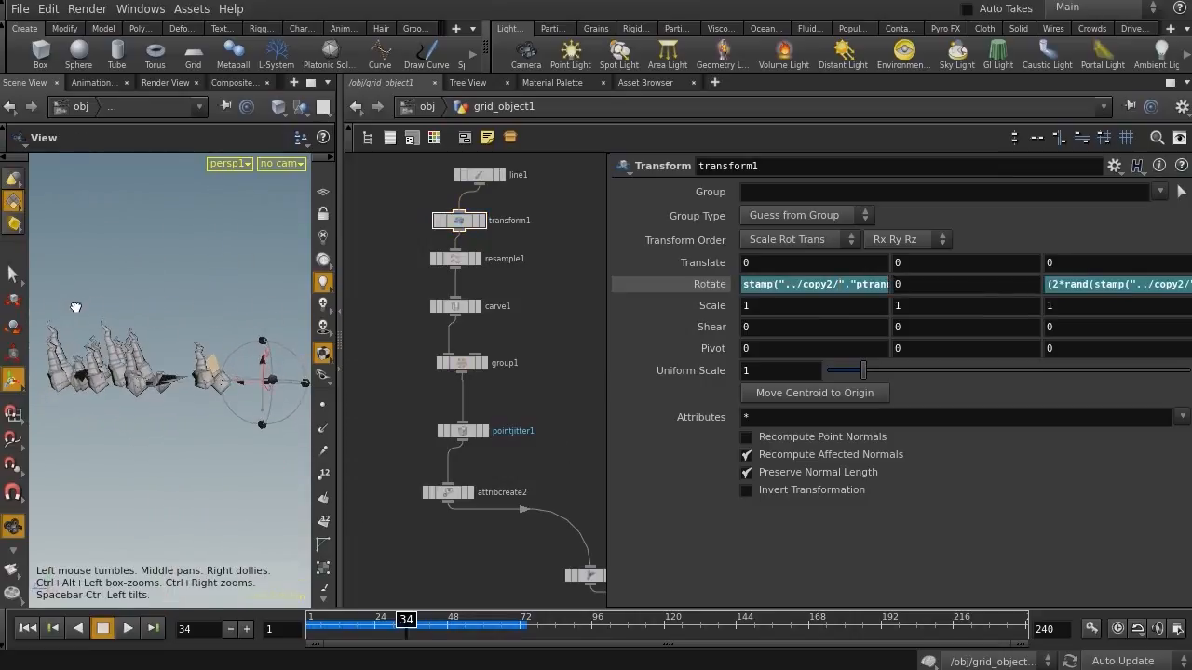
click(785, 284)
double_click(922, 285)
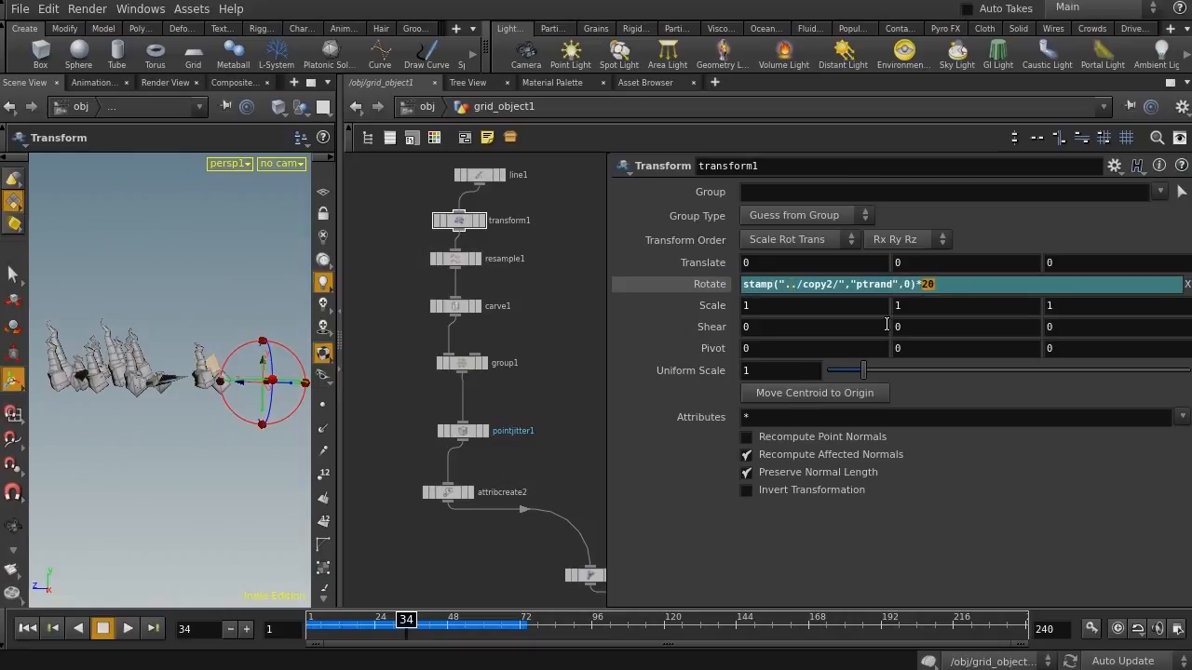
text(10)
key(Return)
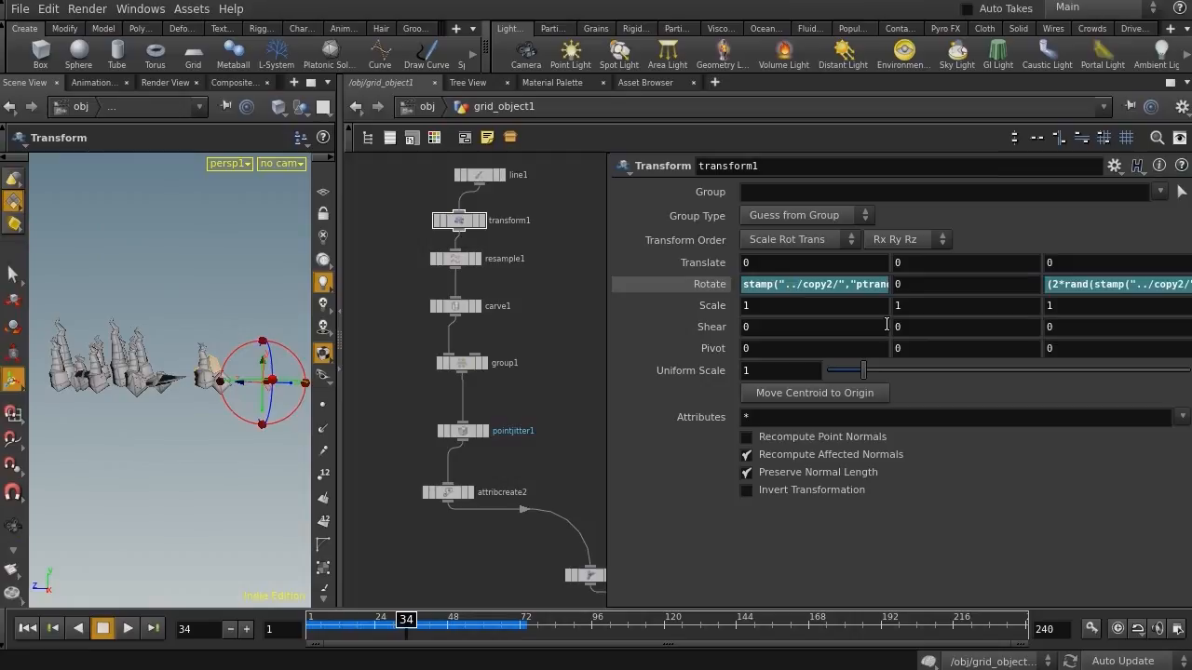
Select the copy2 node and save the scene file
middle_drag(566, 483, 411, 91)
middle_drag(481, 364, 424, 296)
click(511, 302)
key(ctrl+s)
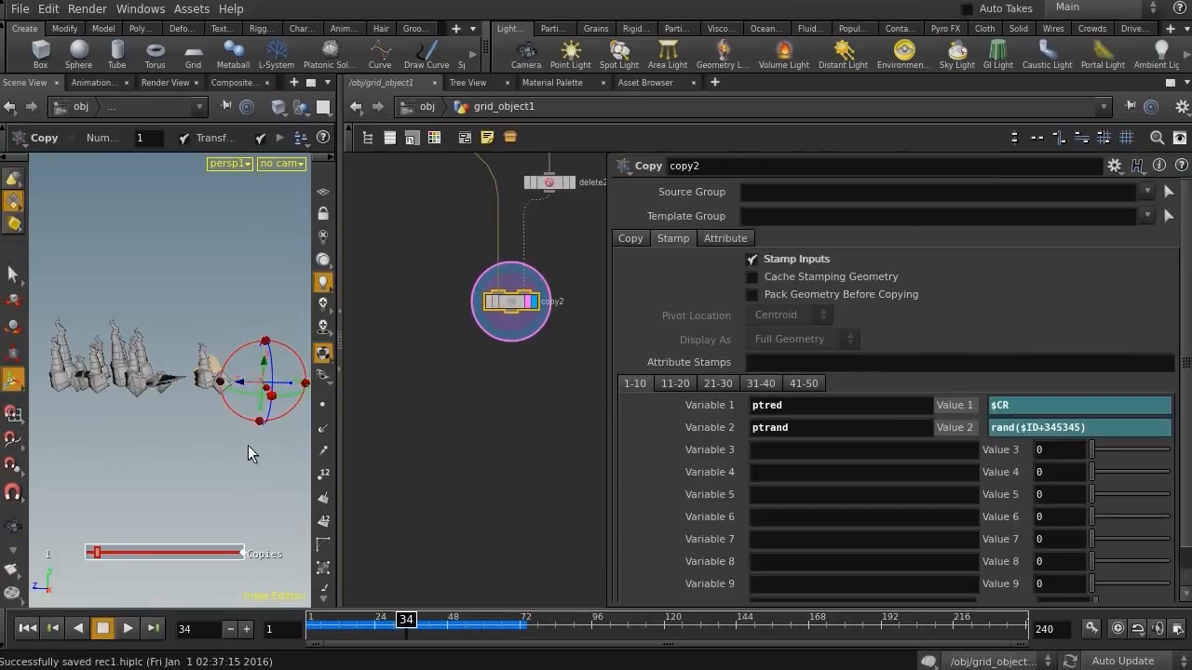
Add a Merge node combining copy2 and copy1, and set it as the displayed node
alt+drag(85, 401, 420, 407)
middle_drag(560, 447, 511, 569)
alt+right_drag(557, 469, 517, 469)
middle_drag(516, 468, 490, 552)
drag(410, 189, 522, 340)
key(Tab)
text(mer)
key(Return)
click(454, 436)
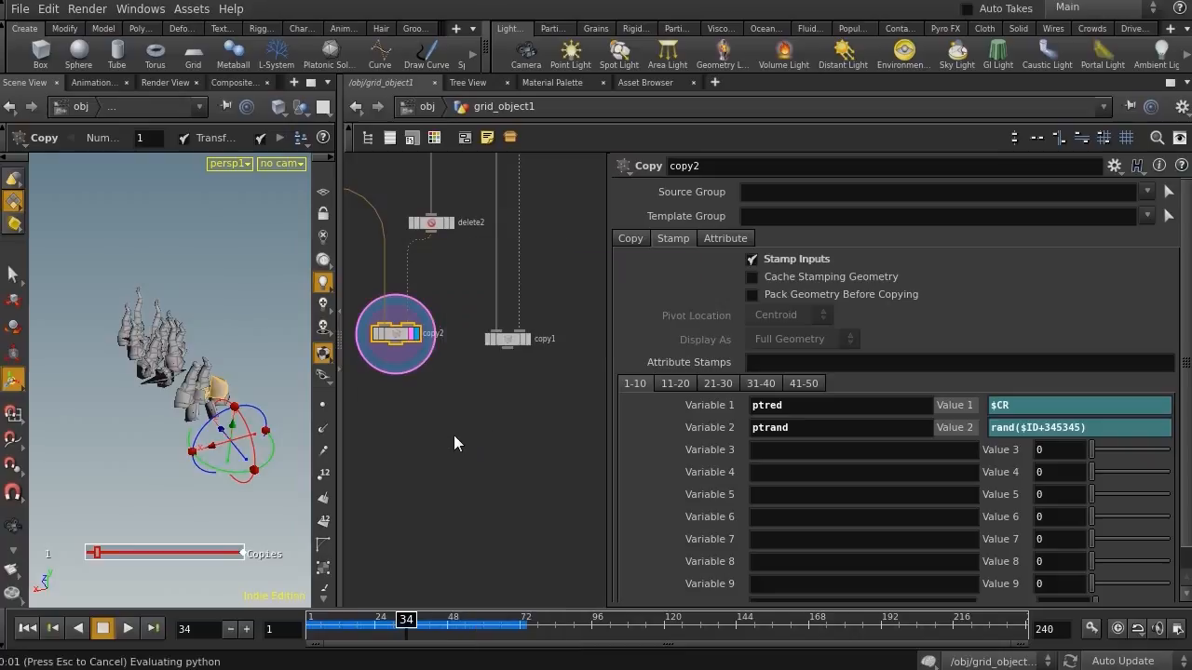
drag(369, 307, 558, 372)
drag(395, 346, 453, 431)
click(471, 433)
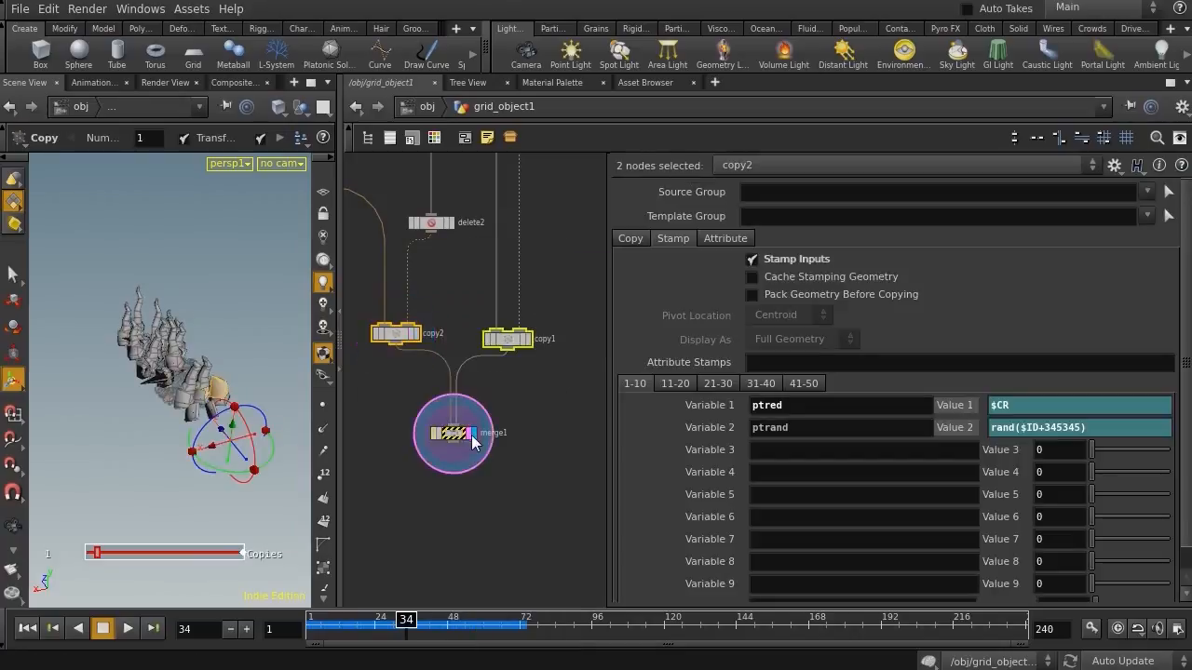
click(469, 435)
Play the timeline from frame 1 and watch the merged growth in the viewport
drag(84, 380, 164, 394)
drag(355, 629, 313, 630)
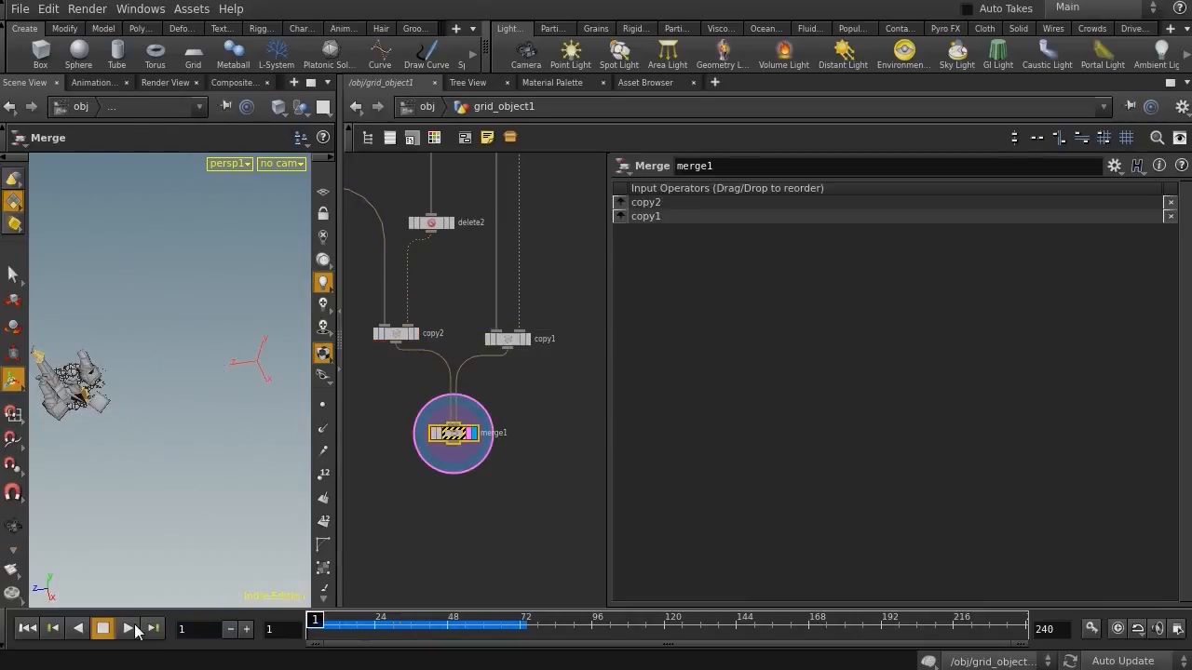
click(129, 628)
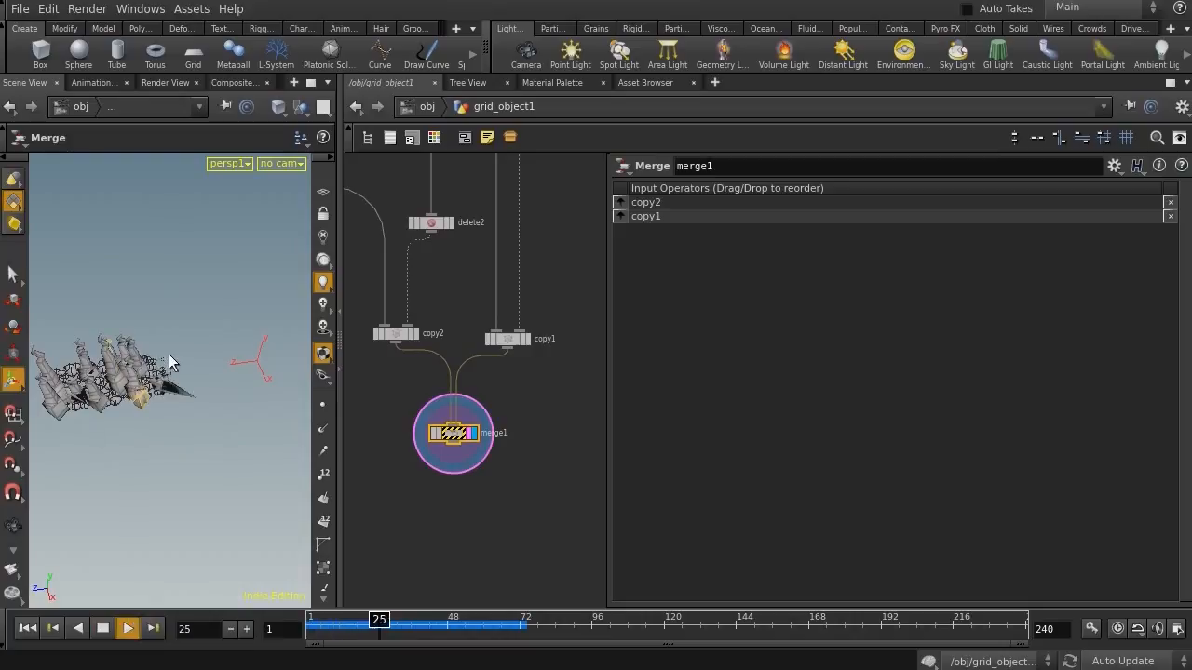
click(236, 480)
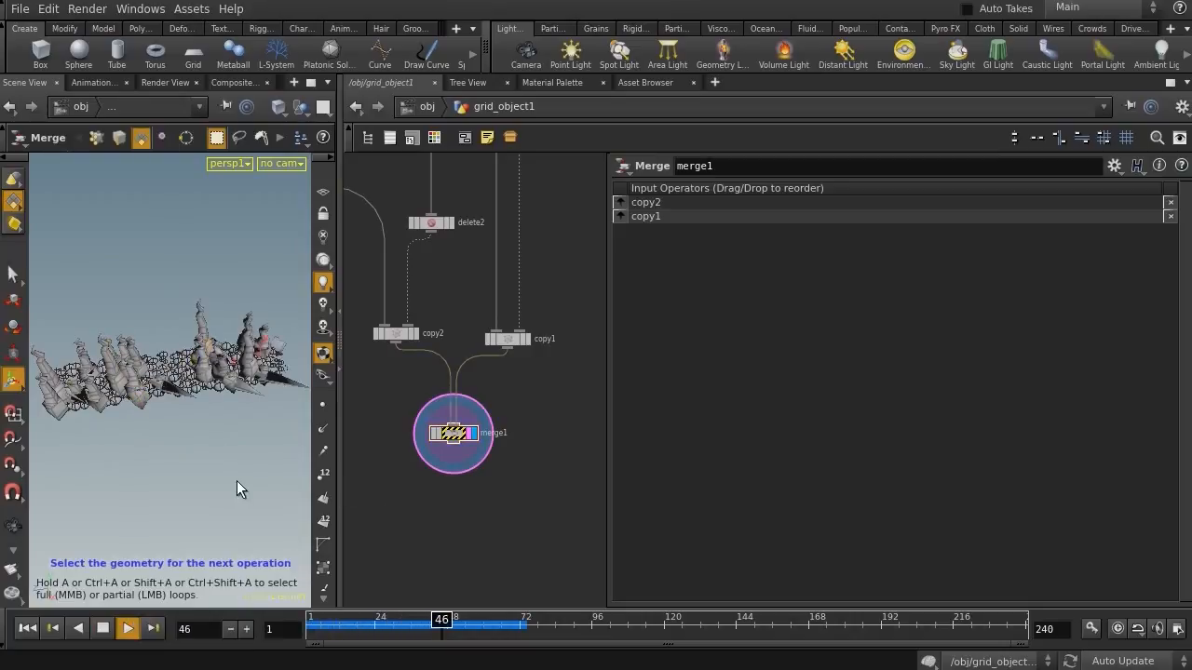
mouse_move(444, 625)
mouse_down()
mouse_move(378, 622)
mouse_move(459, 617)
mouse_up()
alt+drag(181, 383, 241, 403)
middle_drag(496, 562, 491, 373)
key(Tab)
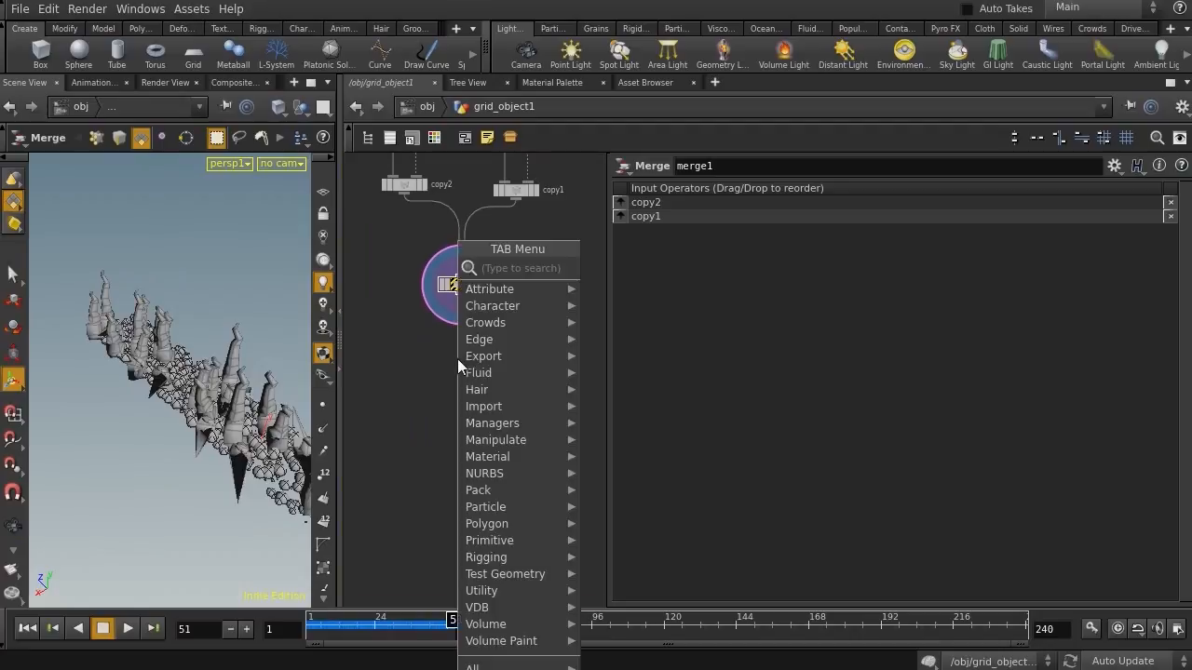
text(con)
key(Down)
key(Down)
key(Down)
key(Down)
key(Down)
key(Down)
key(Return)
click(458, 360)
drag(463, 298, 457, 347)
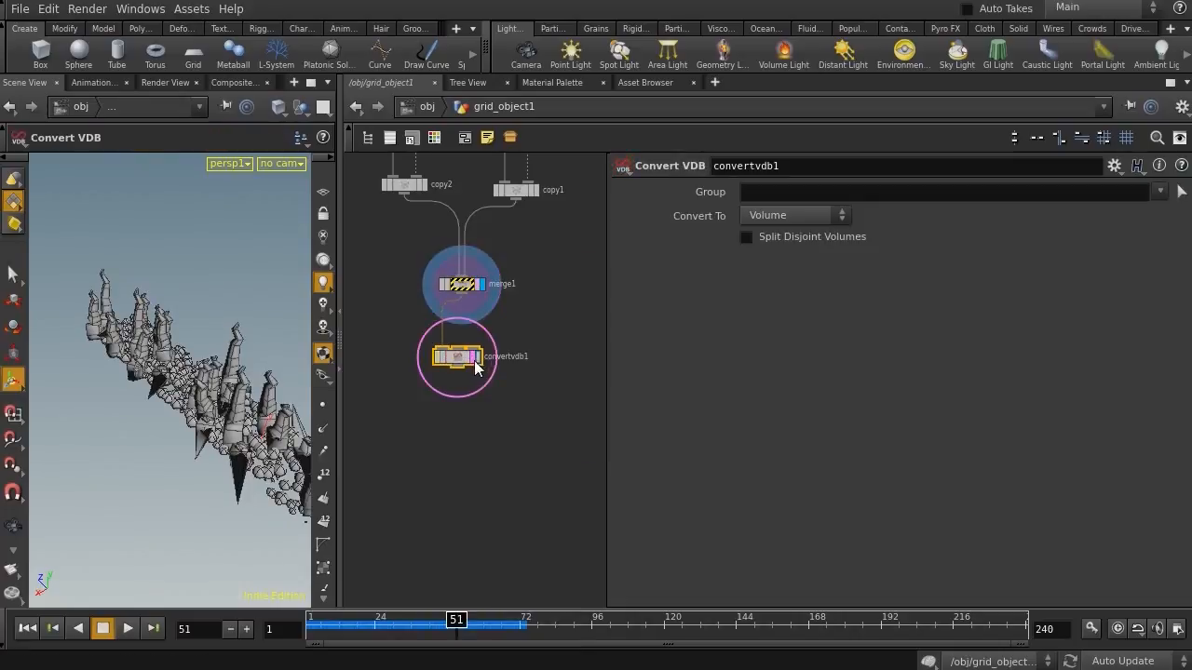
click(476, 359)
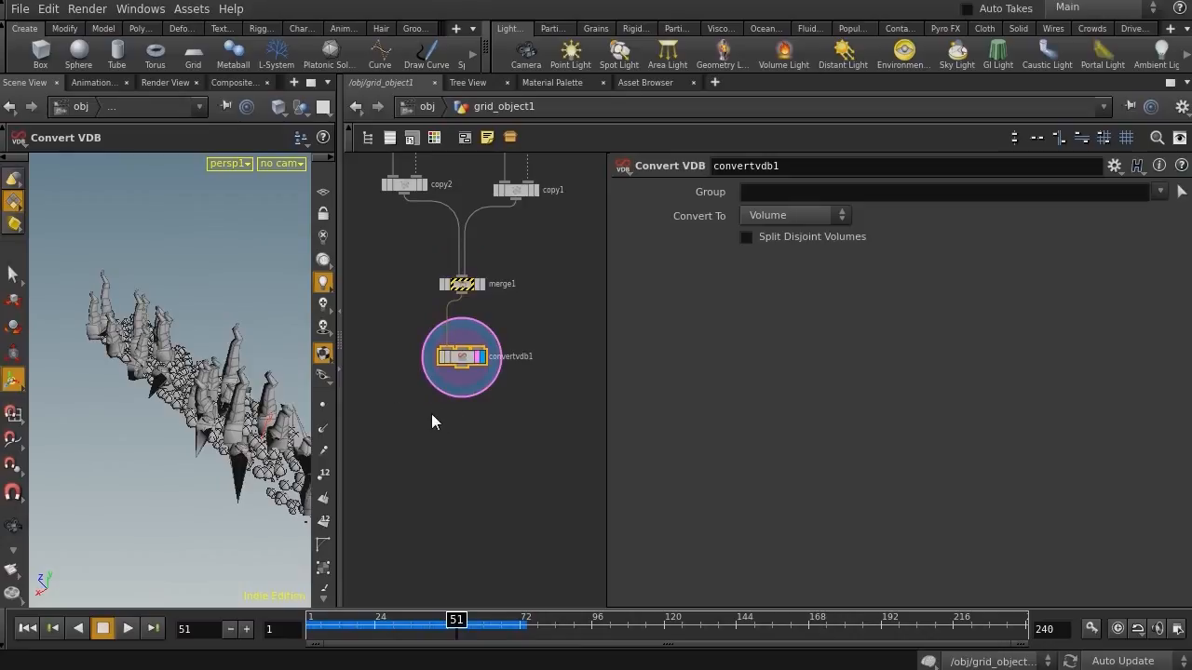
key(Delete)
Add a VDB from Polygons node below merge1, wire it in and display it
key(Tab)
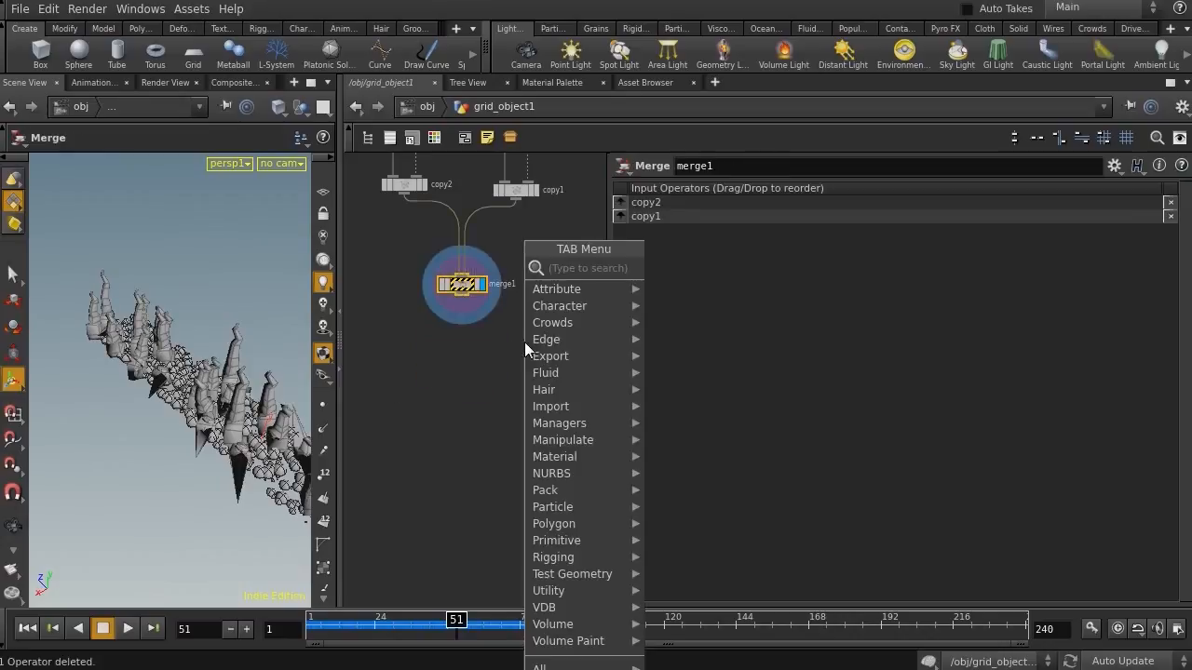
text(vdb)
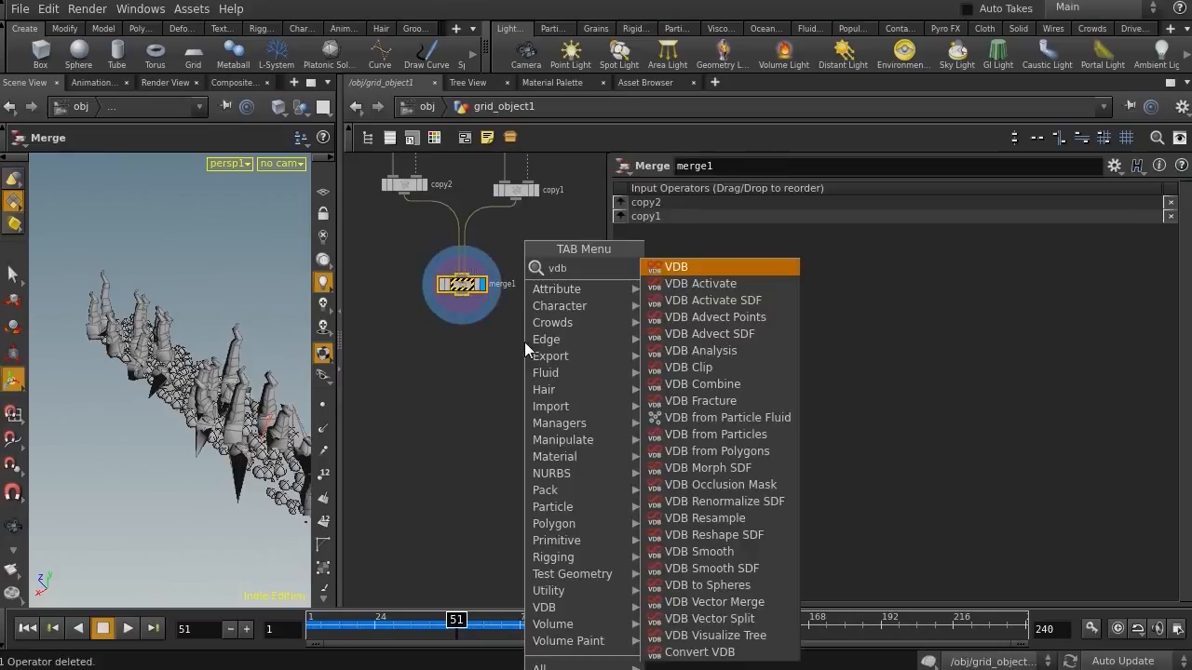
click(715, 451)
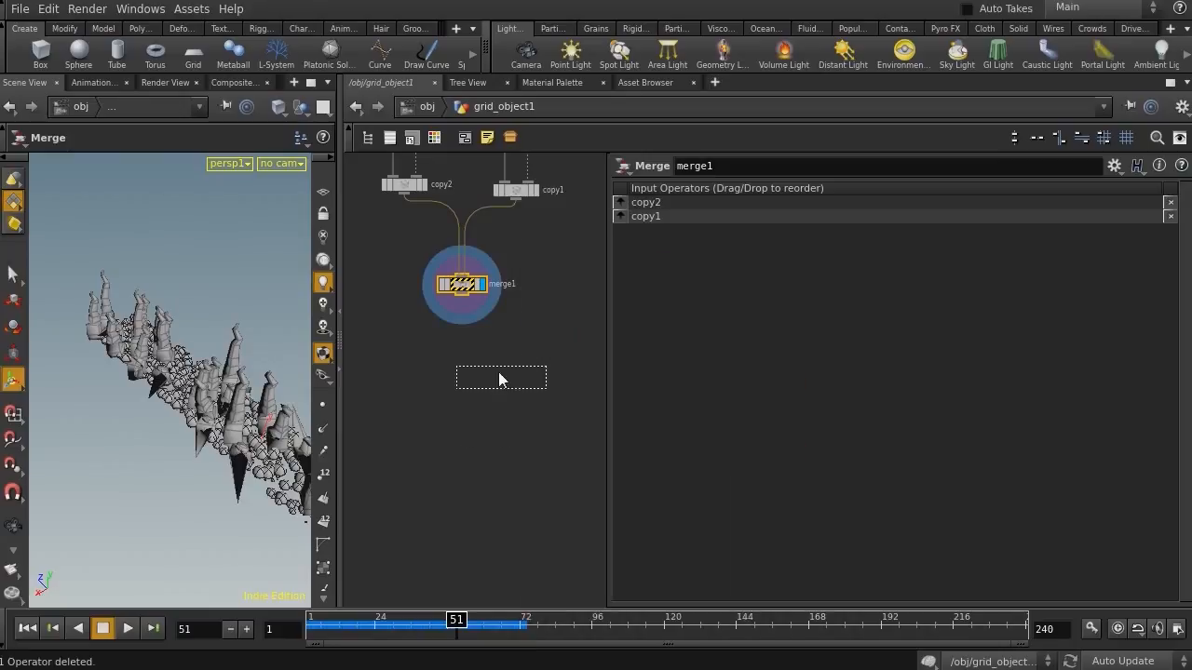
click(489, 346)
scroll(458, 289, up, 3)
drag(457, 281, 465, 386)
click(526, 402)
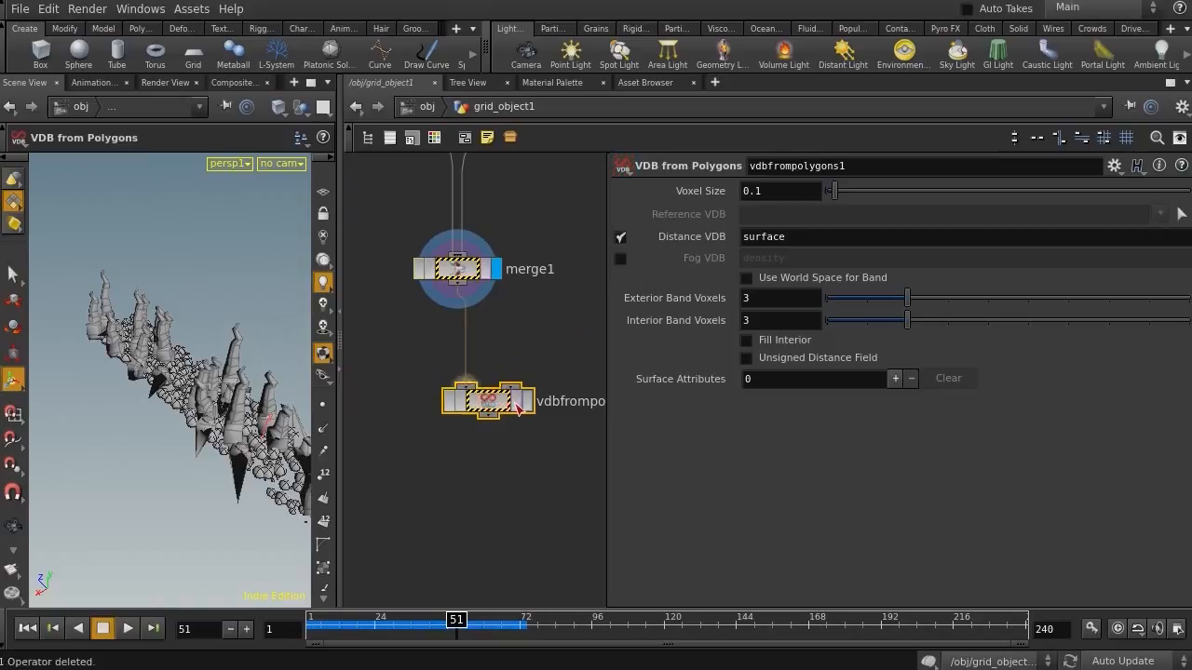
click(516, 403)
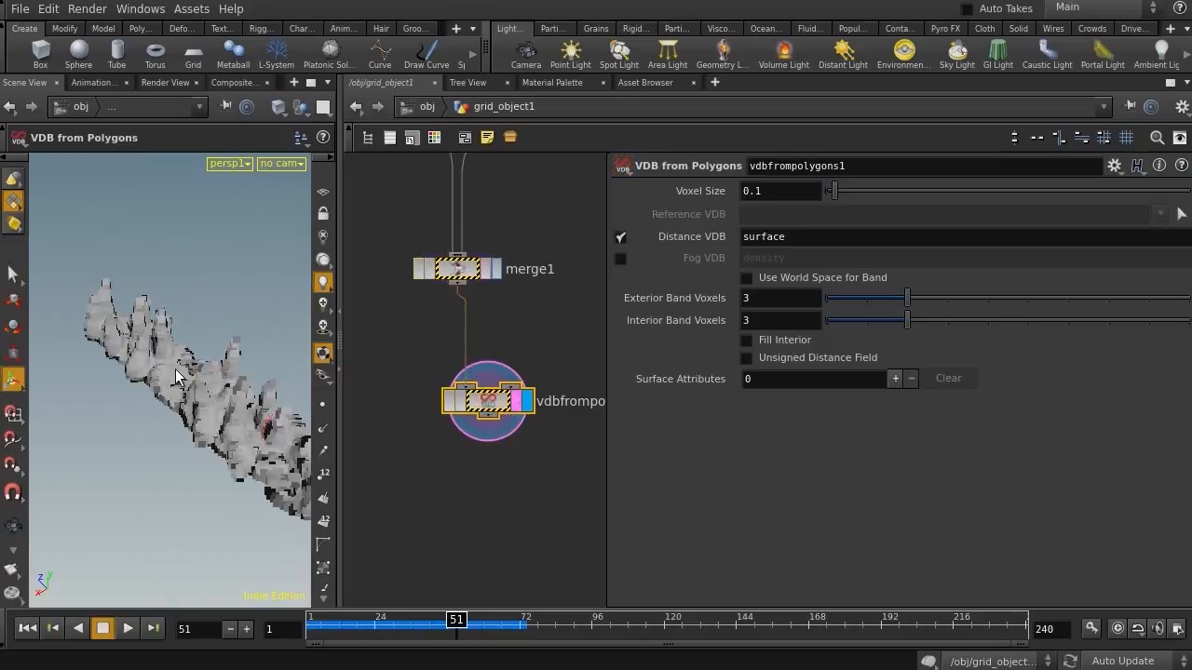
key(Escape)
Append a Convert VDB node after the VDB from Polygons node and set Convert To to Polygons
drag(139, 414, 186, 332)
middle_drag(476, 503, 463, 404)
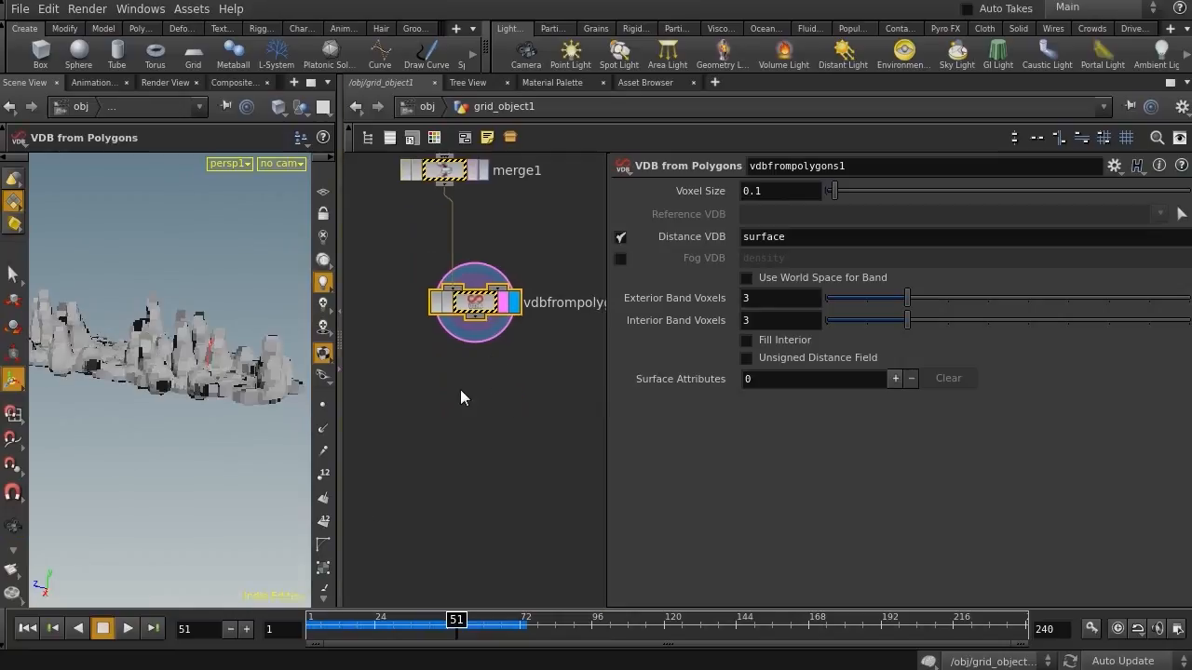
key(Tab)
text(vdb)
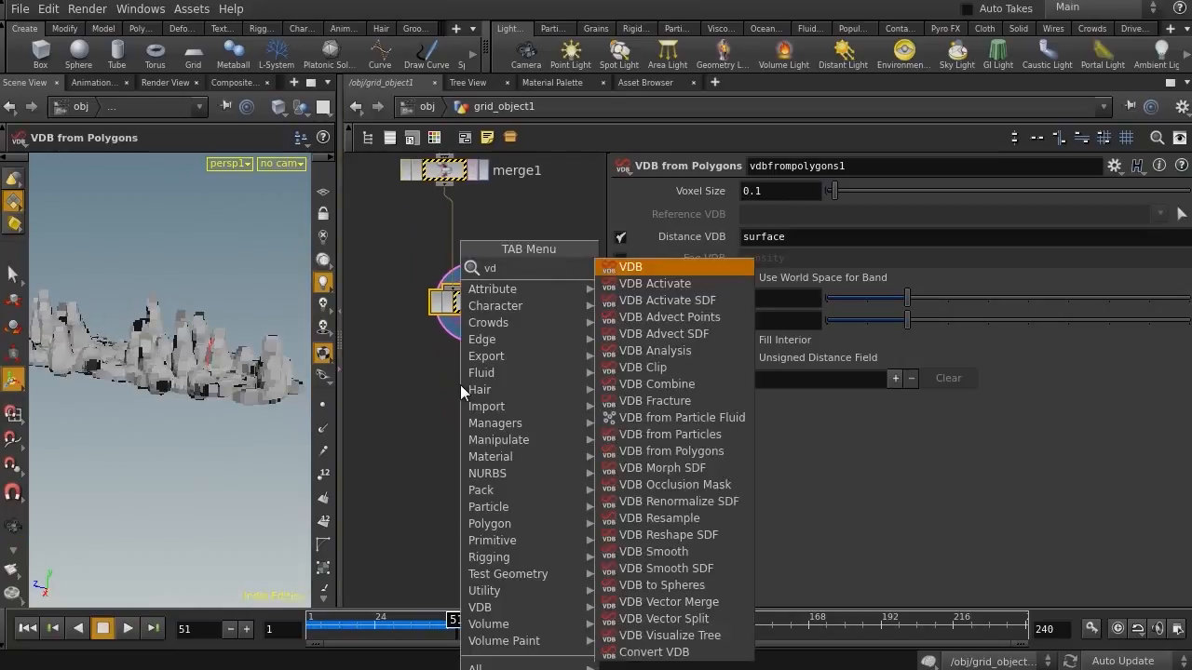
click(660, 652)
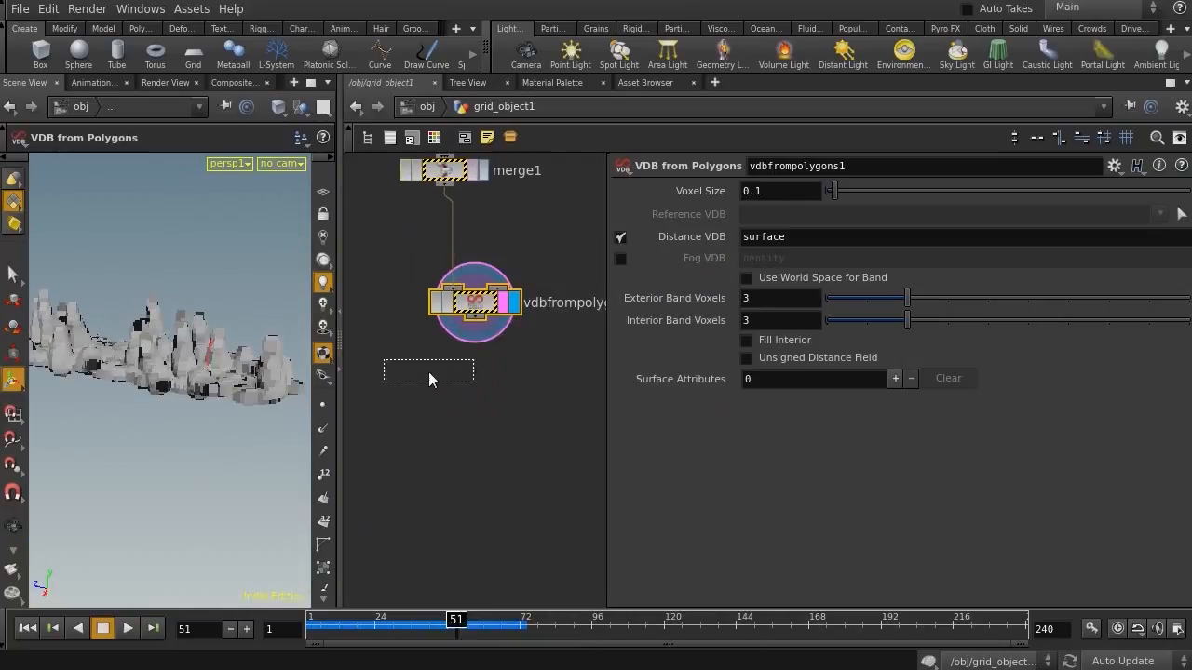
click(457, 394)
drag(472, 395, 490, 396)
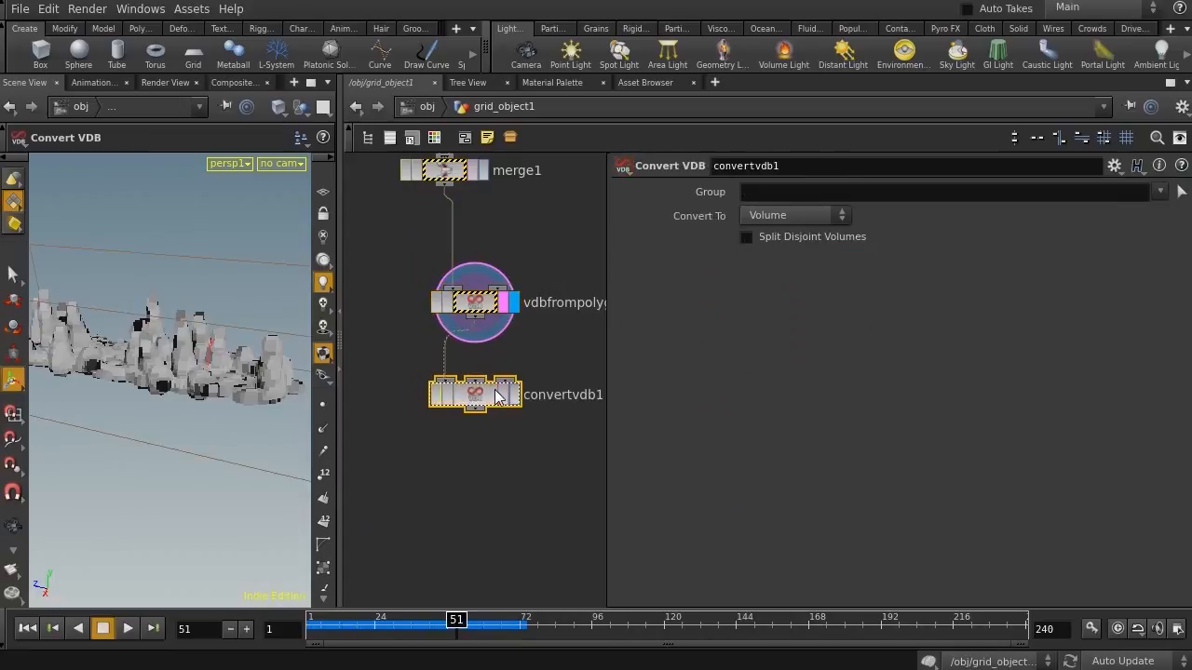
click(513, 395)
click(796, 215)
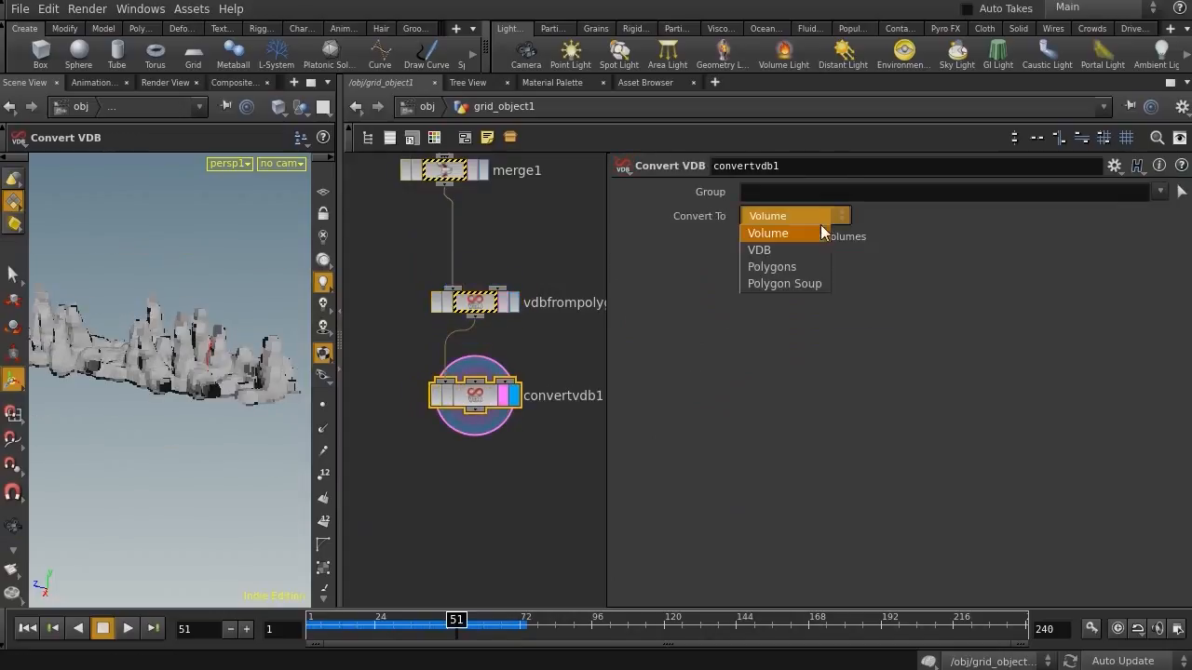
click(772, 266)
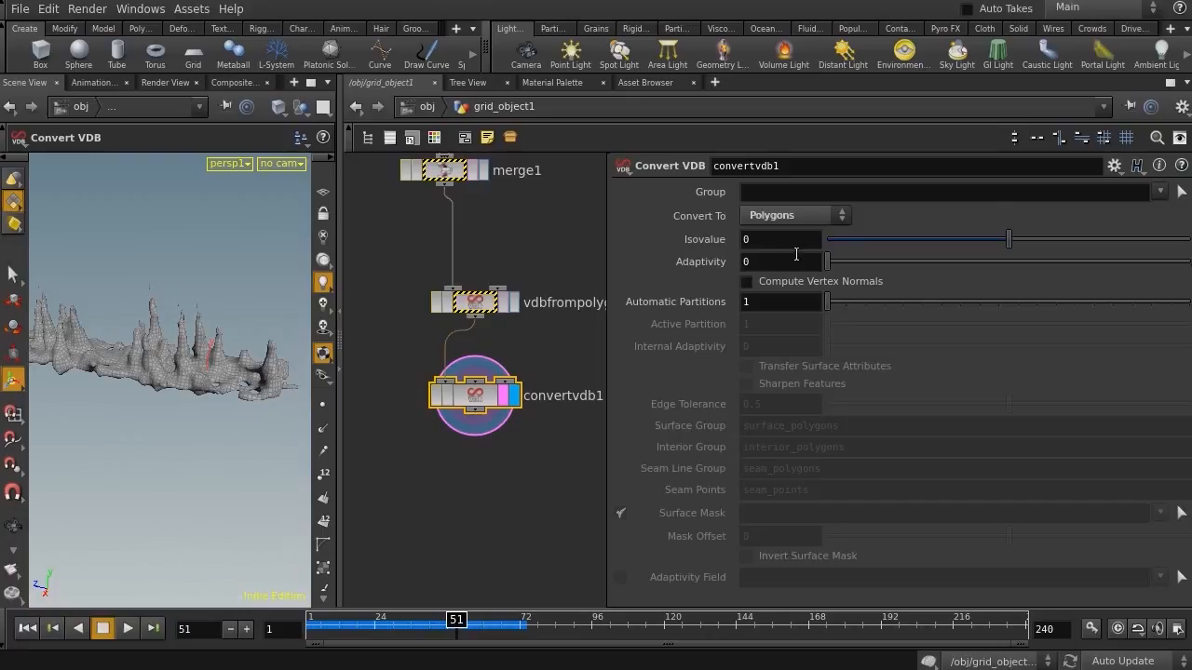
Set the Convert VDB adaptivity to about 0.355
drag(827, 261, 891, 264)
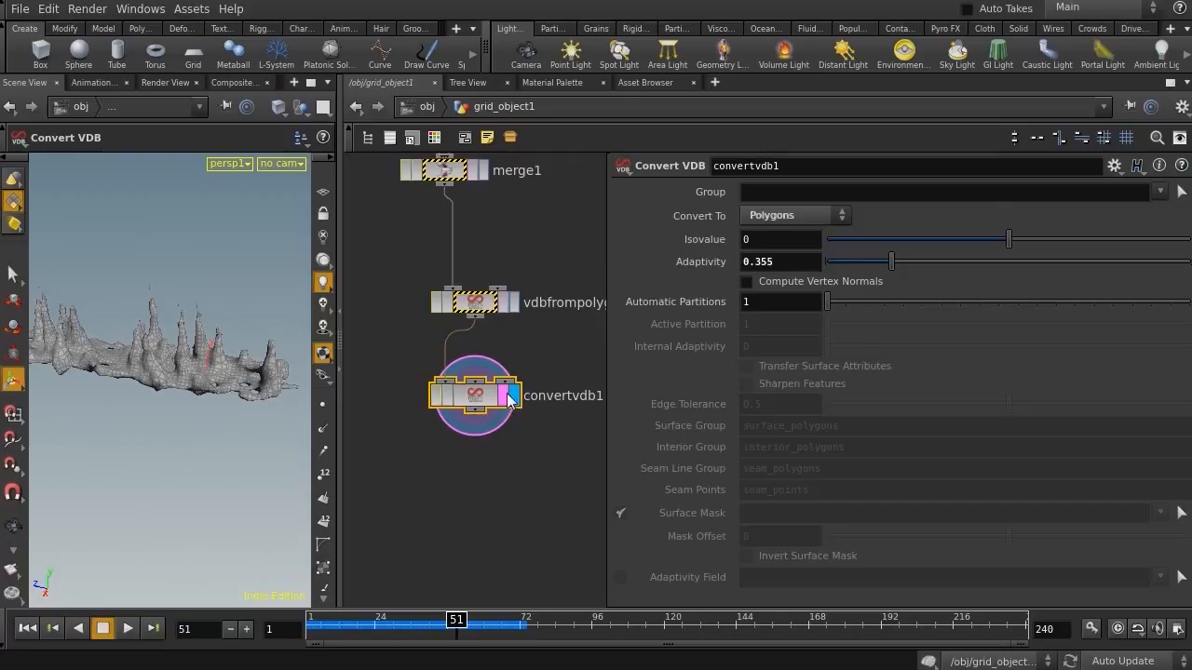
key(Escape)
drag(182, 460, 186, 397)
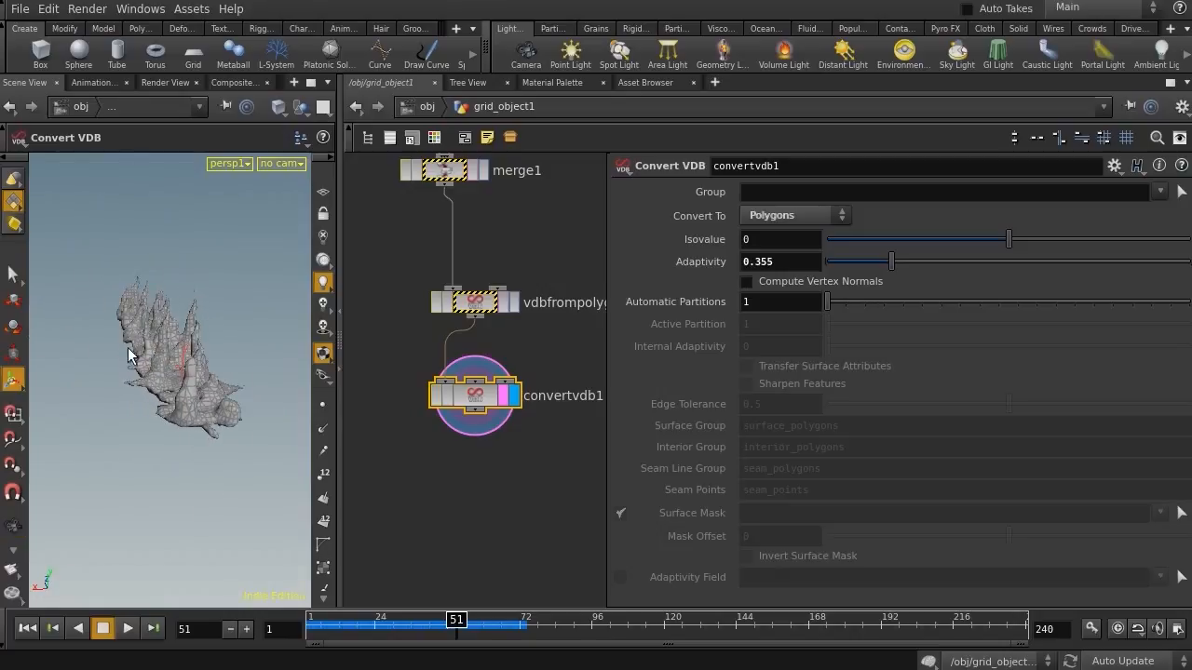
Set the VDB from Polygons voxel size to 0.08 for a finer remesh
alt+drag(128, 352, 186, 355)
mouse_move(94, 337)
alt+mouse_down()
mouse_move(115, 412)
mouse_move(202, 407)
mouse_move(125, 408)
mouse_move(86, 332)
mouse_move(112, 338)
alt+mouse_up()
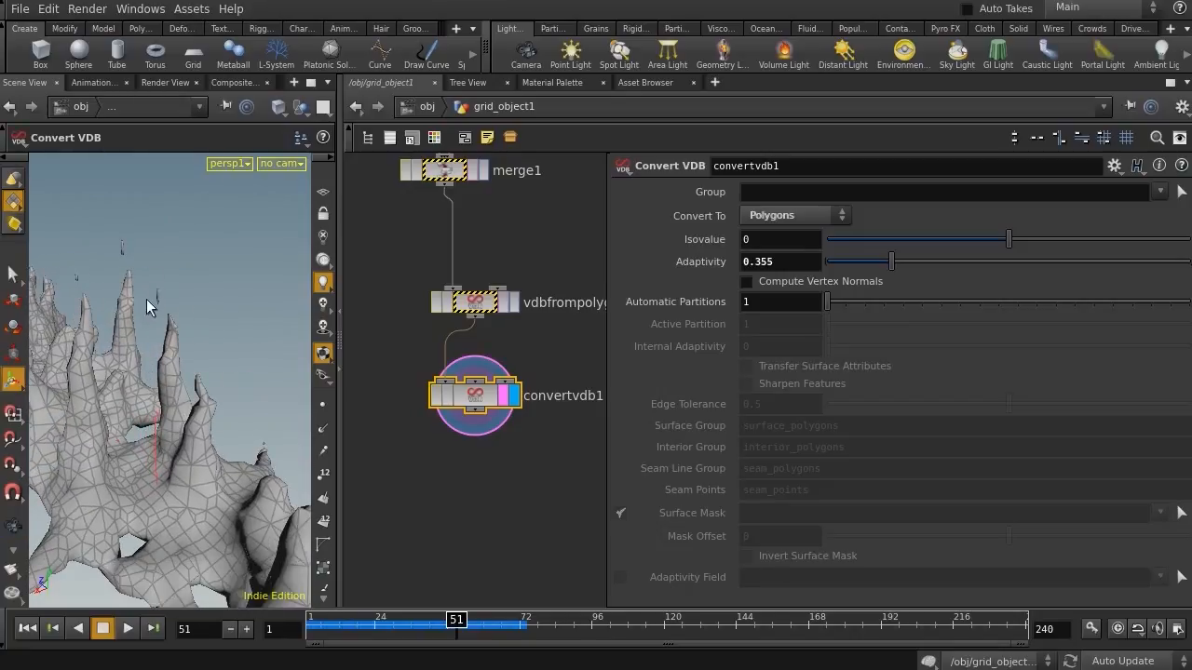
alt+drag(175, 367, 223, 362)
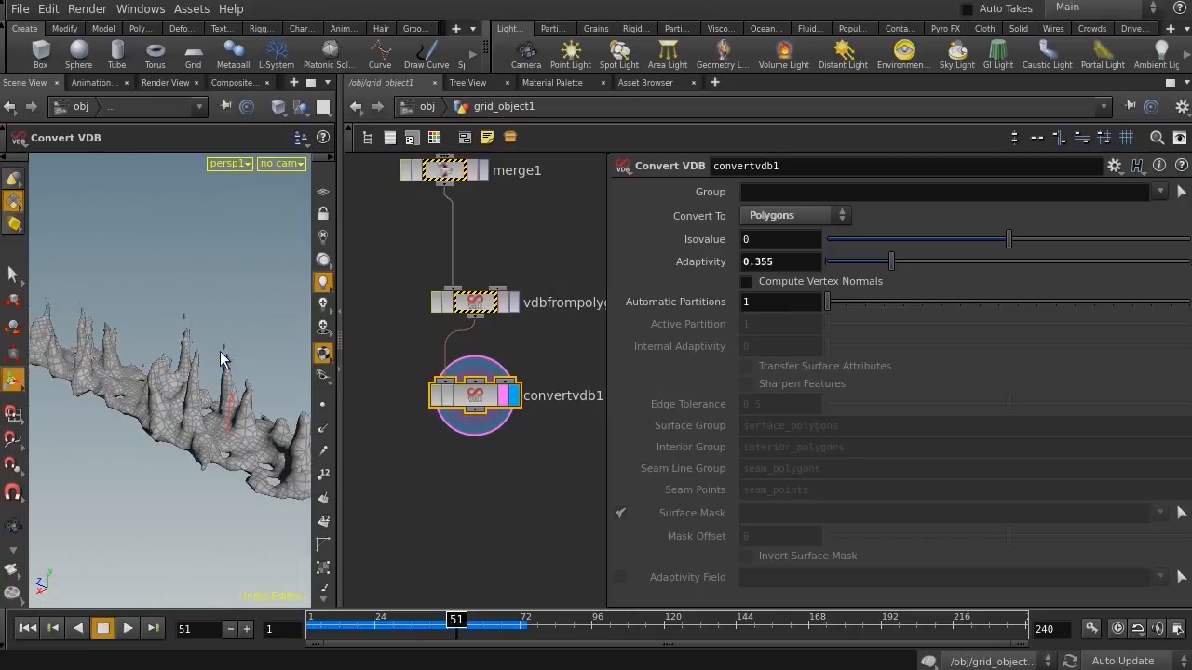
key(Up)
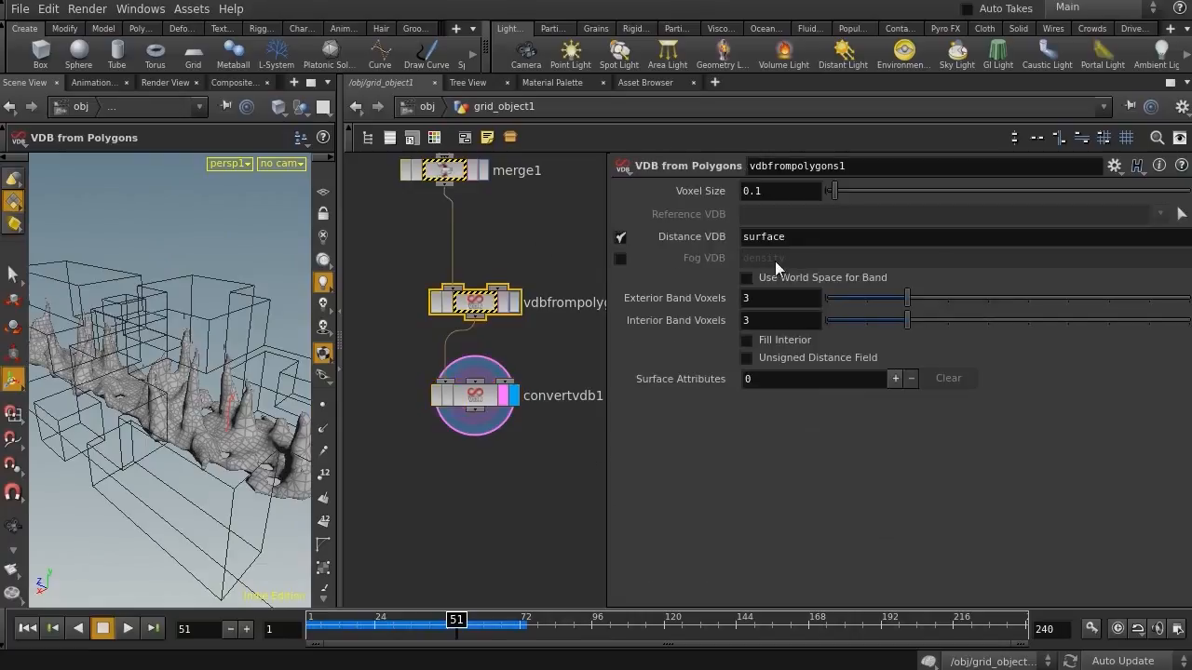
drag(758, 188, 753, 191)
text(05)
key(Return)
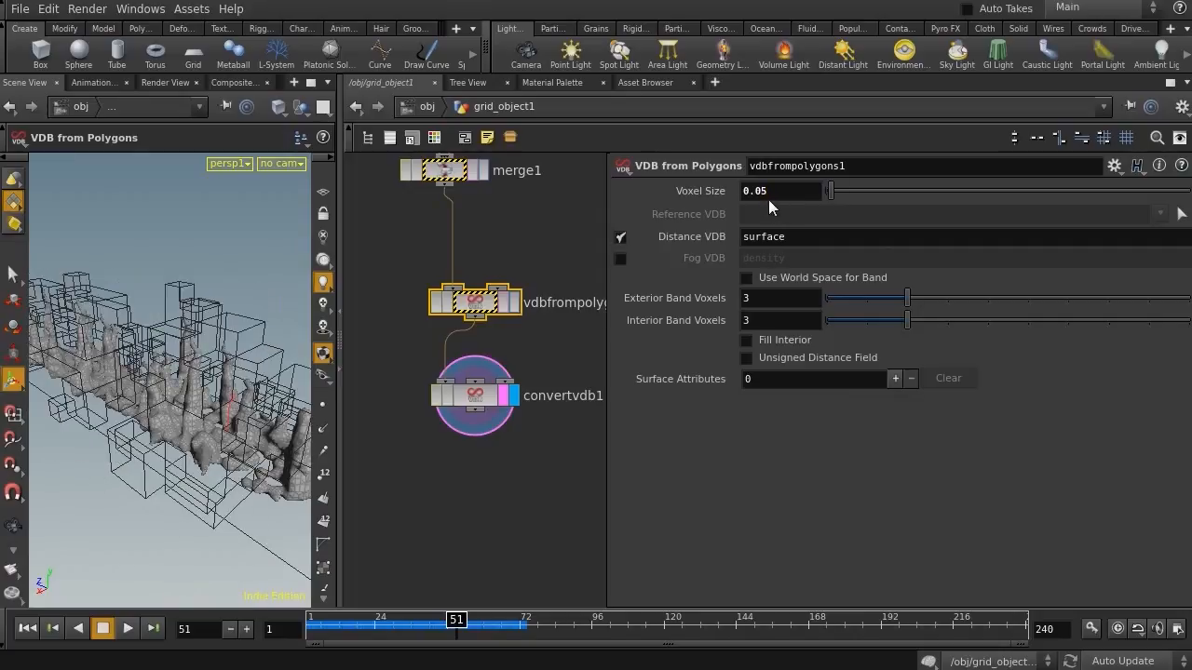
drag(769, 191, 762, 197)
text(8)
key(Return)
Select the Convert VDB node and inspect the remeshed surface in the viewport
click(473, 396)
drag(130, 382, 99, 399)
drag(98, 398, 224, 427)
alt+drag(231, 361, 81, 327)
alt+right_drag(80, 327, 154, 336)
drag(154, 336, 122, 321)
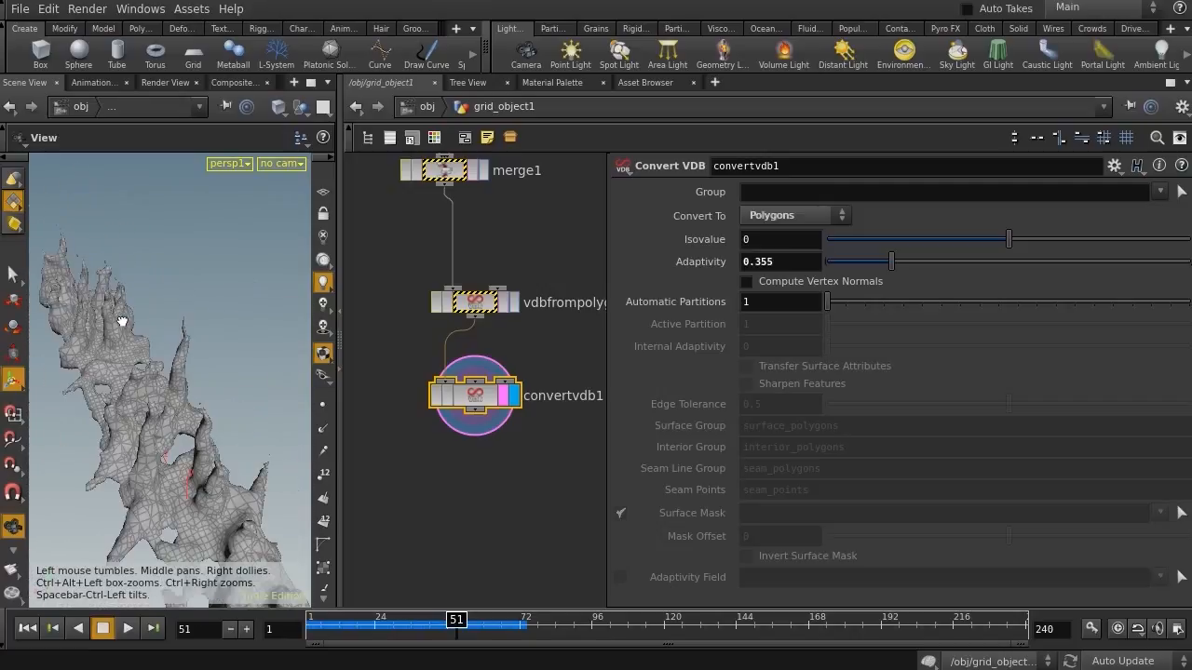
Set the attribcreate2 WDTH value to 0.4 and save the scene
key(Escape)
middle_drag(513, 247, 674, 360)
middle_drag(432, 239, 550, 389)
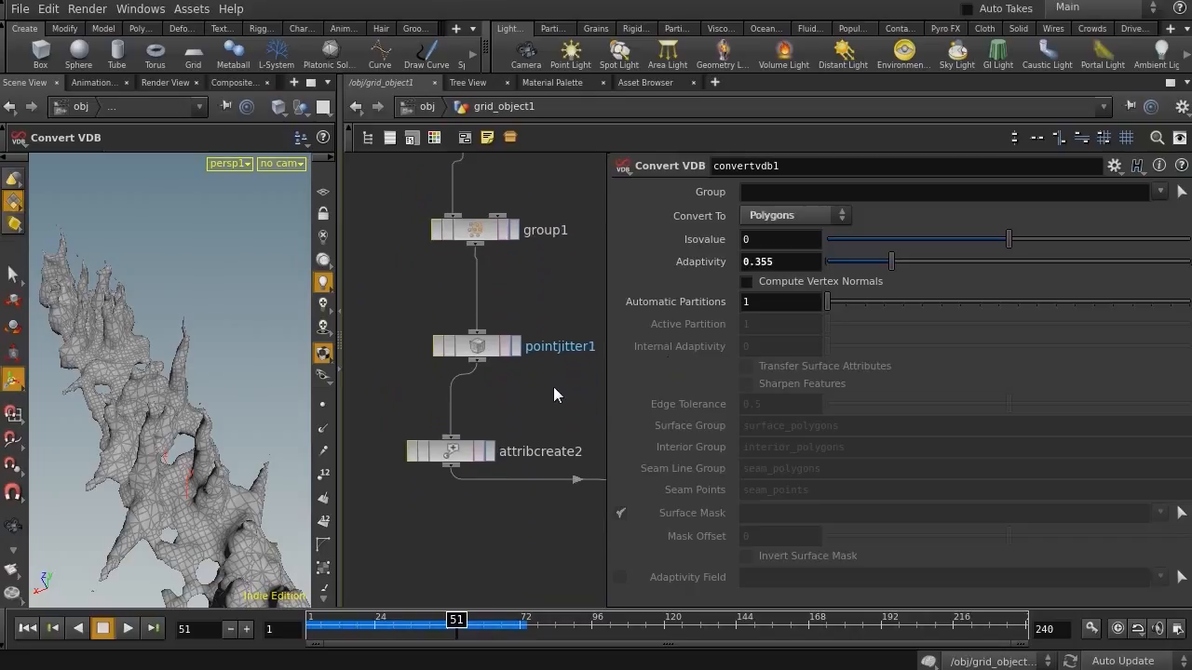
click(443, 451)
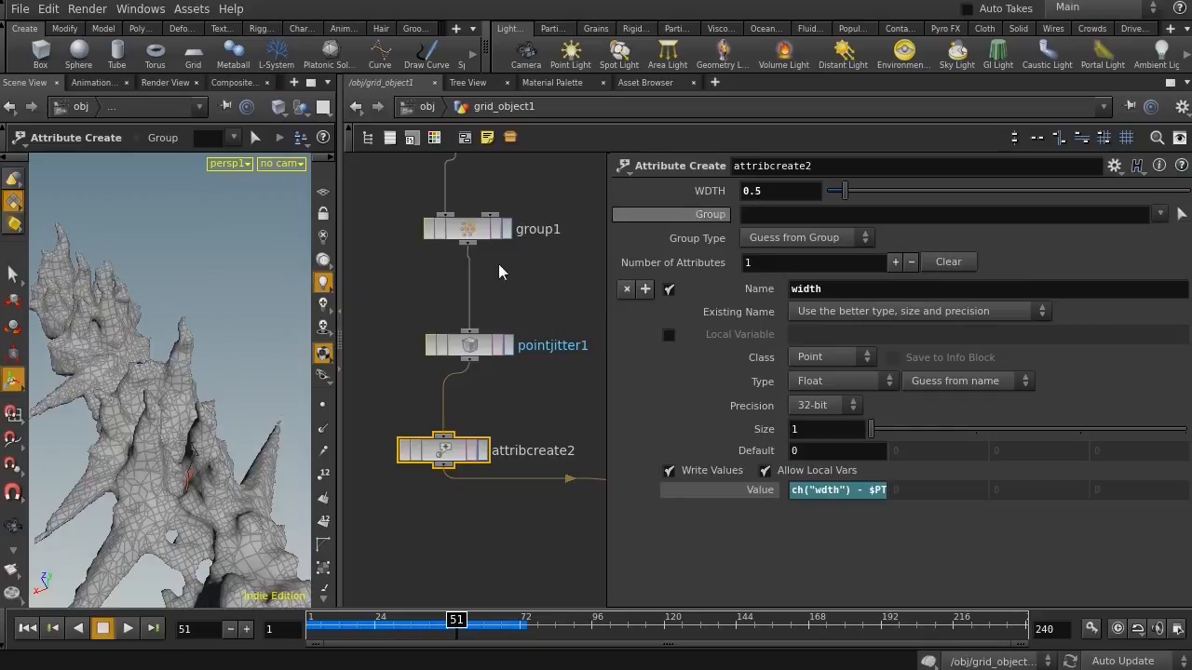
alt+right_drag(248, 373, 139, 351)
mouse_move(138, 351)
alt+mouse_down()
mouse_move(223, 319)
mouse_move(235, 333)
mouse_move(140, 331)
alt+mouse_up()
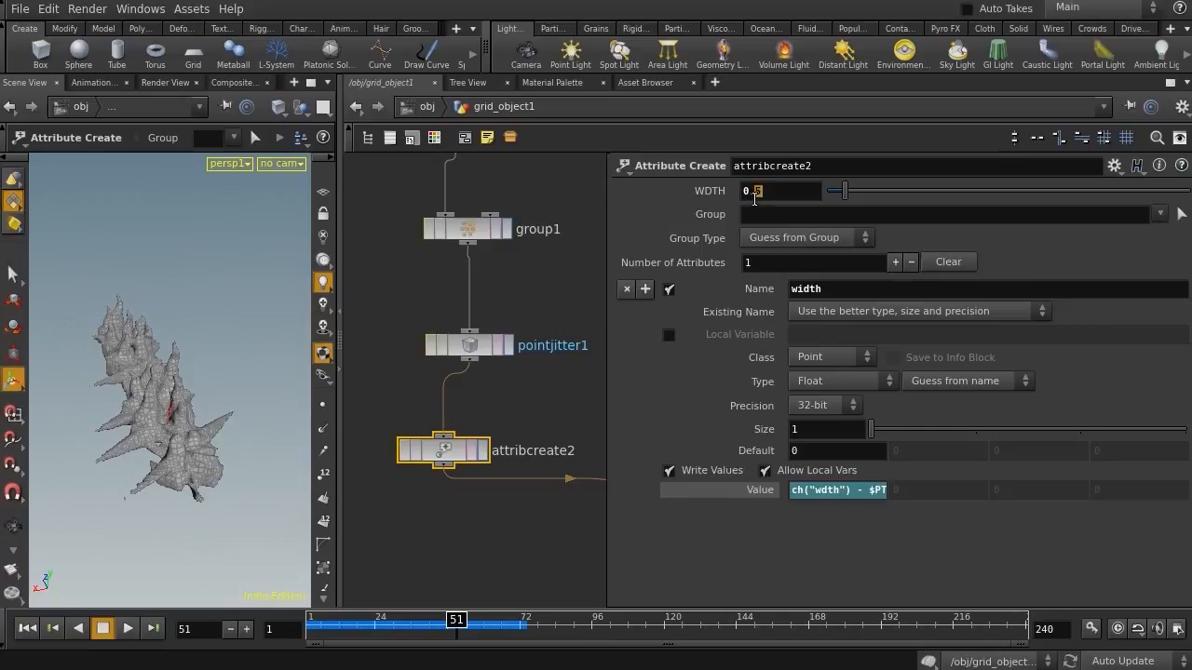
alt+drag(117, 354, 147, 325)
alt+right_drag(147, 325, 282, 350)
alt+drag(282, 350, 214, 388)
alt+right_drag(213, 388, 109, 369)
alt+drag(108, 369, 92, 395)
alt+right_drag(92, 395, 160, 396)
alt+drag(159, 396, 222, 373)
key(ctrl+s)
Change the copy2 ptrand stamp value to rand($ID+345345)+0.02
alt+drag(133, 523, 213, 470)
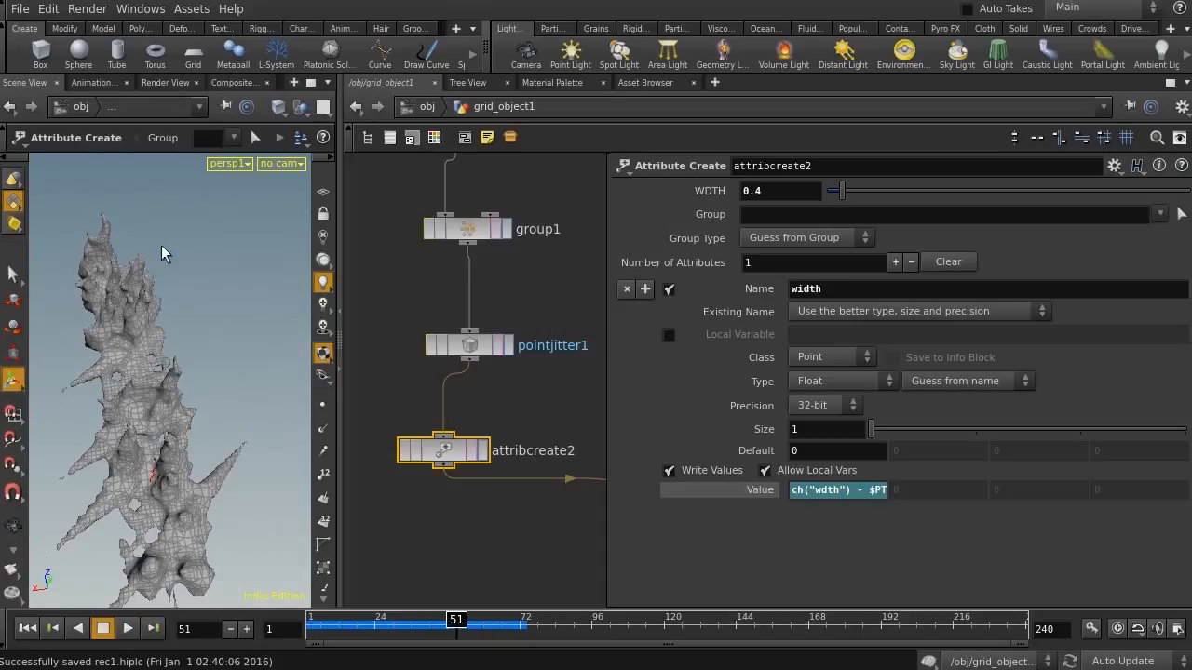
middle_drag(528, 236, 532, 527)
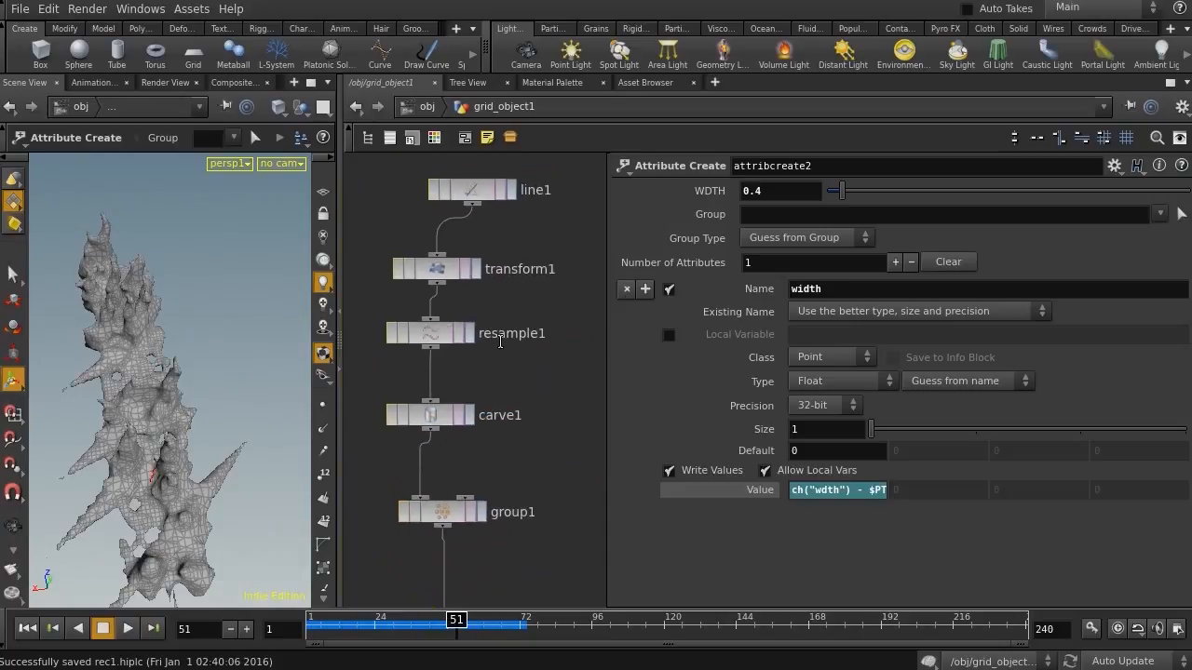
click(472, 265)
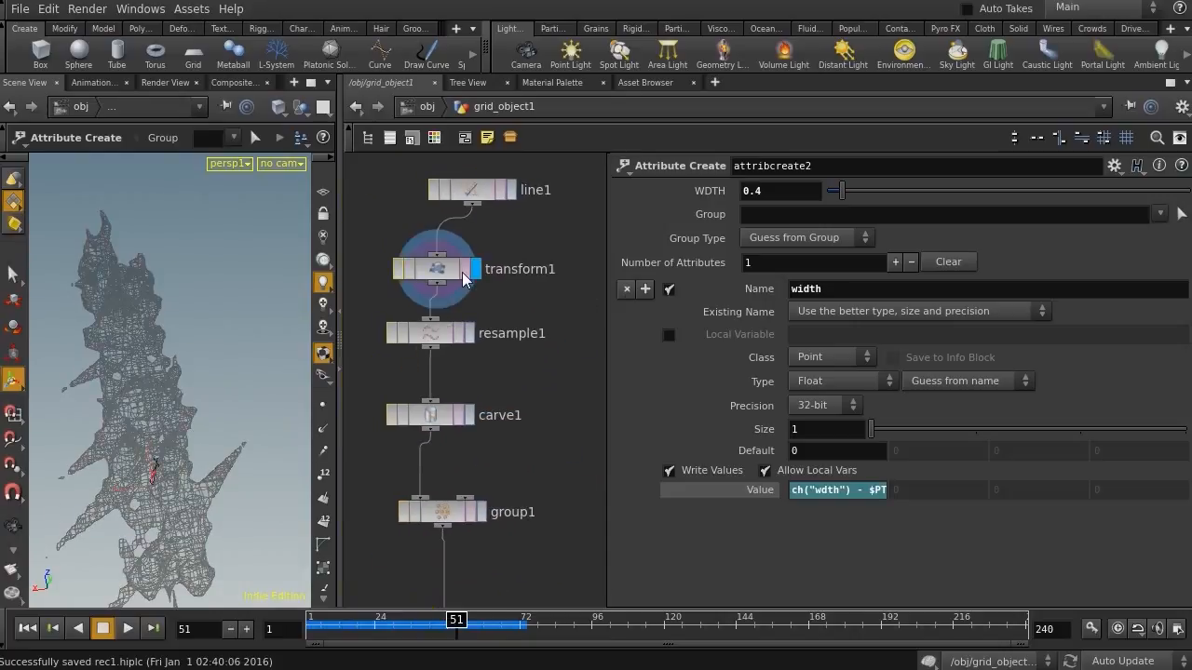
middle_drag(589, 589, 533, 227)
middle_drag(559, 352, 373, 85)
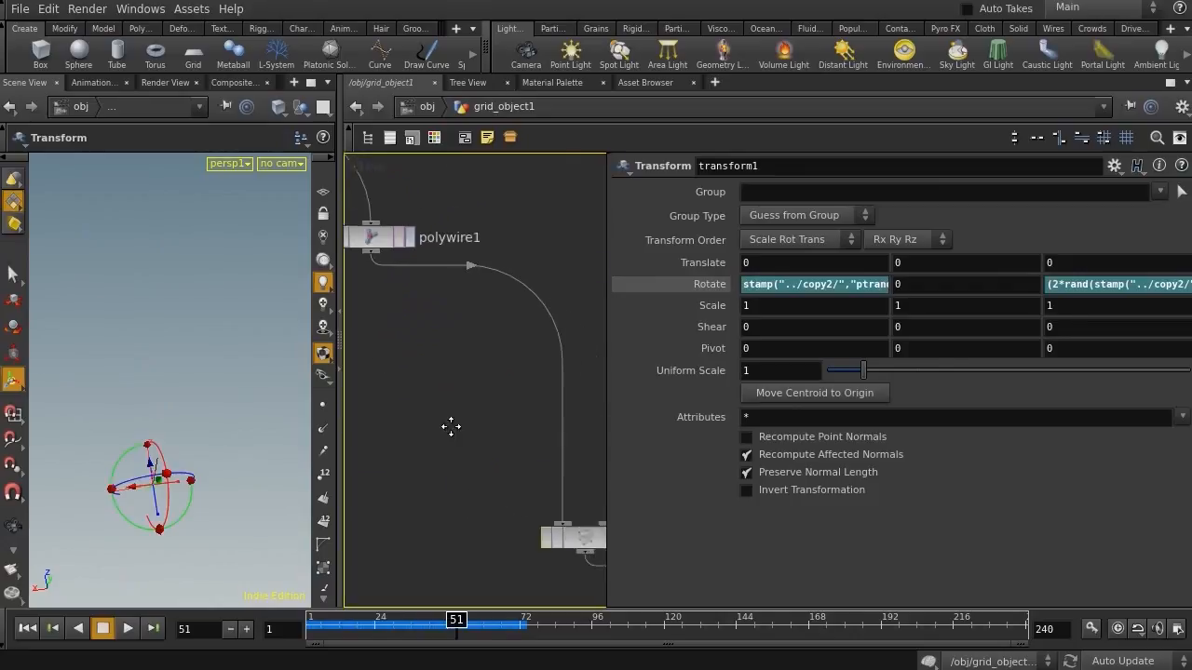
middle_drag(556, 501, 428, 381)
click(511, 427)
click(502, 428)
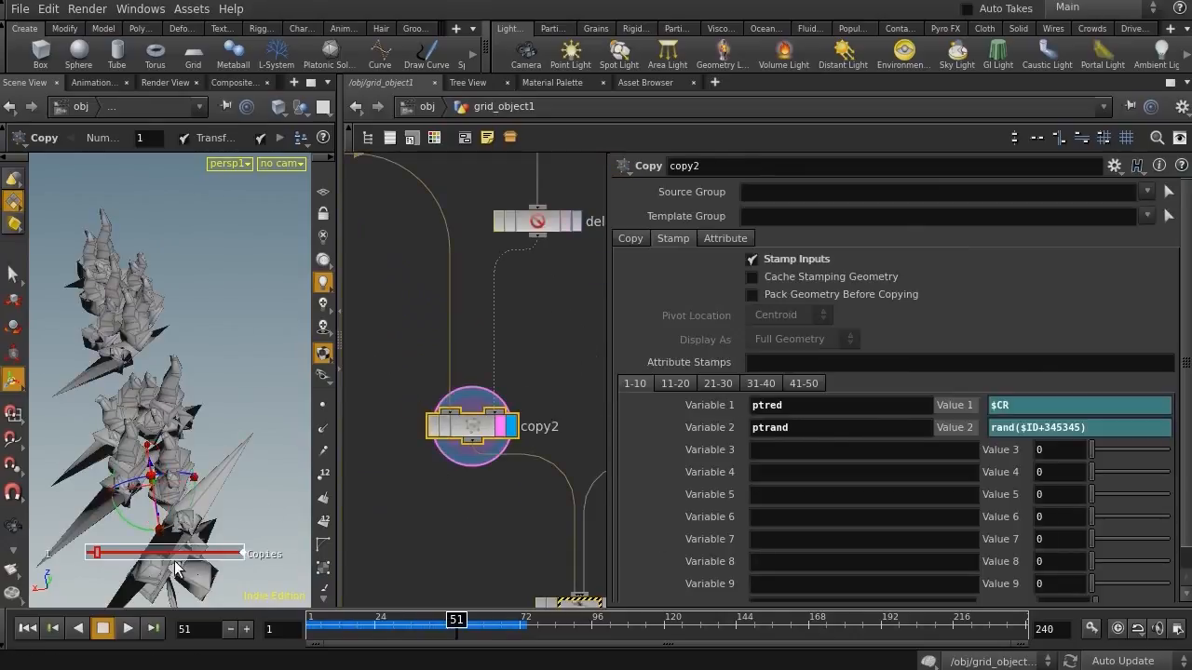
click(1090, 428)
key(BackSpace)
text()+0.01)
key(Return)
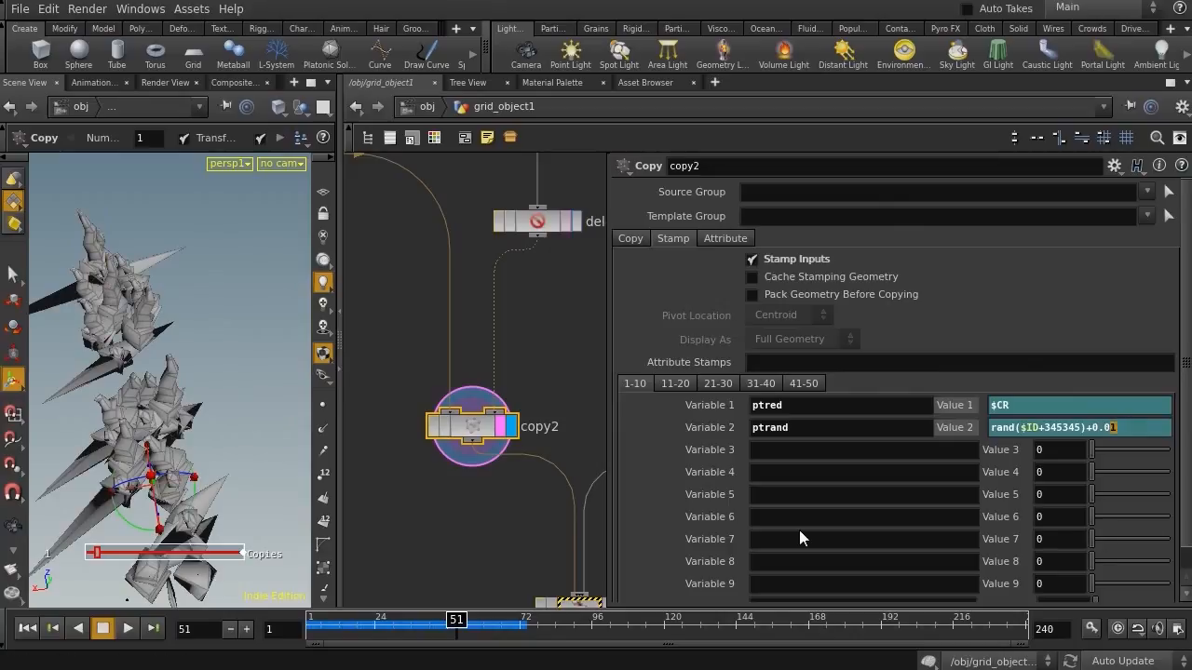
text(2)
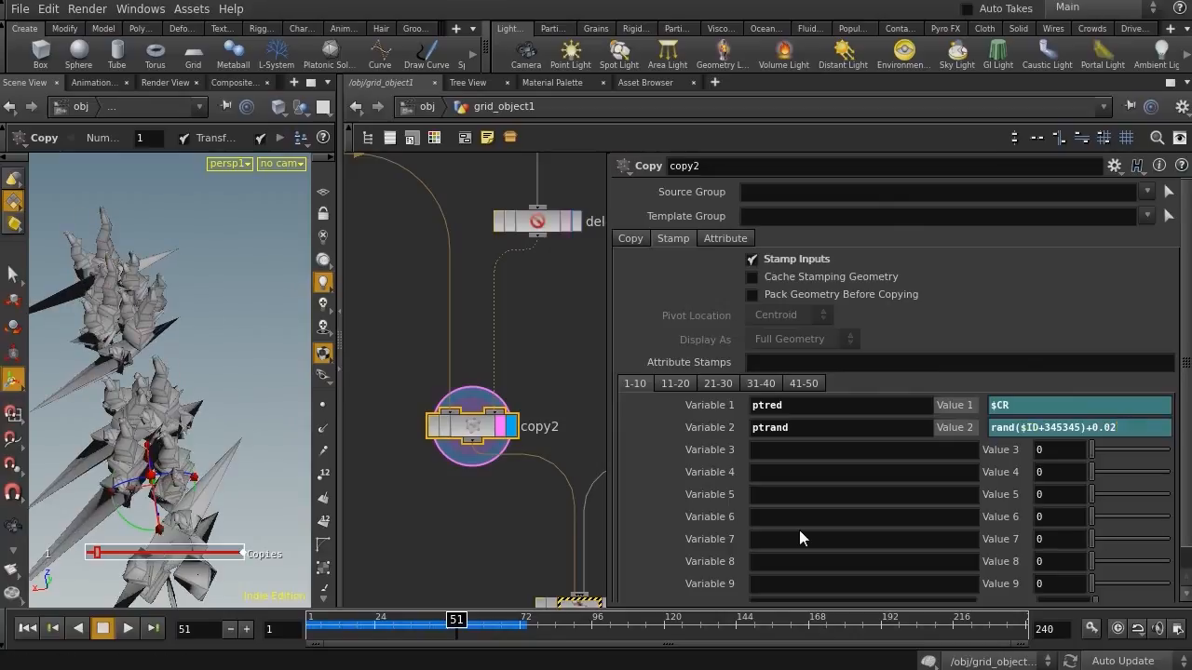
Inspect the polywire1 result in the viewport
key(Escape)
drag(176, 353, 235, 395)
key(Return)
middle_drag(417, 314, 689, 562)
click(523, 410)
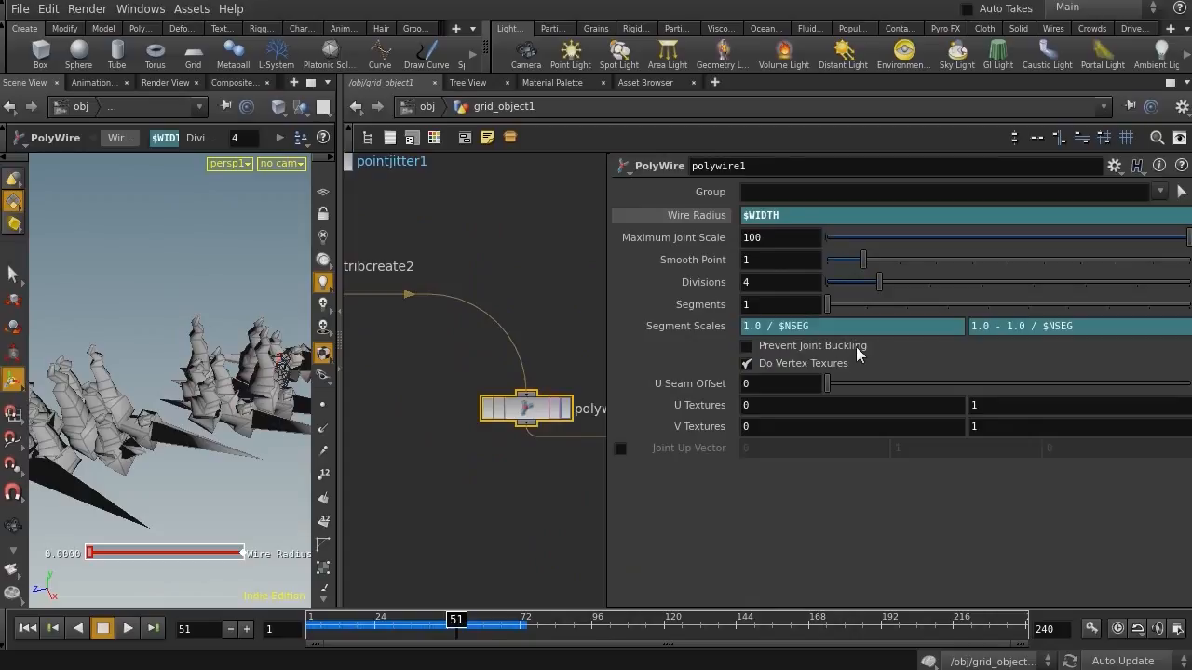
alt+right_drag(235, 419, 146, 378)
alt+drag(146, 378, 77, 373)
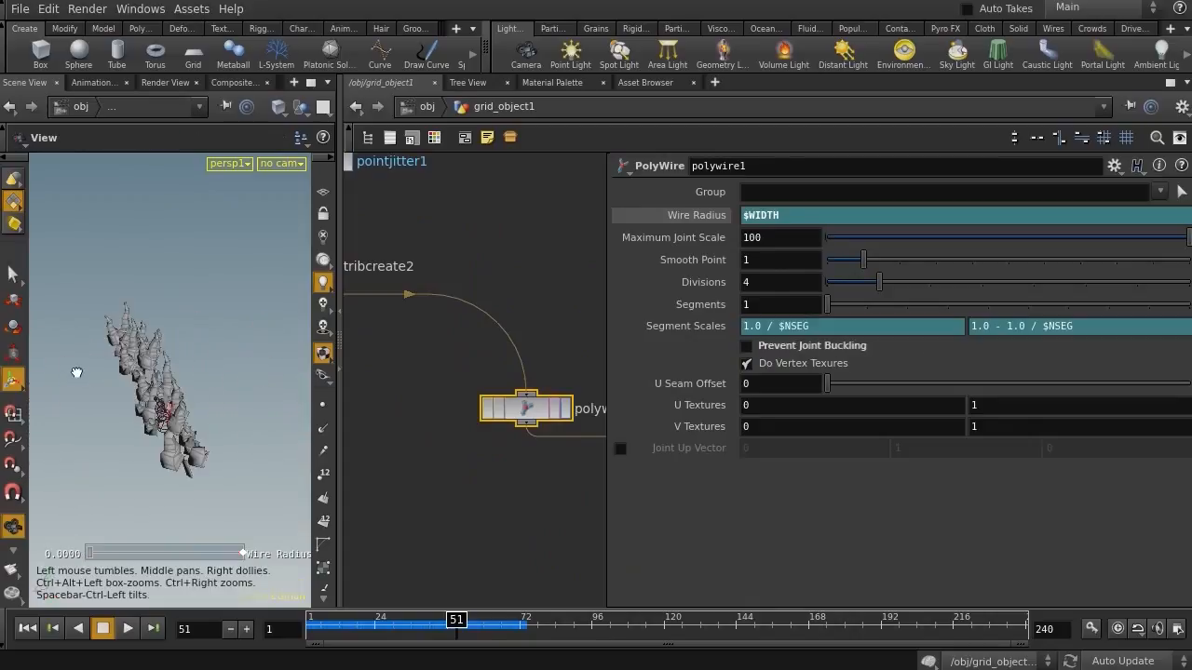
alt+right_drag(85, 374, 202, 394)
Select the Convert VDB node and examine the remeshed surface in an enlarged viewport
middle_drag(451, 450, 400, 236)
click(534, 349)
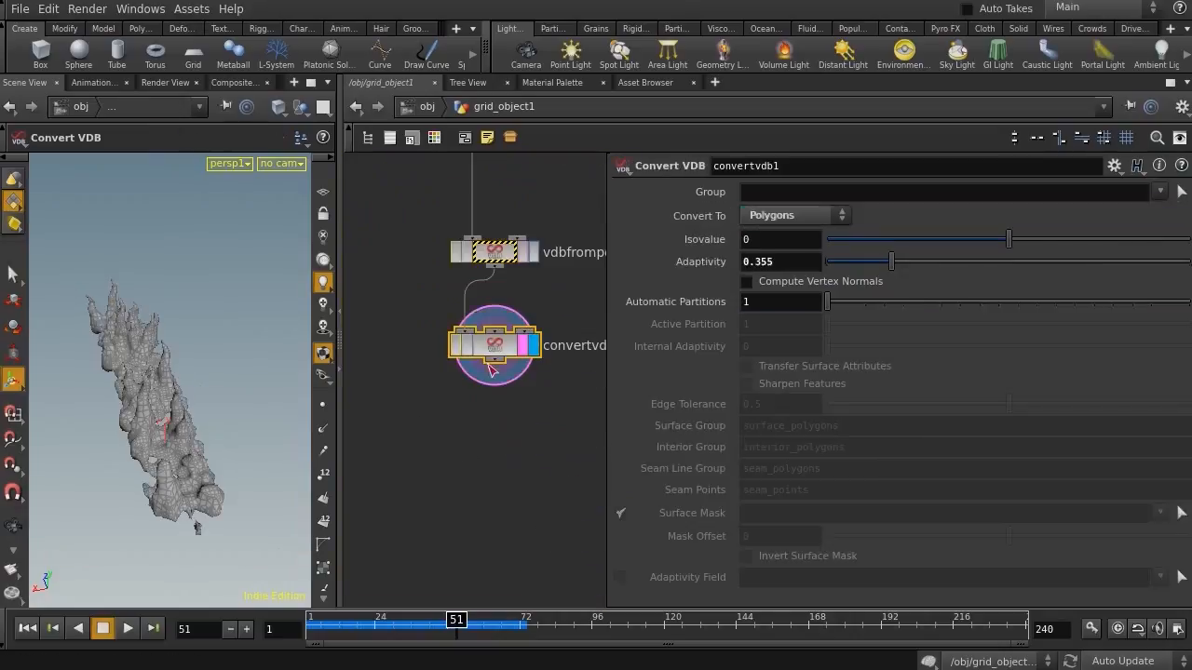
alt+right_drag(206, 424, 107, 425)
alt+drag(106, 425, 129, 392)
alt+right_drag(129, 391, 266, 393)
alt+drag(175, 383, 217, 373)
alt+right_drag(217, 373, 111, 381)
alt+drag(111, 381, 113, 400)
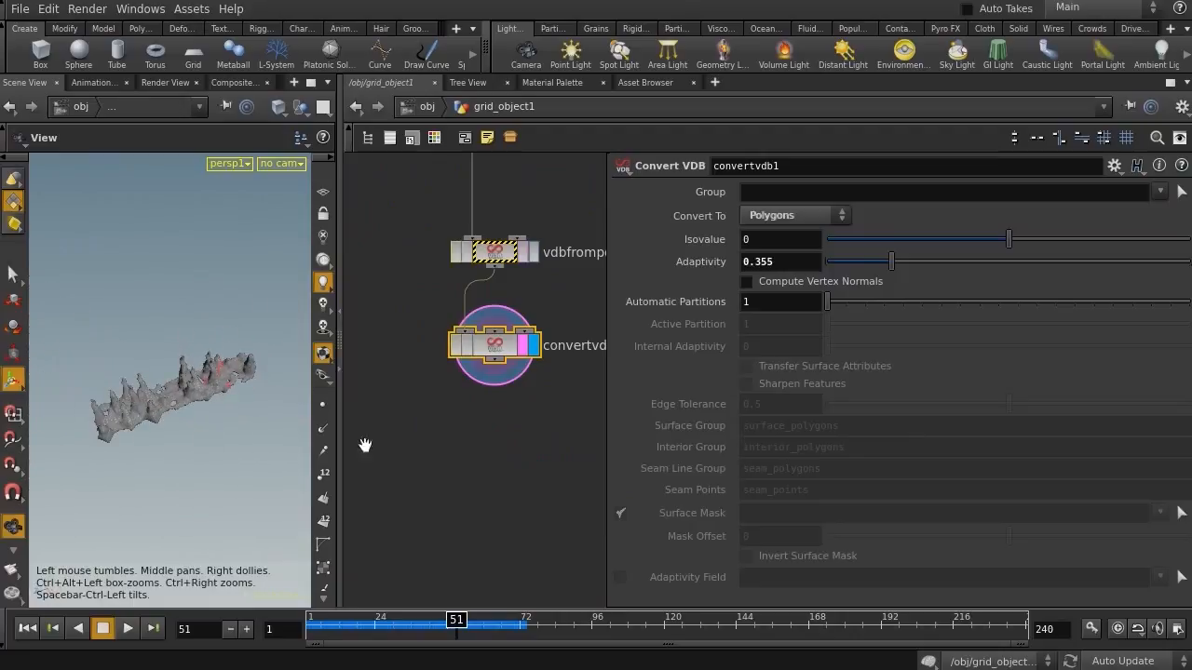
drag(341, 426, 593, 400)
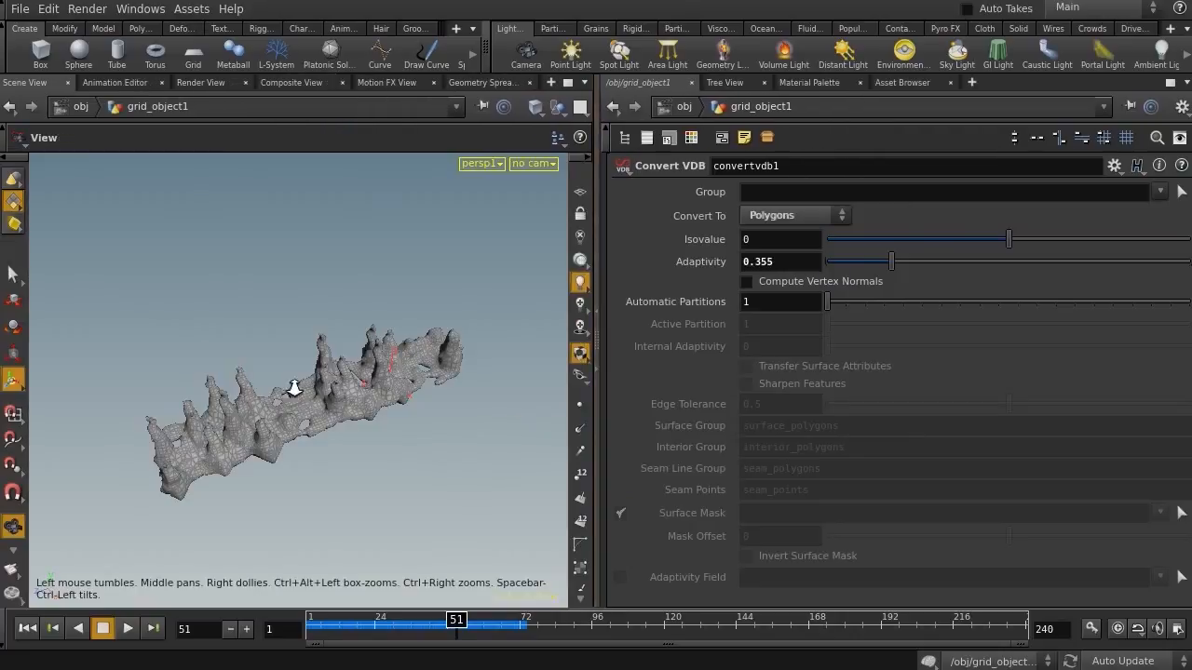
alt+right_drag(287, 388, 385, 369)
Play and scrub the timeline from frame 1 to watch the remeshed growth
drag(361, 623, 254, 618)
click(27, 628)
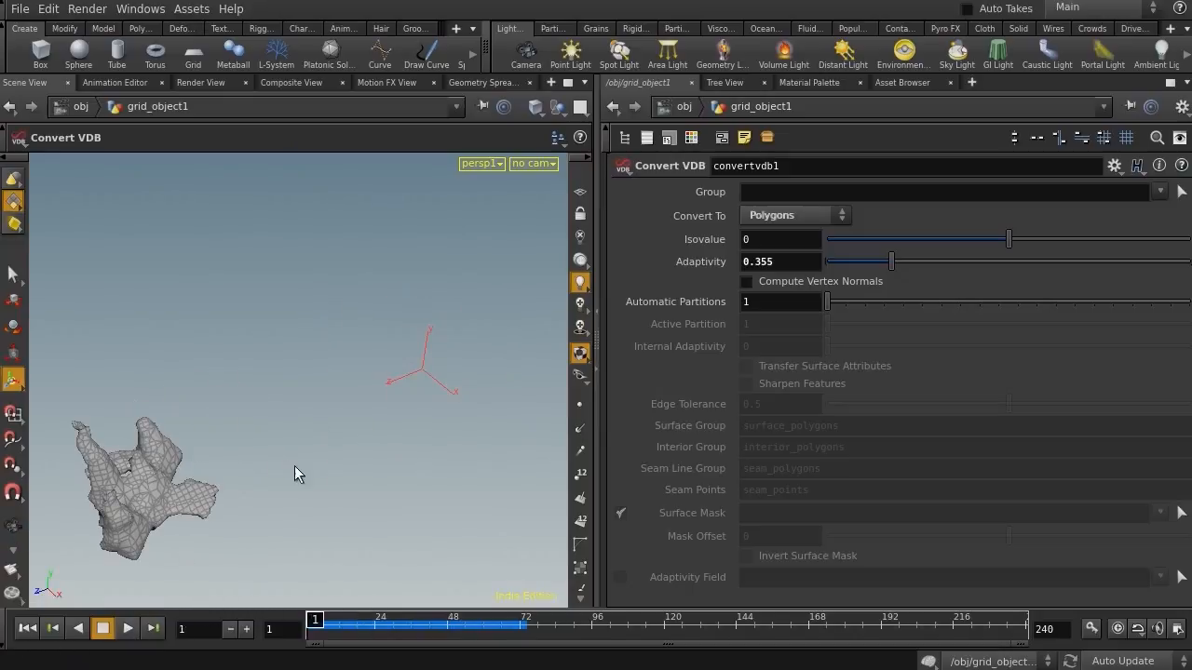
click(127, 628)
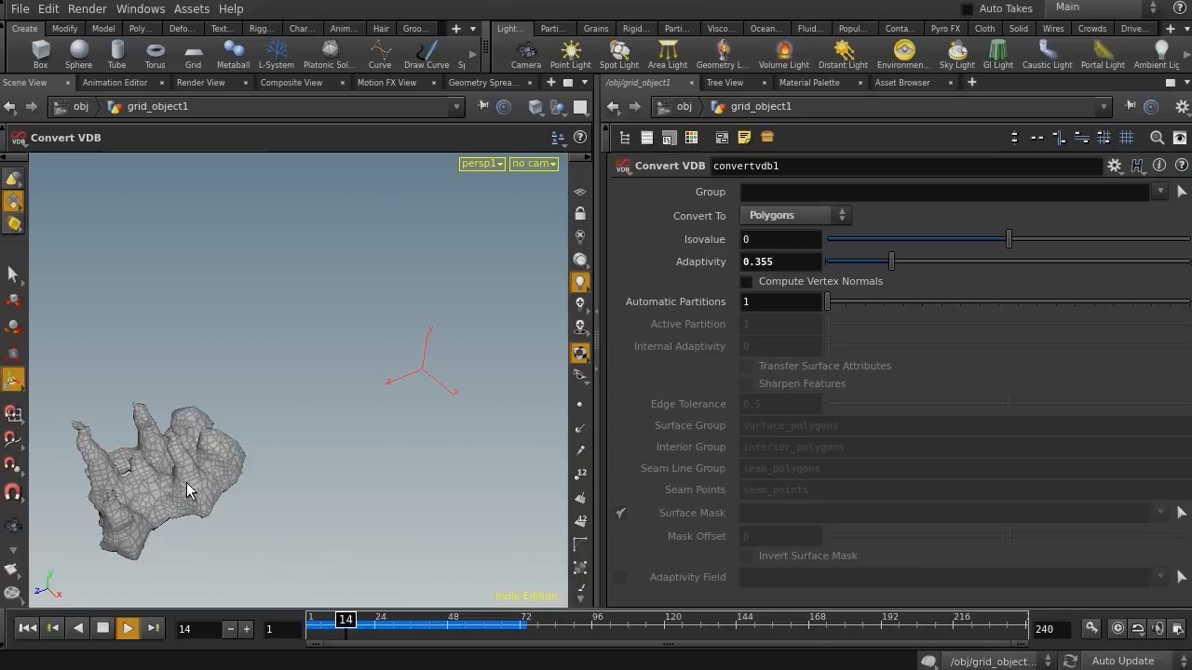
click(338, 622)
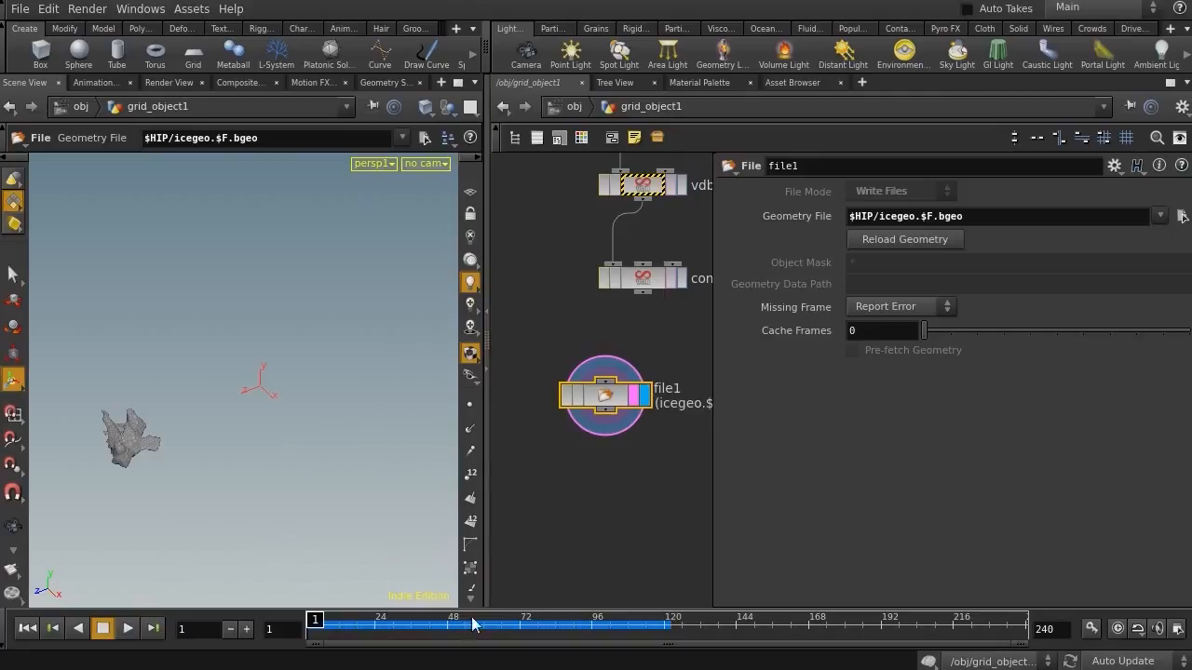
drag(508, 465, 540, 464)
alt+right_drag(107, 386, 184, 377)
alt+drag(184, 377, 165, 351)
mouse_move(169, 425)
alt+mouse_down()
mouse_move(199, 418)
mouse_move(168, 421)
alt+mouse_up()
drag(321, 623, 526, 606)
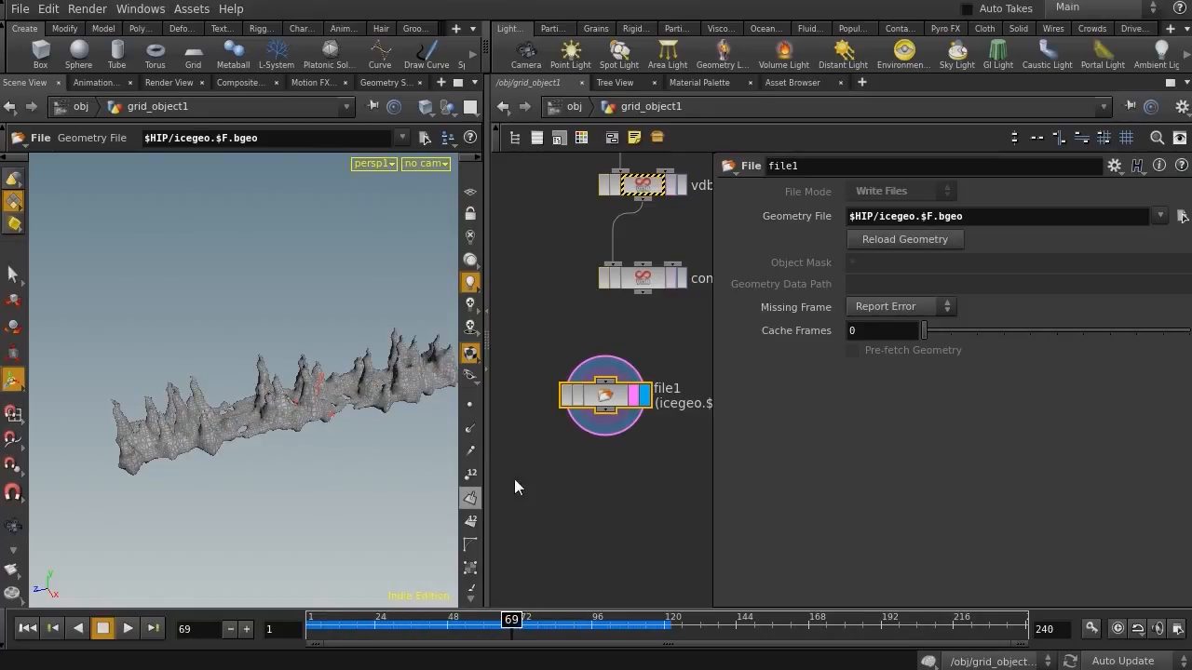
Add a Tube node beside the network and set its orientation to Z Axis
middle_drag(561, 485, 509, 500)
drag(486, 519, 344, 519)
middle_drag(664, 373, 686, 436)
drag(333, 620, 310, 618)
middle_drag(625, 333, 579, 386)
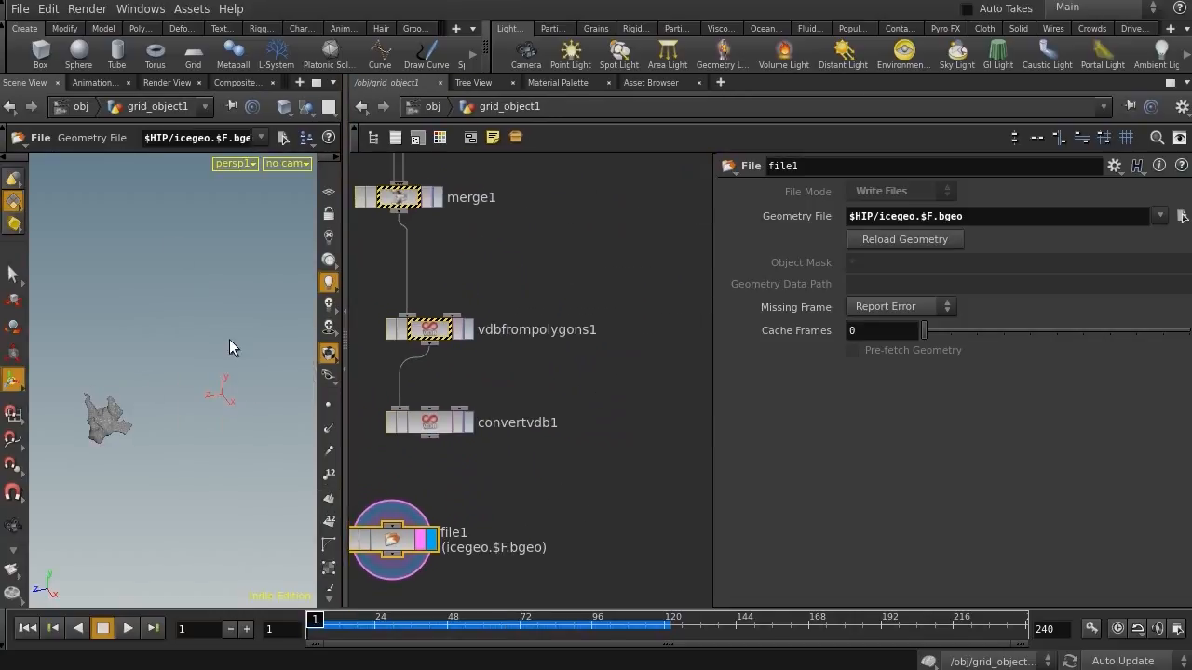
key(Tab)
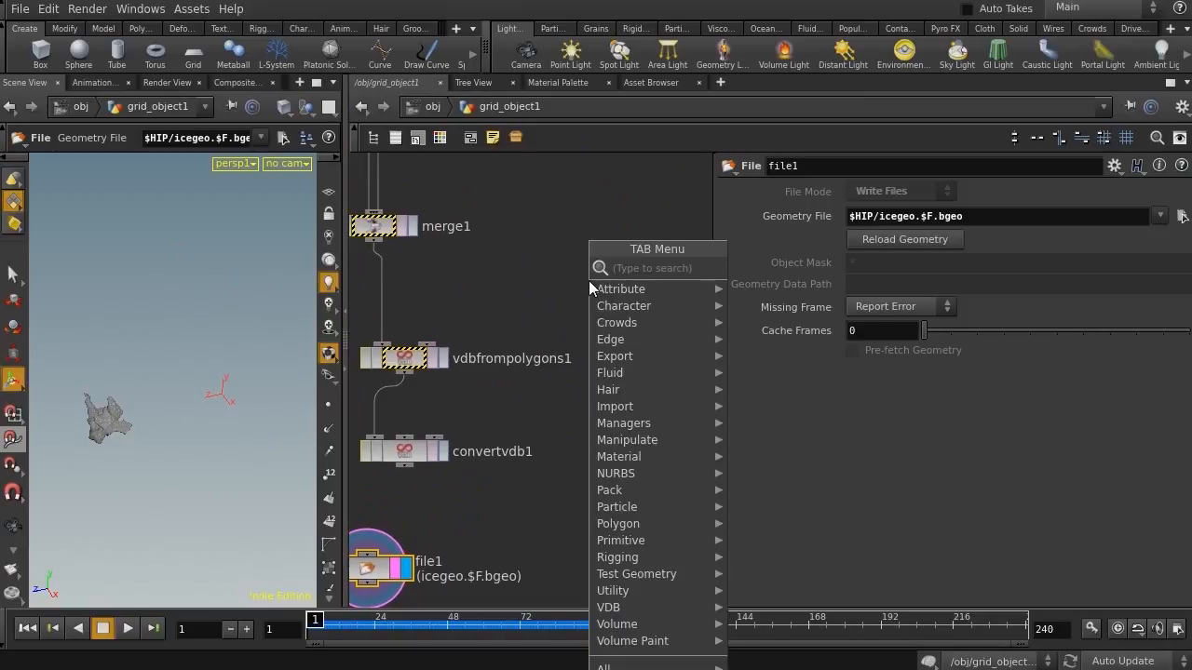
text(tub)
key(Return)
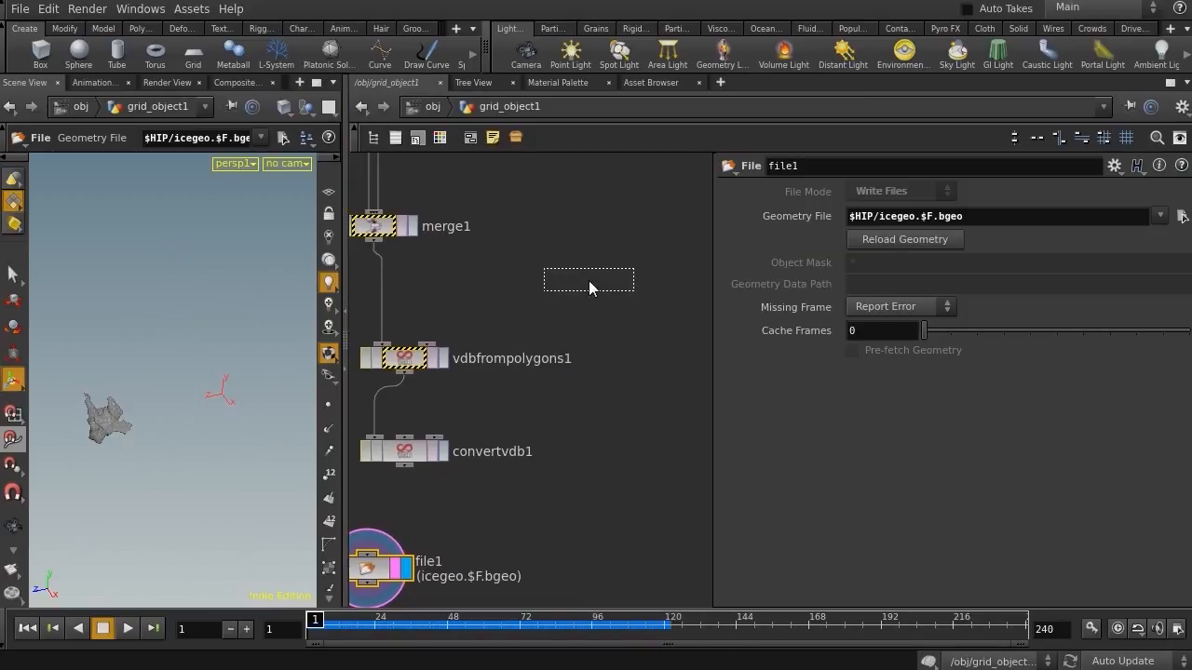
click(659, 248)
scroll(619, 317, down, 2)
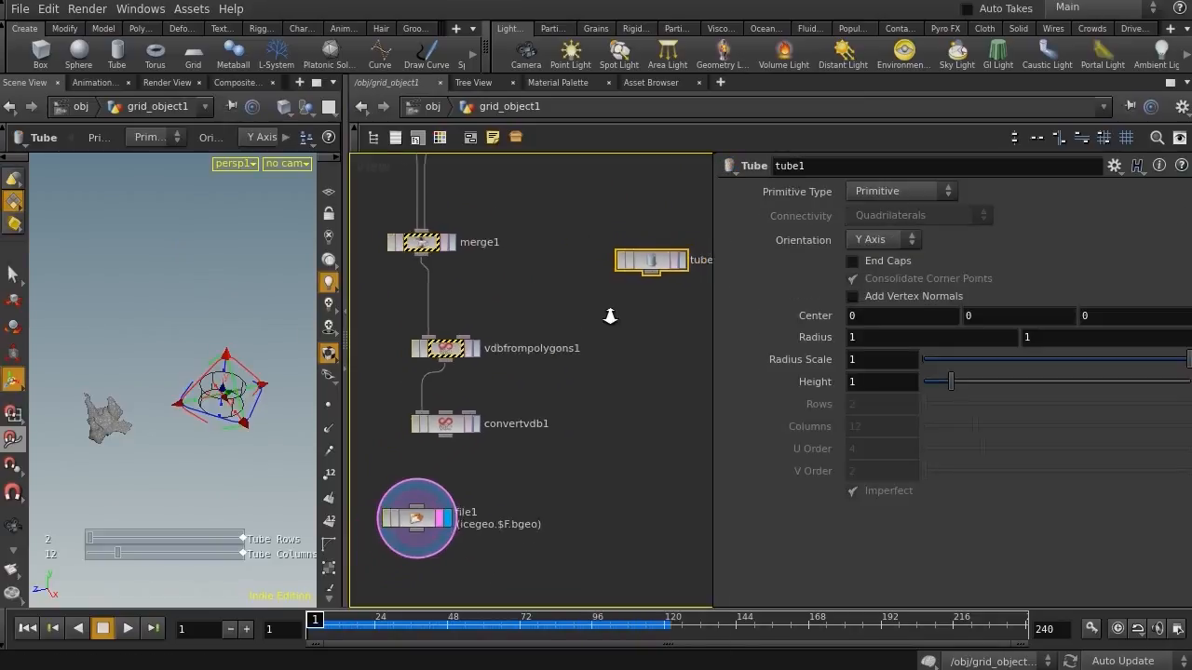
click(883, 239)
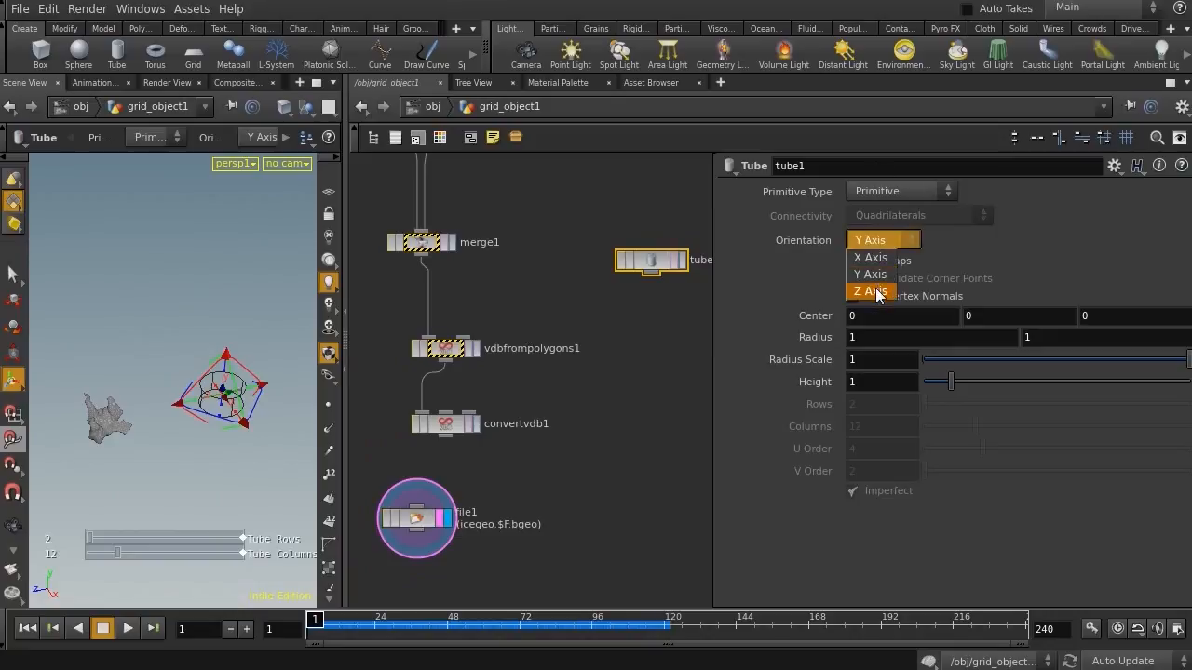
click(870, 292)
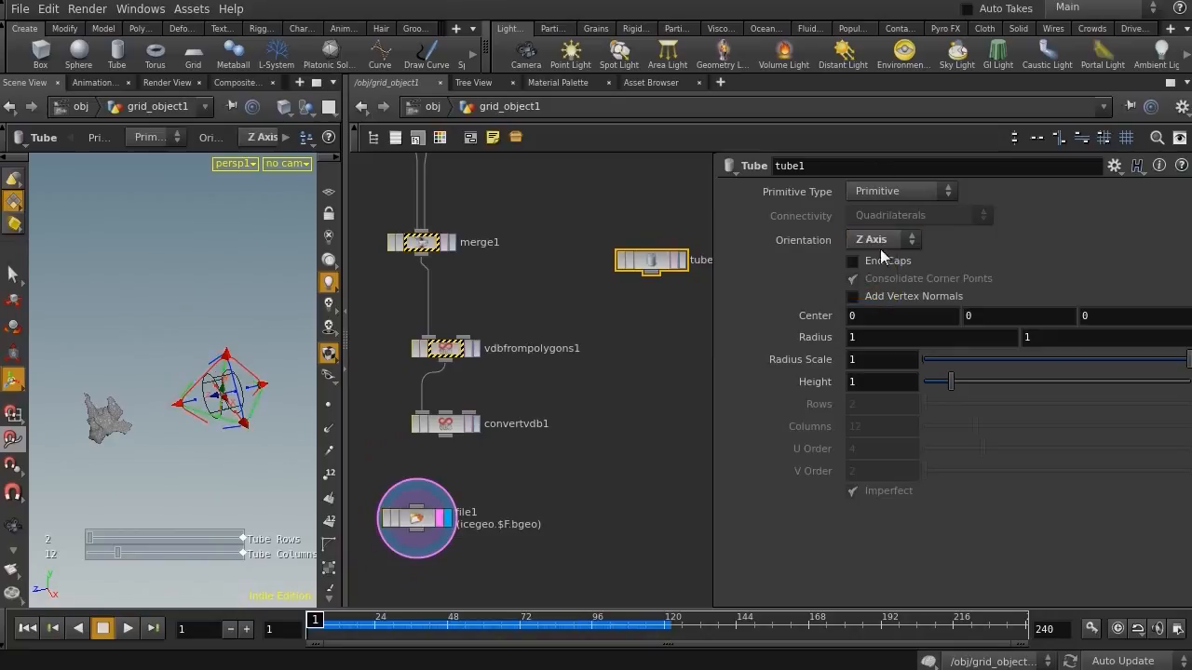
Set the tube radius to about 4.9
drag(344, 391, 522, 391)
key(Escape)
alt+drag(318, 386, 345, 380)
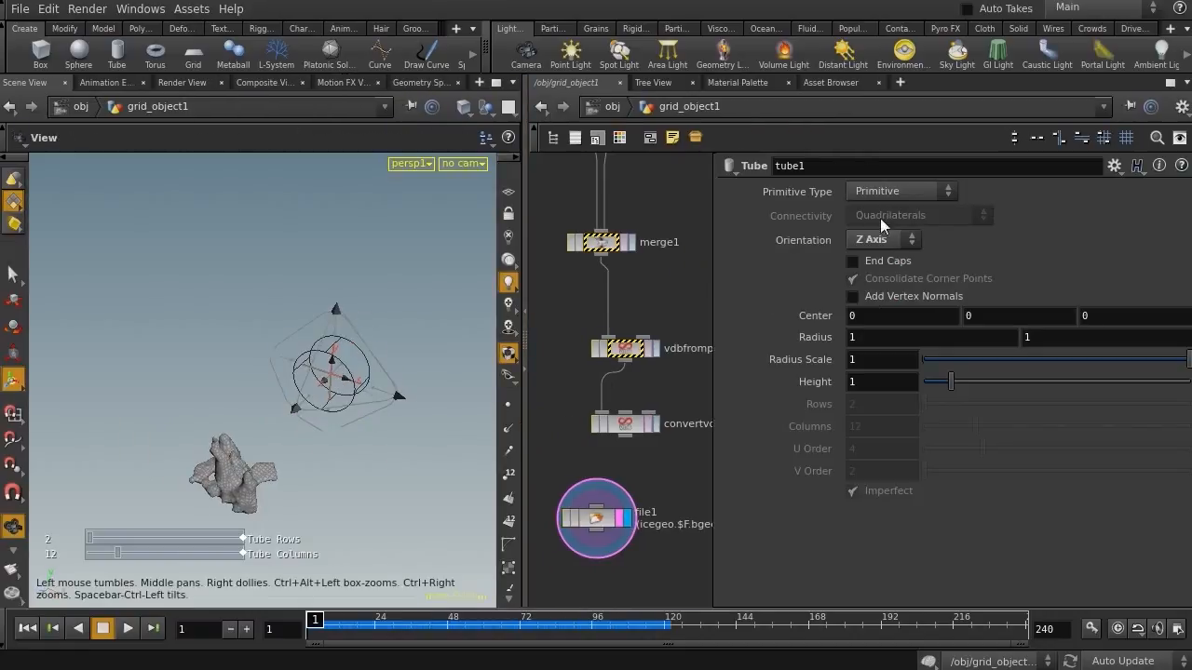
middle_drag(787, 340, 1118, 344)
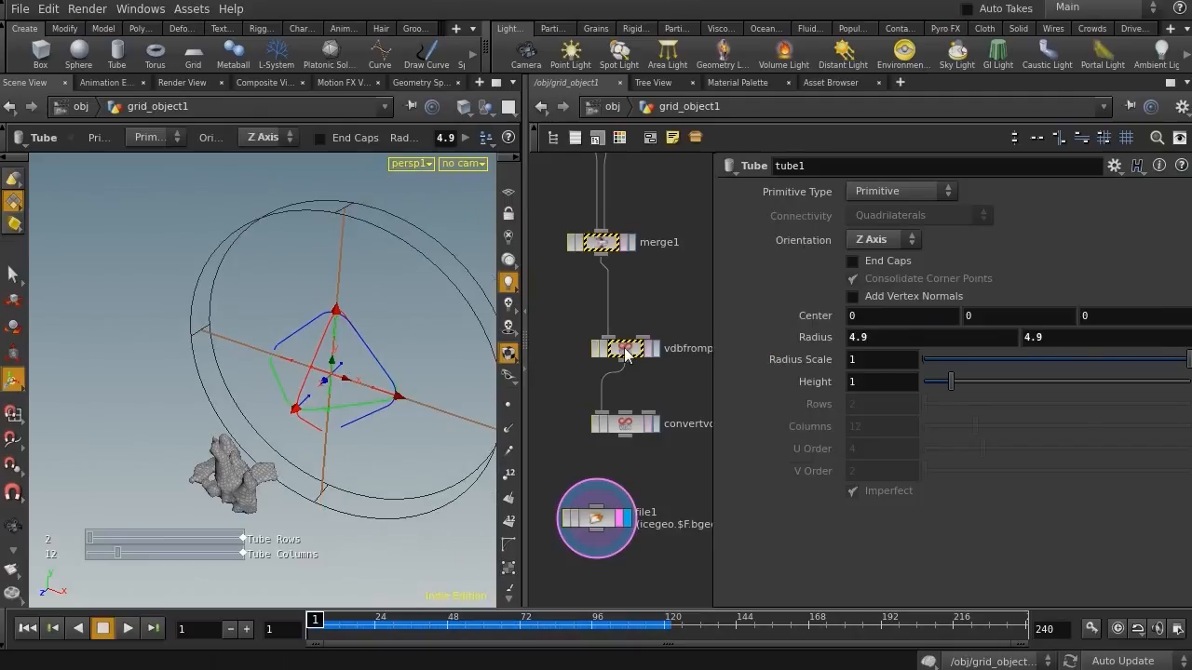
Set the tube height to about 1.93
drag(958, 382, 1088, 386)
key(Escape)
mouse_move(404, 366)
mouse_down()
mouse_move(288, 327)
mouse_move(398, 344)
mouse_up()
drag(333, 385, 291, 382)
drag(1083, 382, 975, 391)
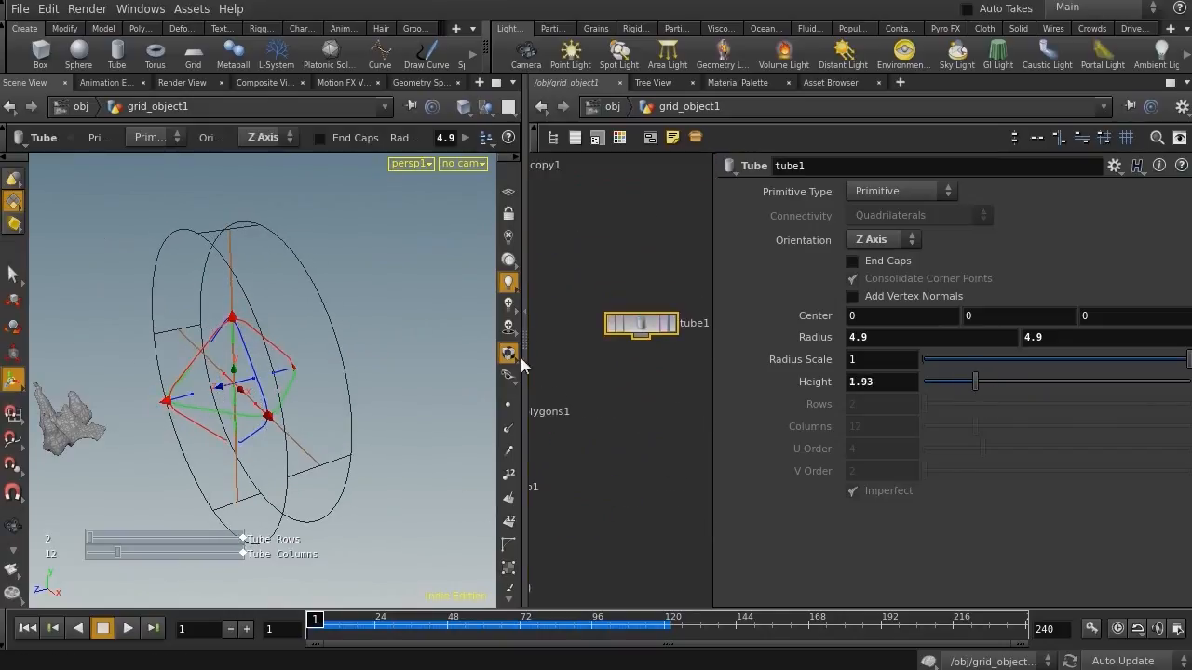
Set the tube's primitive type to Polygon
drag(523, 401, 338, 413)
middle_drag(458, 373, 553, 438)
right_drag(529, 317, 576, 326)
middle_drag(575, 326, 571, 284)
click(942, 191)
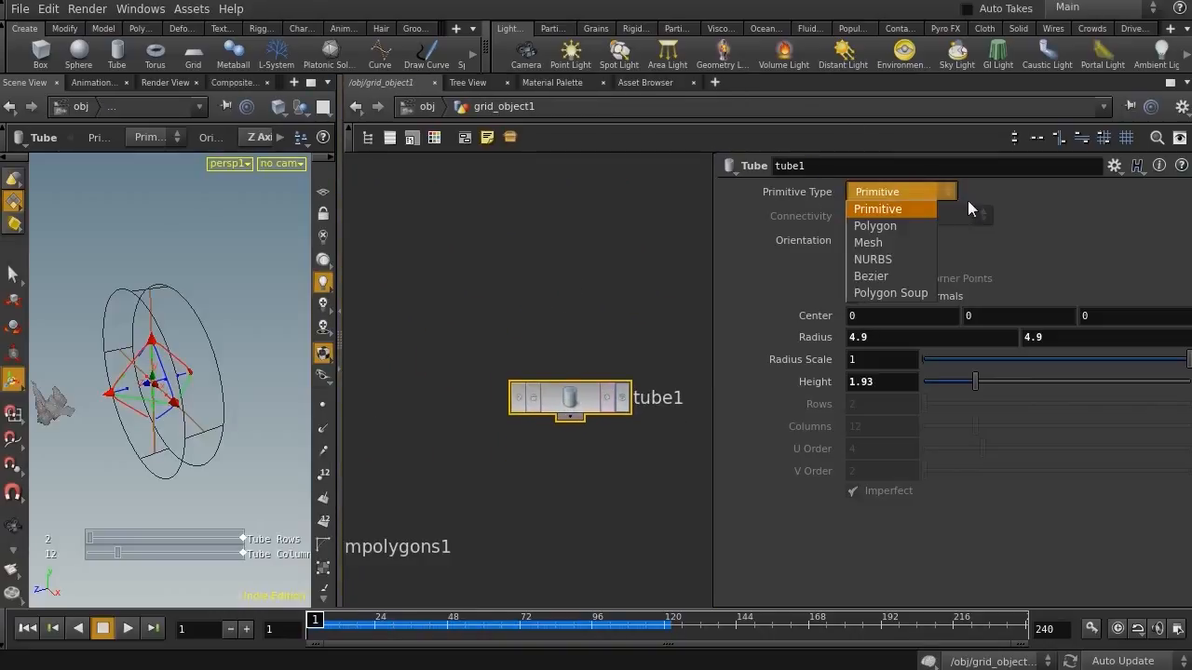
click(914, 227)
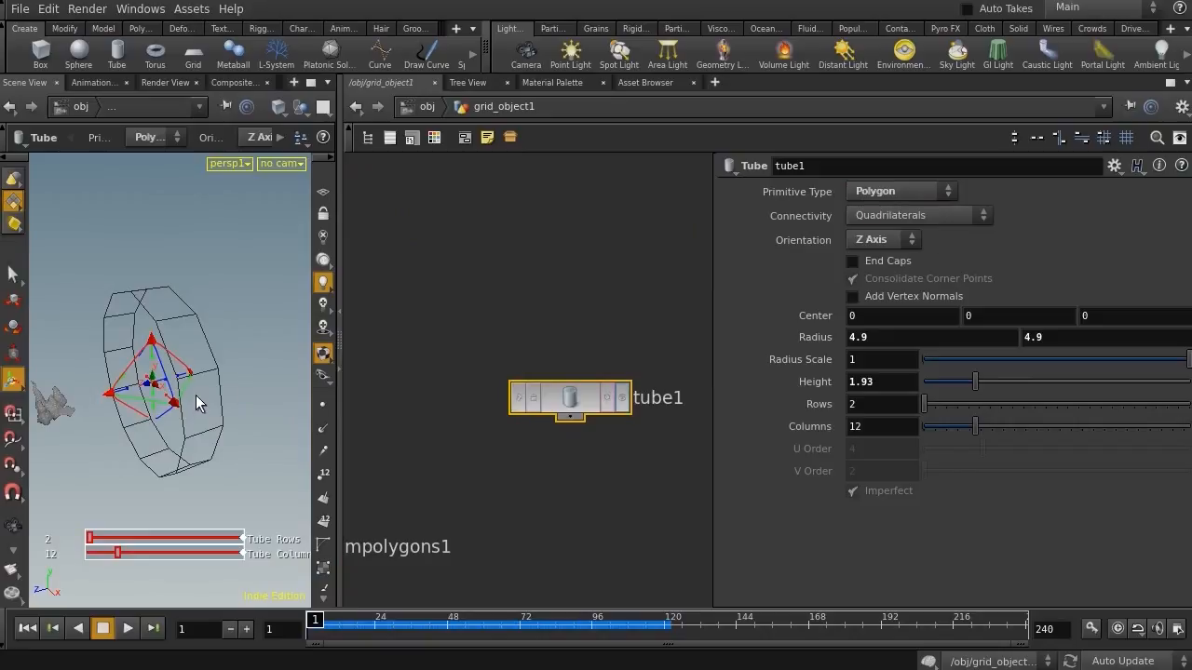
Inspect the tube in the viewport from different angles in shaded and wireframe display
key(shift+w)
click(619, 399)
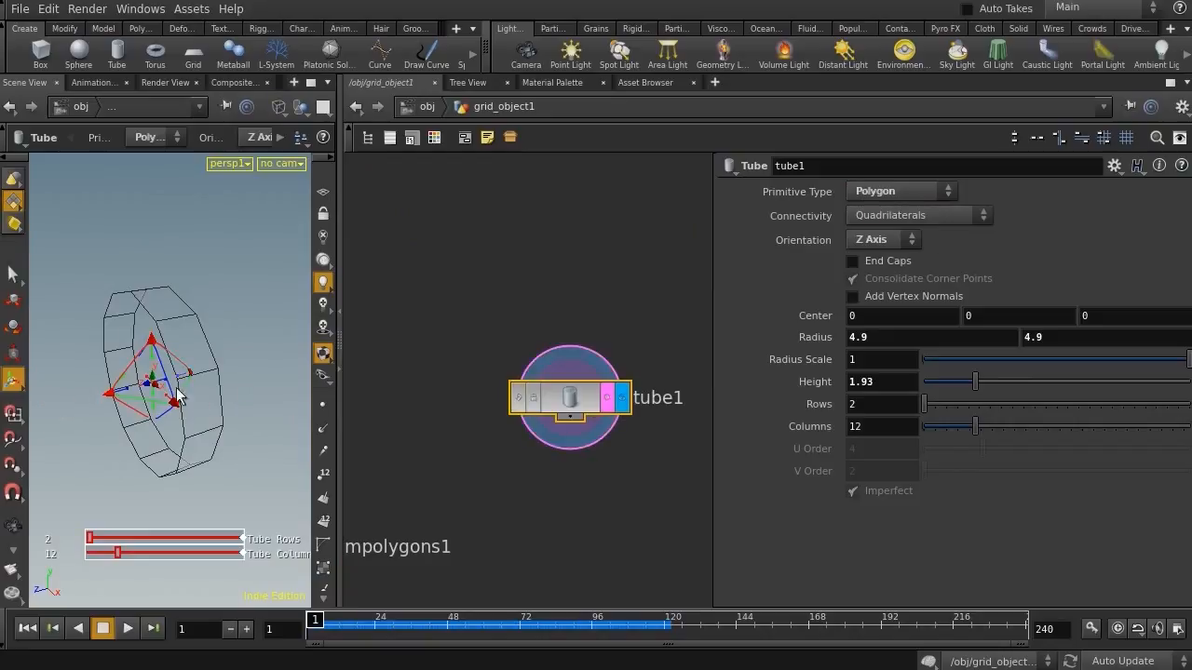
key(shift+w)
alt+drag(133, 375, 169, 370)
mouse_move(149, 366)
alt+right_down()
mouse_move(226, 357)
mouse_move(93, 341)
alt+right_up()
alt+drag(93, 341, 116, 342)
drag(572, 396, 580, 212)
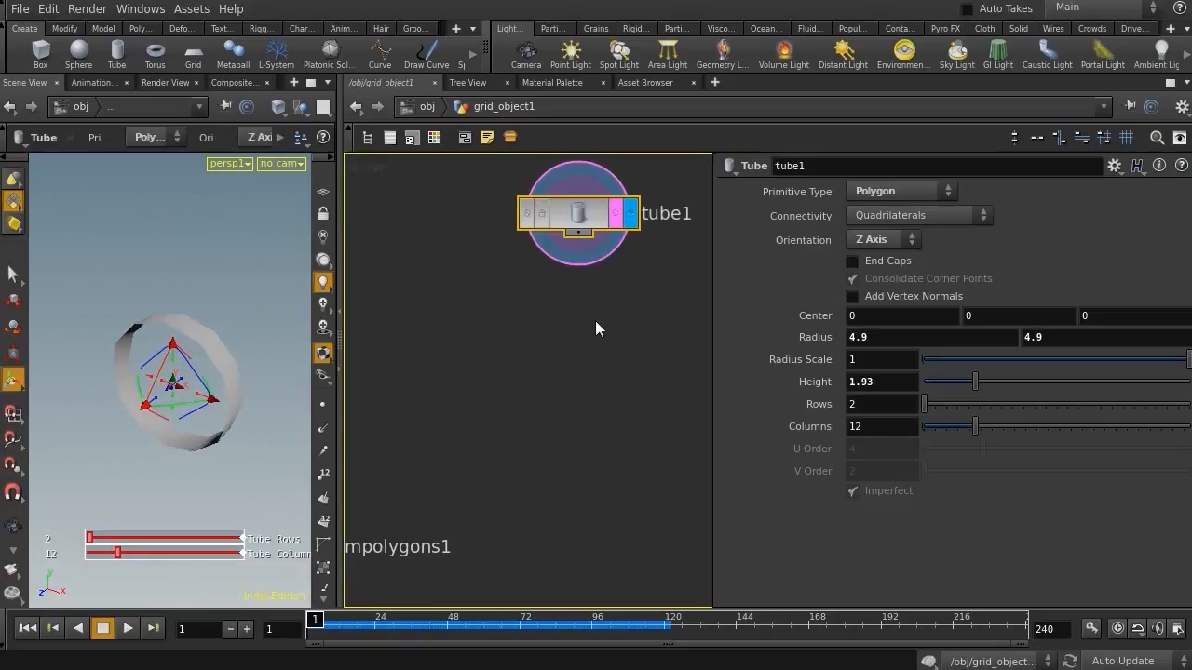
middle_drag(597, 324, 583, 389)
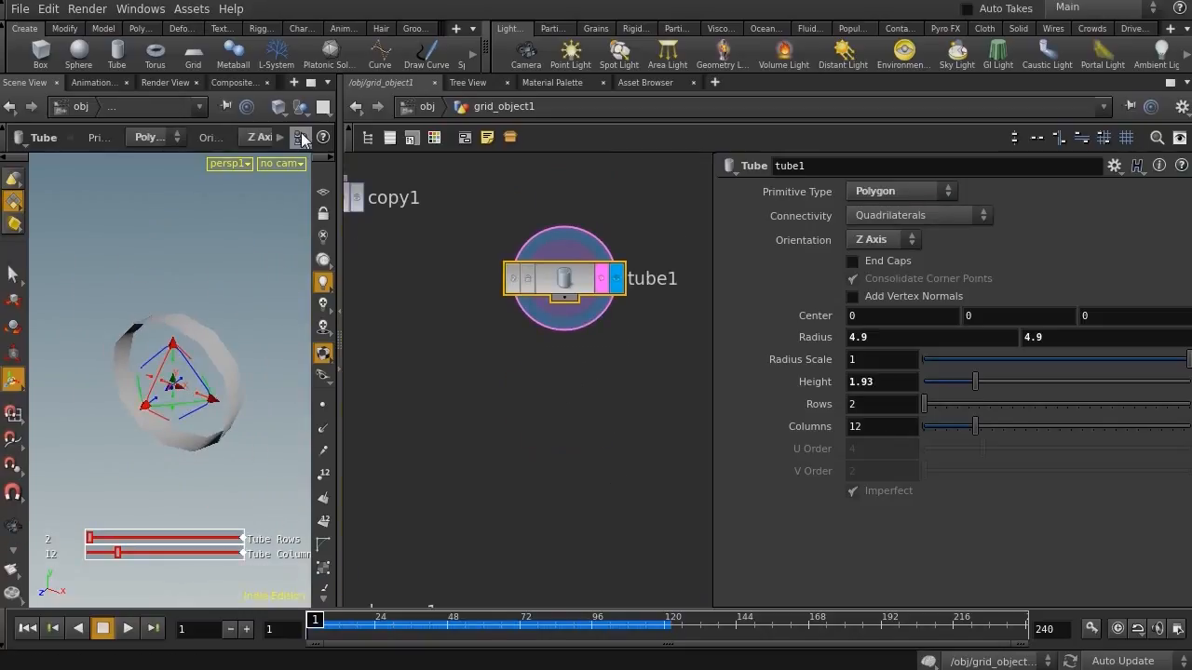
click(275, 114)
click(402, 331)
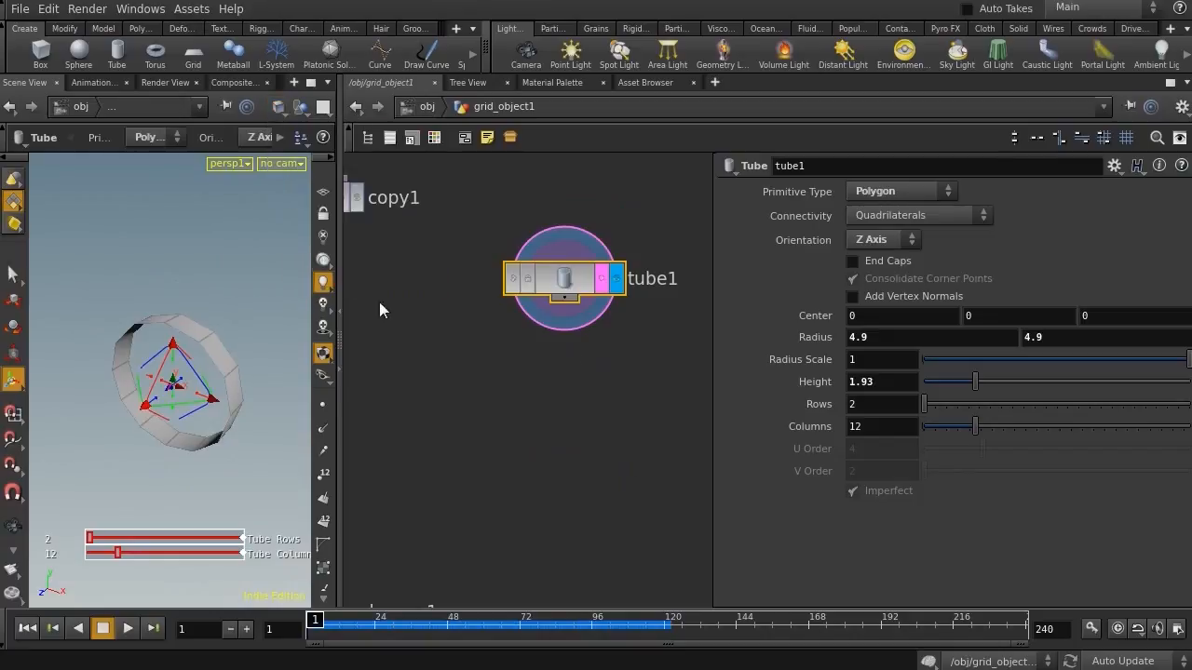
middle_drag(441, 335, 477, 535)
right_drag(466, 469, 415, 462)
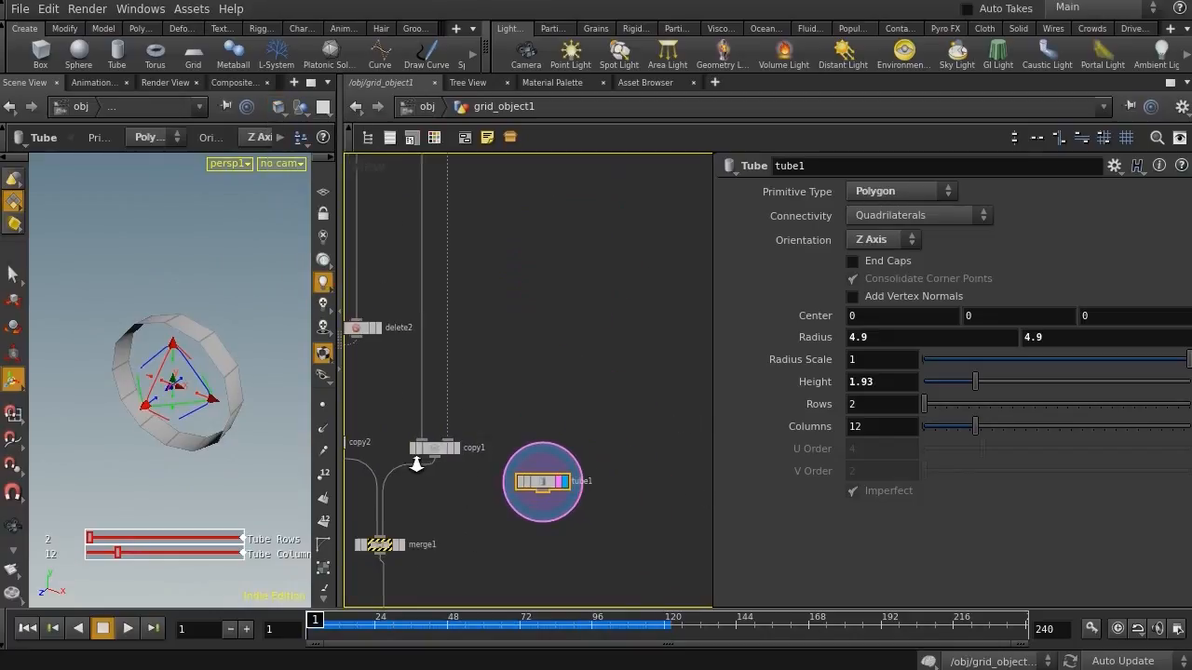
Move the tube node beside the grid, wire it into the scatter node in place of the grid, and display the scatter
drag(527, 483, 490, 222)
middle_drag(522, 288, 636, 594)
drag(628, 527, 389, 159)
middle_drag(420, 243, 467, 597)
right_drag(463, 373, 442, 378)
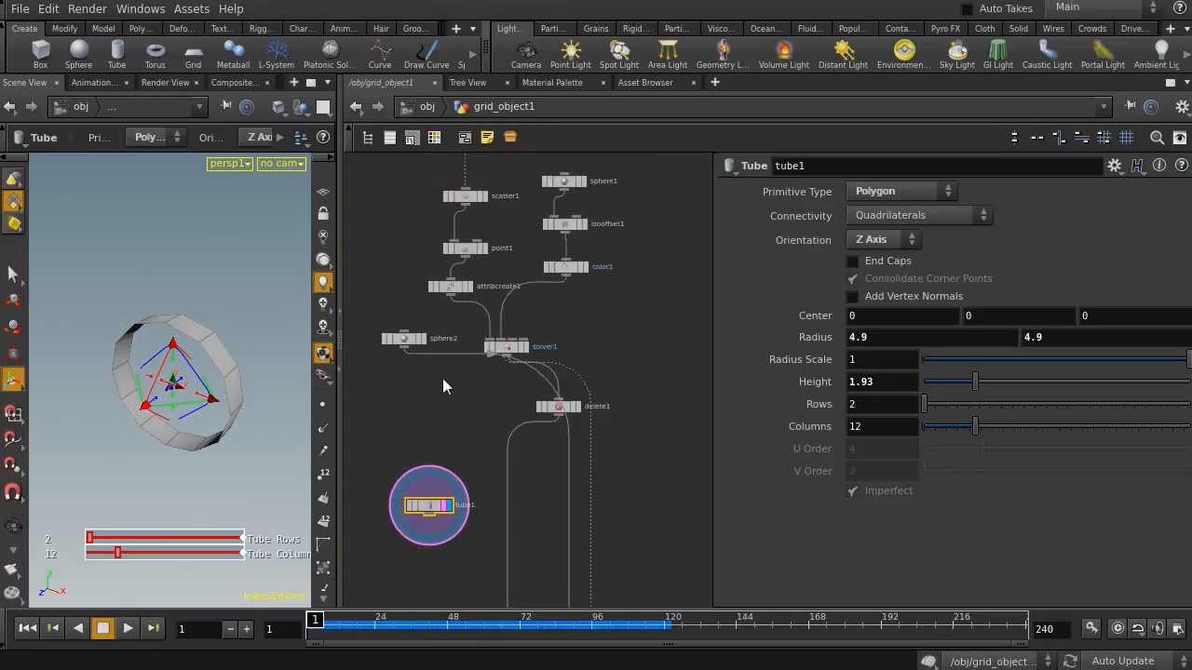
middle_drag(443, 381, 465, 538)
drag(460, 607, 450, 554)
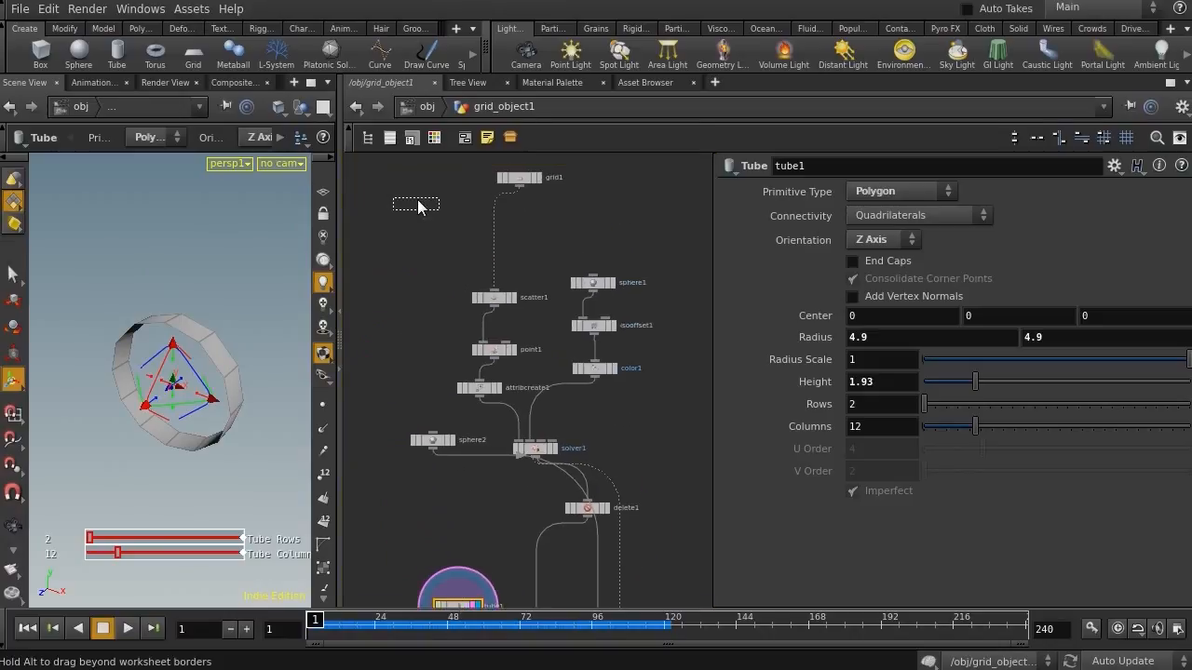
drag(418, 207, 451, 207)
scroll(423, 244, up, 4)
middle_drag(463, 267, 486, 348)
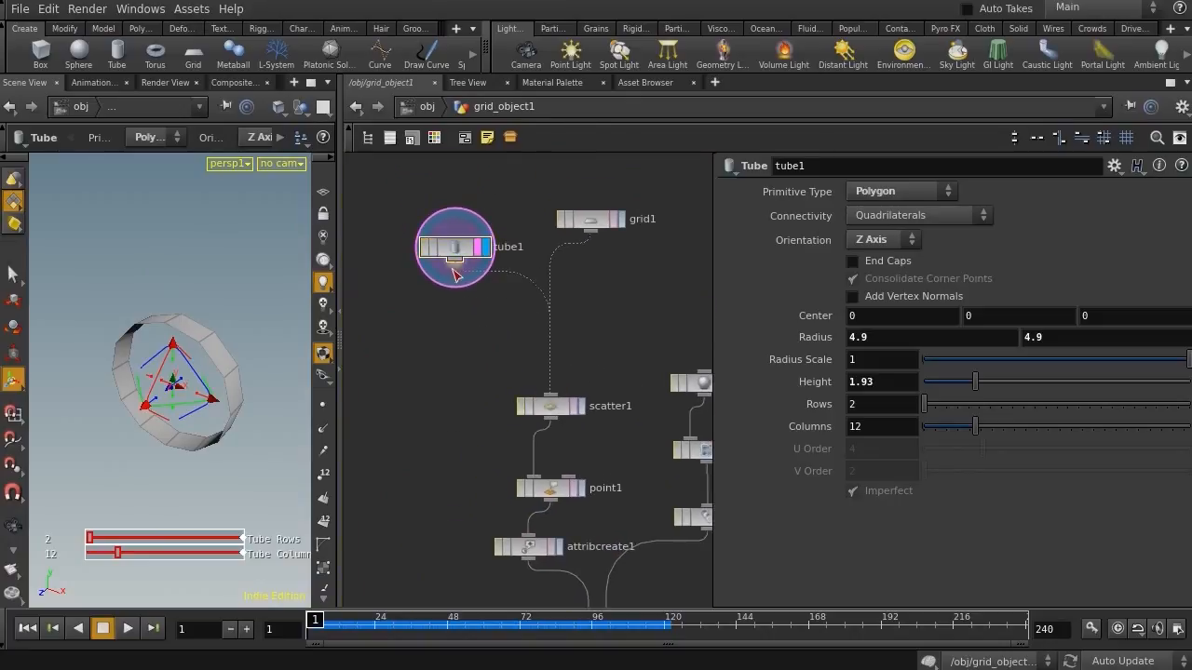
click(579, 406)
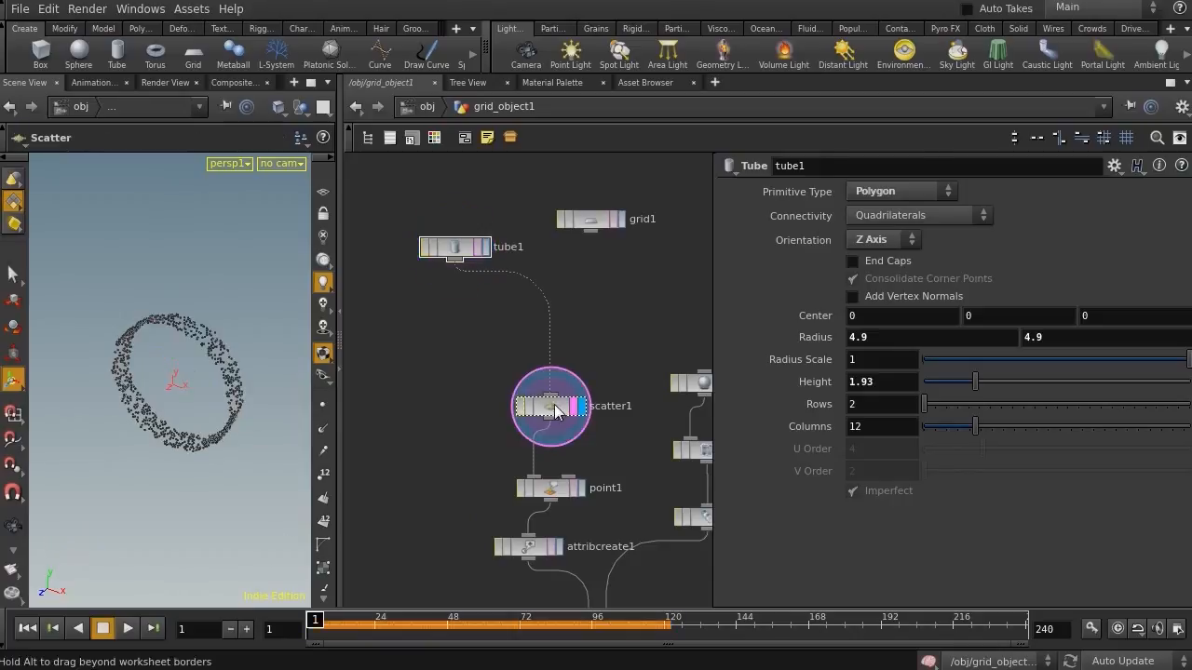
drag(183, 372, 280, 364)
middle_drag(457, 357, 482, 142)
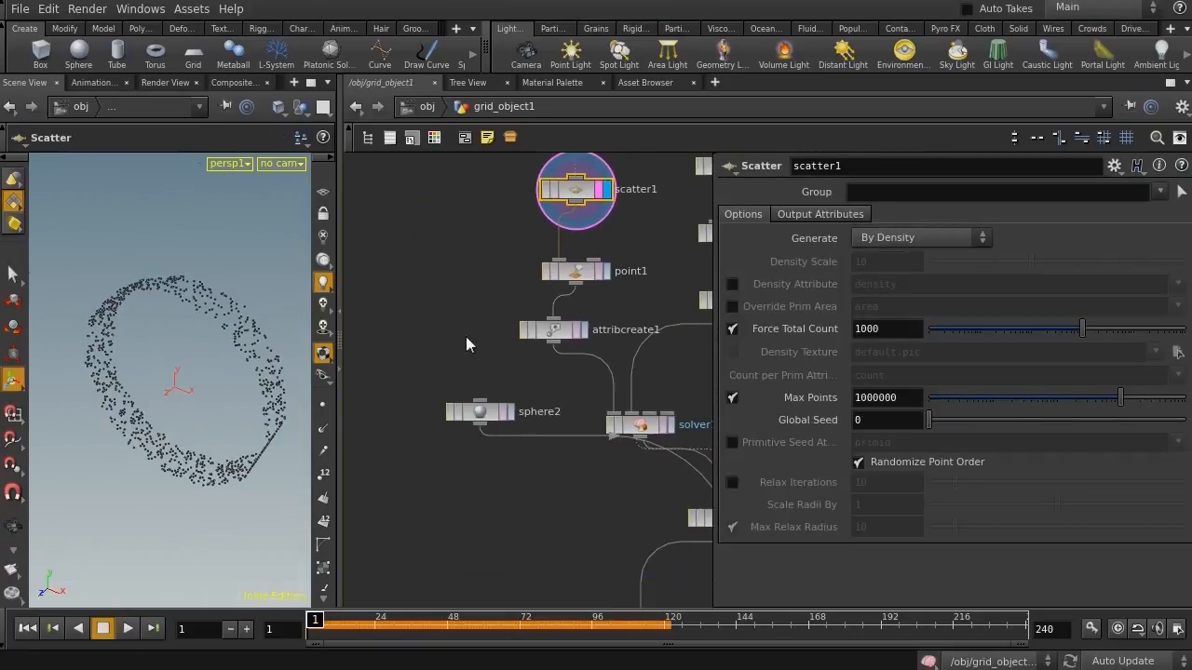
click(480, 412)
middle_drag(569, 477, 525, 400)
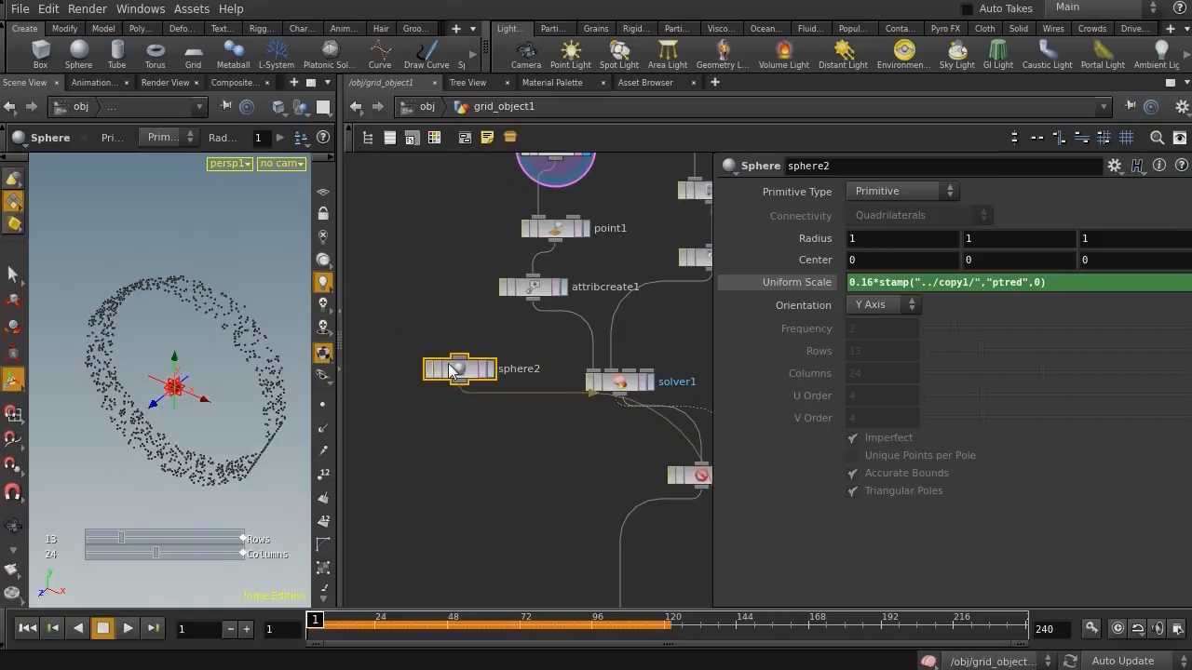
drag(430, 364, 389, 346)
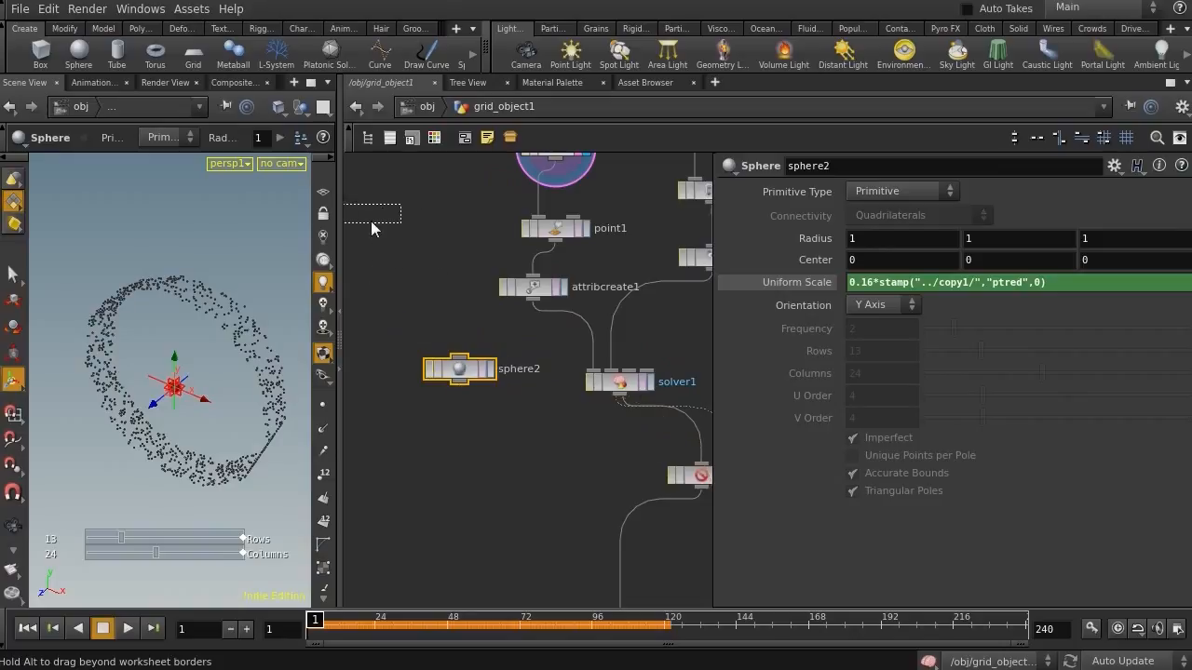
drag(673, 538, 474, 485)
middle_drag(490, 421, 411, 155)
scroll(430, 323, down, 3)
middle_drag(407, 358, 413, 152)
scroll(412, 258, down, 3)
key(ctrl+z)
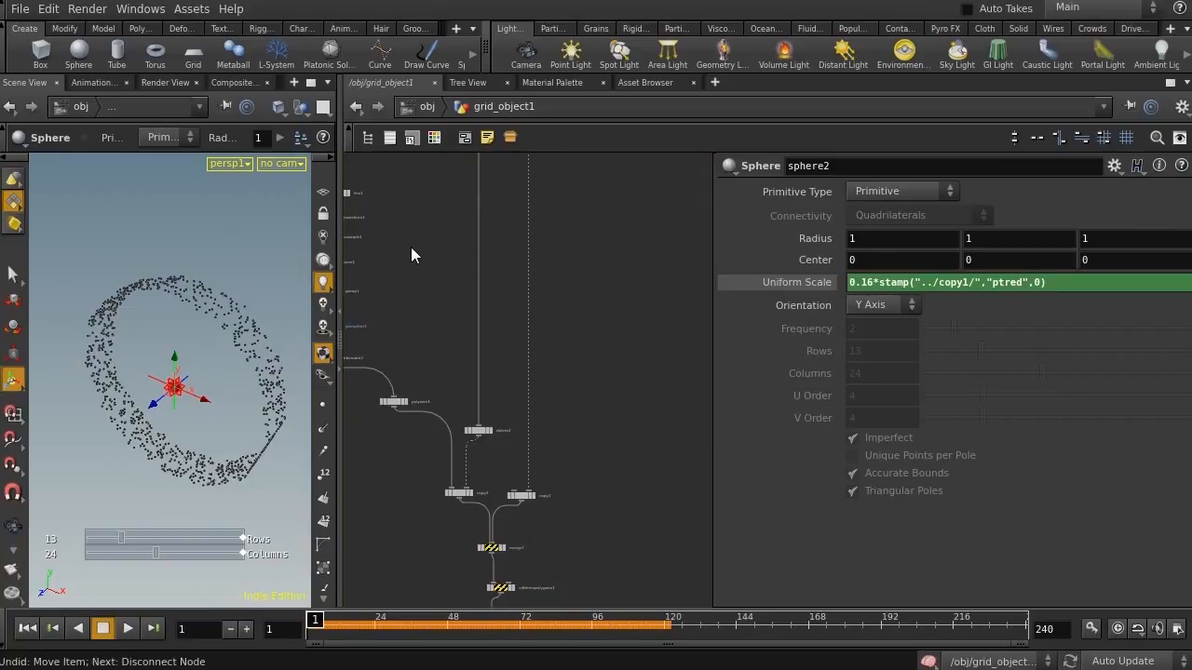
middle_drag(412, 250, 466, 447)
key(ctrl+z)
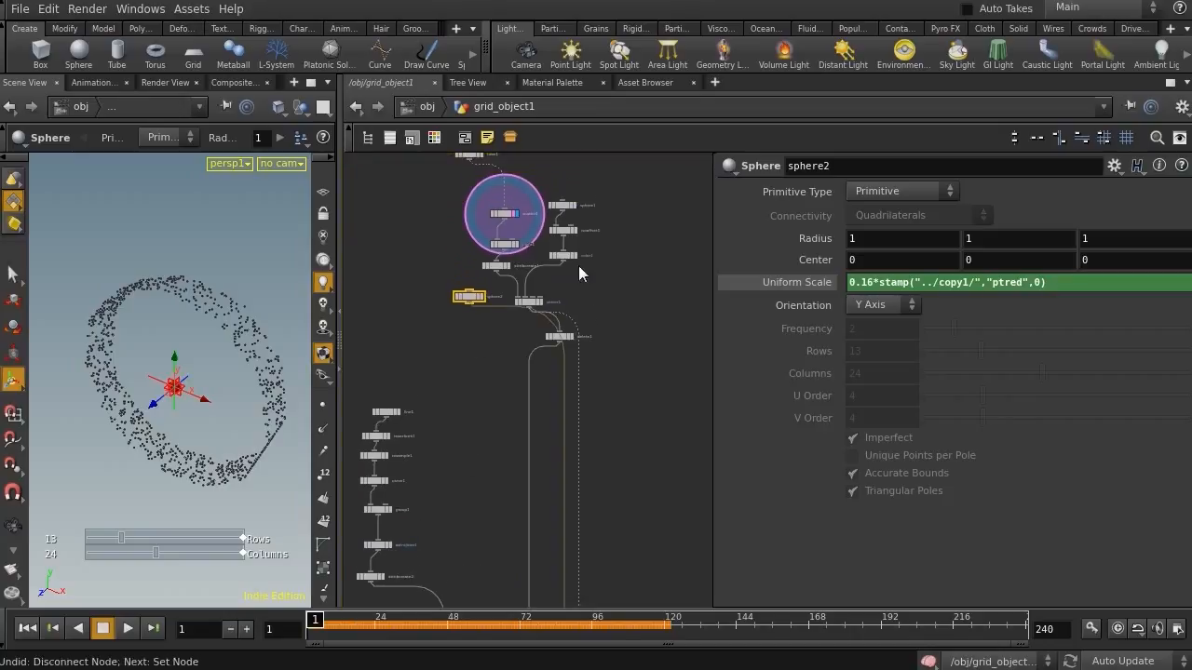
Select the sphere1 node and stretch its Z radius to about 3.1 with its center at about 7.9 in Z using the handles
middle_drag(573, 295, 600, 340)
right_click(598, 341)
key(Escape)
scroll(611, 257, up, 5)
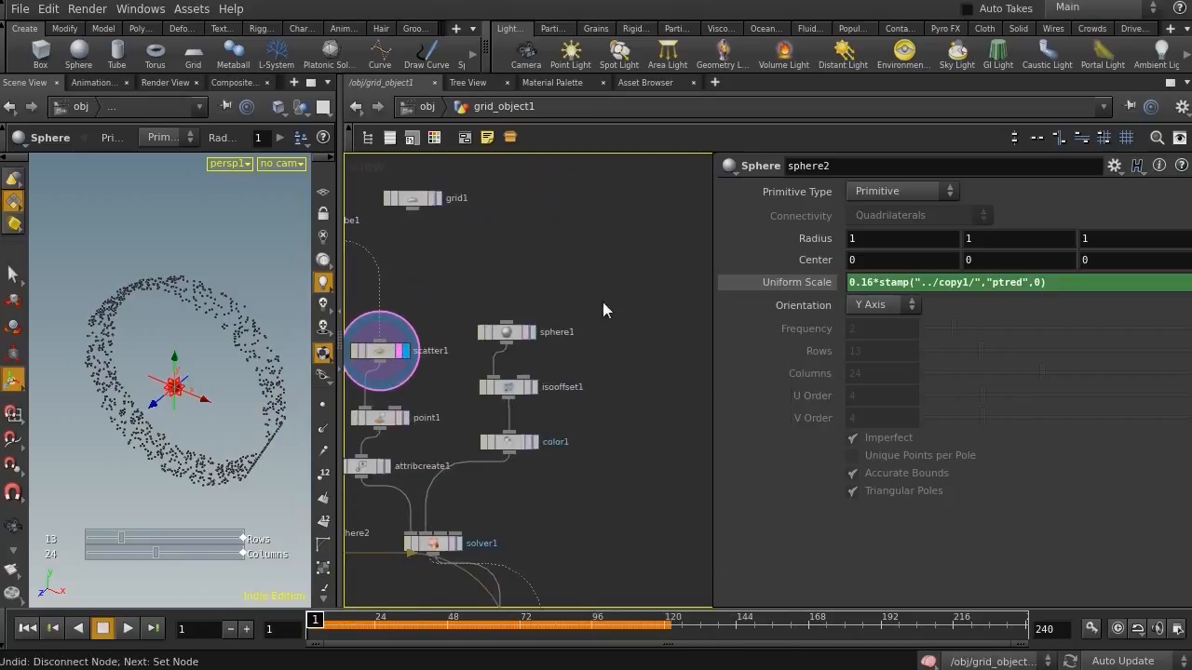
middle_drag(628, 297, 550, 233)
drag(551, 232, 444, 324)
middle_drag(444, 324, 657, 354)
drag(608, 300, 566, 341)
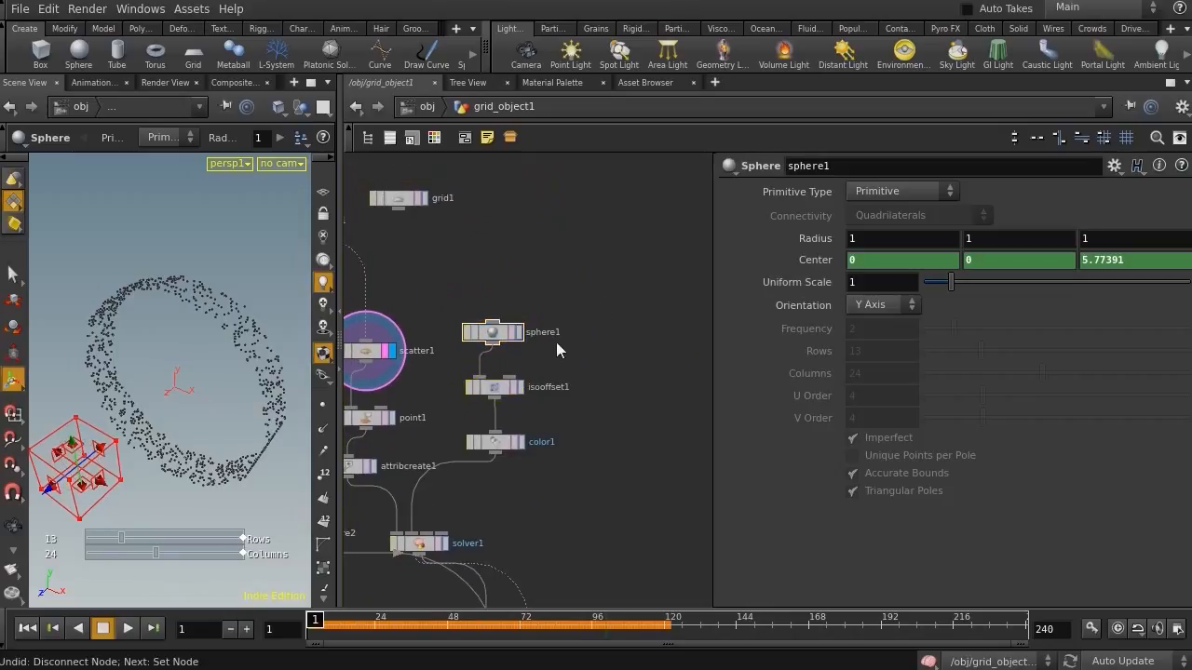
drag(480, 382, 502, 407)
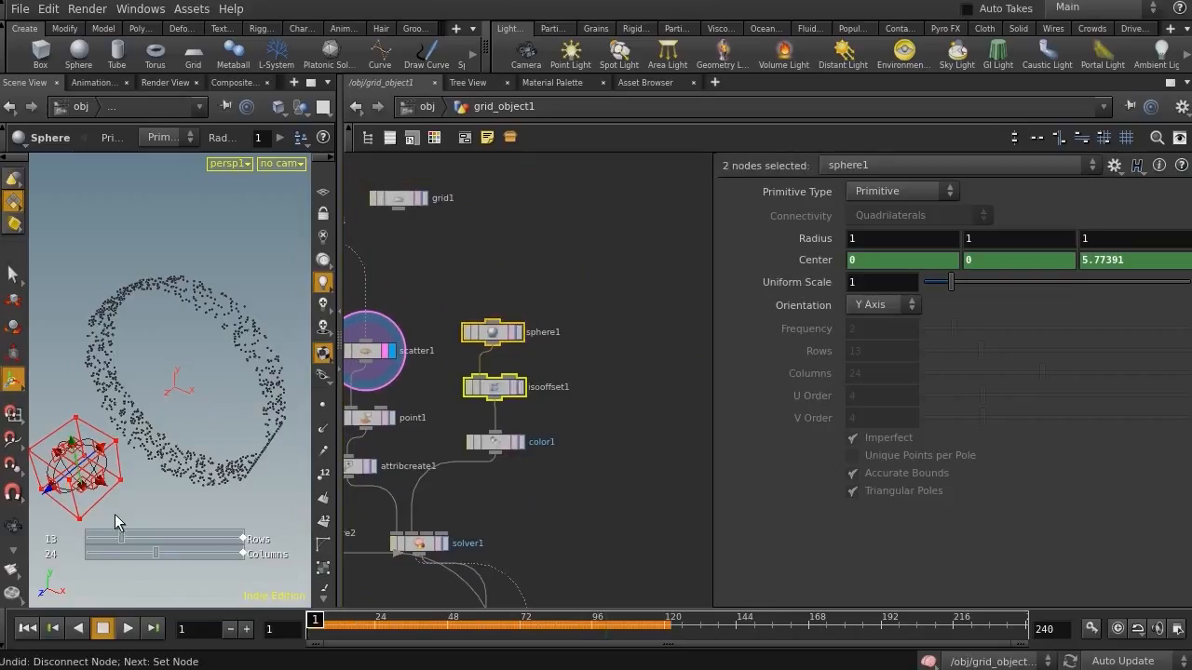
drag(570, 281, 462, 356)
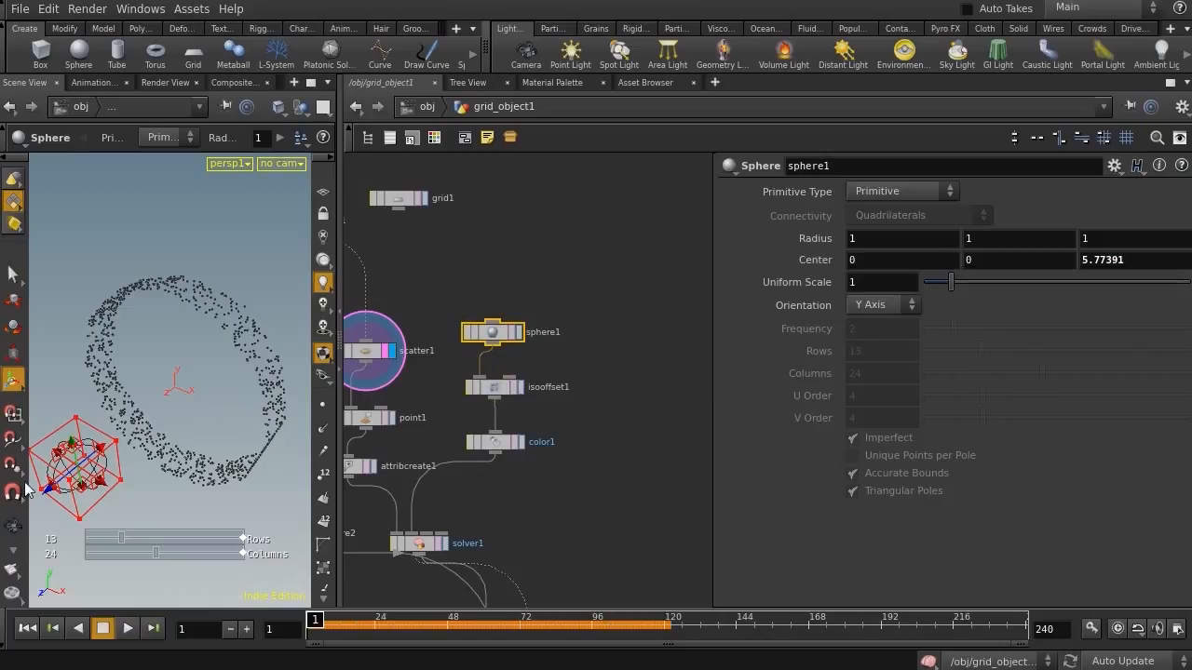
alt+drag(47, 498, 81, 443)
alt+middle_drag(130, 431, 253, 433)
alt+right_drag(207, 431, 186, 431)
alt+drag(186, 431, 165, 419)
alt+right_drag(166, 419, 148, 422)
alt+drag(148, 422, 161, 424)
key(Return)
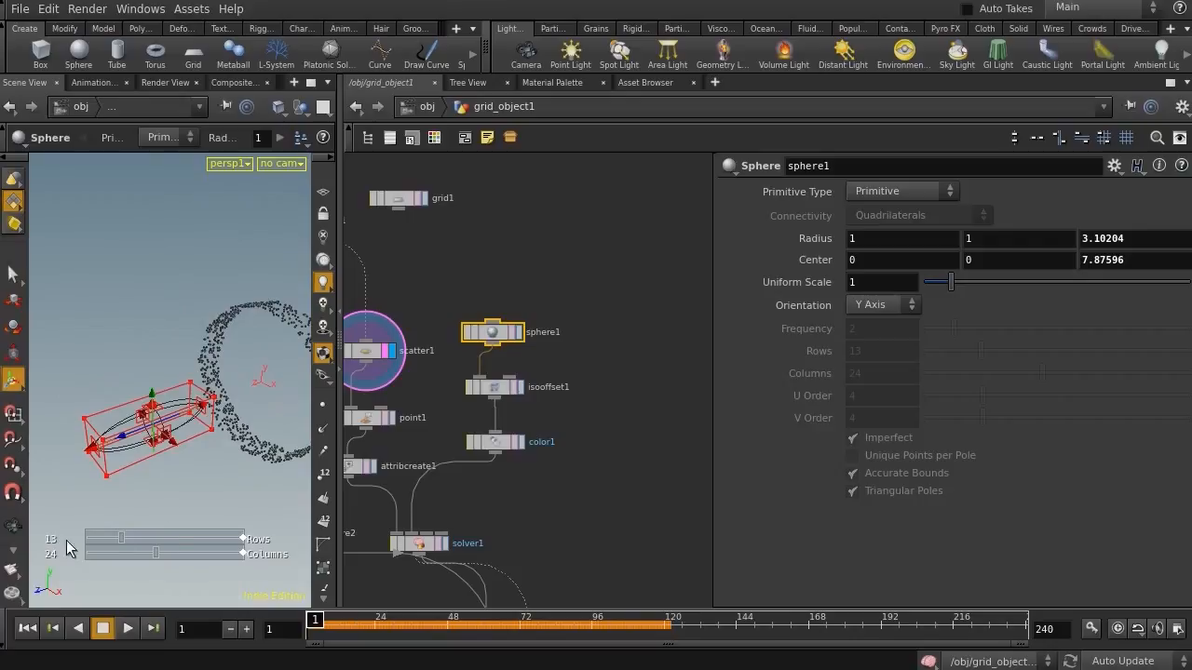
Move the sphere to a center of about 0, 5, 0.1 with the viewport handles
drag(132, 450, 218, 410)
alt+middle_drag(218, 410, 138, 421)
drag(262, 411, 199, 407)
alt+drag(192, 414, 242, 434)
drag(232, 367, 180, 347)
middle_drag(590, 394, 577, 282)
middle_drag(409, 211, 617, 261)
middle_drag(366, 221, 459, 307)
Add a Carve node, wire the tube into it, and set it as the displayed node
key(Tab)
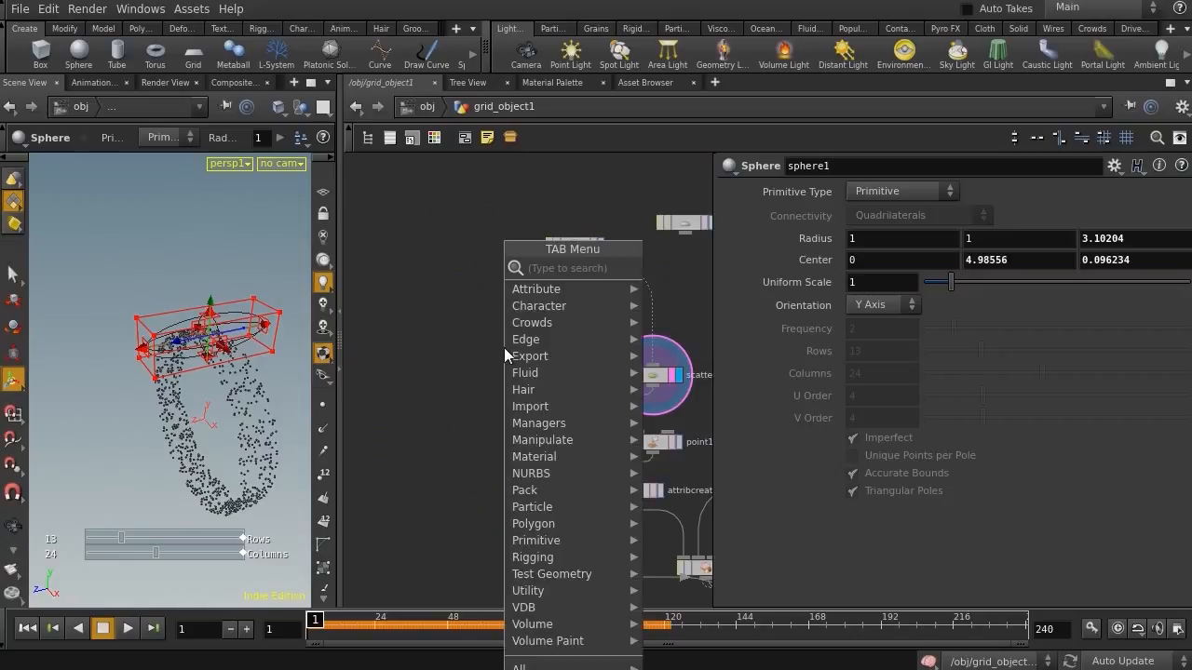
text(cur)
key(Return)
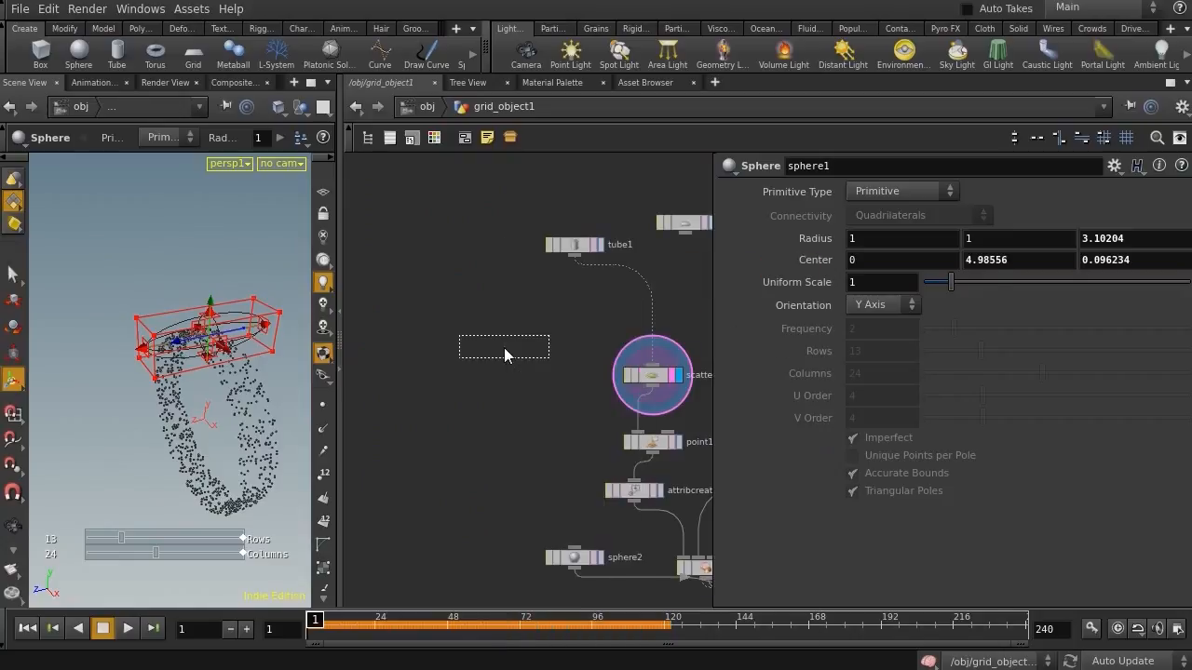
click(508, 405)
drag(576, 266, 507, 389)
click(537, 400)
On the carve, disable First U, enable Second U and set it to about 0.06
mouse_move(365, 366)
middle_down()
mouse_move(387, 364)
mouse_move(360, 366)
middle_up()
alt+drag(159, 352, 188, 346)
alt+middle_drag(188, 345, 118, 335)
alt+right_drag(119, 335, 204, 315)
alt+drag(205, 315, 192, 339)
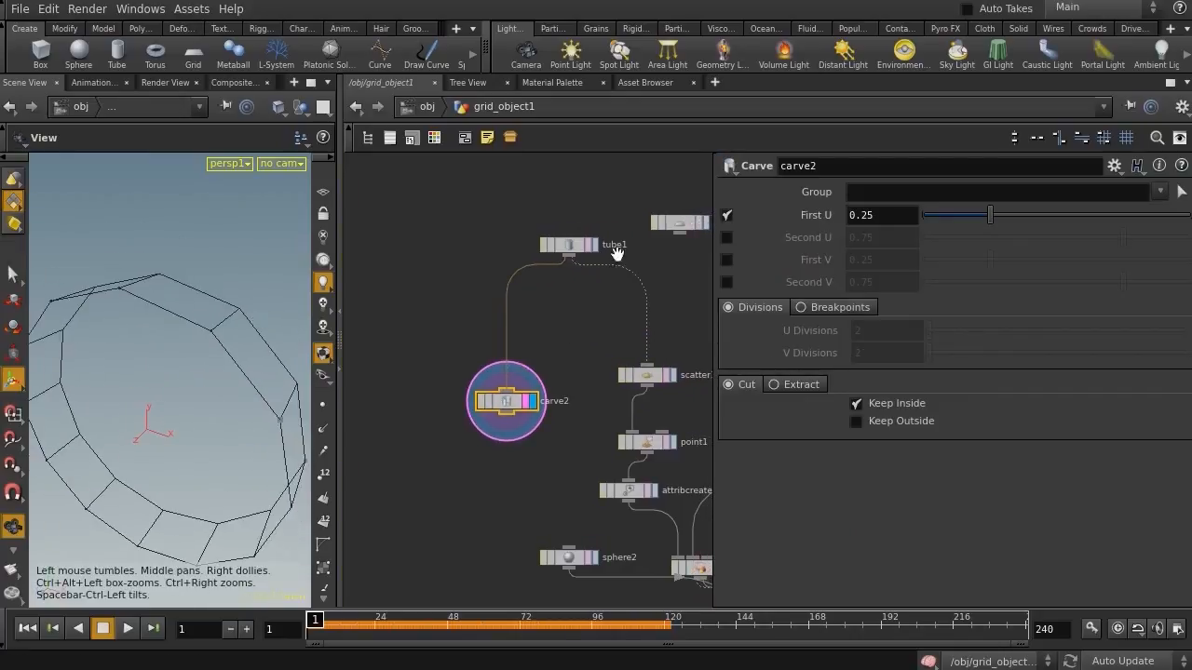
click(726, 215)
click(726, 237)
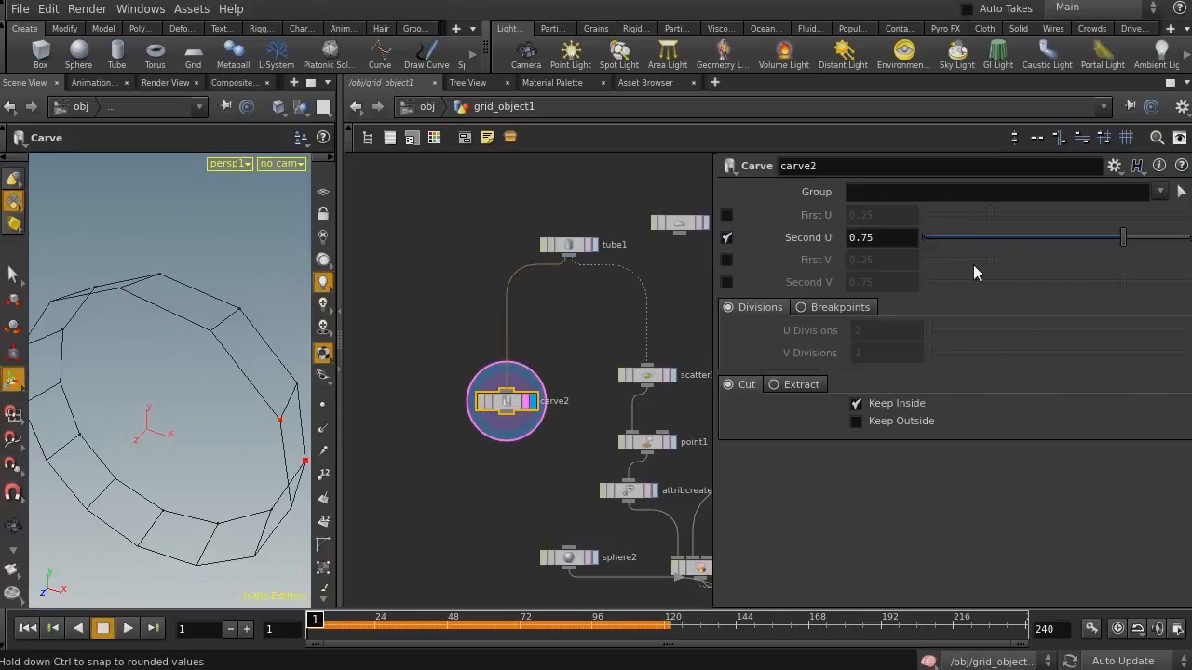
drag(927, 237, 940, 237)
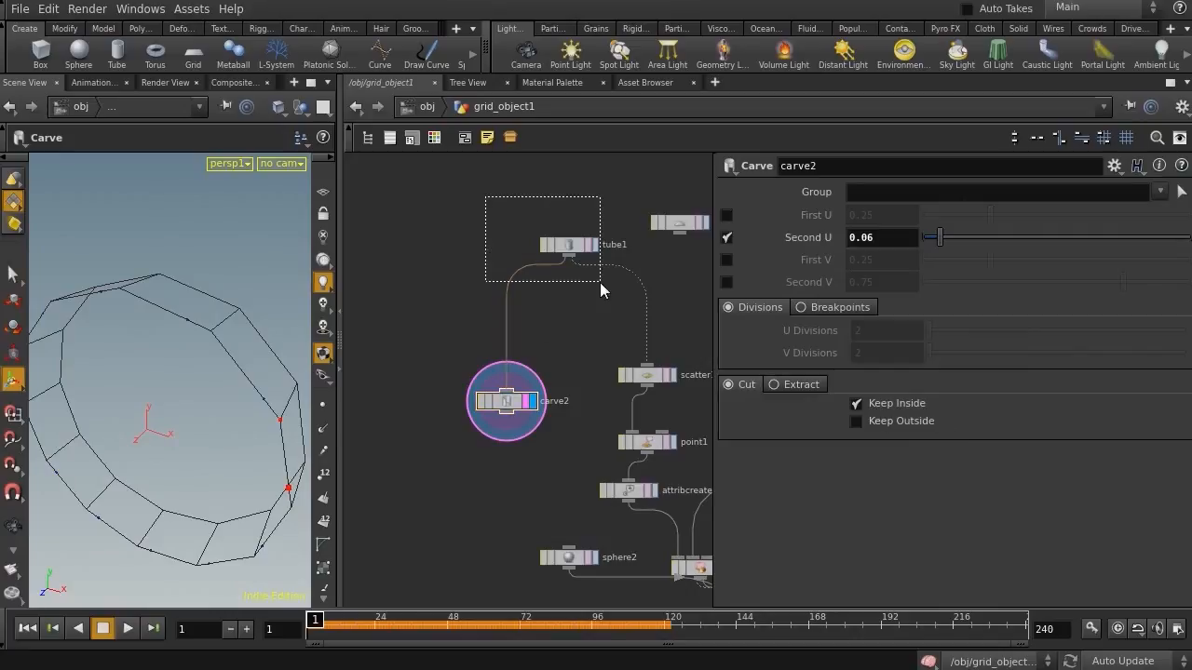
Set the tube's primitive type to Mesh and display the carve node again
drag(599, 283, 600, 283)
click(861, 191)
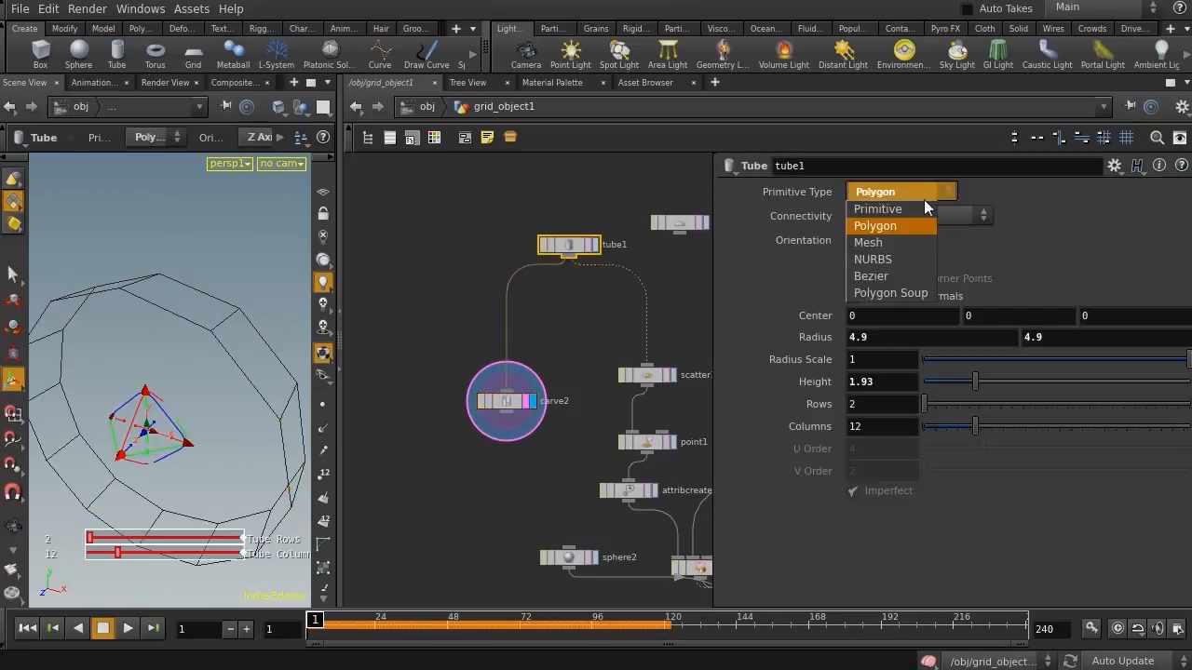
click(866, 238)
click(511, 399)
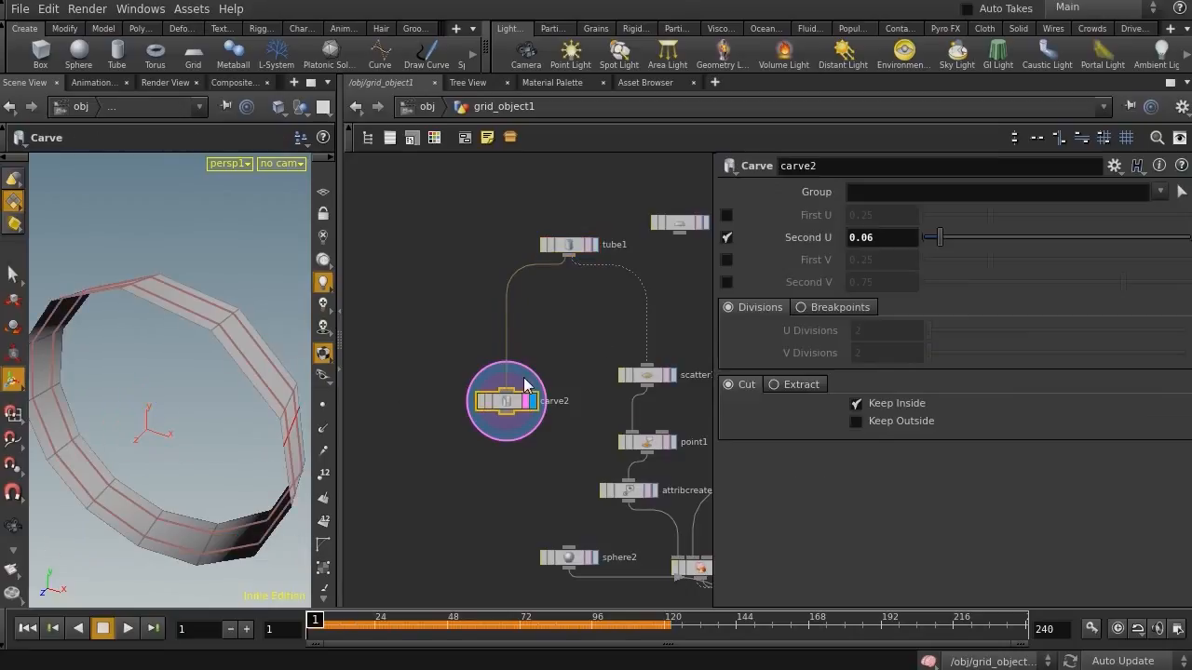
Switch the carve back to cutting with First U instead of Second U and show the viewport in wireframe
click(727, 237)
click(728, 215)
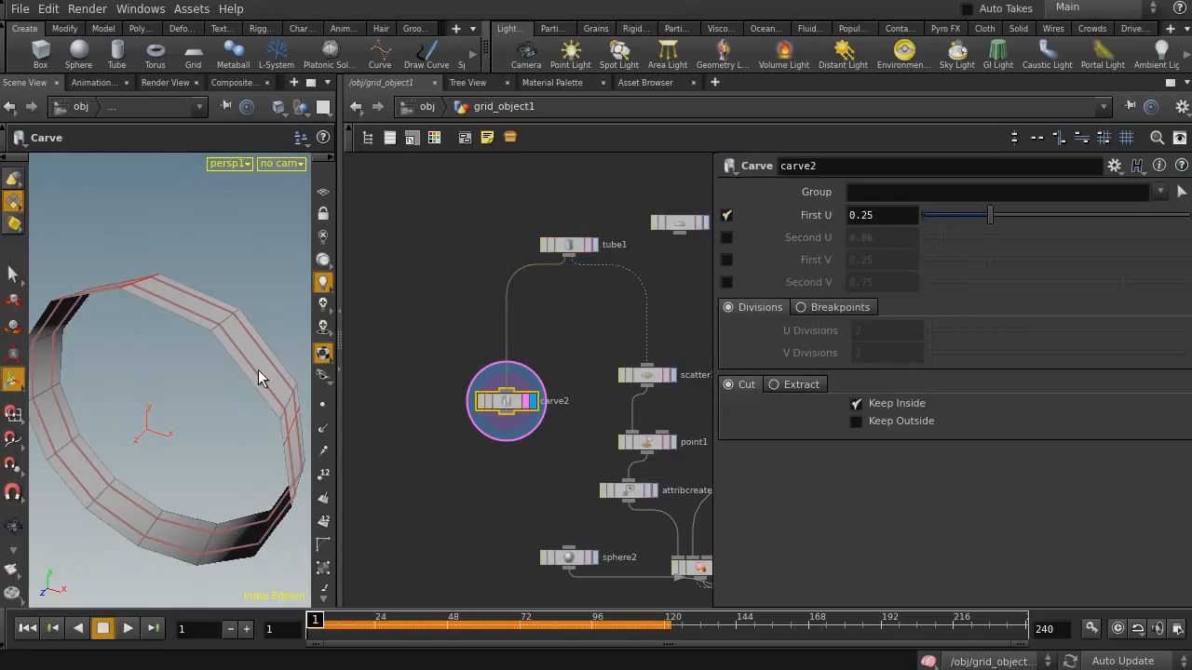
drag(341, 387, 461, 410)
key(w)
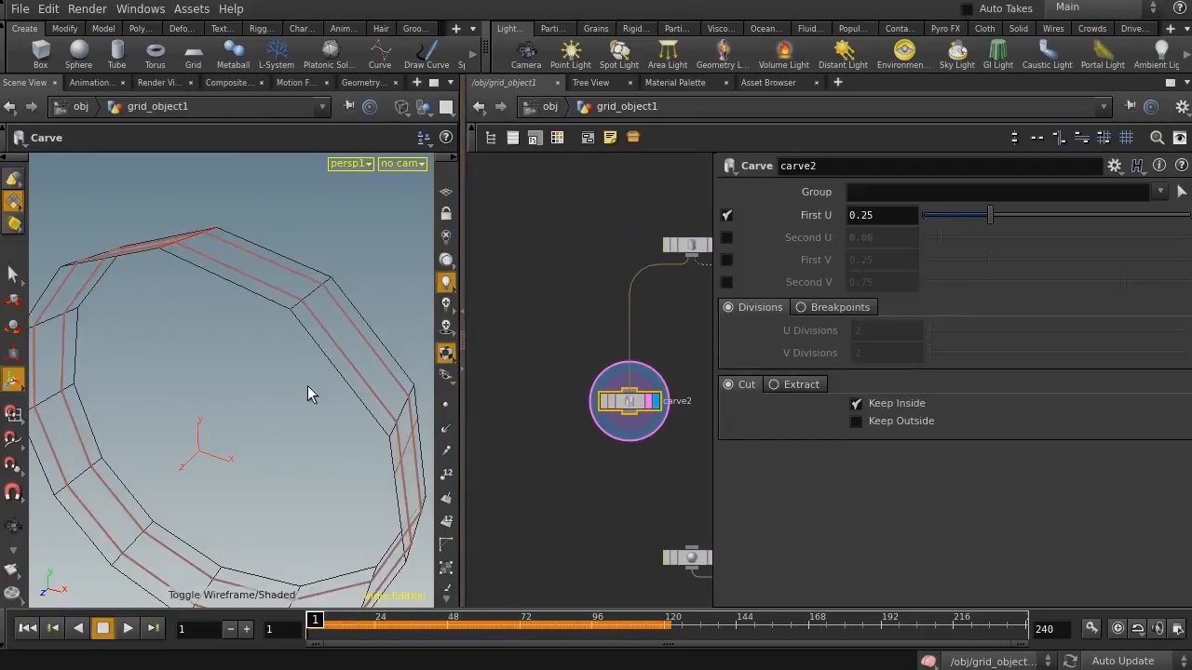
Display point numbers and scrub the carve's First U slider to examine how the cut moves around the ring
click(445, 482)
alt+drag(307, 416, 278, 411)
alt+right_drag(277, 410, 222, 386)
alt+drag(222, 385, 260, 381)
mouse_move(970, 216)
mouse_down()
mouse_move(940, 216)
mouse_move(958, 215)
mouse_up()
alt+right_drag(351, 369, 379, 380)
alt+drag(360, 389, 268, 447)
alt+right_drag(240, 377, 142, 370)
alt+drag(144, 370, 173, 377)
alt+middle_drag(165, 375, 218, 382)
alt+right_drag(218, 383, 295, 387)
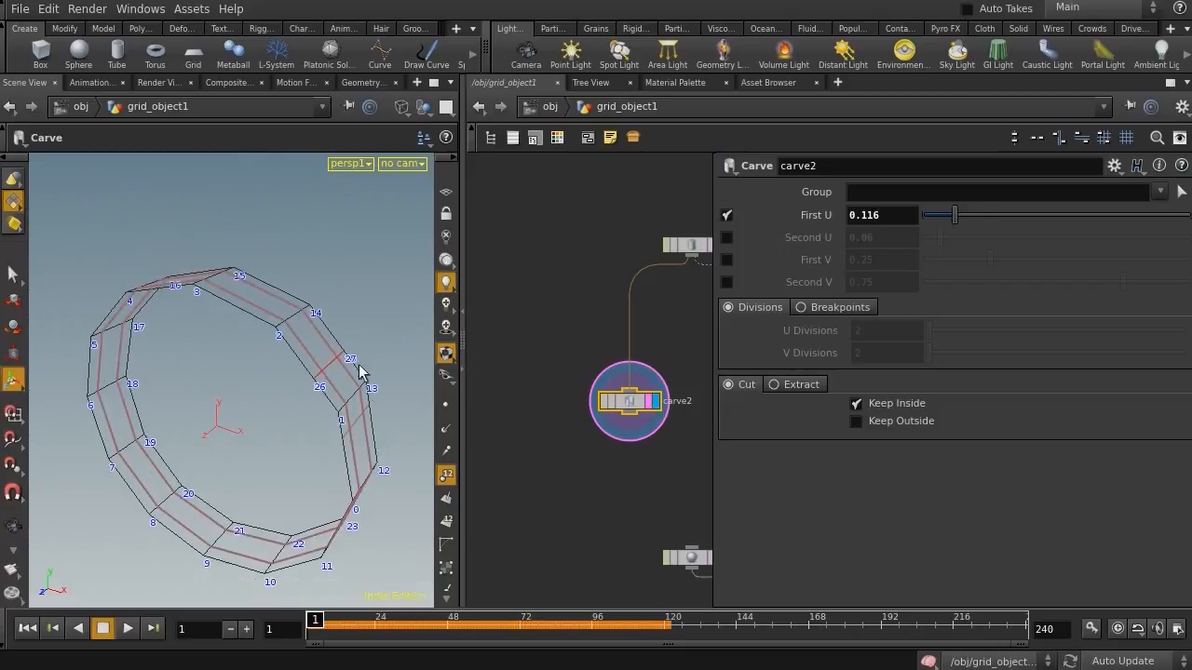
drag(962, 220, 1009, 218)
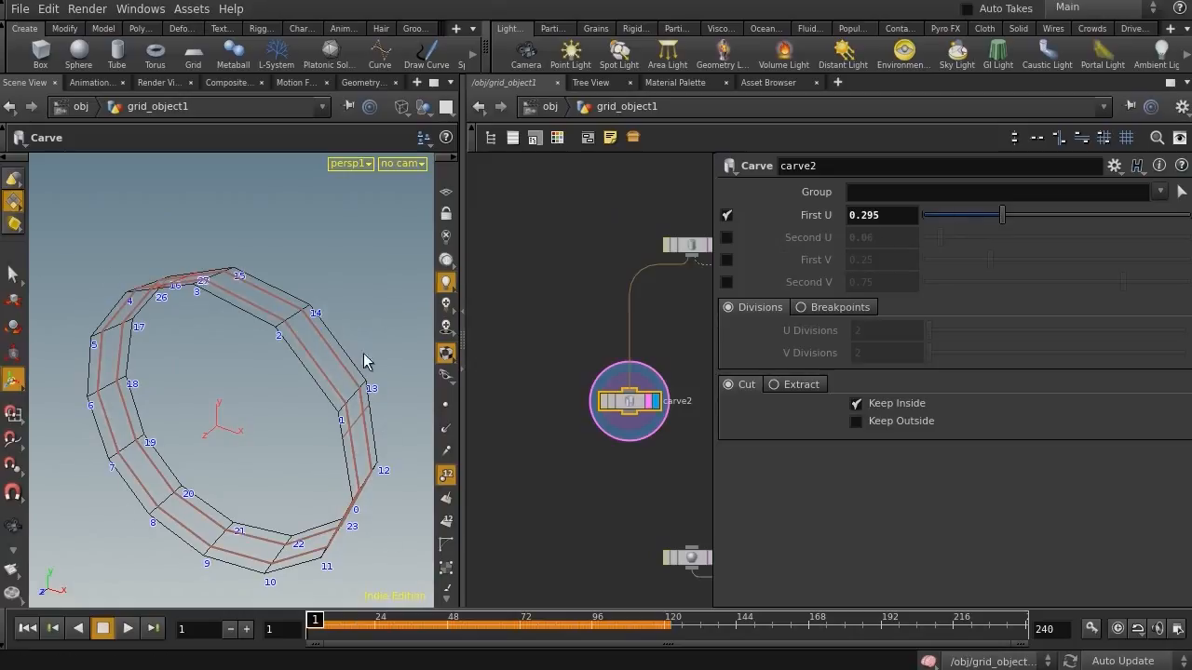
Keyframe the carve's First U at 0 on frame 1 and set it to 1 at frame 100
drag(971, 222, 906, 217)
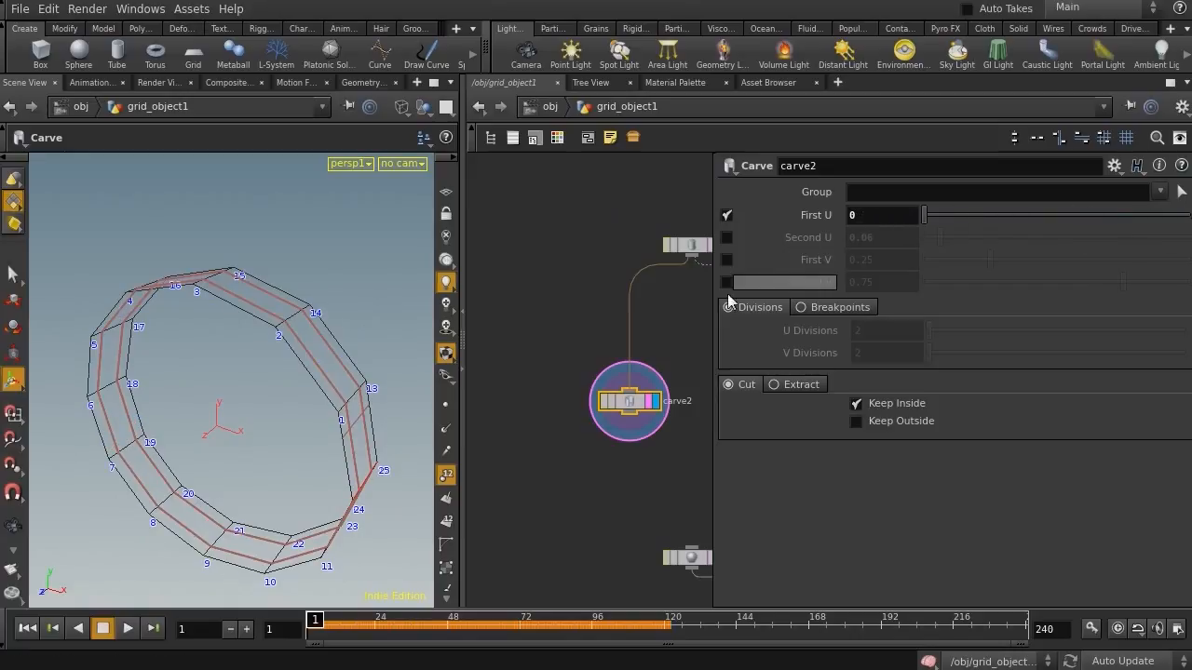
alt+click(815, 215)
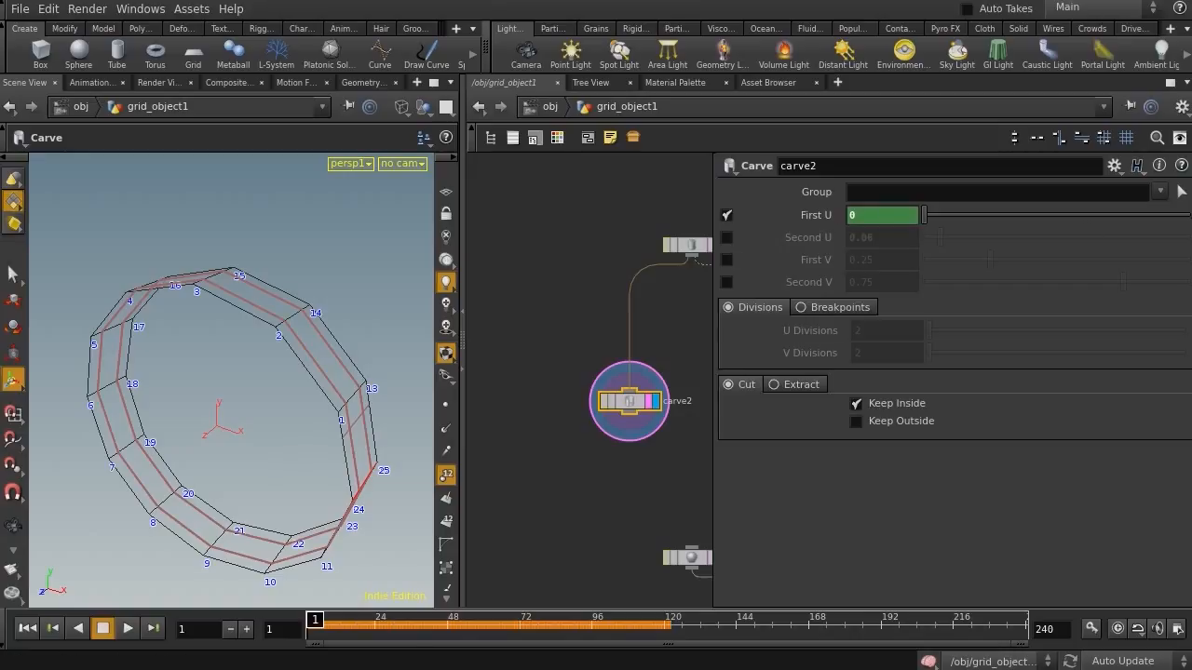
drag(404, 631, 580, 641)
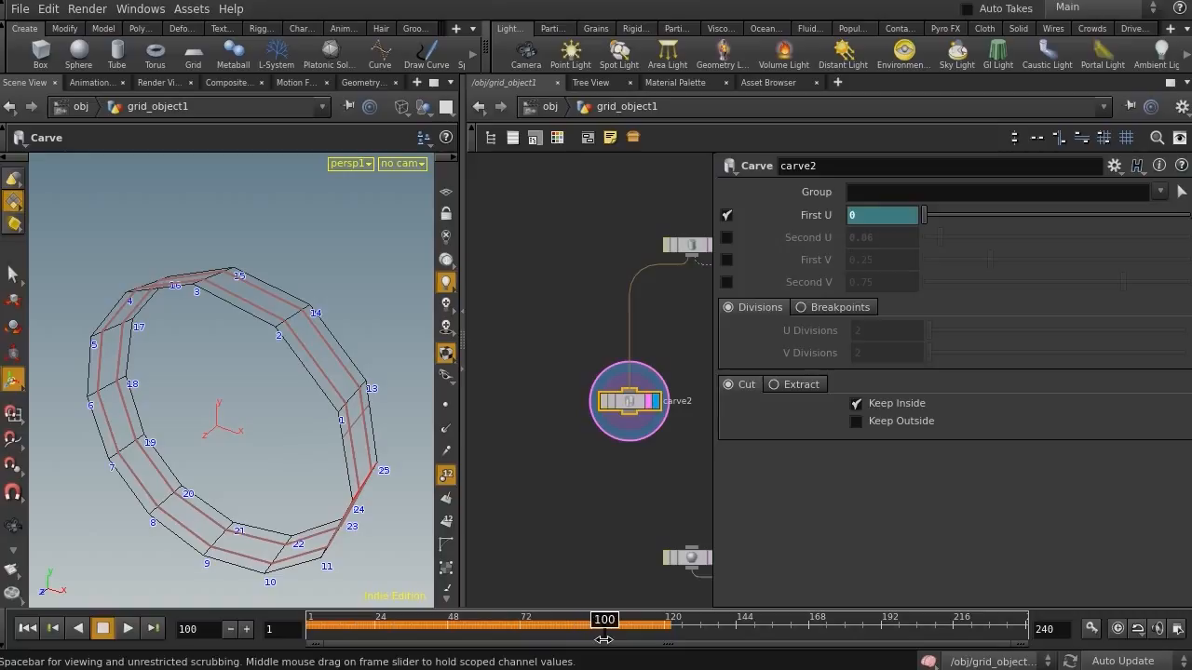
drag(958, 214, 1190, 215)
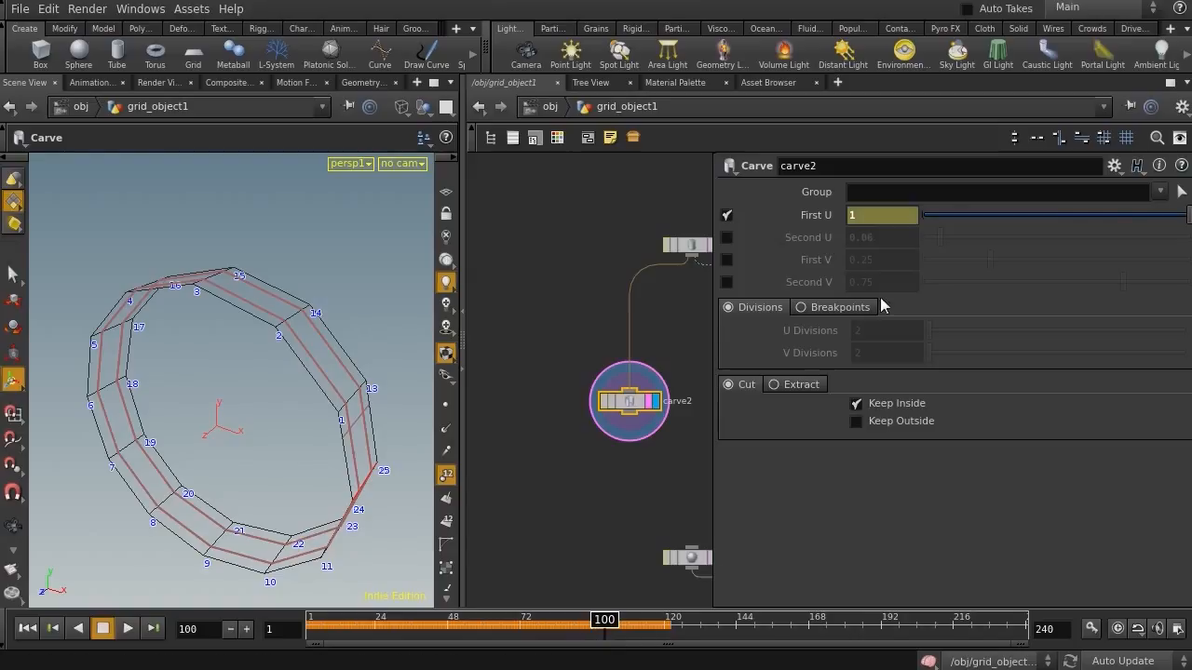
drag(591, 625, 301, 625)
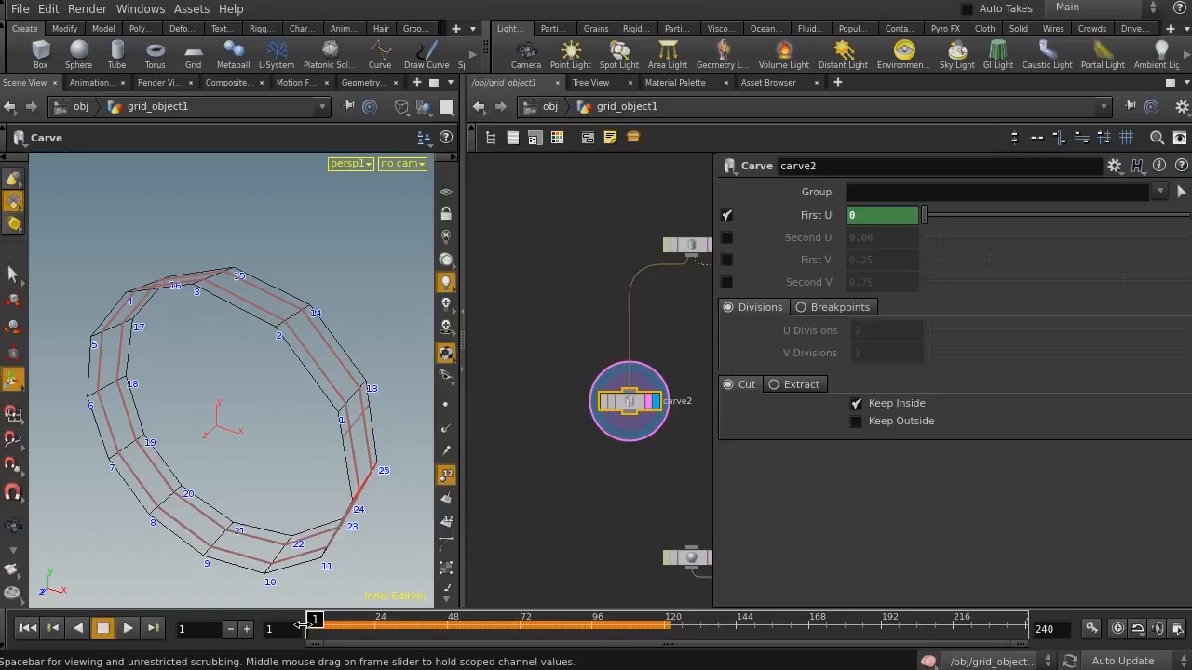
Add a Delete node below the carve node
middle_drag(583, 474, 564, 294)
key(Tab)
text(as)
key(Return)
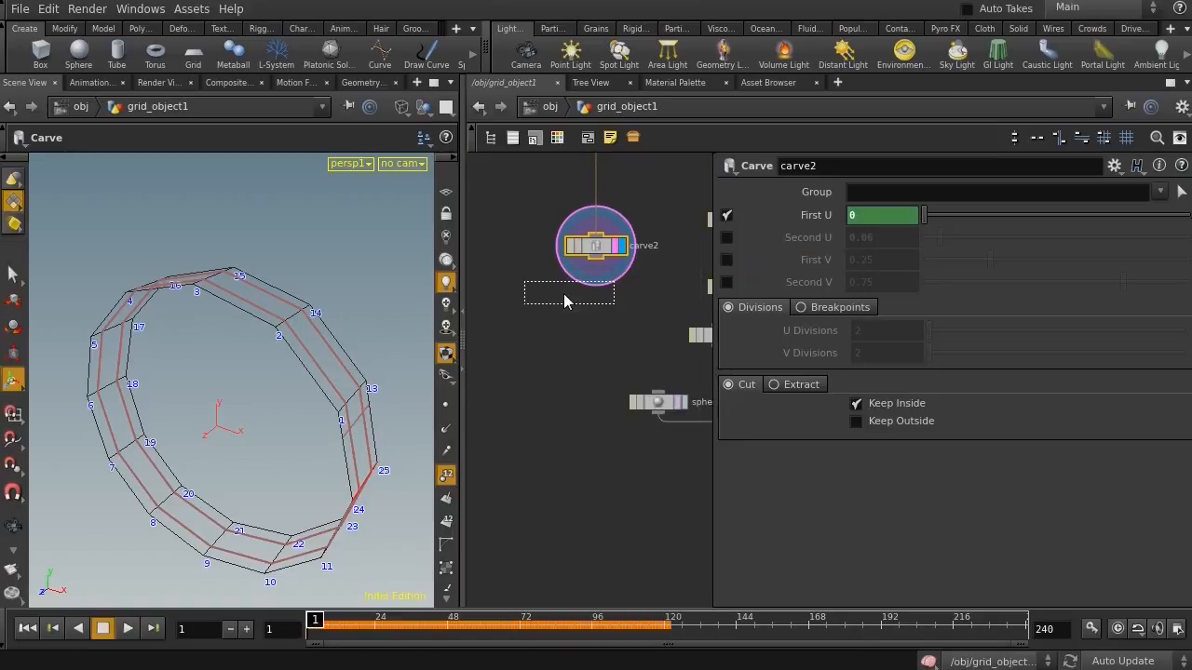
click(564, 300)
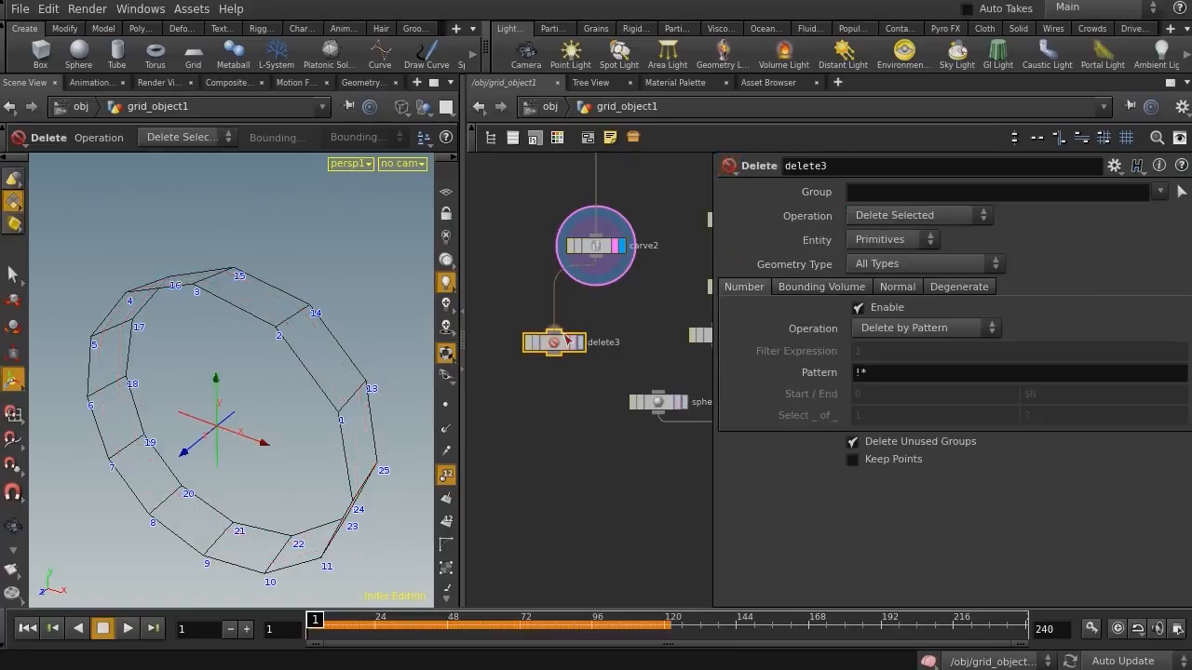
Set the Delete node to Delete by Expression with the filter expression $PT == 26
click(926, 328)
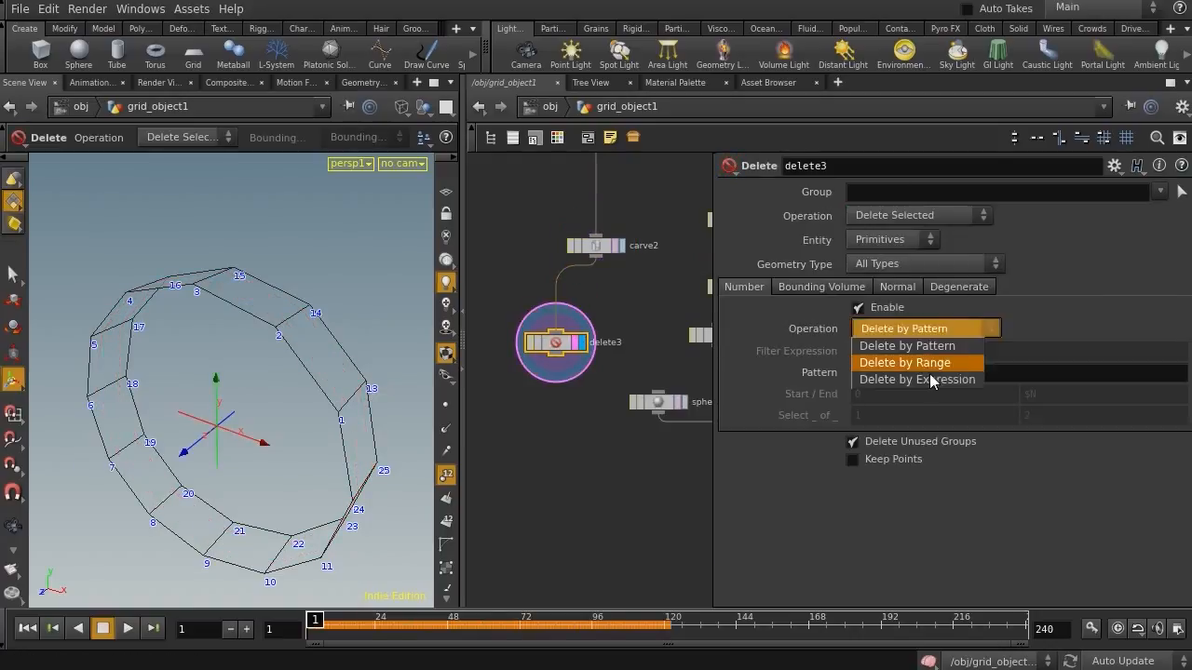
click(931, 378)
text($PT == )
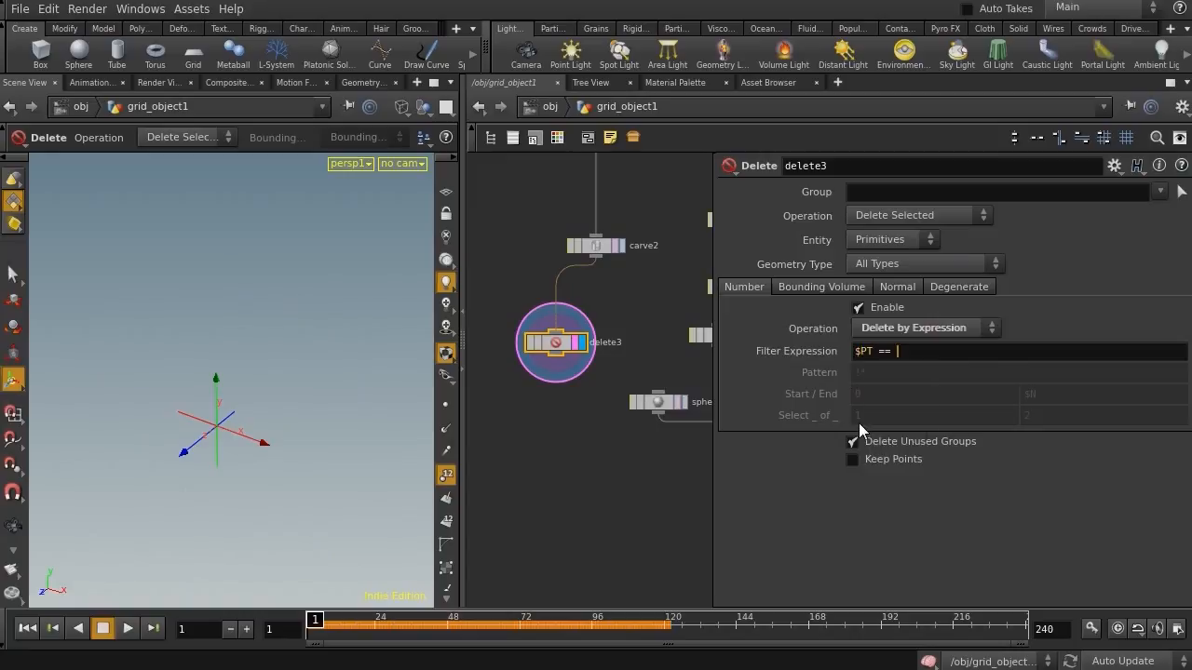
text(26)
key(Return)
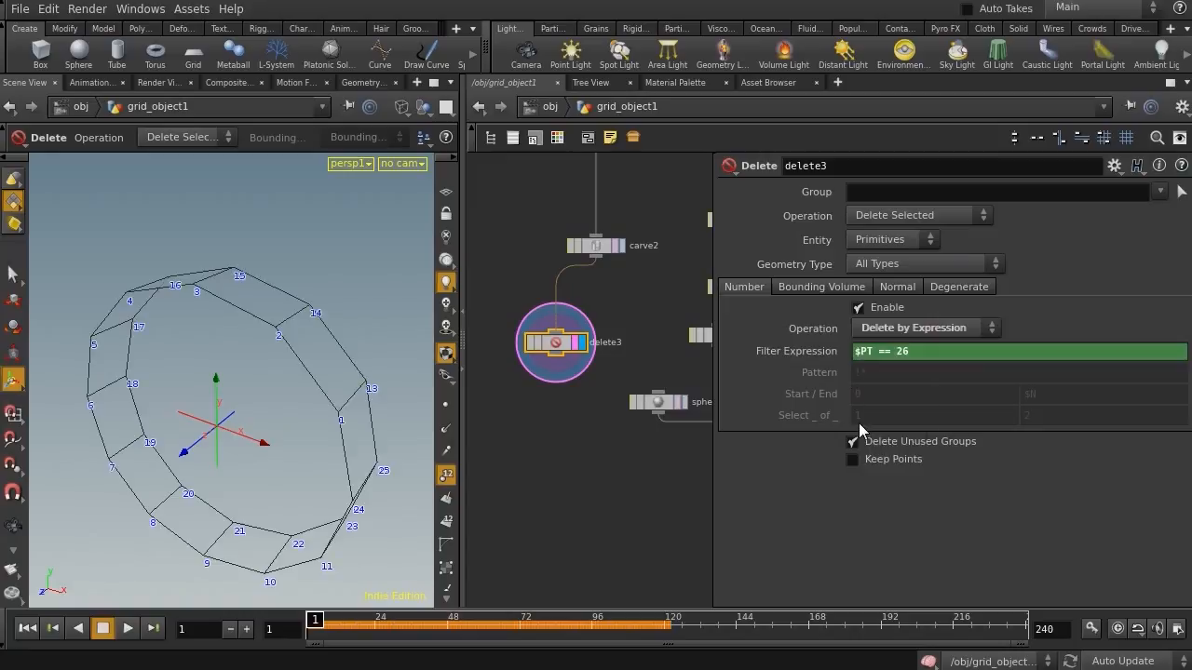
Switch the Delete node to Delete Non-Selected and set its entity to Points
click(917, 215)
click(902, 246)
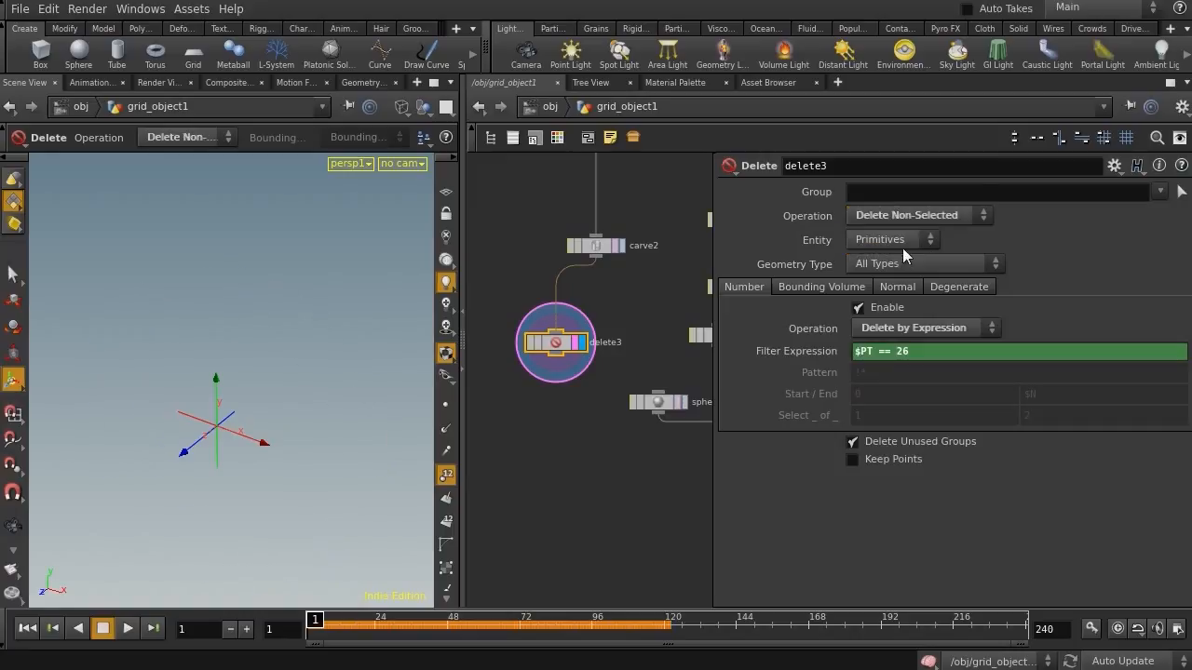
click(892, 240)
click(873, 274)
drag(311, 619, 307, 559)
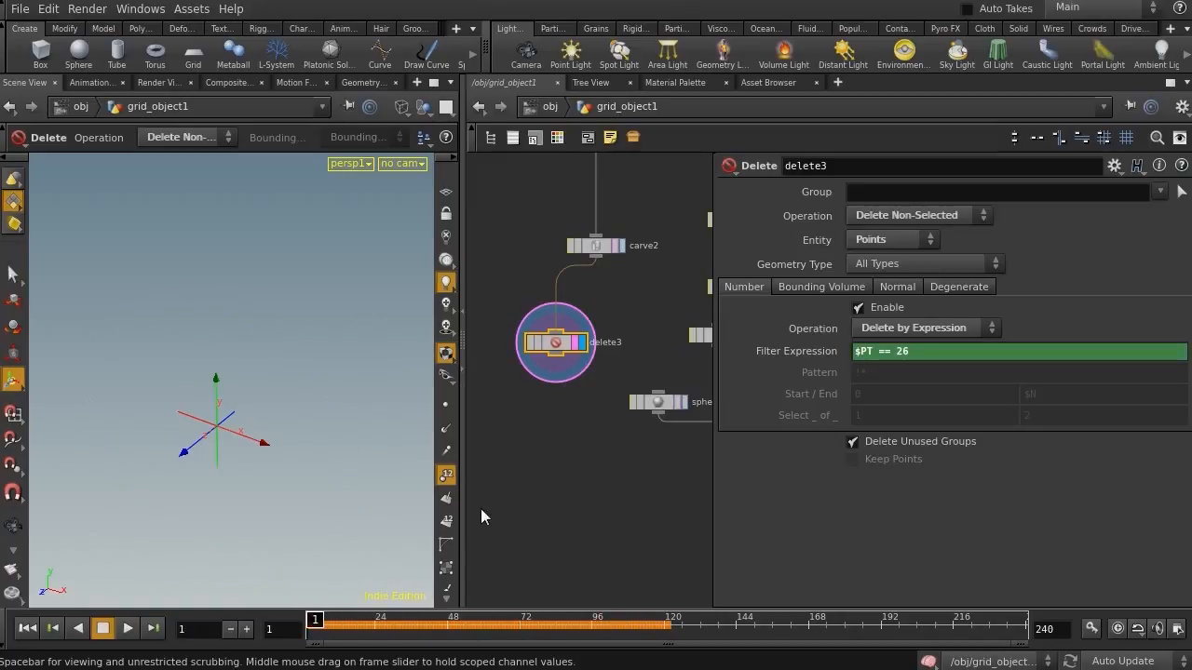
Add a Copy node beside the delete node
drag(464, 512, 343, 512)
scroll(500, 457, down, 3)
right_drag(487, 406, 477, 386)
middle_drag(542, 401, 496, 439)
right_drag(496, 440, 557, 452)
middle_drag(554, 459, 564, 508)
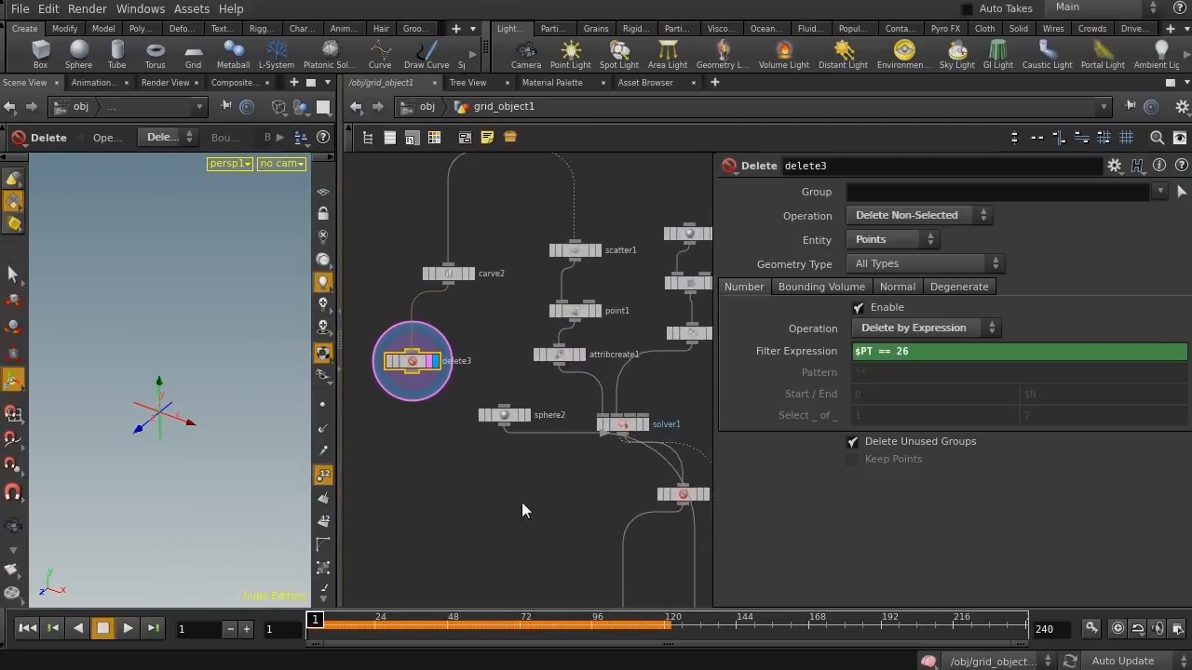
middle_drag(444, 460, 448, 534)
right_drag(447, 535, 466, 531)
middle_drag(441, 530, 403, 492)
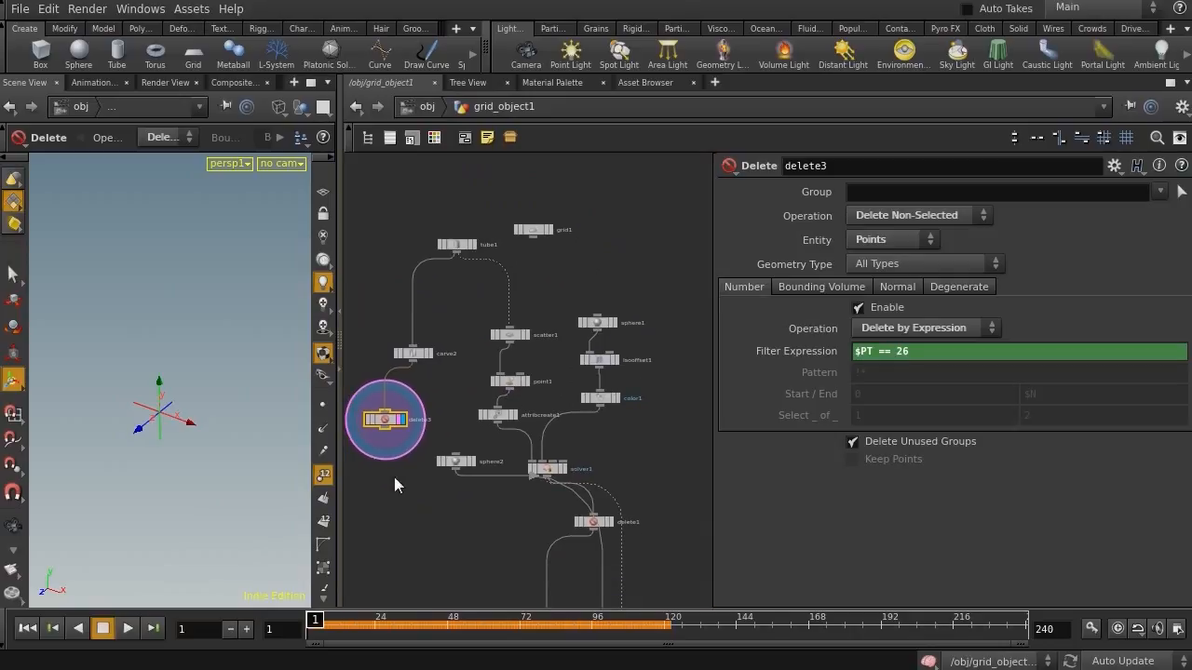
click(386, 392)
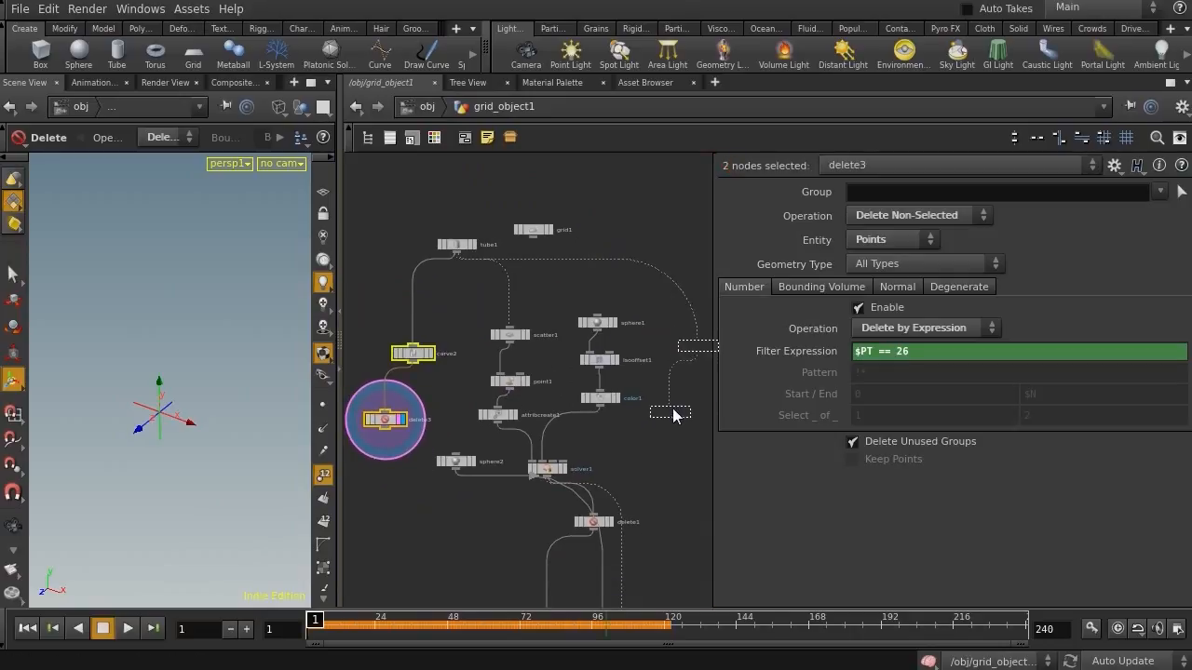
key(f)
middle_drag(515, 362, 563, 458)
drag(557, 427, 608, 395)
click(566, 481)
middle_drag(483, 494, 502, 446)
key(Tab)
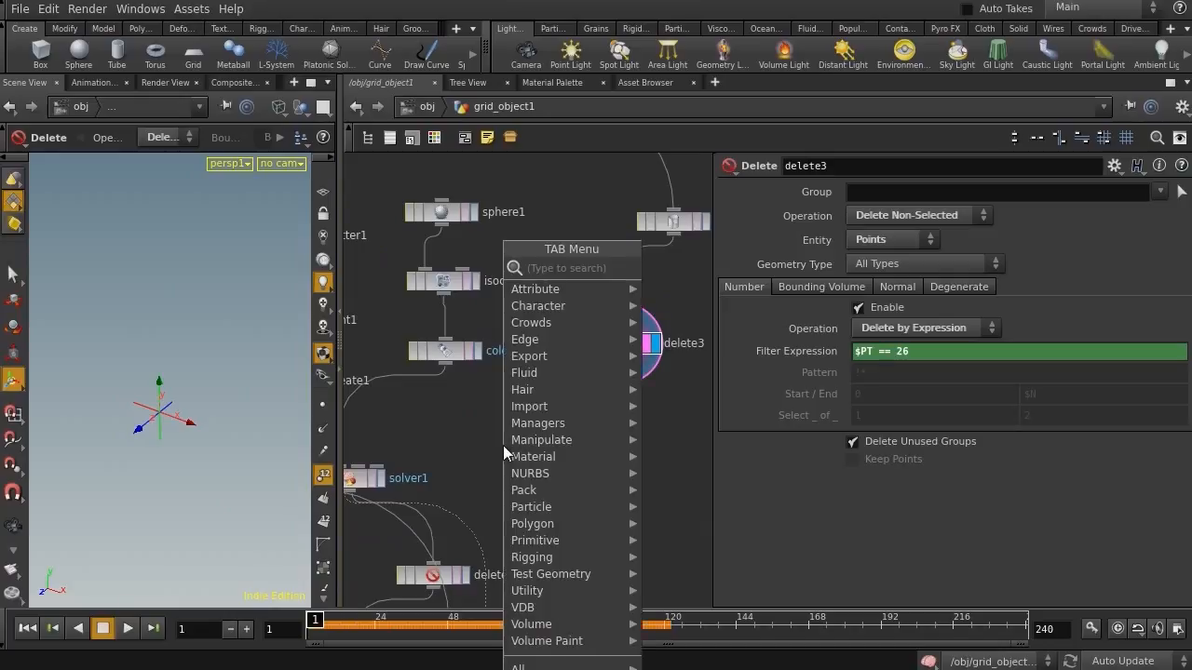
text(cop)
key(Return)
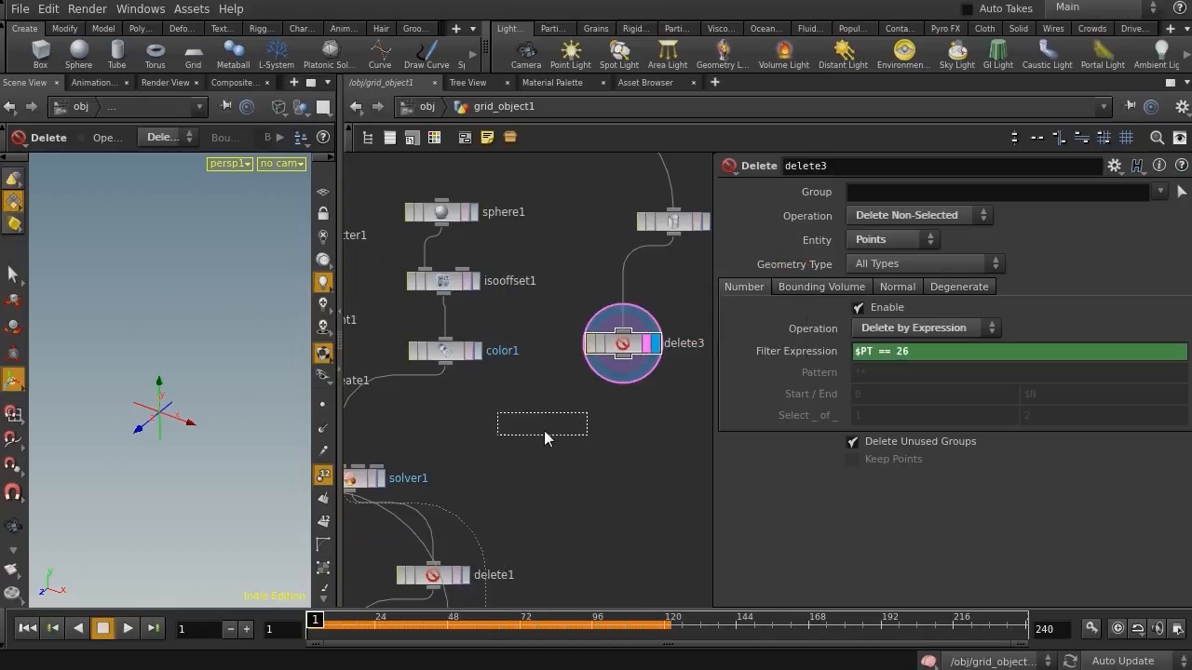
click(585, 450)
Wire color1 into the copy's first input and the delete node into its template input, and display the copy
drag(446, 366, 605, 453)
drag(633, 372, 605, 436)
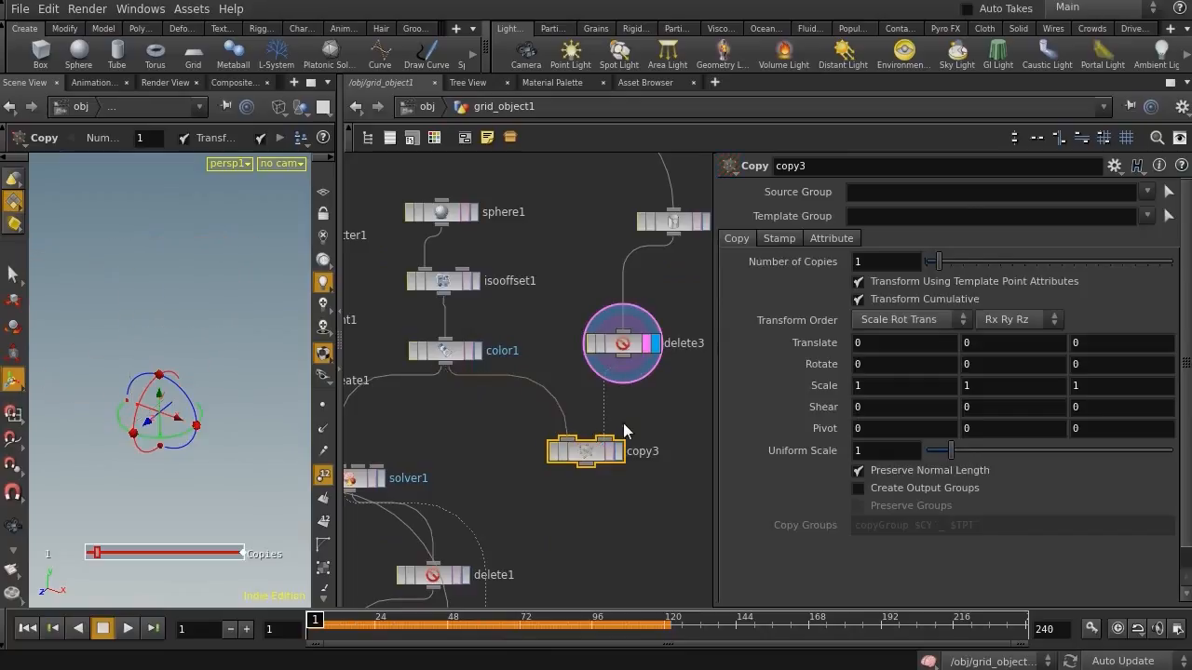
click(618, 451)
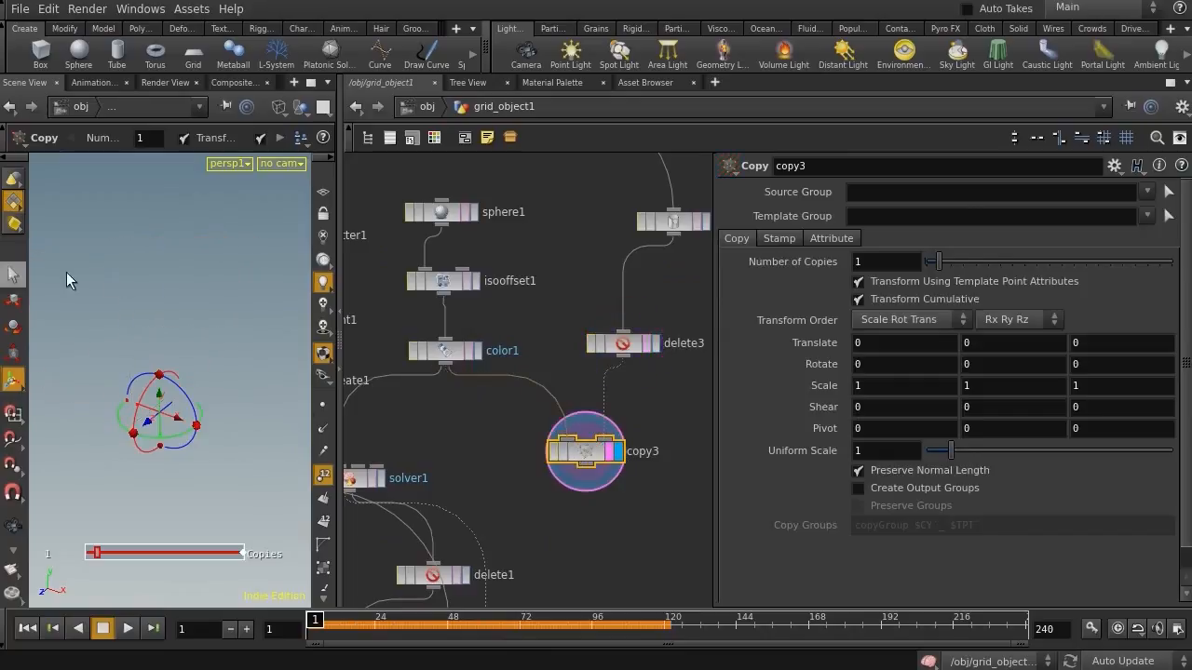
Examine the copied sphere in the viewport from different angles and shading modes
key(Escape)
drag(143, 286, 66, 279)
right_drag(157, 298, 364, 377)
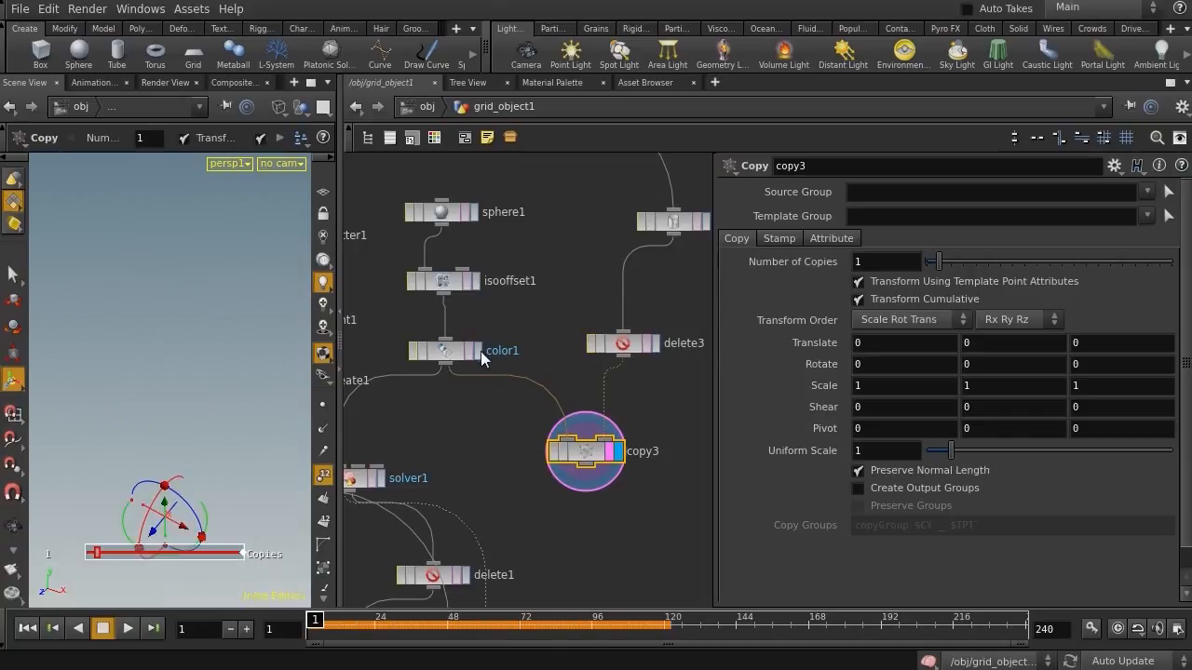
click(449, 212)
middle_drag(157, 391, 164, 243)
right_drag(172, 277, 344, 263)
middle_drag(112, 298, 111, 435)
mouse_move(111, 435)
mouse_down()
mouse_move(192, 412)
mouse_move(123, 385)
mouse_up()
key(shift+w)
click(585, 451)
drag(110, 322, 180, 300)
mouse_move(177, 303)
middle_down()
mouse_move(172, 560)
mouse_move(172, 324)
middle_up()
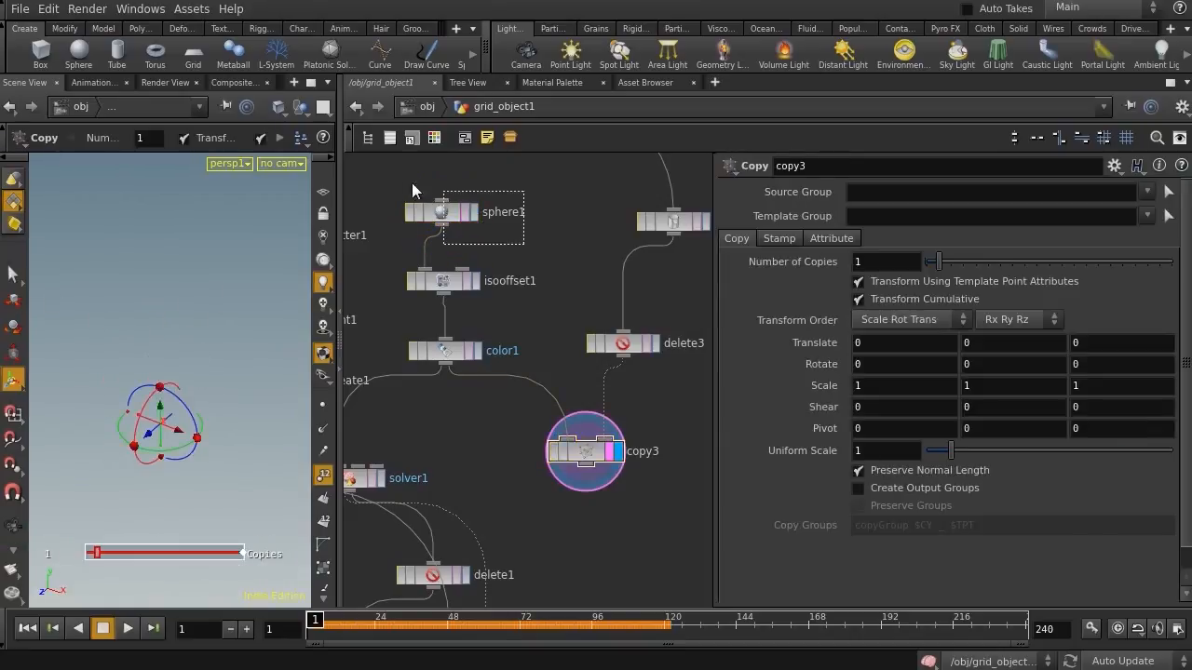
Set sphere1's center to 0 in Y and Z
click(439, 209)
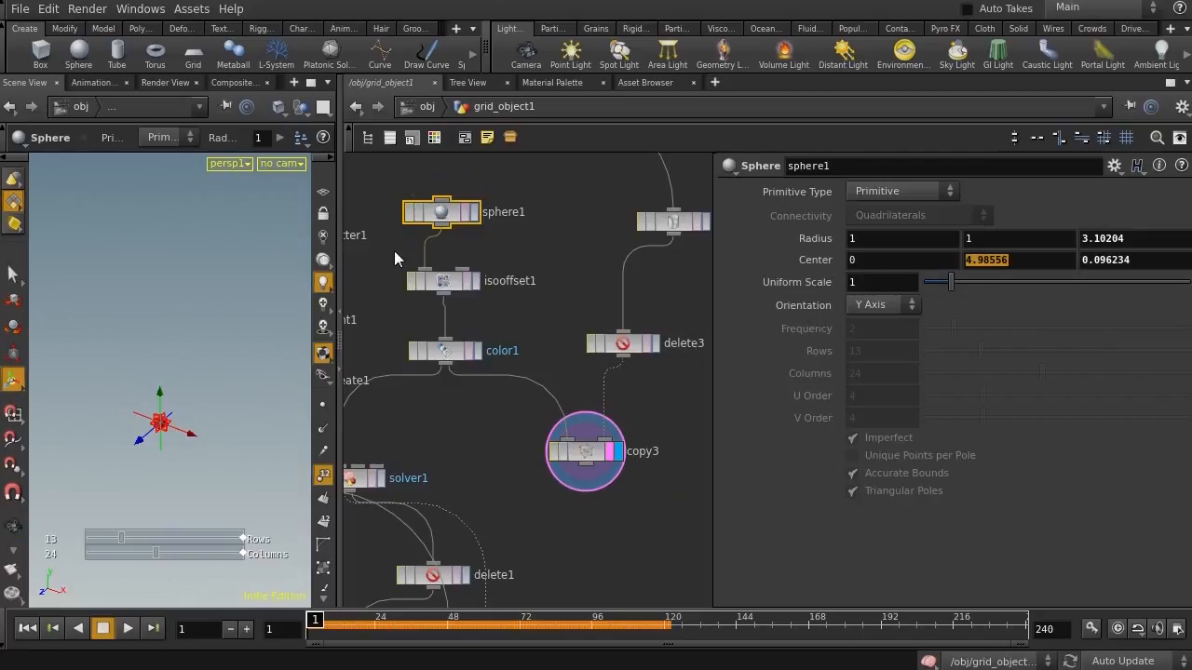
text(0)
key(Tab)
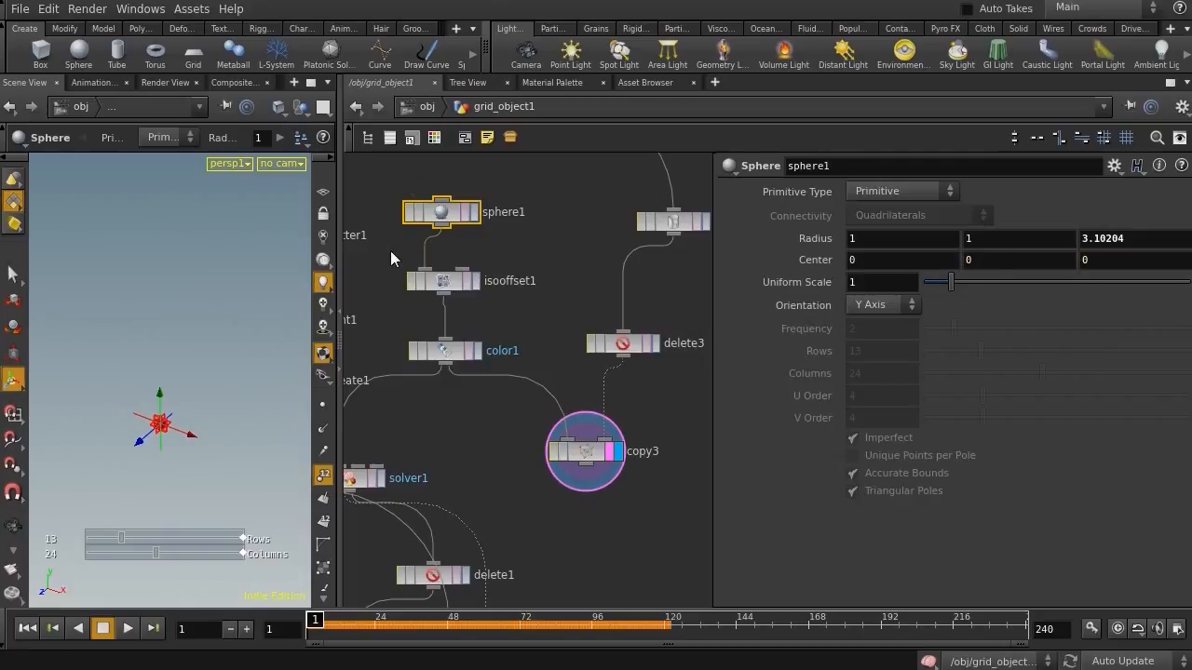
Scrub the timeline to examine the copied sphere following the carve point around the ring
click(583, 483)
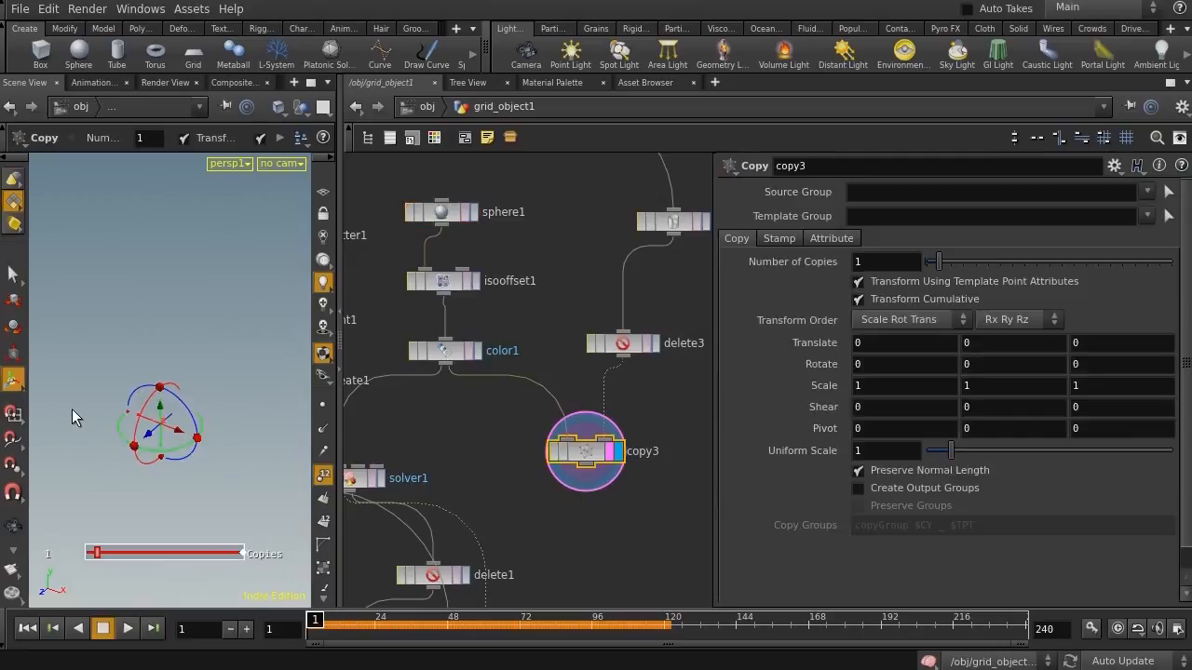
key(space+g)
alt+drag(142, 398, 124, 402)
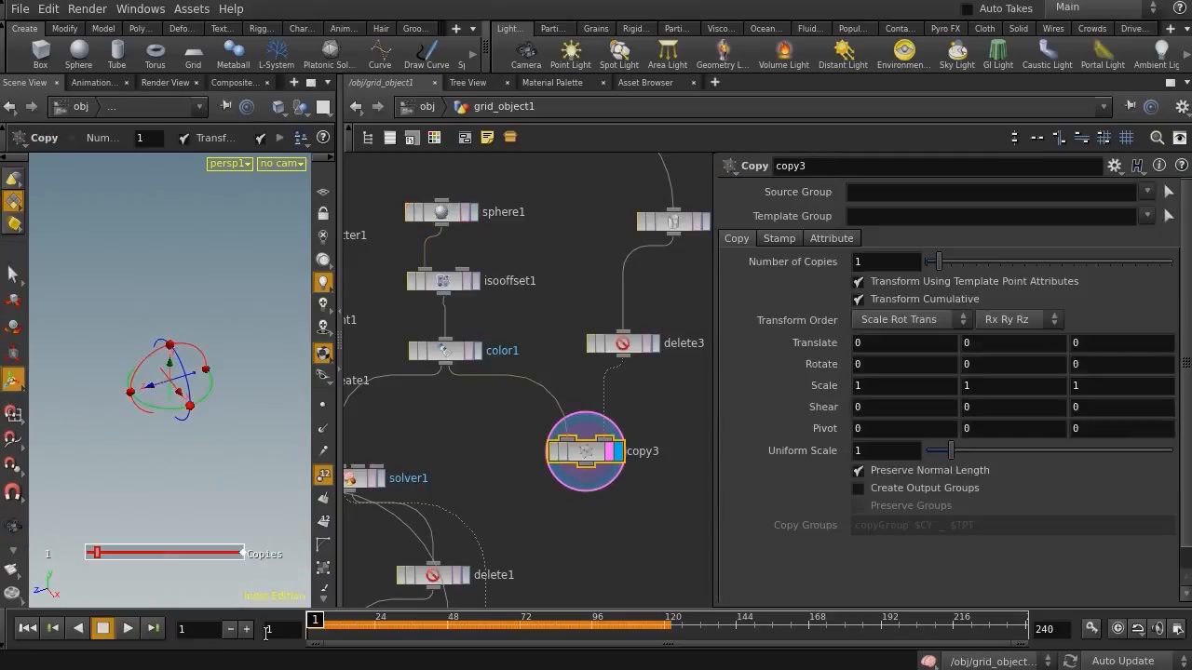
drag(381, 618, 416, 618)
key(space)
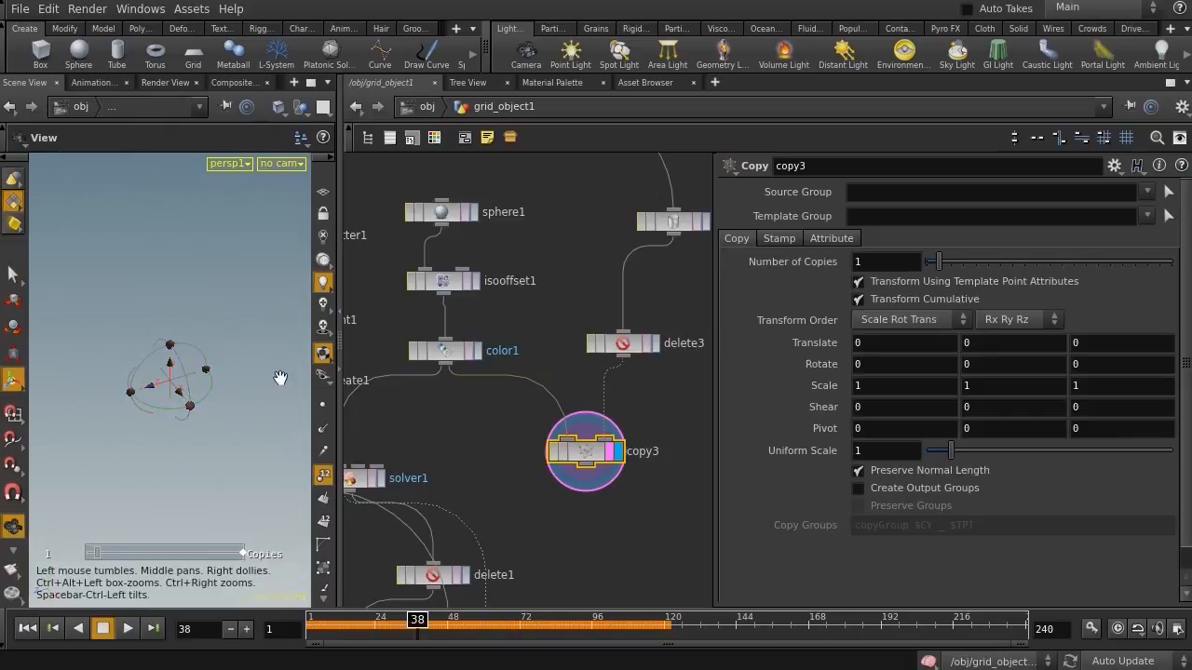
key(space)
drag(417, 622, 436, 600)
Connect the copy node's output into the solver node's input
middle_drag(575, 246, 689, 337)
middle_drag(449, 261, 521, 324)
click(399, 226)
middle_drag(606, 482, 457, 205)
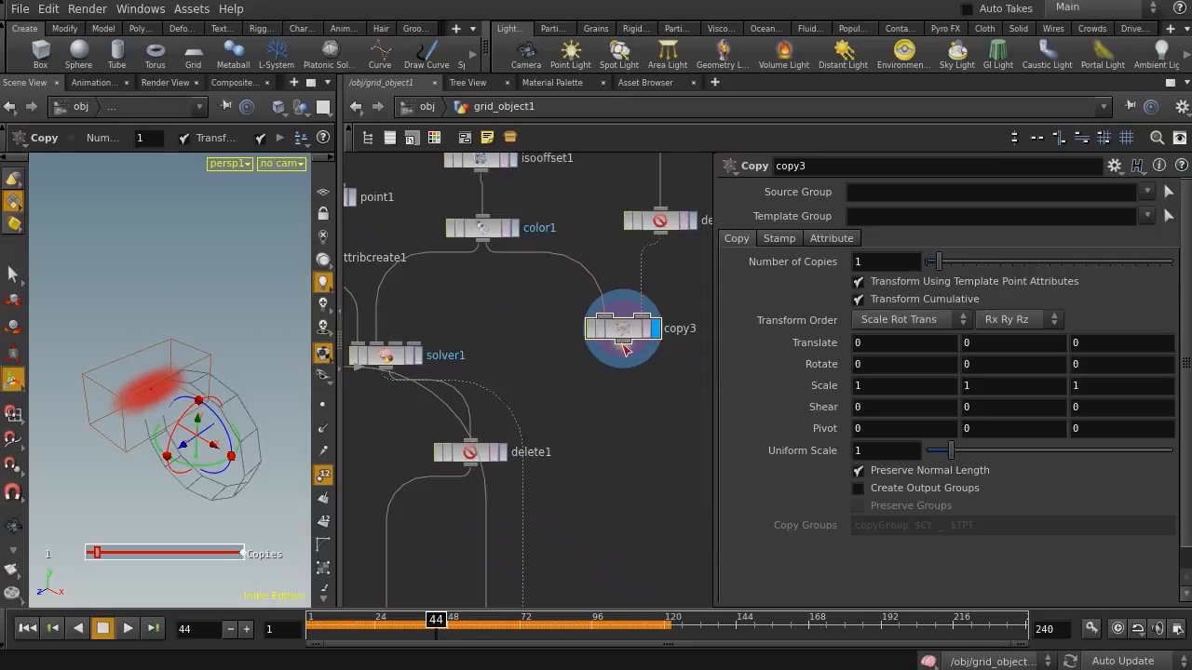
click(379, 346)
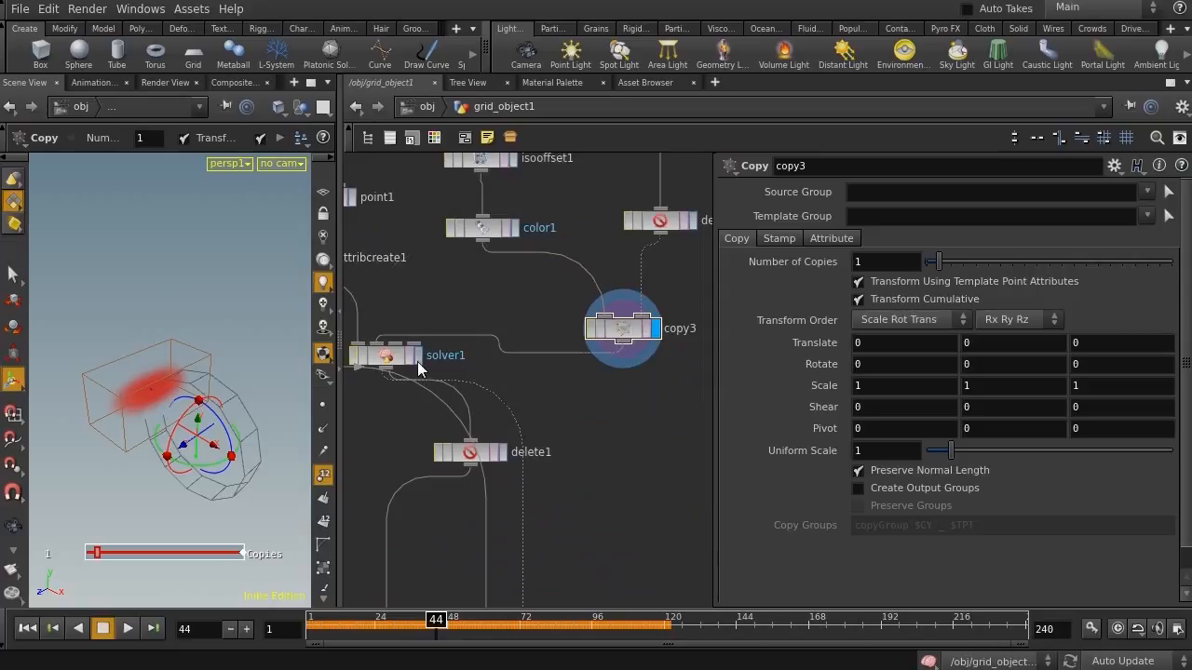
Display the solver and play the simulation from frame 1 to review the growth
middle_drag(524, 440, 559, 181)
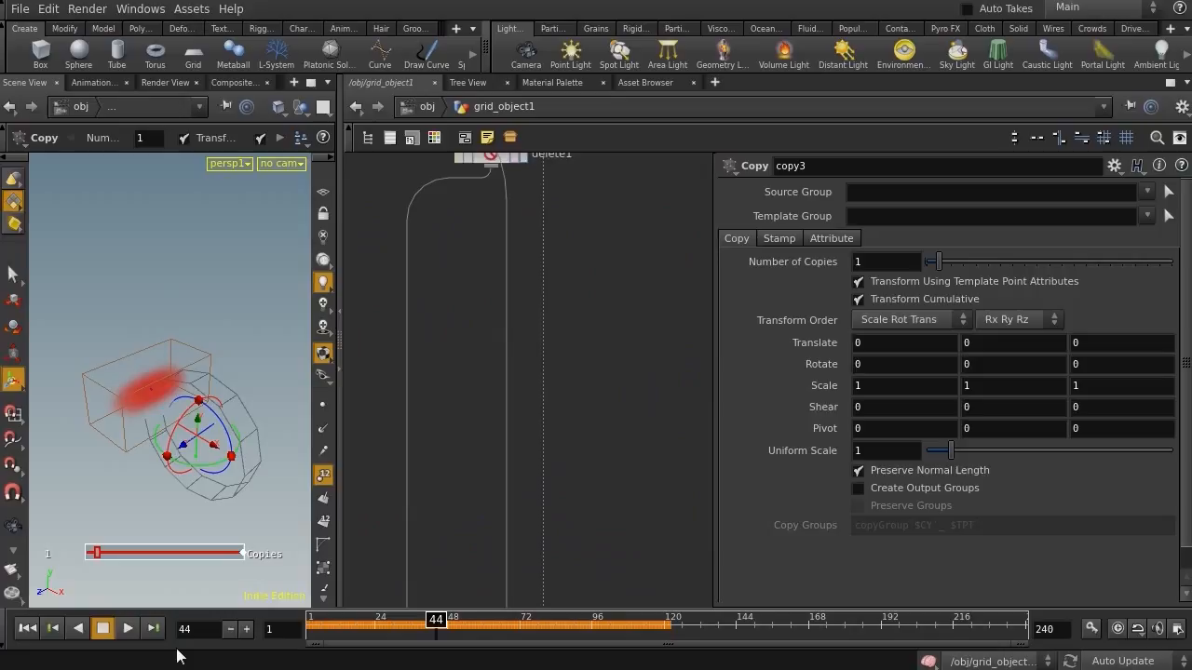
click(30, 627)
middle_drag(571, 407, 631, 609)
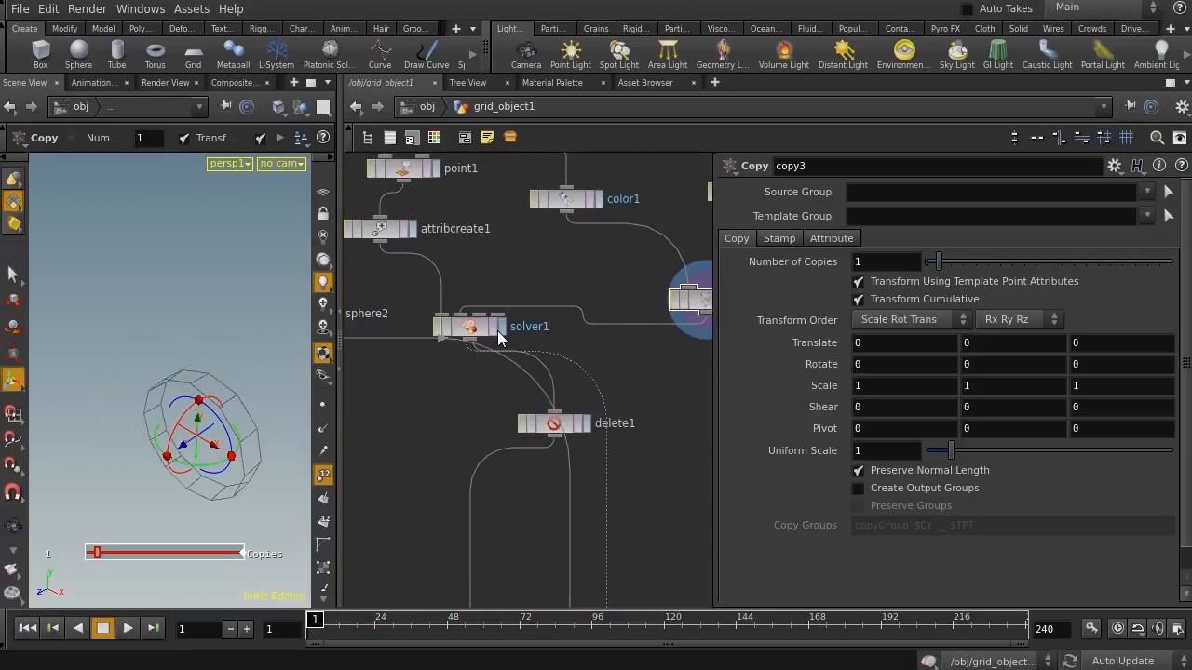
click(501, 327)
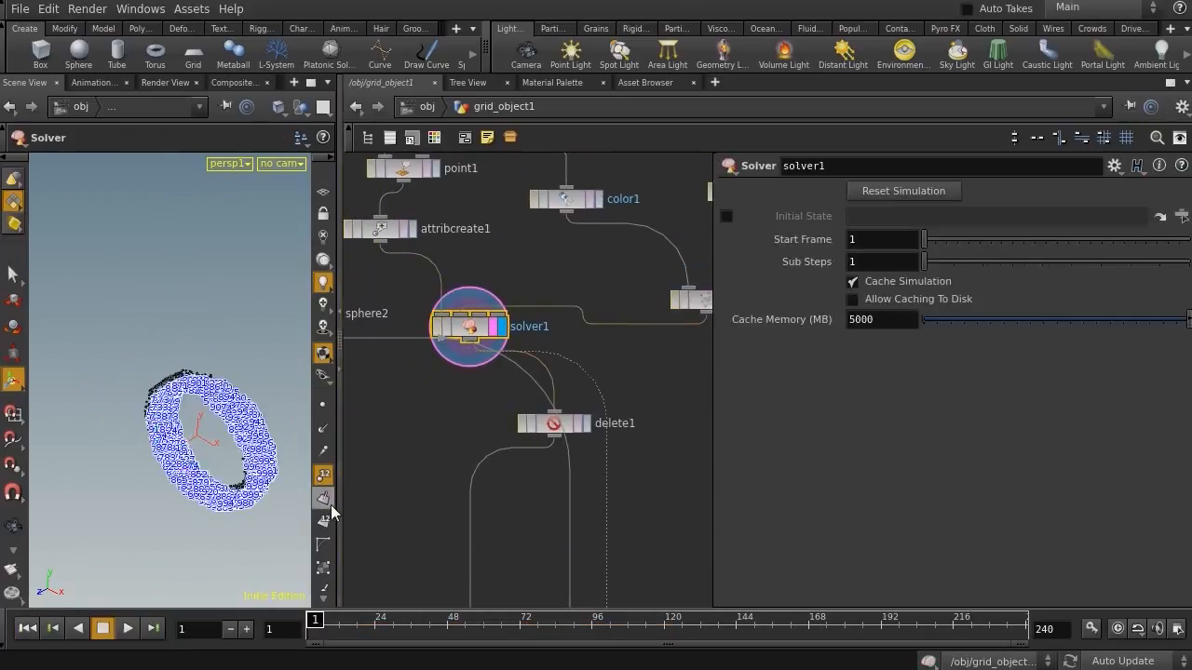
click(323, 475)
click(127, 628)
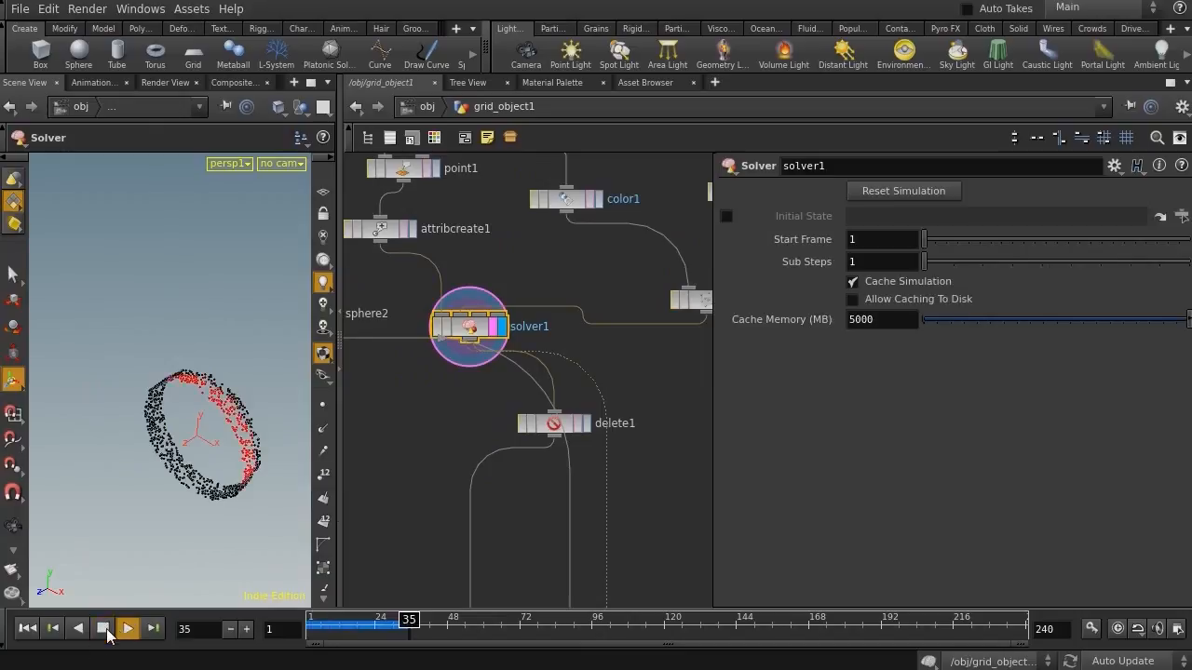
key(Escape)
drag(224, 442, 228, 522)
key(Escape)
click(28, 627)
Enlarge sphere1's radius to 1.5 in X and Y and stretch it to about 4.5 along Z
middle_drag(573, 280, 474, 499)
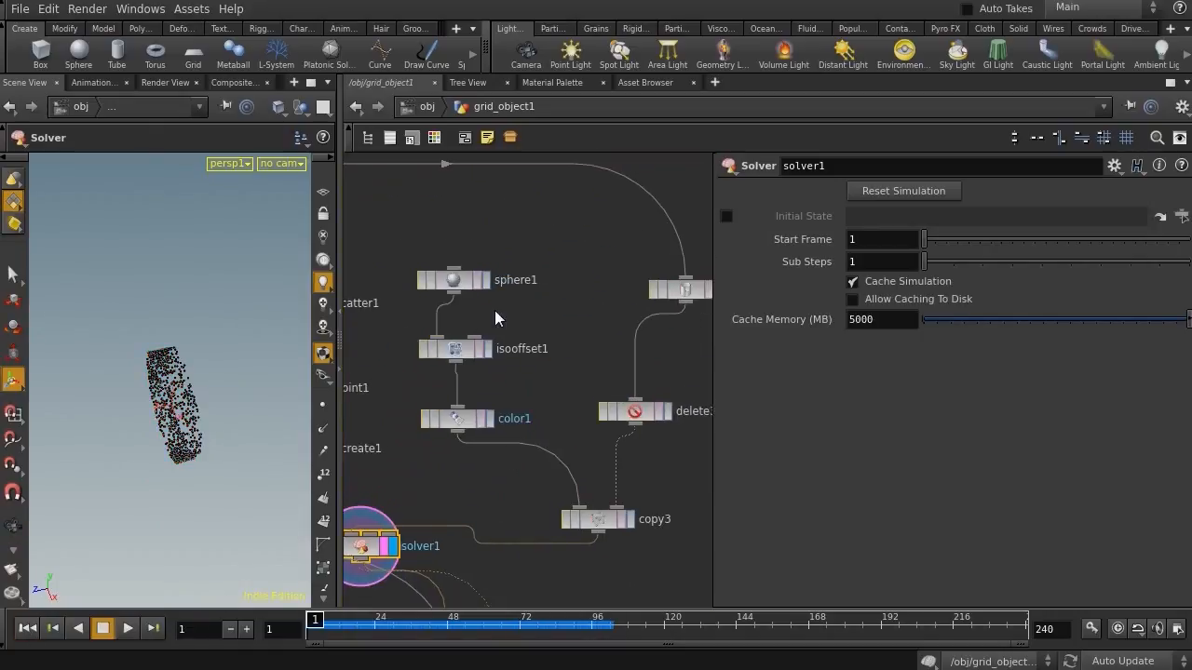
click(465, 279)
drag(244, 391, 236, 421)
middle_drag(821, 238, 855, 237)
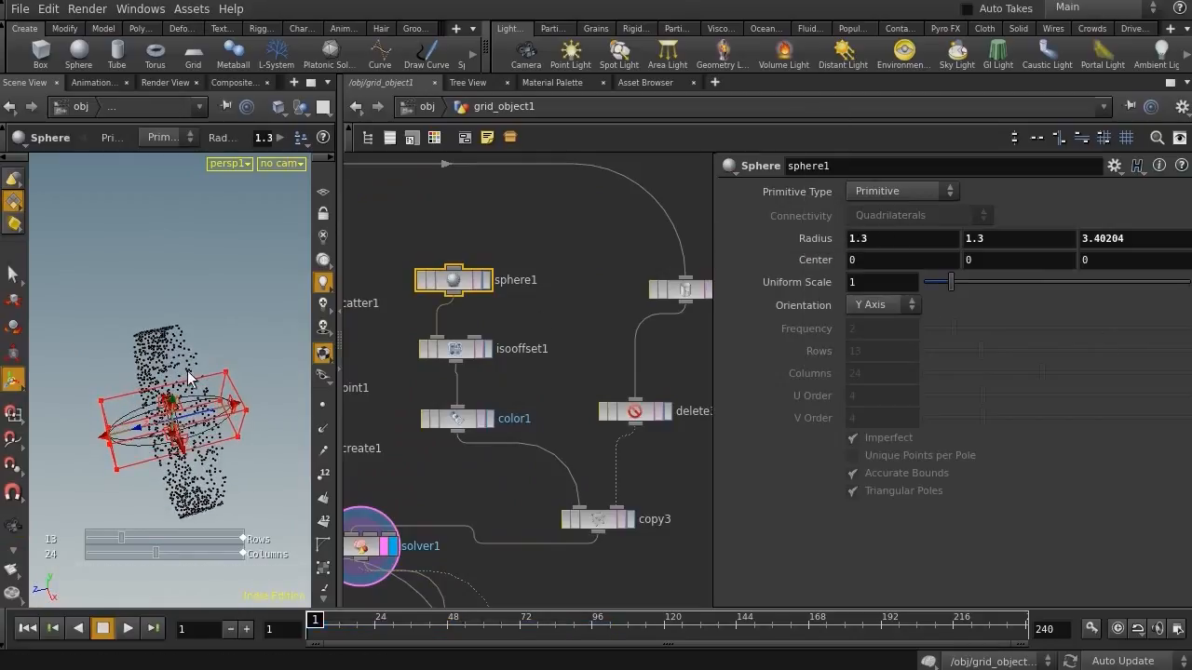
drag(260, 426, 244, 424)
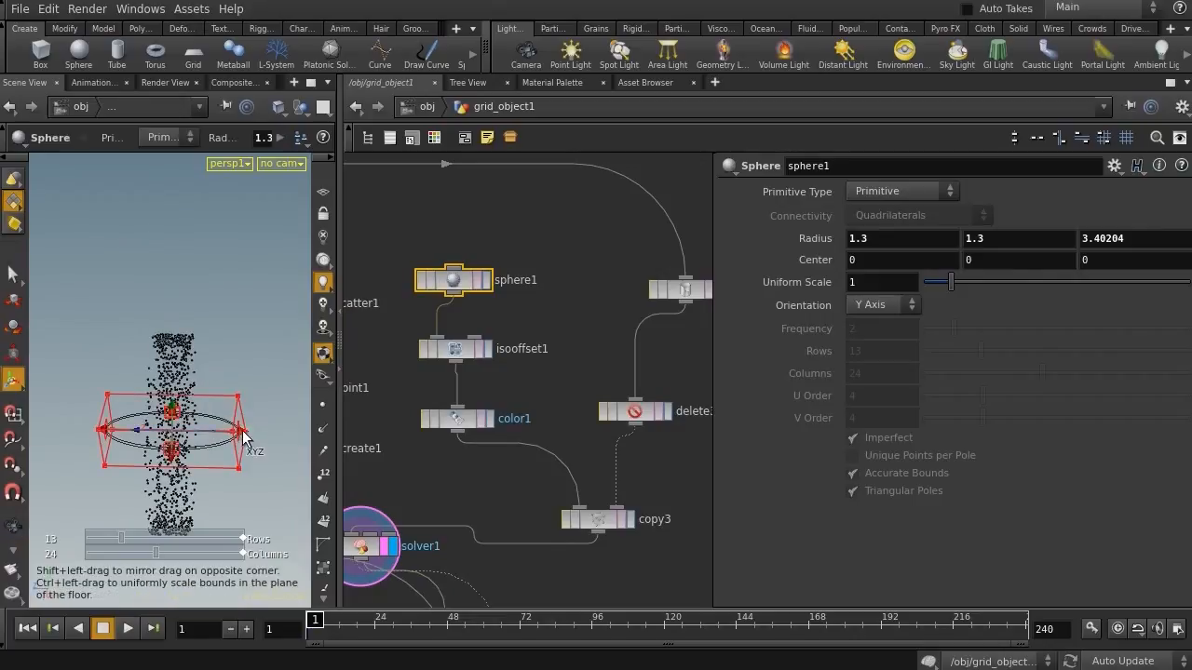
drag(240, 430, 248, 493)
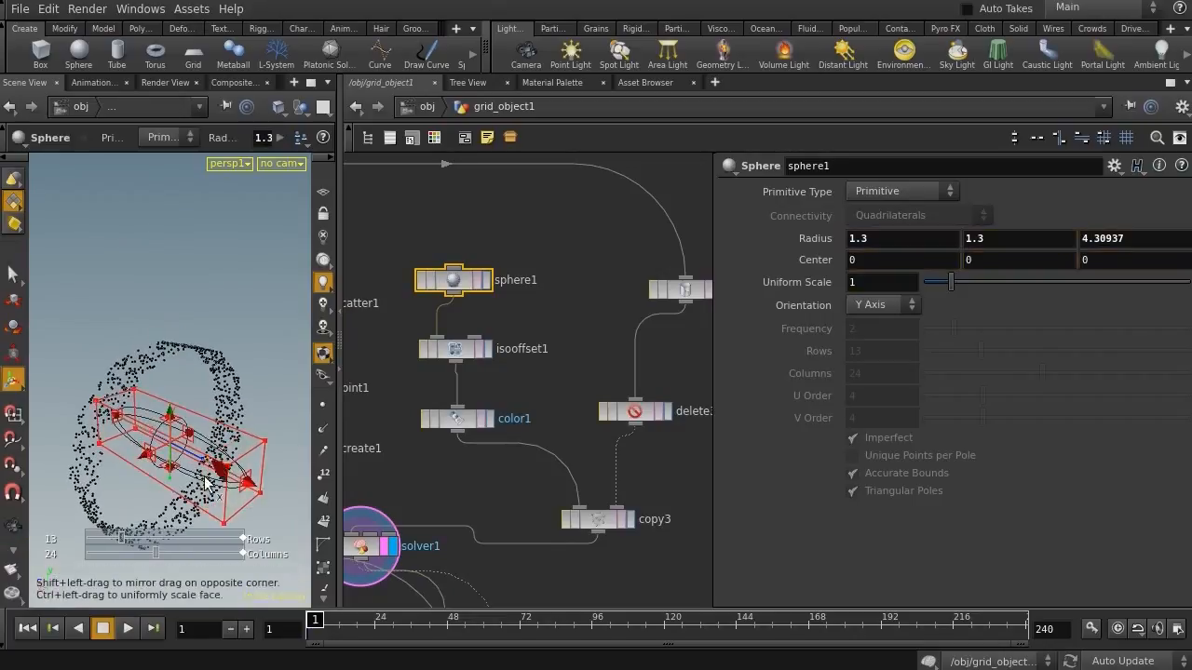
middle_drag(800, 243, 838, 243)
Display the solver and play the simulation to review the growth with the larger sphere
click(368, 545)
click(128, 627)
key(Escape)
drag(148, 325, 122, 341)
alt+right_drag(201, 331, 228, 336)
drag(229, 336, 177, 327)
Set sphere1's radius to 2 in X, then reshape it with its handles to about 2.76 in Y and 3.4 in Z
click(466, 279)
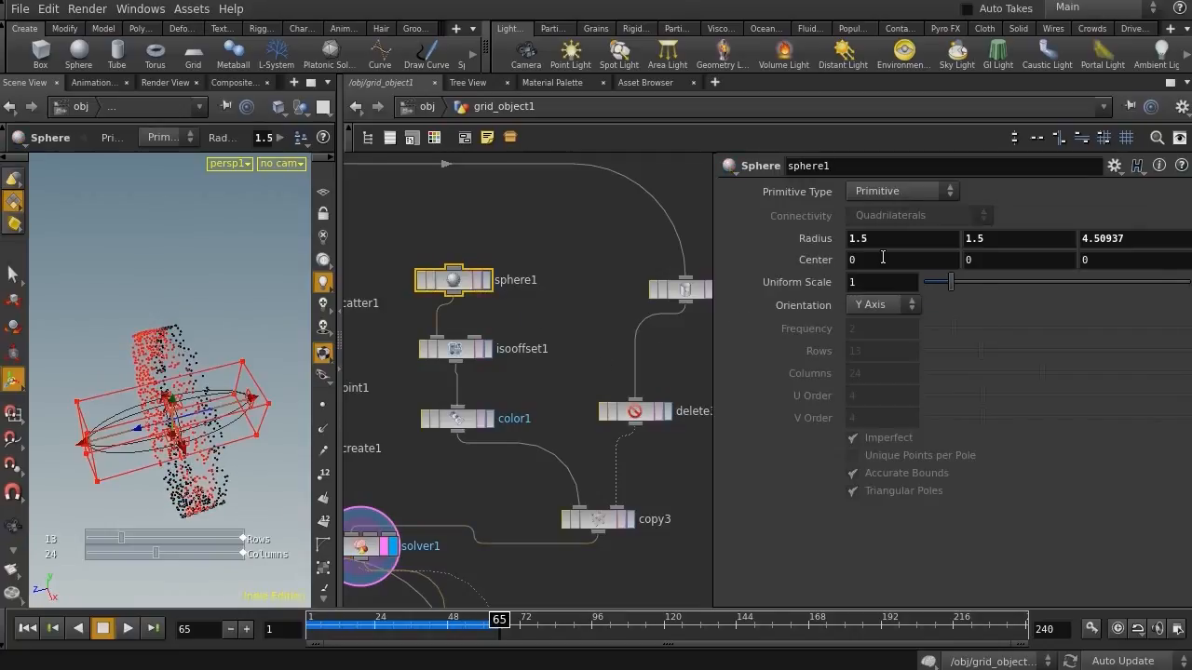
middle_drag(819, 239, 875, 240)
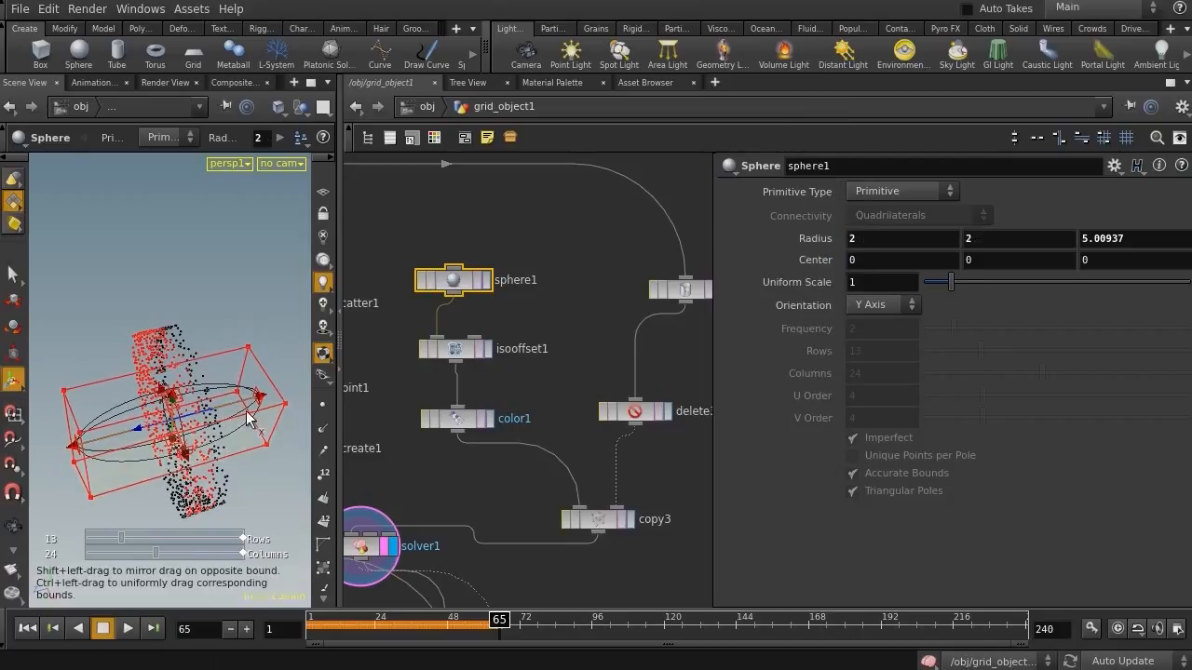
drag(260, 401, 185, 386)
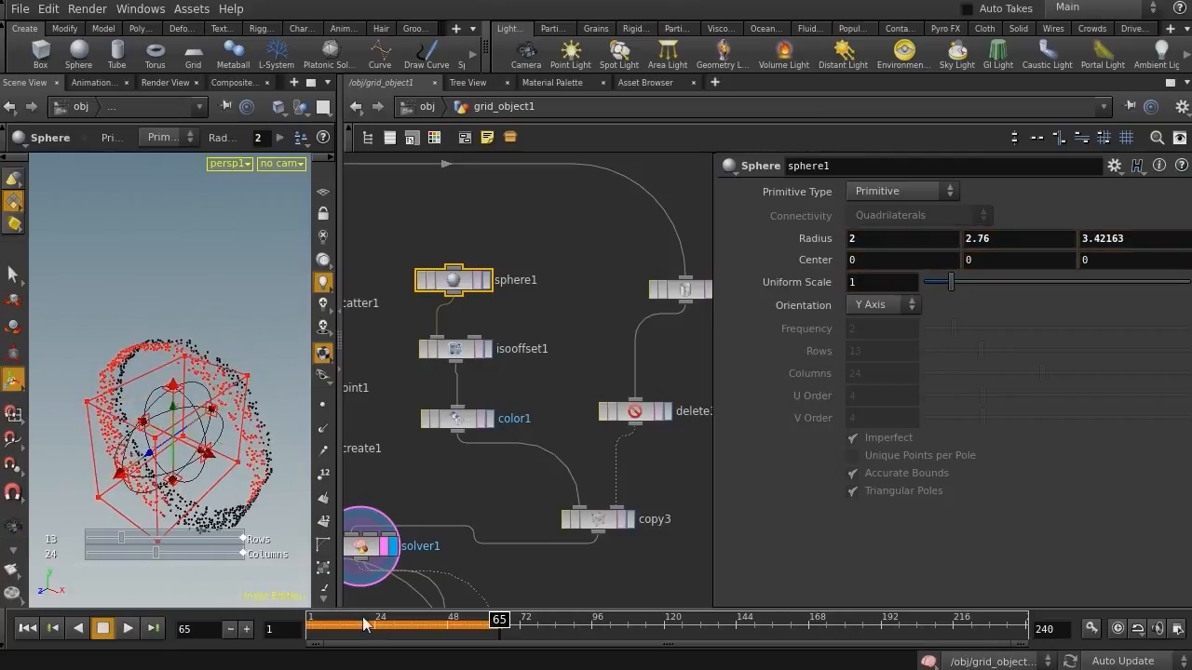
drag(363, 630, 289, 618)
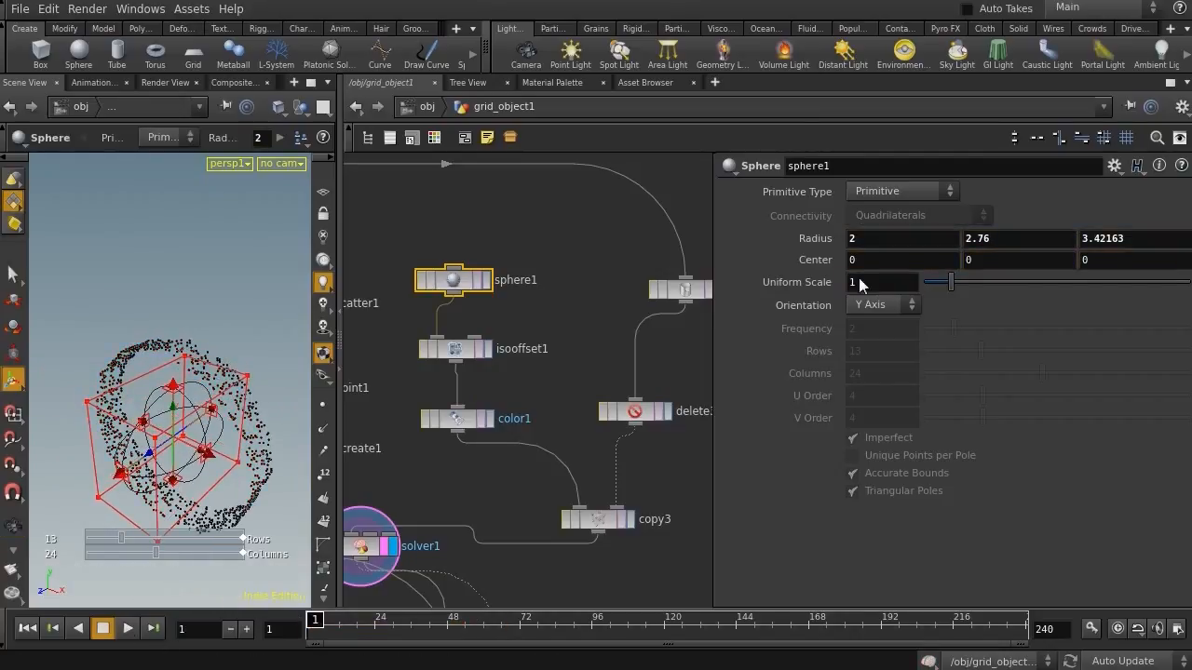
Display the solver and play the simulation to check the growth with the reshaped sphere
click(899, 194)
click(414, 484)
middle_drag(408, 489, 523, 351)
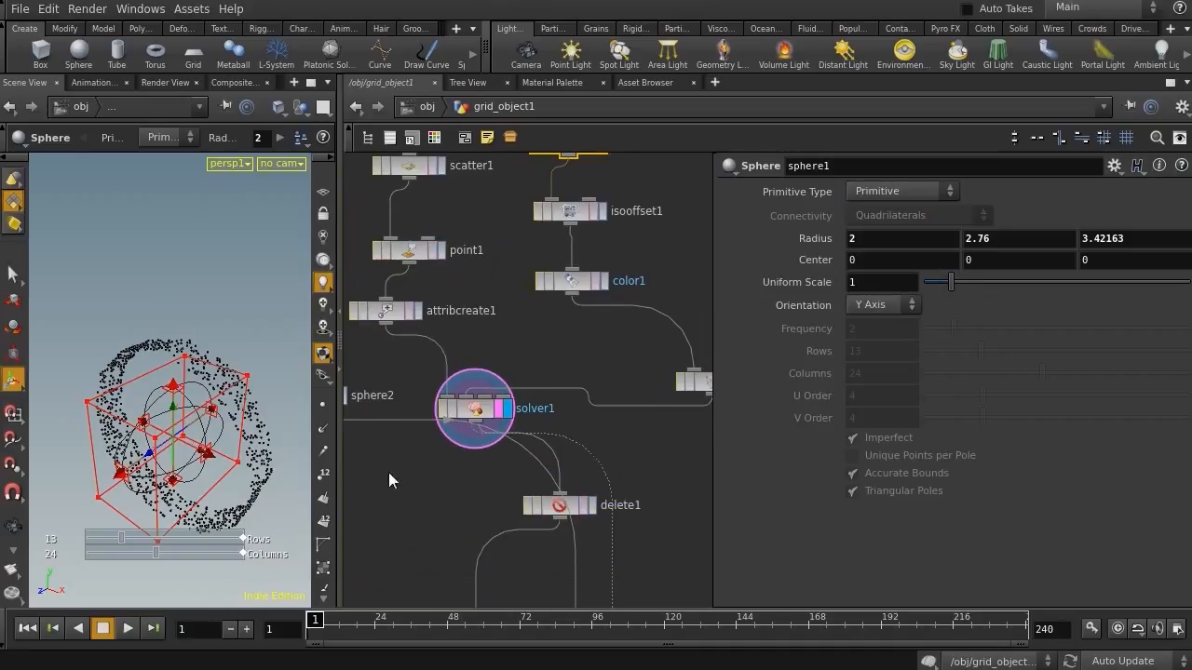
click(473, 410)
click(127, 629)
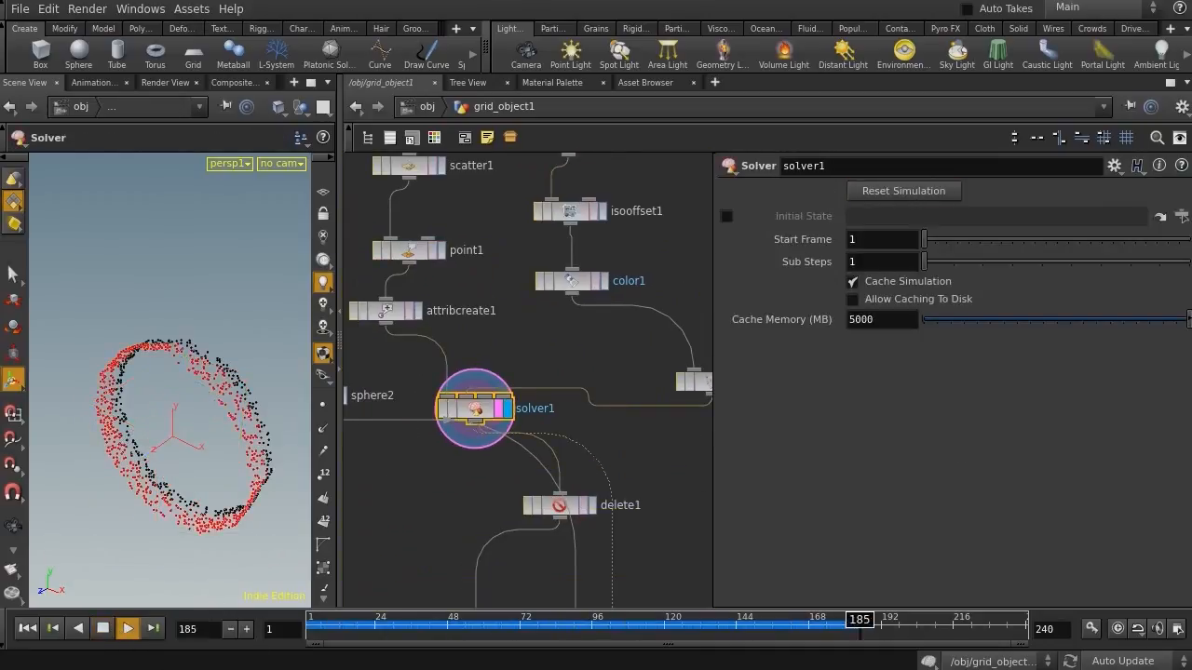
click(99, 630)
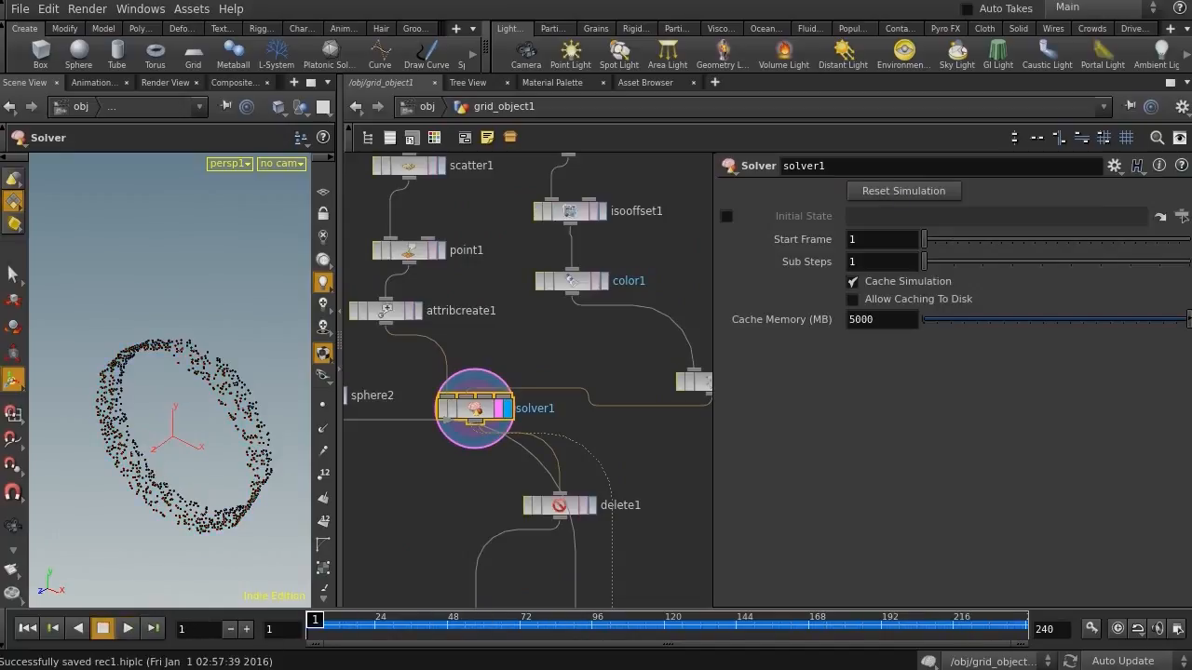
Move sphere1's center to -0.6 along Z
middle_drag(610, 408, 576, 563)
middle_drag(616, 411, 542, 443)
click(467, 341)
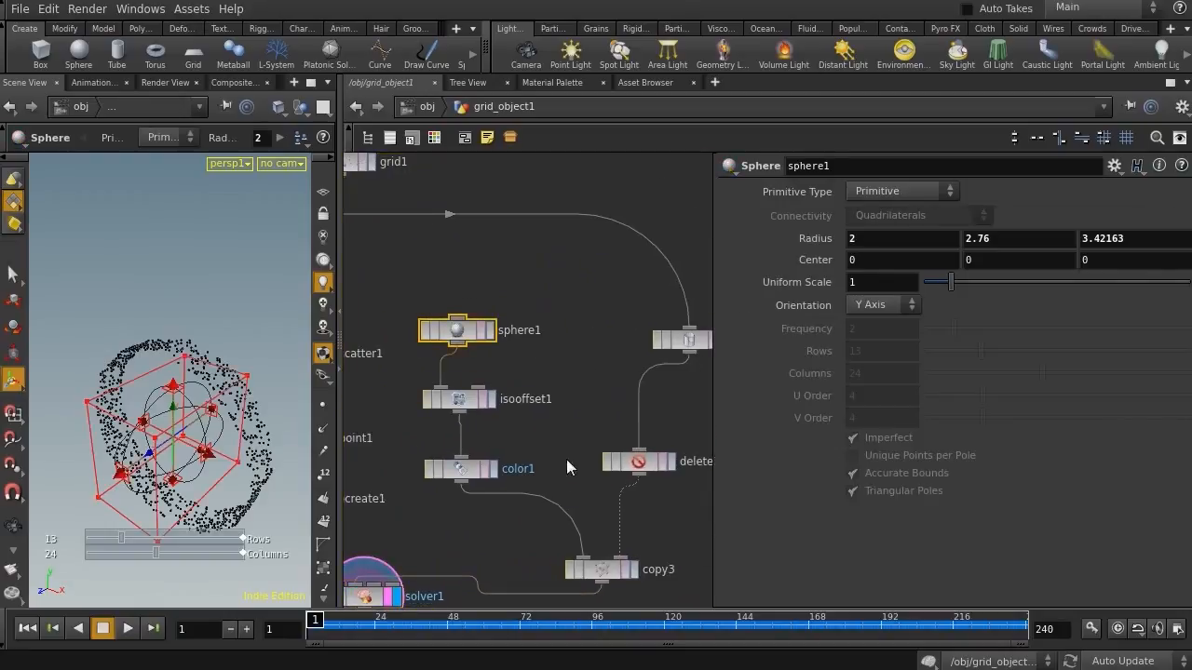
alt+drag(256, 445, 211, 448)
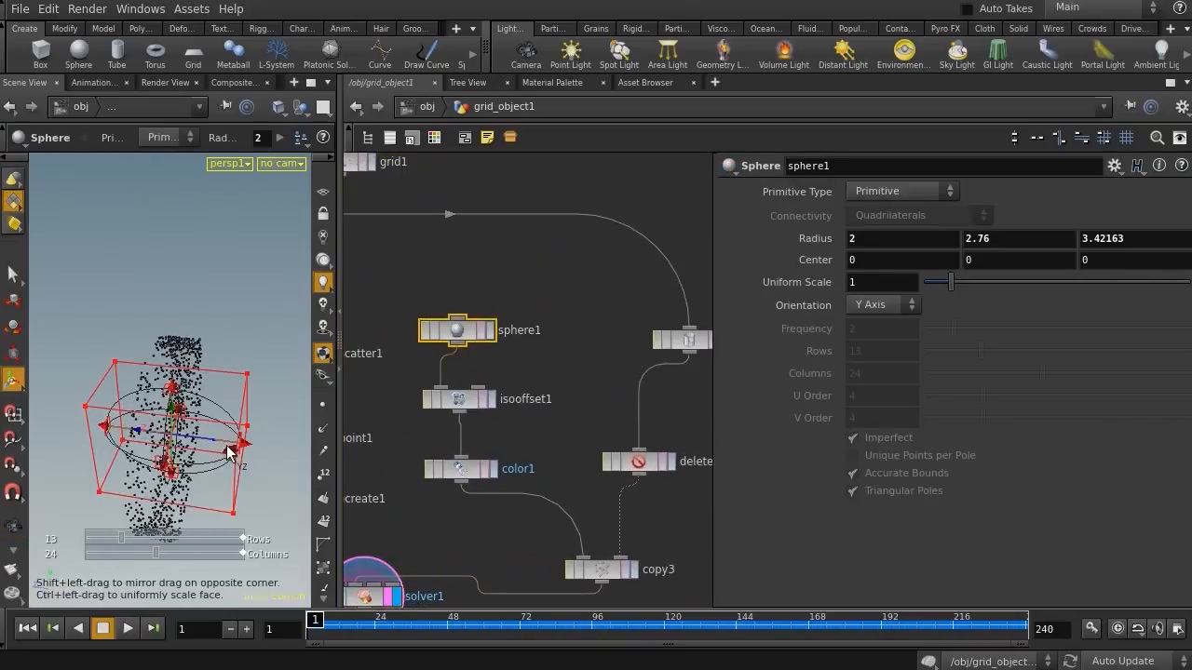
middle_drag(1095, 262, 1033, 245)
Display the solver and replay the simulation, orbiting and scrubbing to inspect the grown points
middle_drag(503, 492, 569, 288)
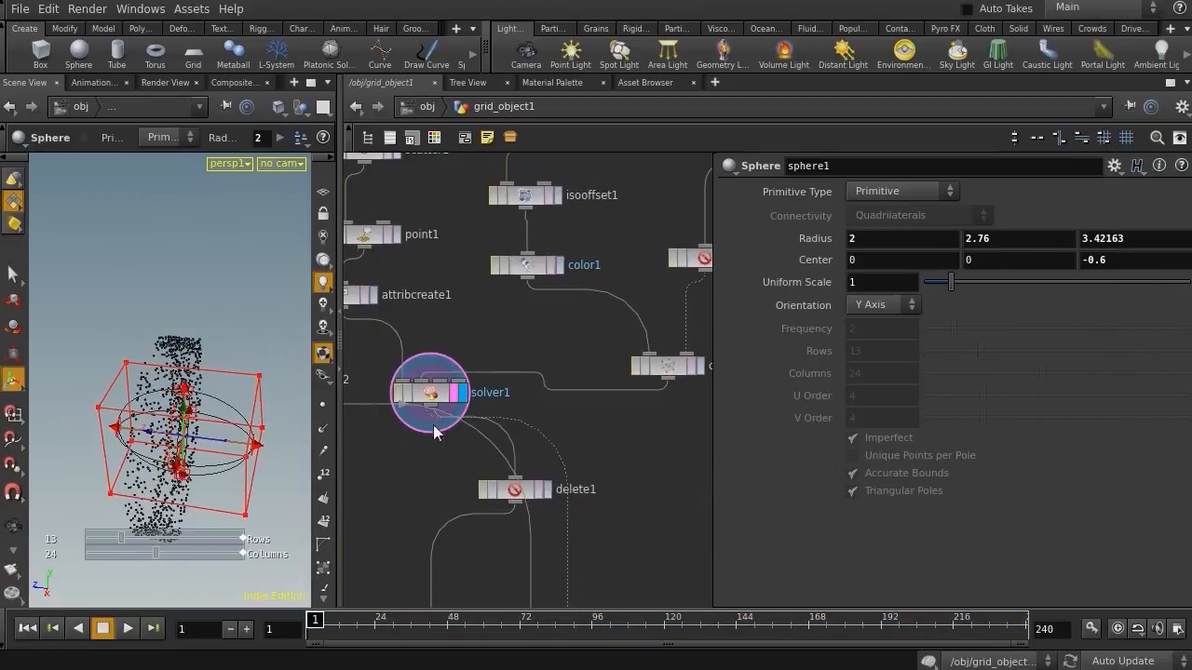
click(415, 393)
click(127, 628)
key(Escape)
drag(227, 507, 240, 357)
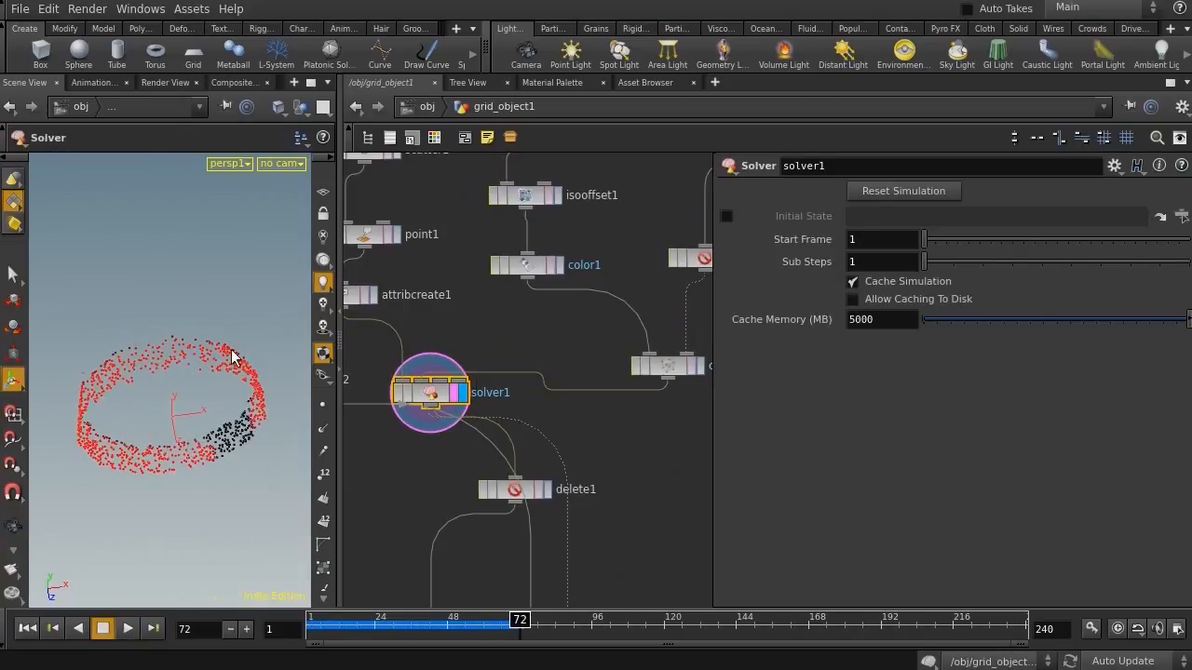
key(Escape)
drag(238, 433, 126, 429)
drag(440, 621, 250, 616)
Display convertvdb1 and play the simulation to review the meshed growth
middle_drag(477, 555, 504, 255)
mouse_move(518, 524)
middle_down()
mouse_move(546, 151)
mouse_move(528, 523)
mouse_move(621, 212)
middle_up()
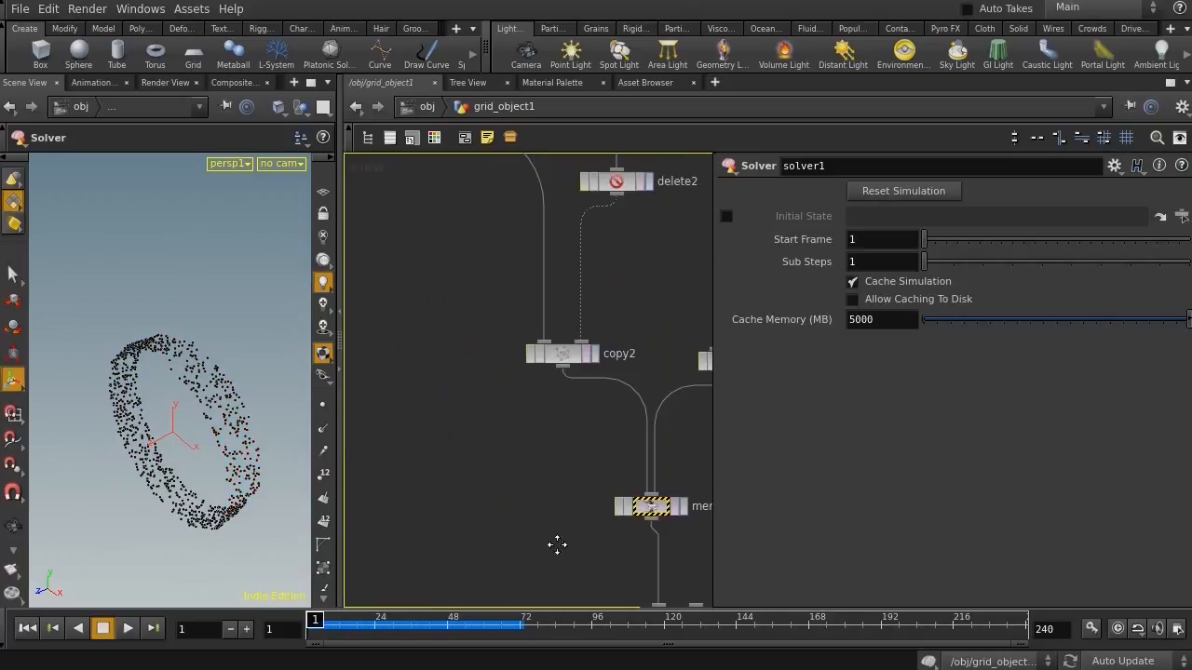
middle_drag(558, 550, 470, 269)
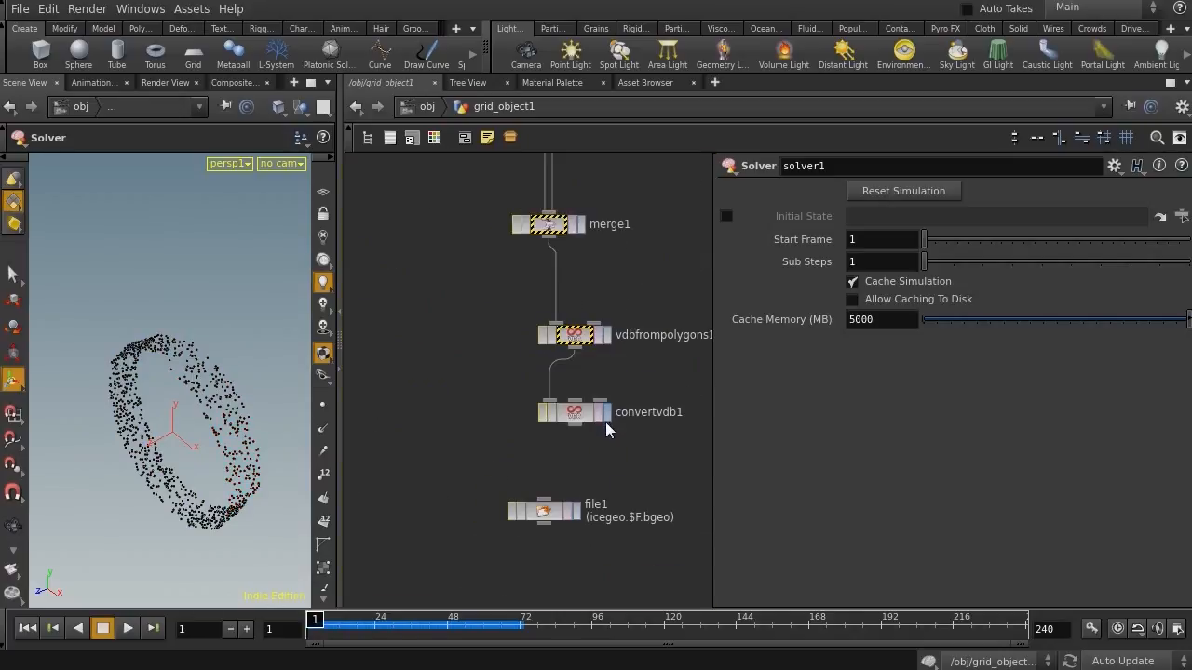
click(603, 414)
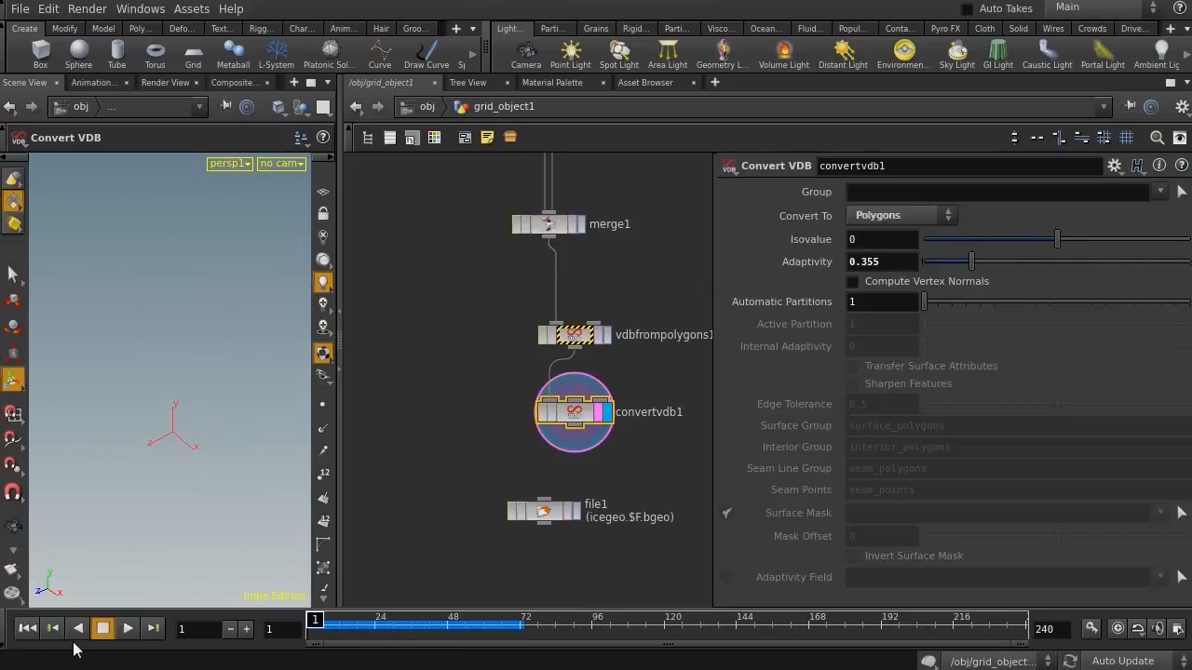
click(128, 629)
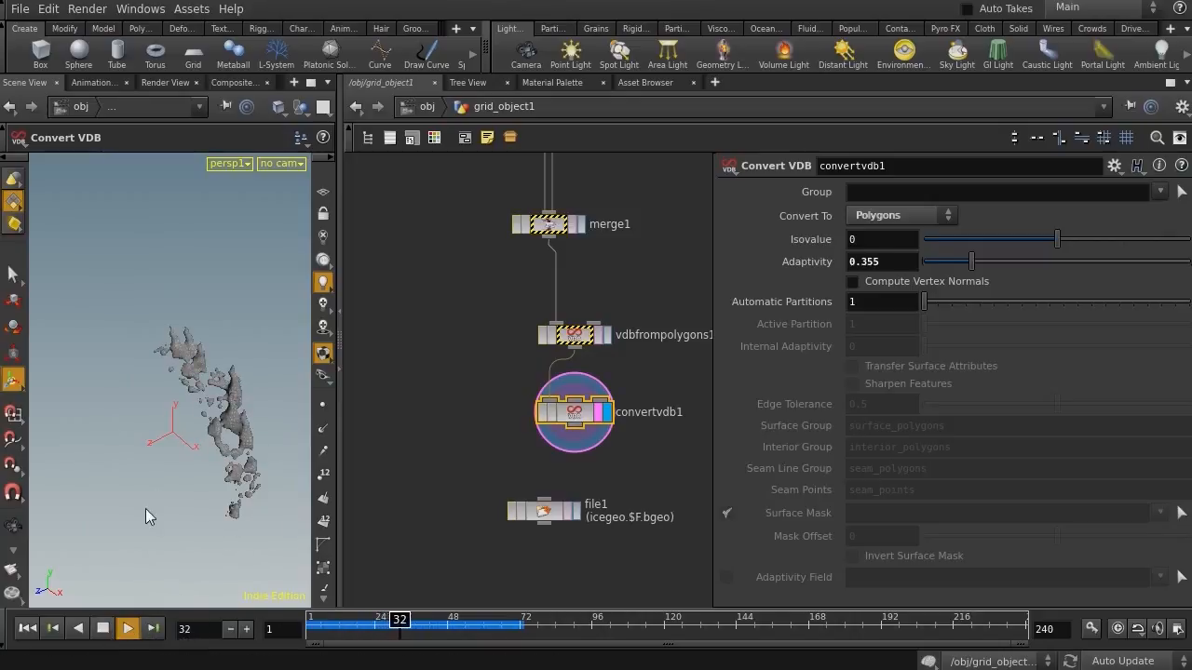
alt+drag(112, 439, 193, 367)
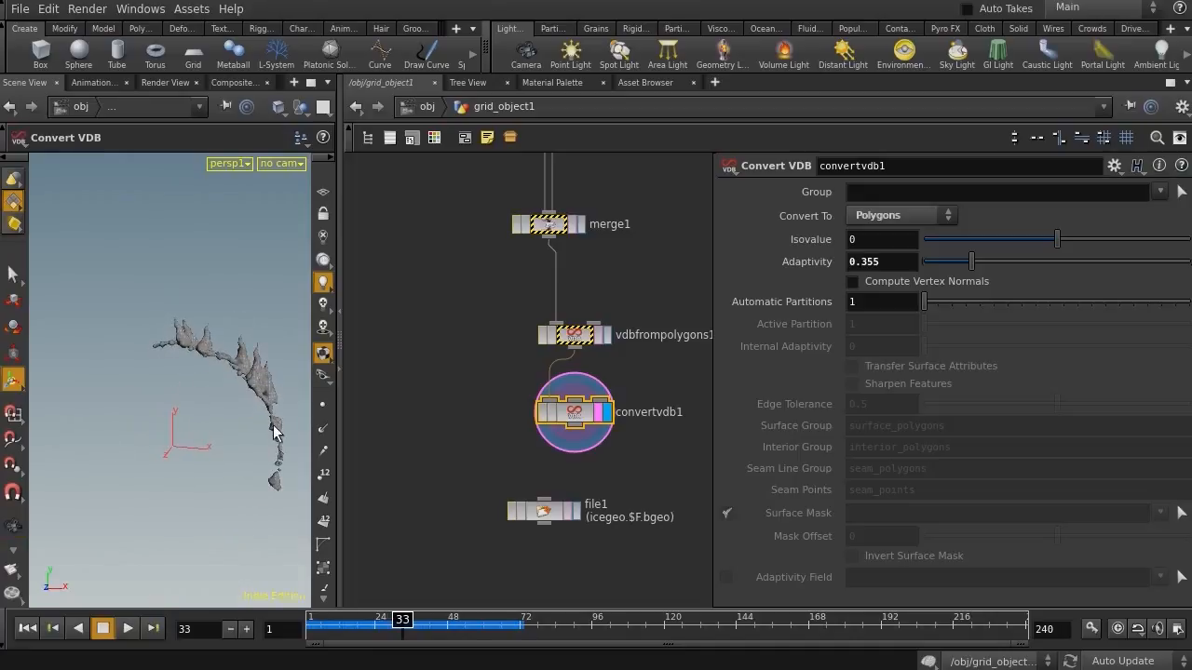
Rearrange the network nodes to make room between tube1 and scatter1
middle_drag(521, 270, 433, 608)
mouse_move(596, 209)
middle_down()
mouse_move(610, 629)
mouse_move(609, 606)
middle_up()
middle_drag(608, 233, 603, 661)
middle_drag(596, 559, 632, 473)
middle_drag(509, 506, 540, 387)
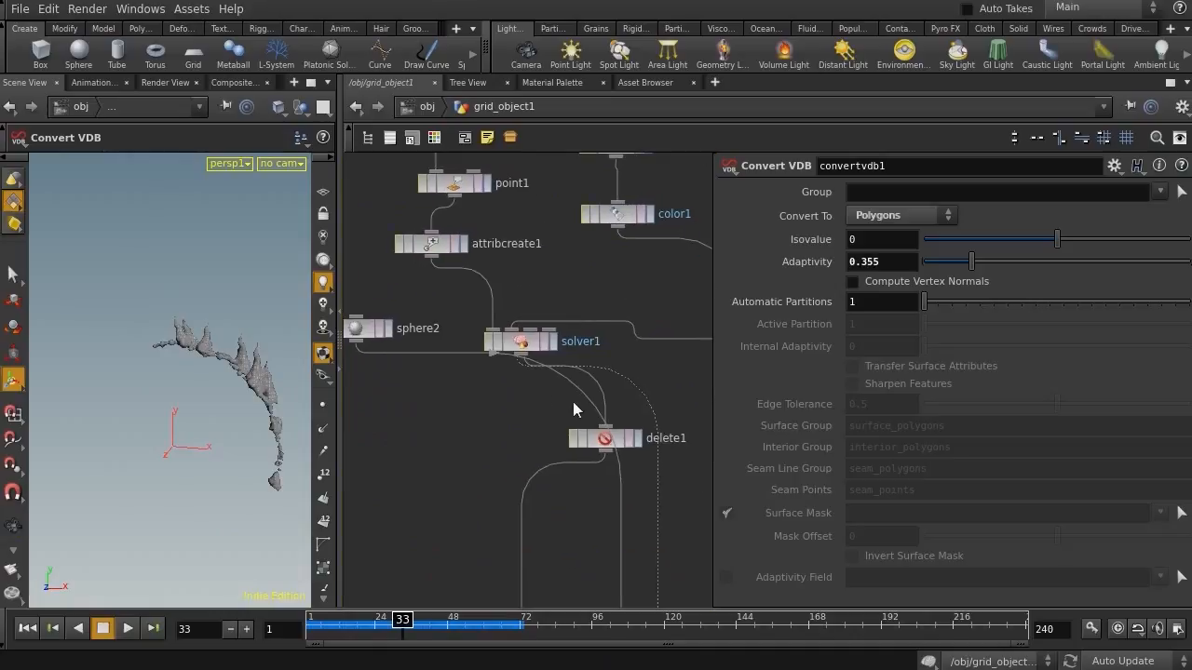
middle_drag(630, 412, 628, 373)
drag(600, 407, 512, 394)
drag(636, 539, 572, 239)
middle_drag(572, 233, 551, 583)
drag(431, 395, 474, 448)
mouse_move(432, 346)
middle_down()
mouse_move(445, 356)
mouse_move(424, 346)
middle_up()
middle_drag(623, 448, 768, 526)
middle_drag(496, 233, 430, 232)
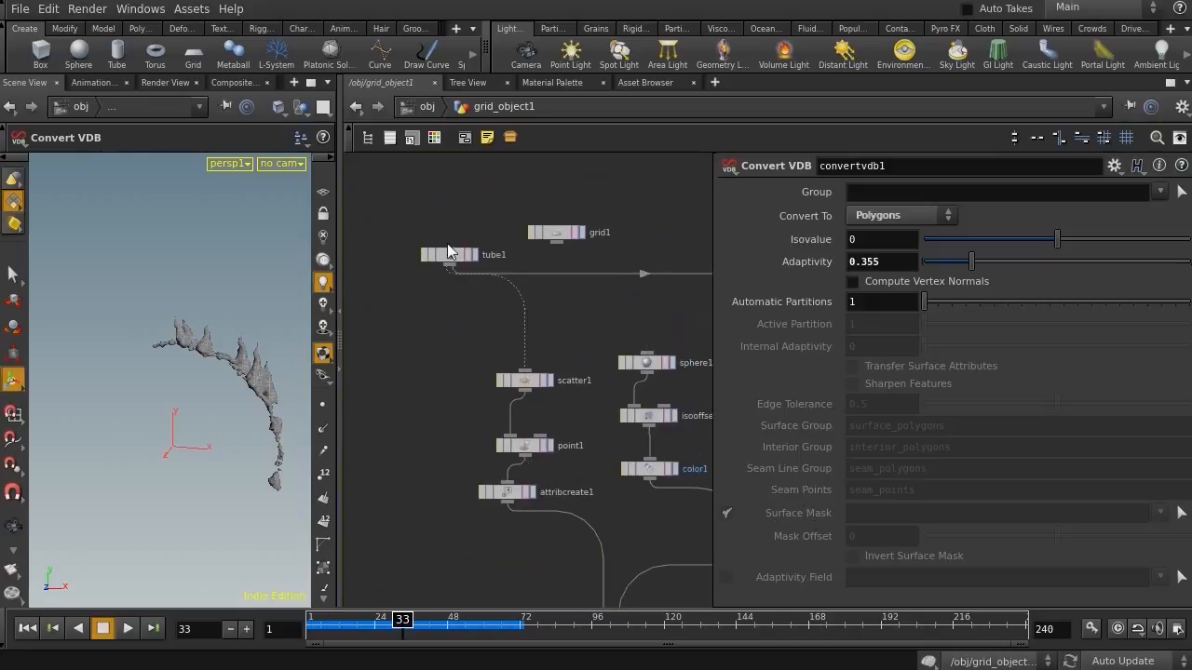
drag(534, 386, 497, 388)
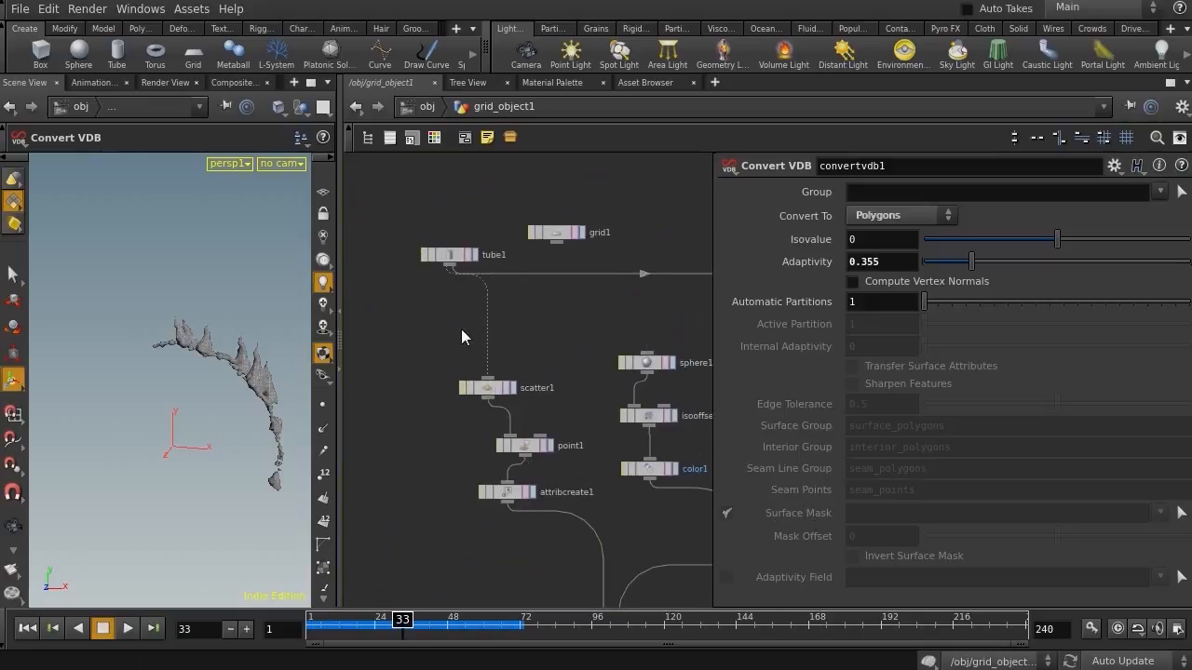
Insert a Facet node between tube1 and scatter1 and enable Post-Compute Normals
key(Tab)
mouse_move(460, 325)
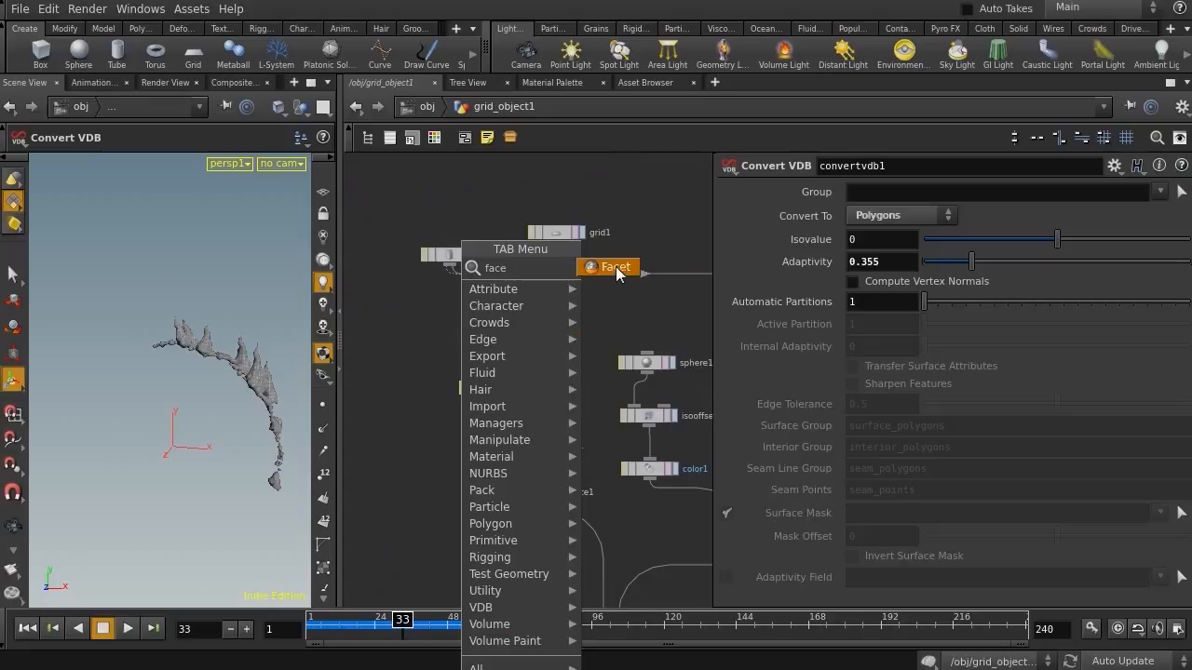
click(616, 267)
click(875, 467)
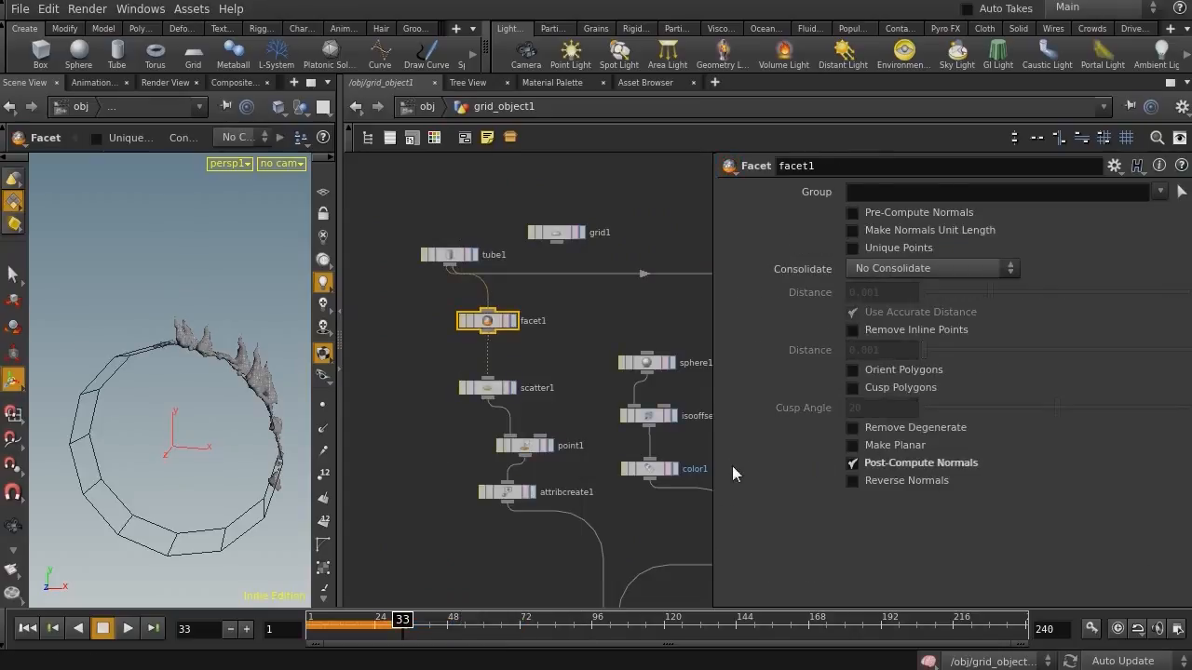
Display scatter1 with point normals shown and orbit the view to inspect them
click(512, 389)
click(489, 388)
click(324, 429)
alt+drag(137, 442, 86, 393)
alt+right_drag(86, 394, 165, 353)
alt+drag(165, 353, 38, 280)
alt+right_drag(177, 390, 68, 385)
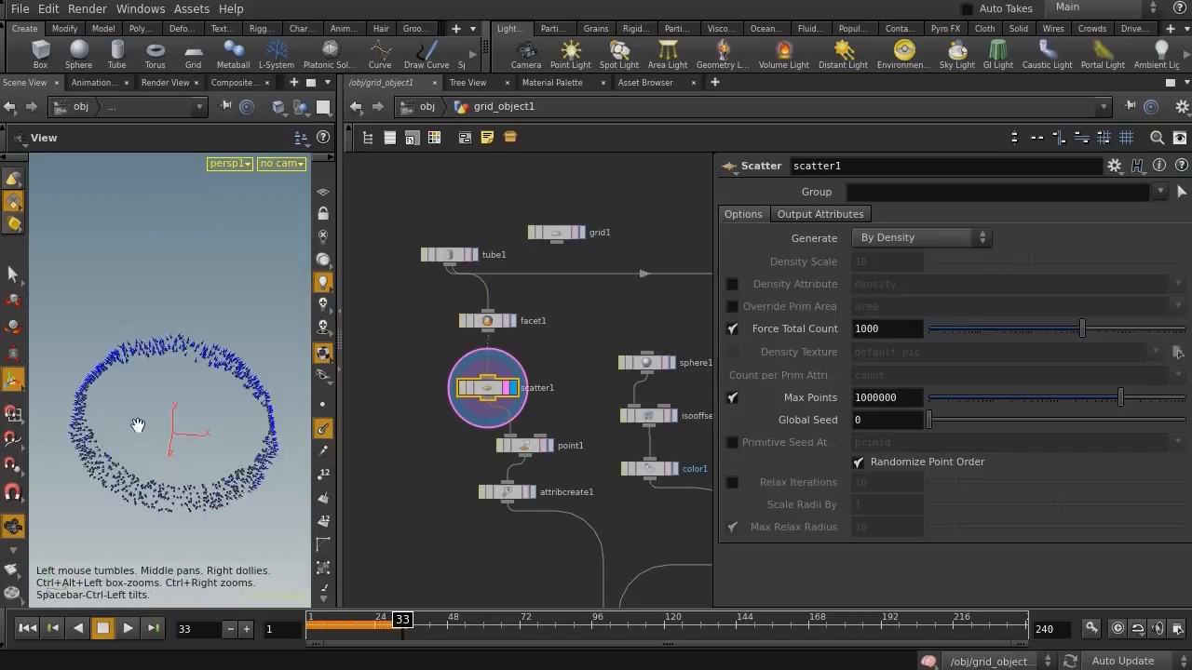
alt+drag(139, 425, 140, 388)
Hide the normals, display convertvdb1 and play the simulation from the start
middle_drag(521, 576, 523, 132)
middle_drag(523, 435, 504, 149)
middle_drag(471, 423, 461, 145)
middle_drag(445, 568, 456, 140)
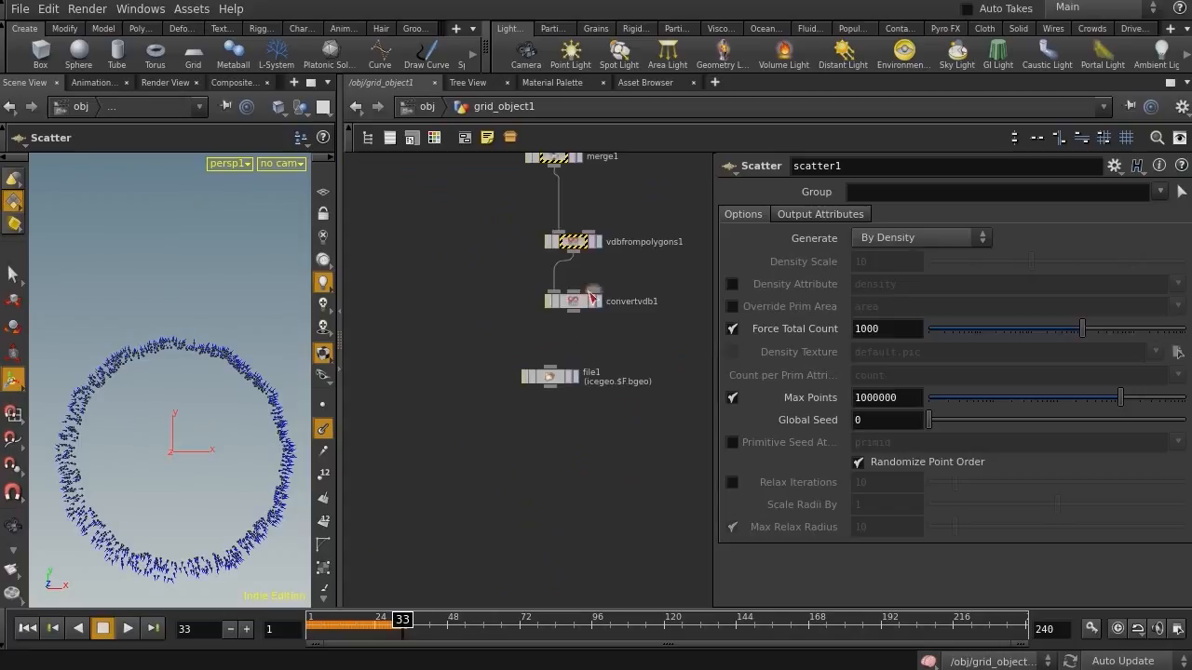
click(30, 629)
click(323, 427)
click(594, 303)
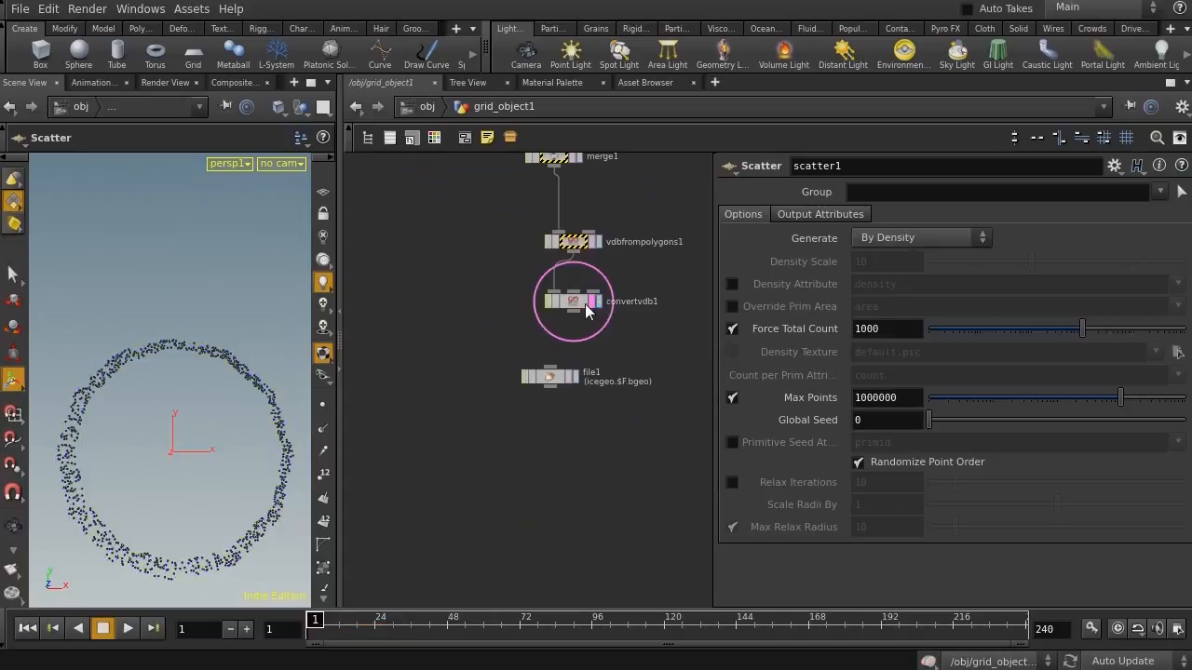
click(126, 629)
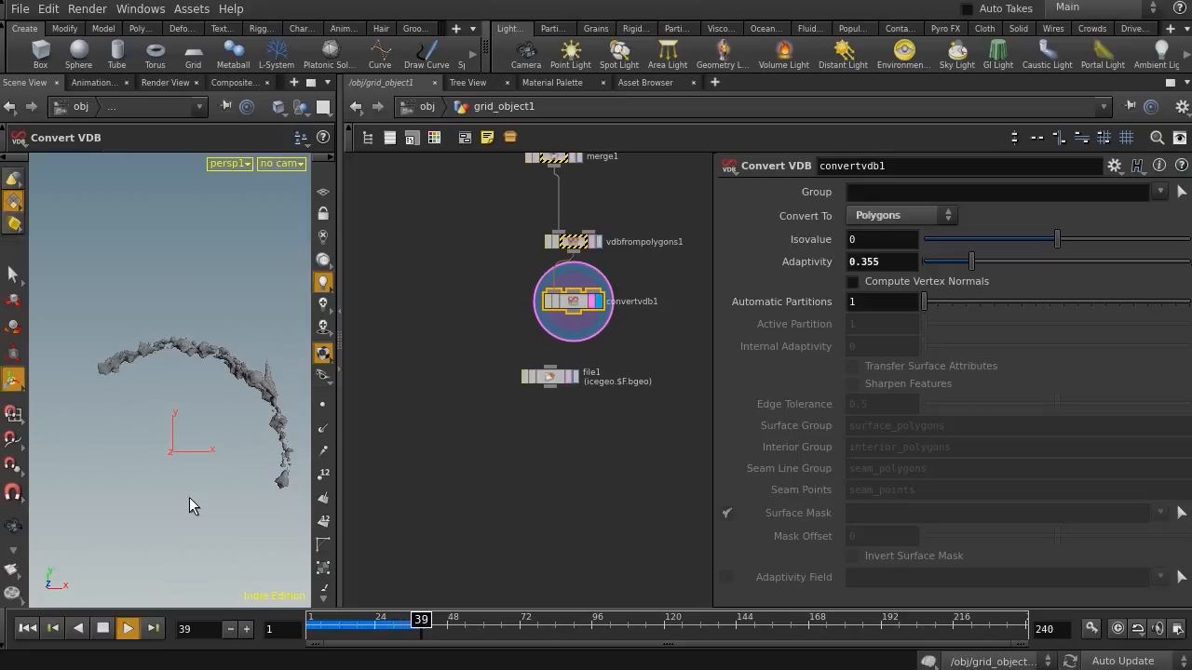
click(102, 632)
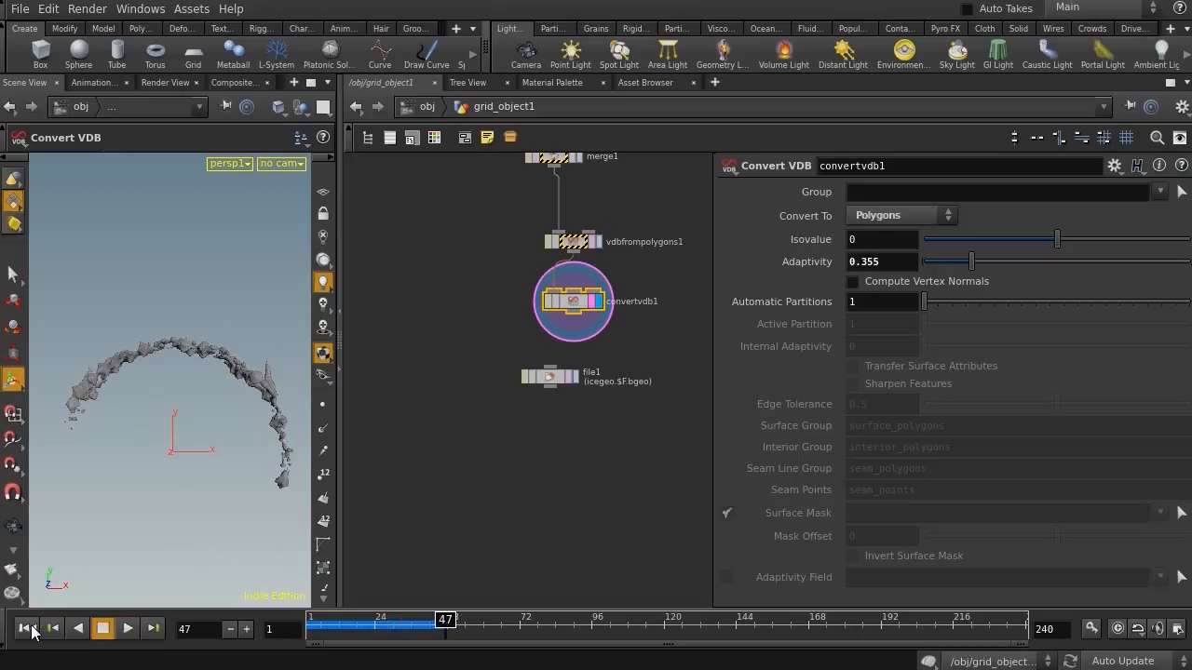
click(28, 628)
Insert a Transform node between polywire1 and copy2 and set its X rotation to -90
scroll(440, 341, up, 10)
middle_drag(497, 398, 618, 588)
middle_drag(614, 357, 530, 220)
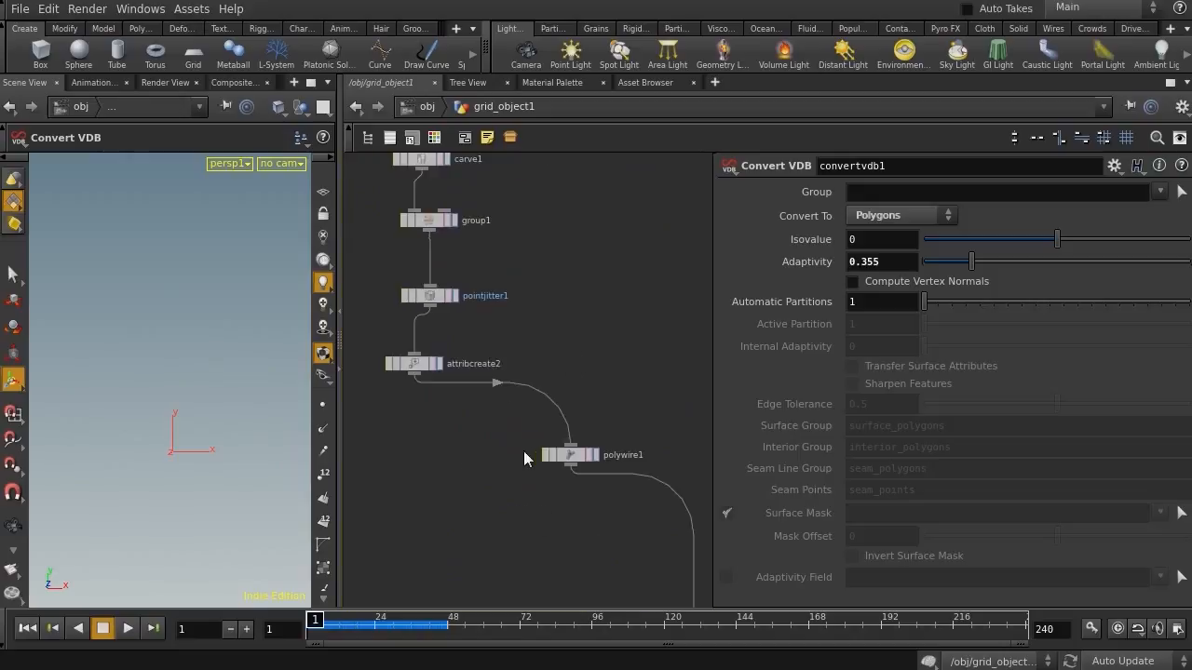
middle_drag(503, 437, 484, 409)
key(Tab)
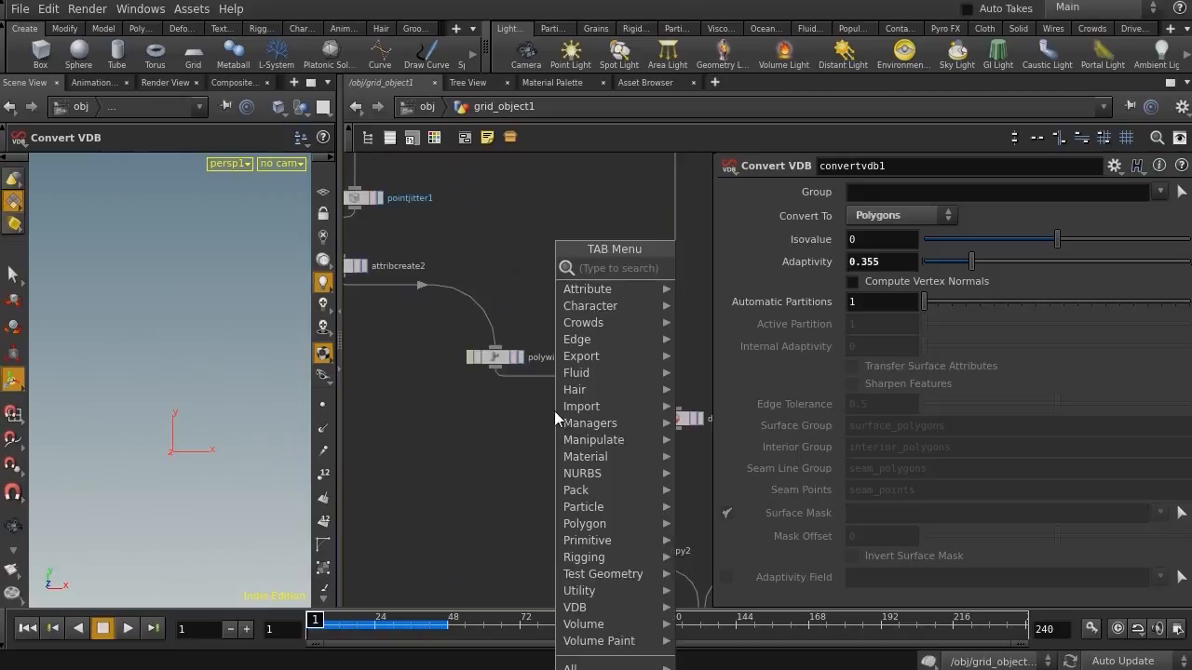
text(tr)
click(727, 295)
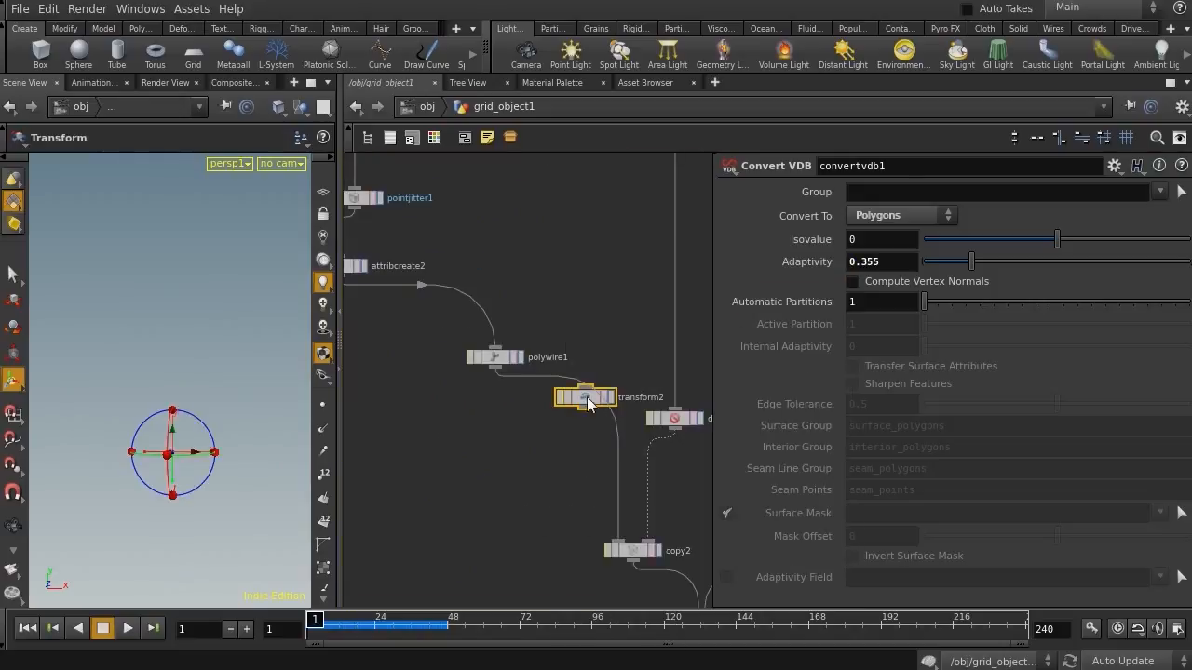
click(578, 400)
drag(588, 400, 519, 429)
drag(434, 463, 586, 386)
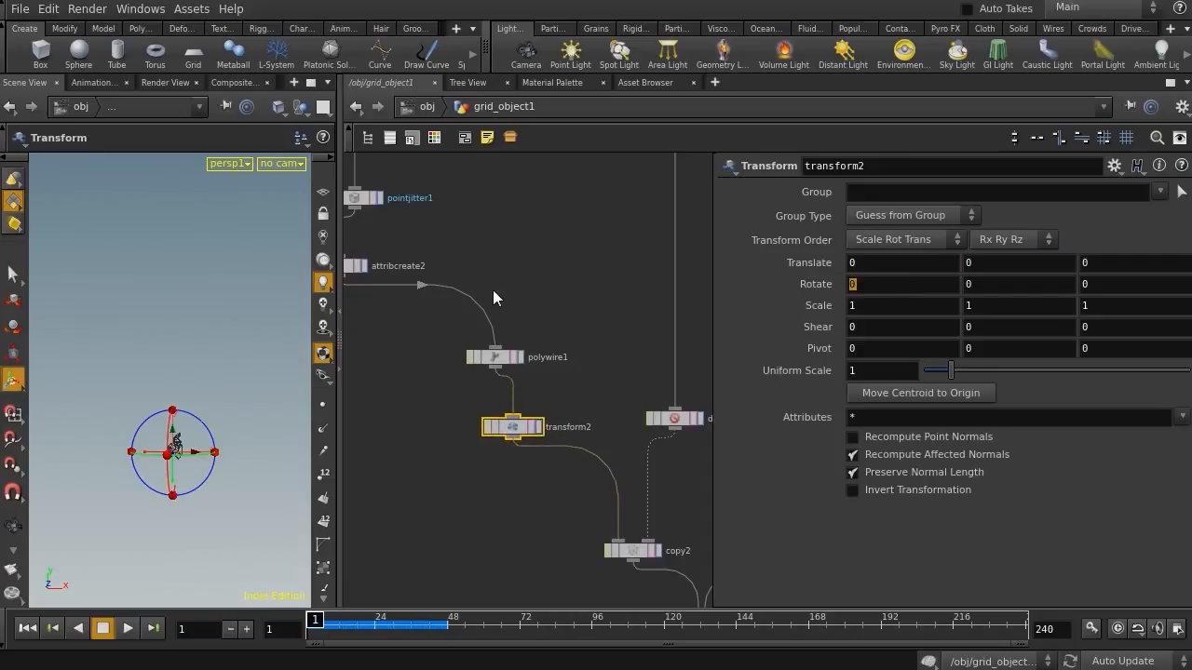
key(Return)
Display convertvdb1 and play the simulation to review the rotated spikes
middle_drag(422, 479, 253, 212)
middle_drag(452, 280, 467, 485)
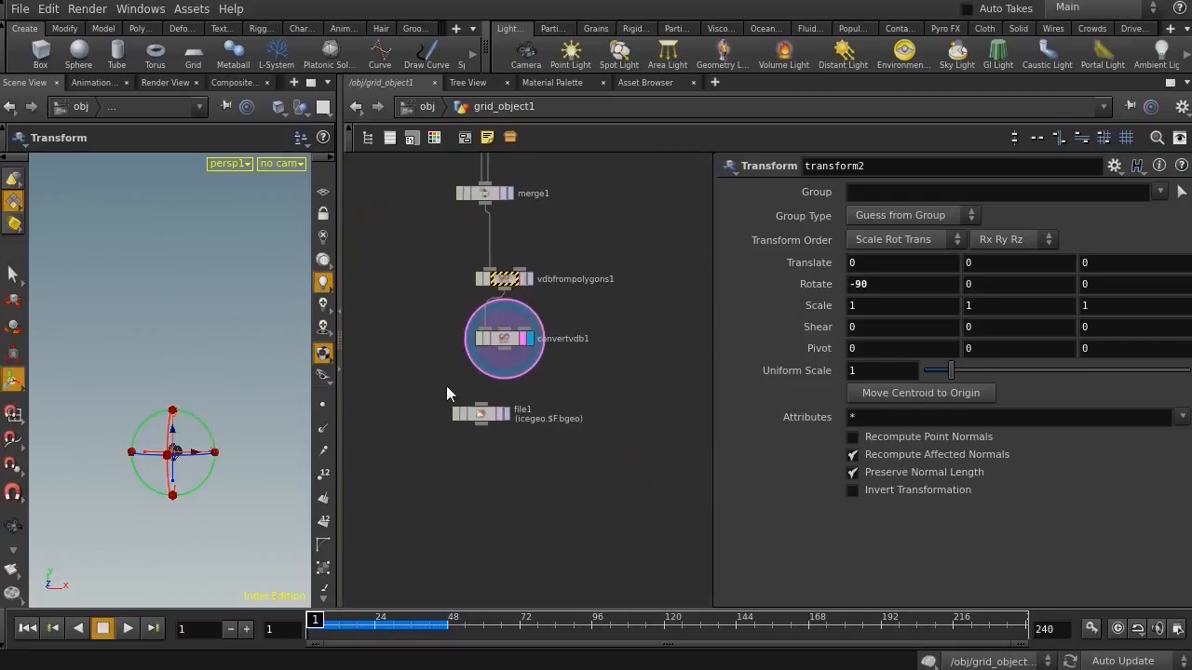
drag(444, 387, 577, 326)
click(127, 630)
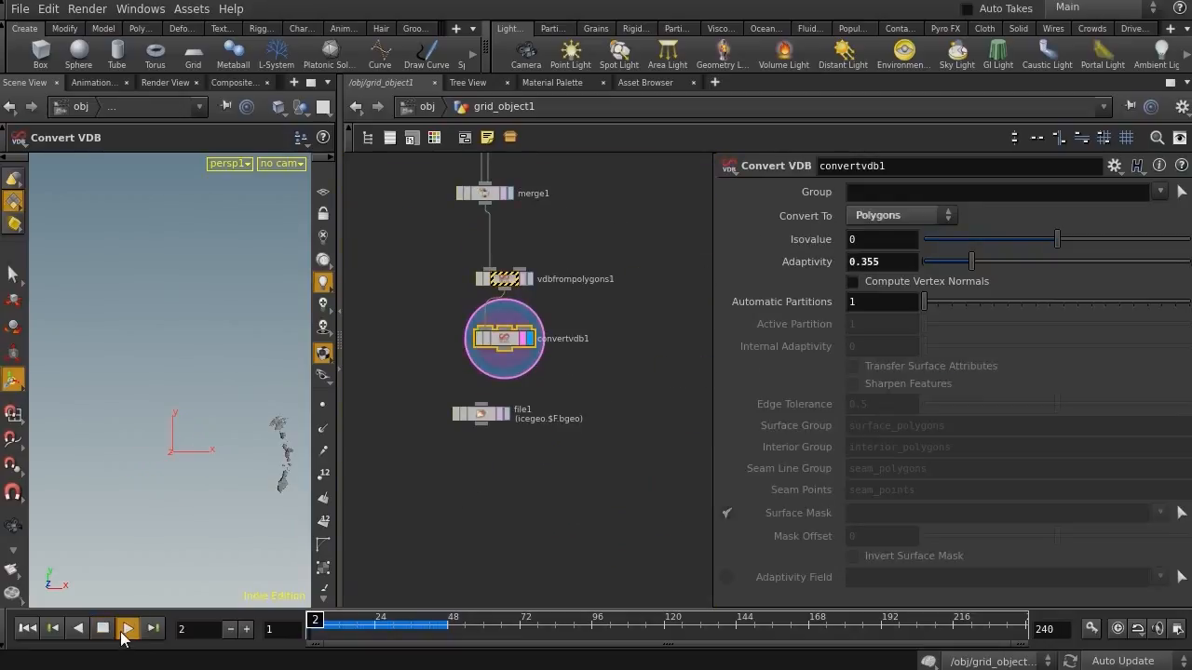
click(27, 629)
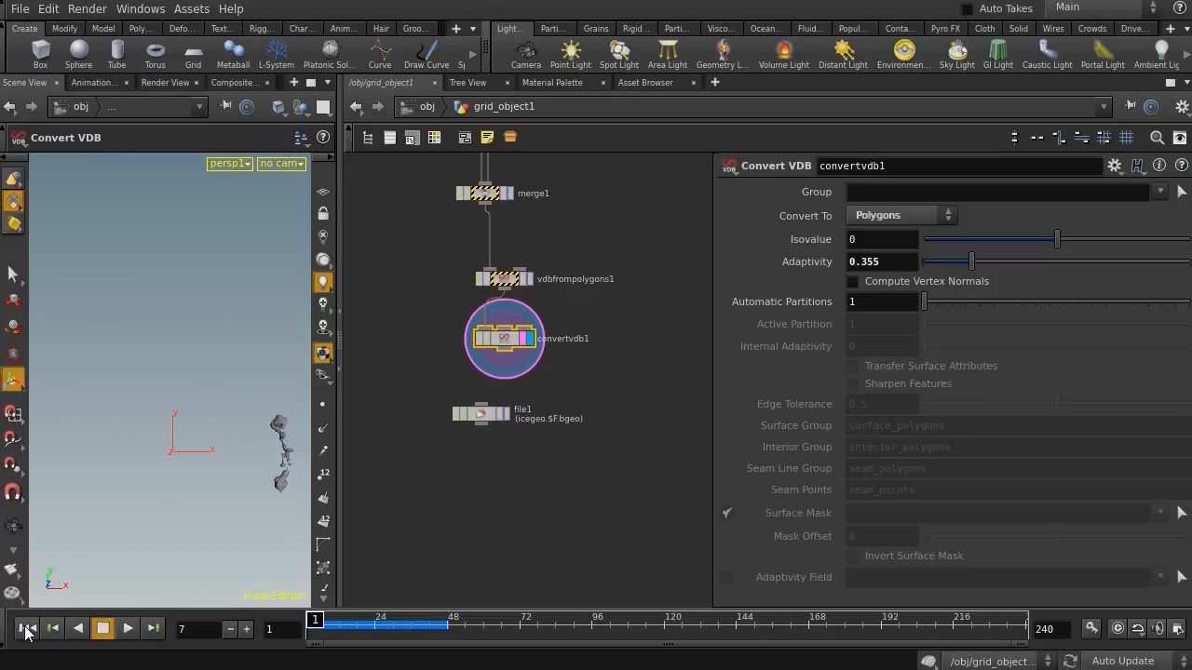
middle_drag(615, 355, 632, 473)
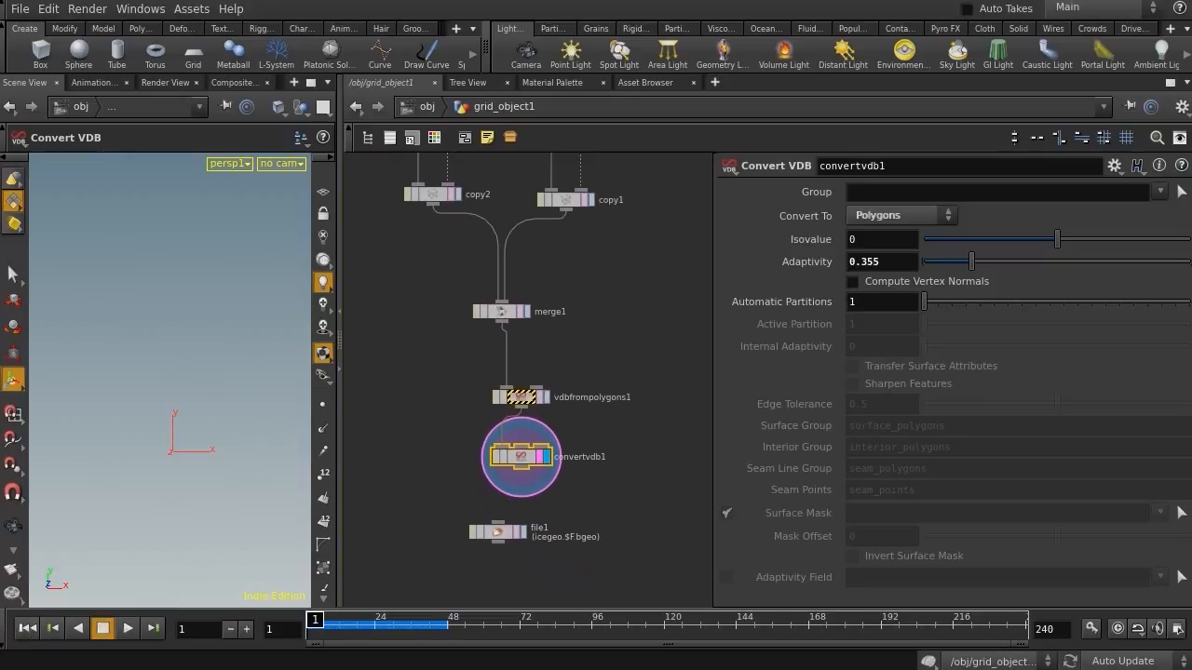
click(128, 629)
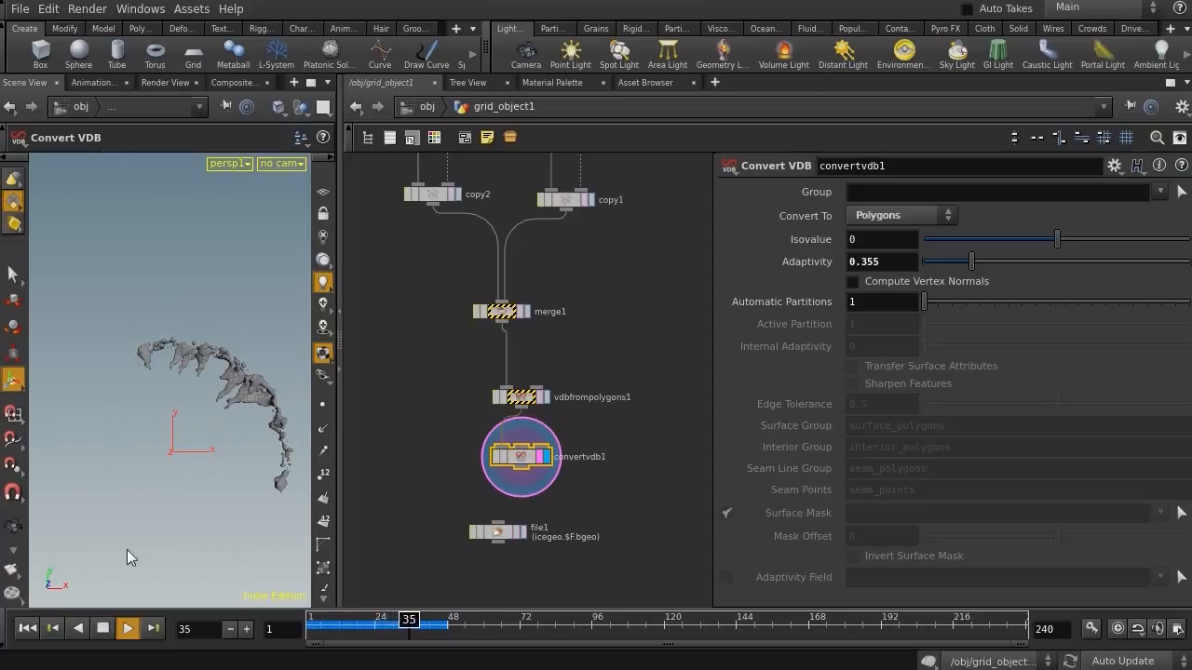
Scrub the timeline and orbit around the cached ice geometry from file1
drag(417, 622, 348, 624)
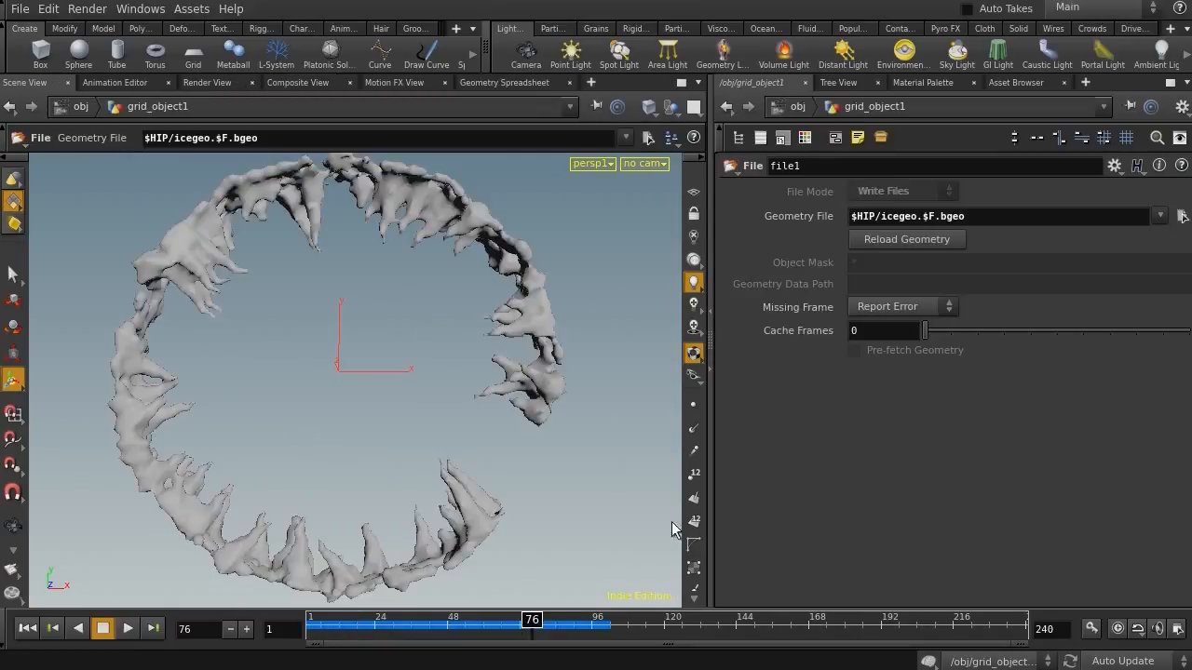
drag(365, 430, 373, 373)
drag(436, 628, 503, 554)
alt+right_drag(382, 382, 347, 376)
mouse_move(347, 377)
mouse_down()
mouse_move(340, 384)
mouse_move(402, 356)
mouse_move(354, 361)
mouse_up()
key(space)
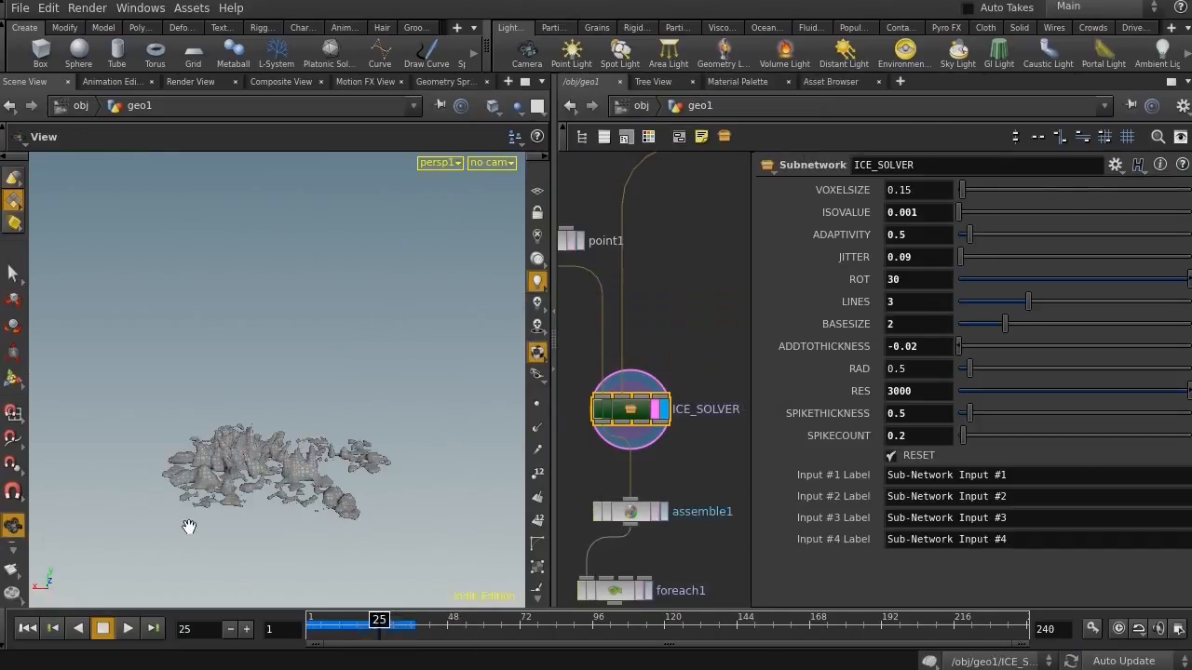
Play the ICE_SOLVER setup in geo1 to preview the finished ice growth
drag(691, 337, 563, 447)
drag(360, 633, 321, 633)
click(128, 628)
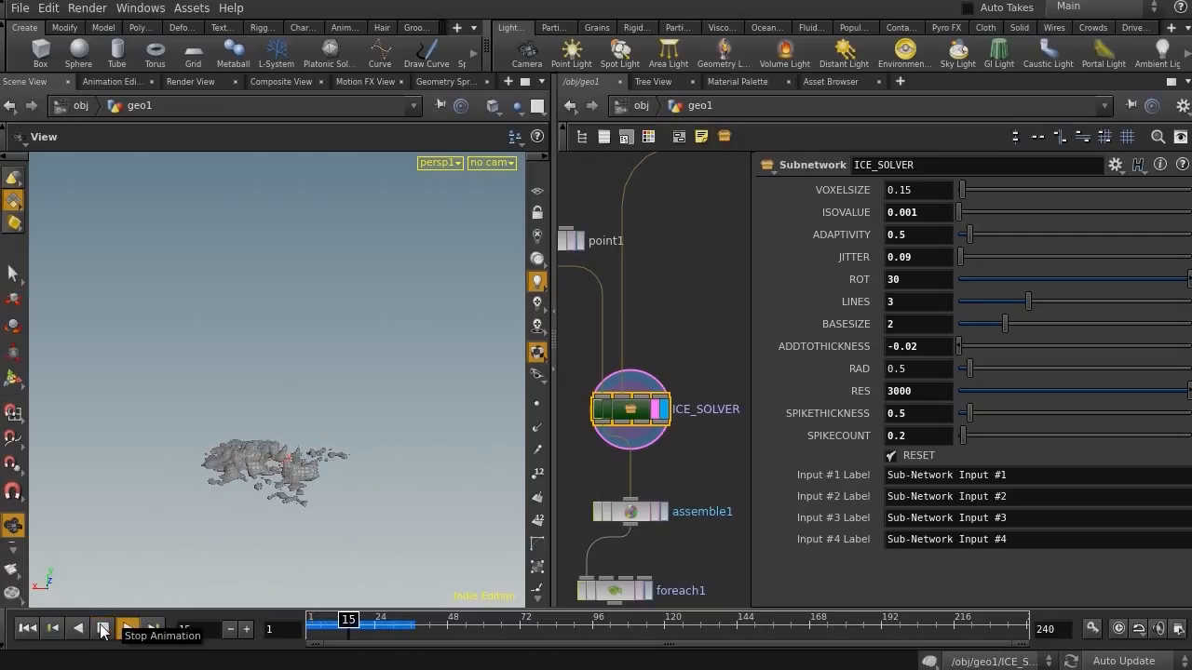
click(103, 629)
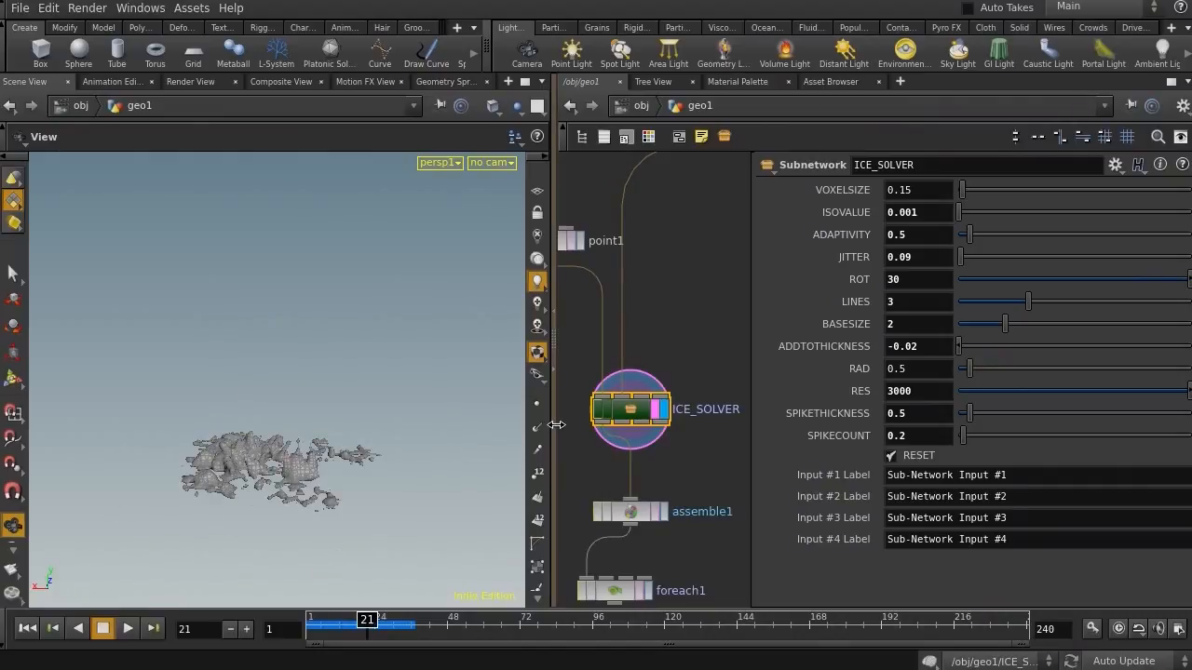
Widen the network editor and display sphere1 to inspect the driving sphere's parameters
drag(556, 424, 447, 425)
middle_drag(585, 353, 652, 478)
right_drag(648, 469, 639, 445)
middle_drag(639, 445, 622, 333)
right_drag(622, 333, 656, 365)
drag(673, 407, 550, 515)
middle_drag(662, 395, 649, 584)
right_drag(650, 584, 644, 464)
middle_drag(644, 464, 611, 404)
click(681, 343)
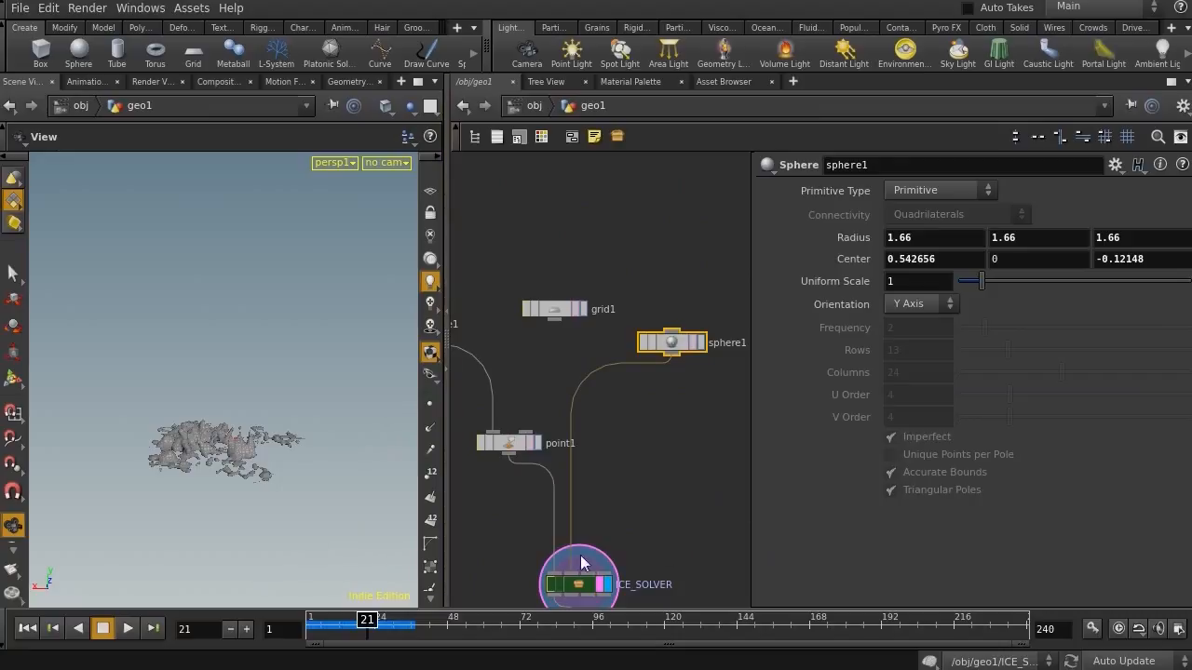
click(699, 342)
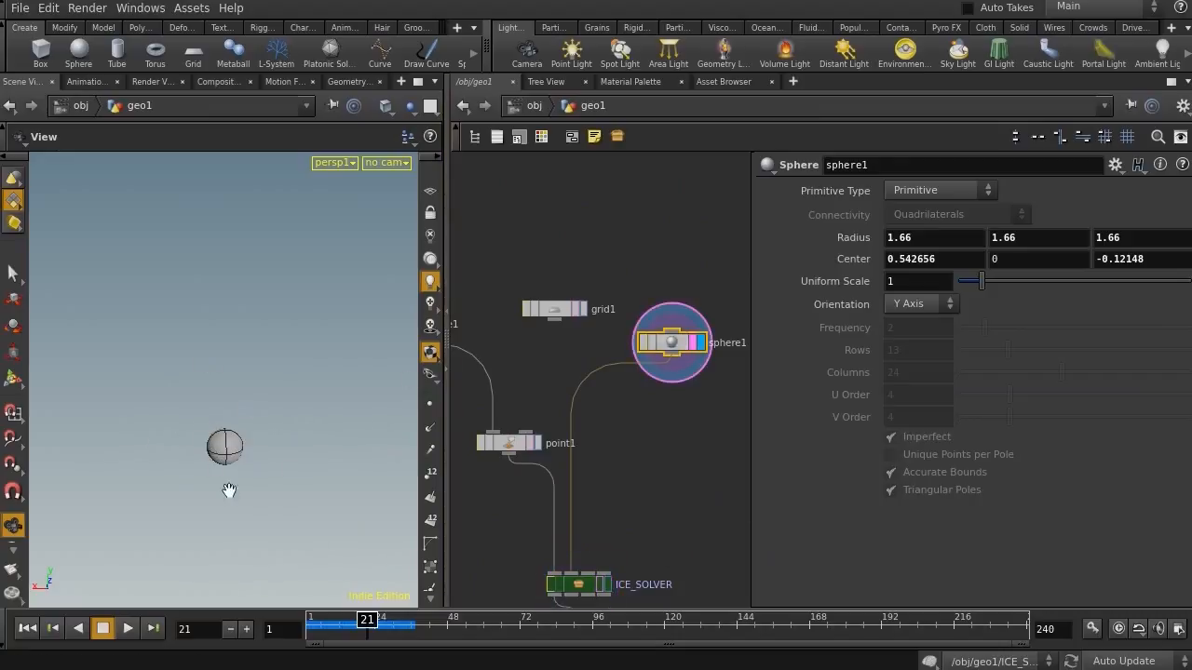
middle_drag(676, 426, 707, 346)
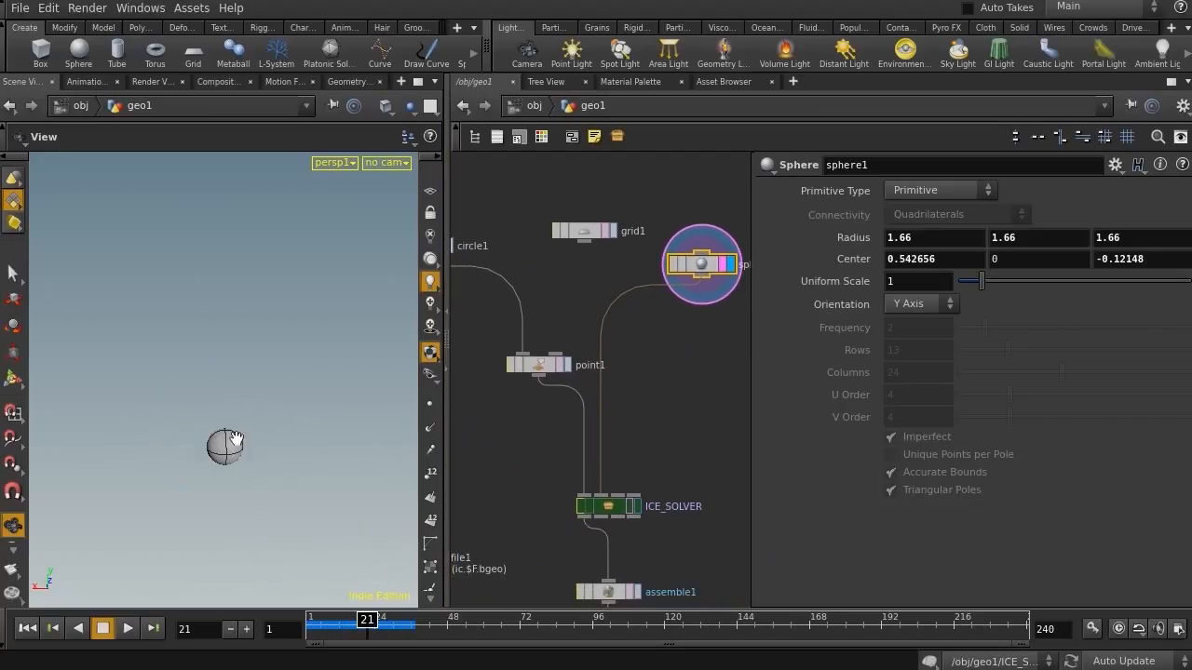
drag(538, 476, 721, 545)
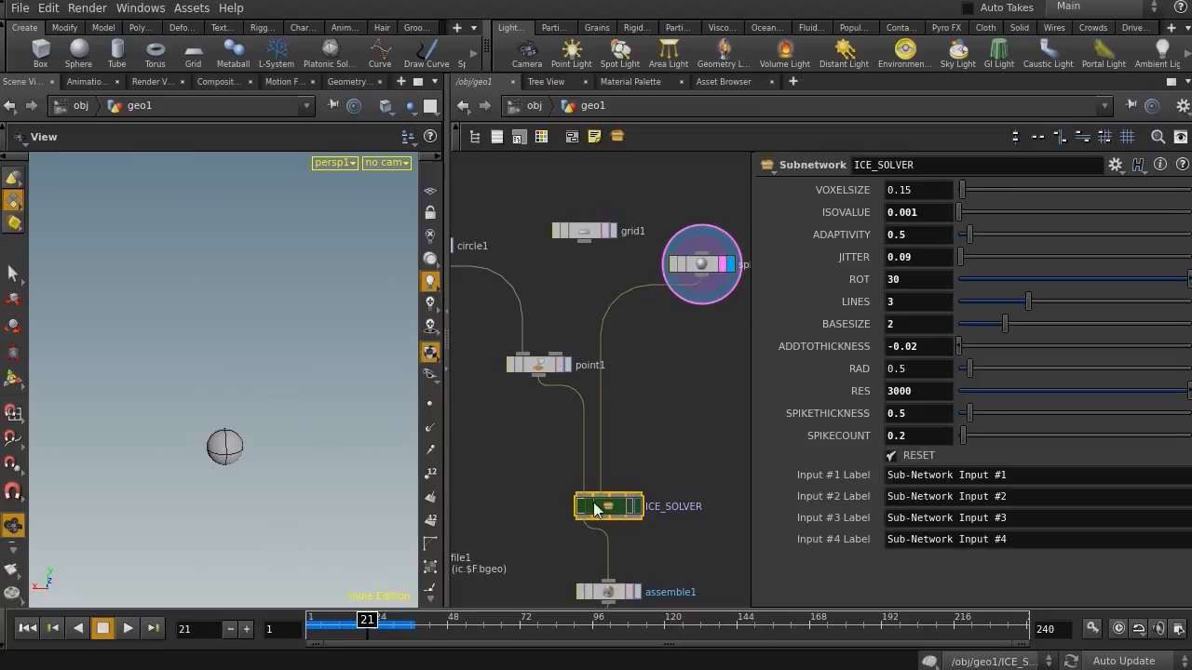
click(698, 266)
Display circle1 and select point1 to review the remaining input nodes of the setup
middle_drag(544, 427, 573, 407)
middle_drag(529, 322, 574, 356)
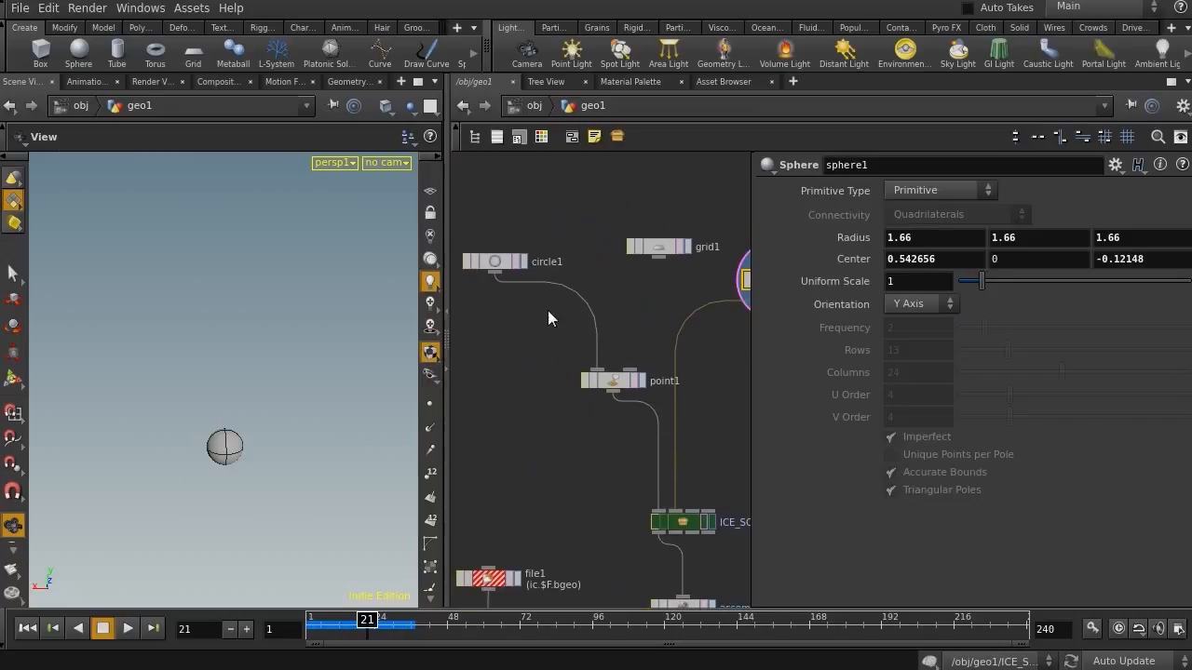
click(526, 261)
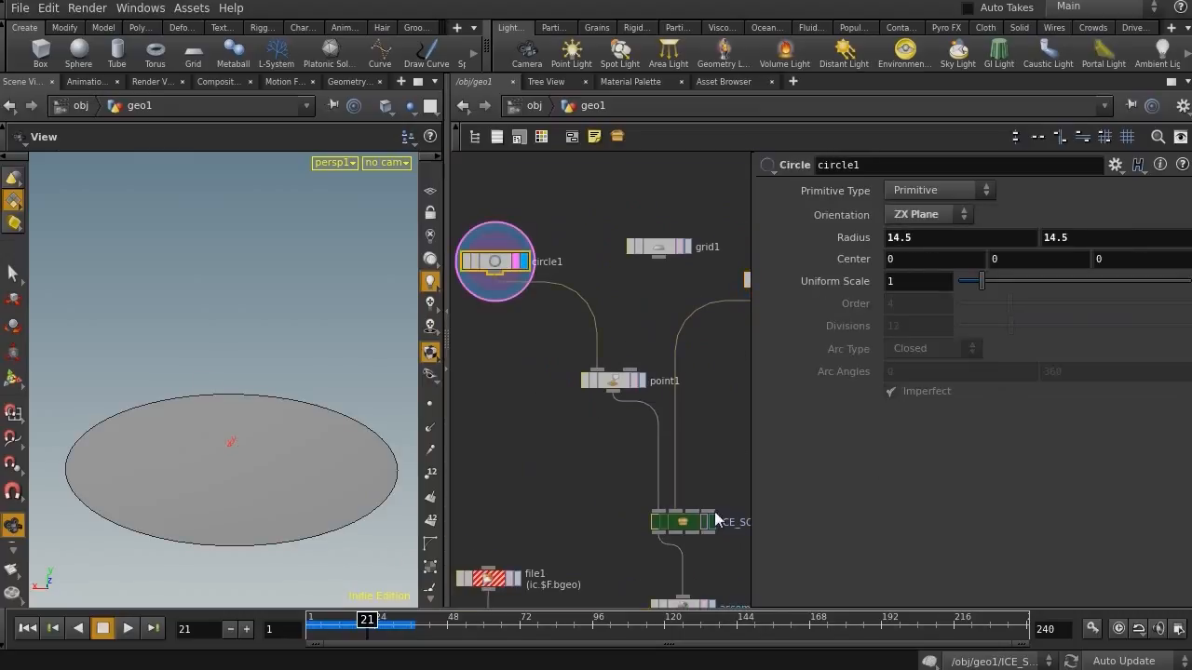
click(619, 381)
middle_drag(604, 491, 557, 336)
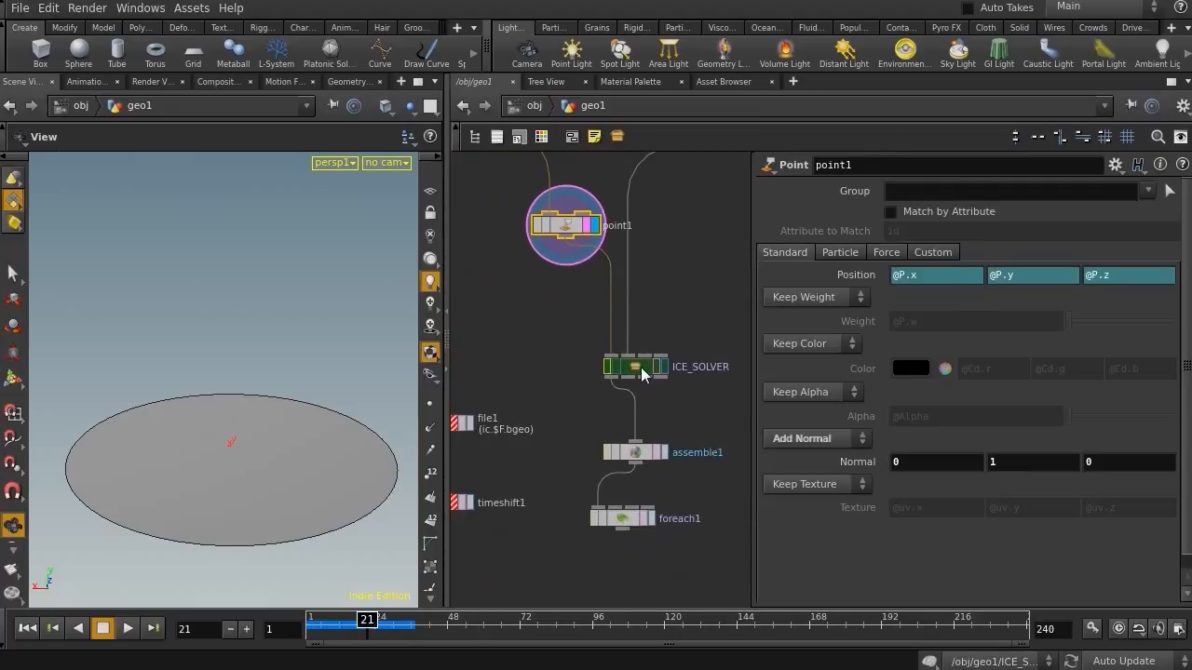
Display ICE_SOLVER again and play the simulation from frame 1 to preview the ice growth
click(662, 368)
click(638, 367)
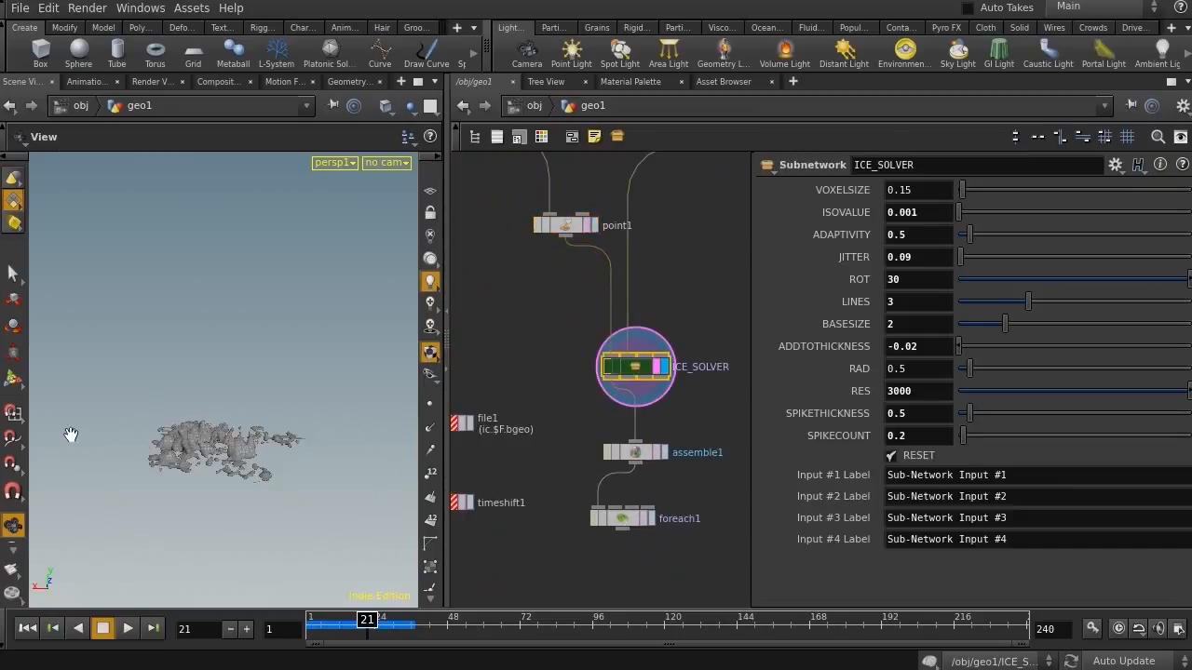
drag(343, 632, 277, 628)
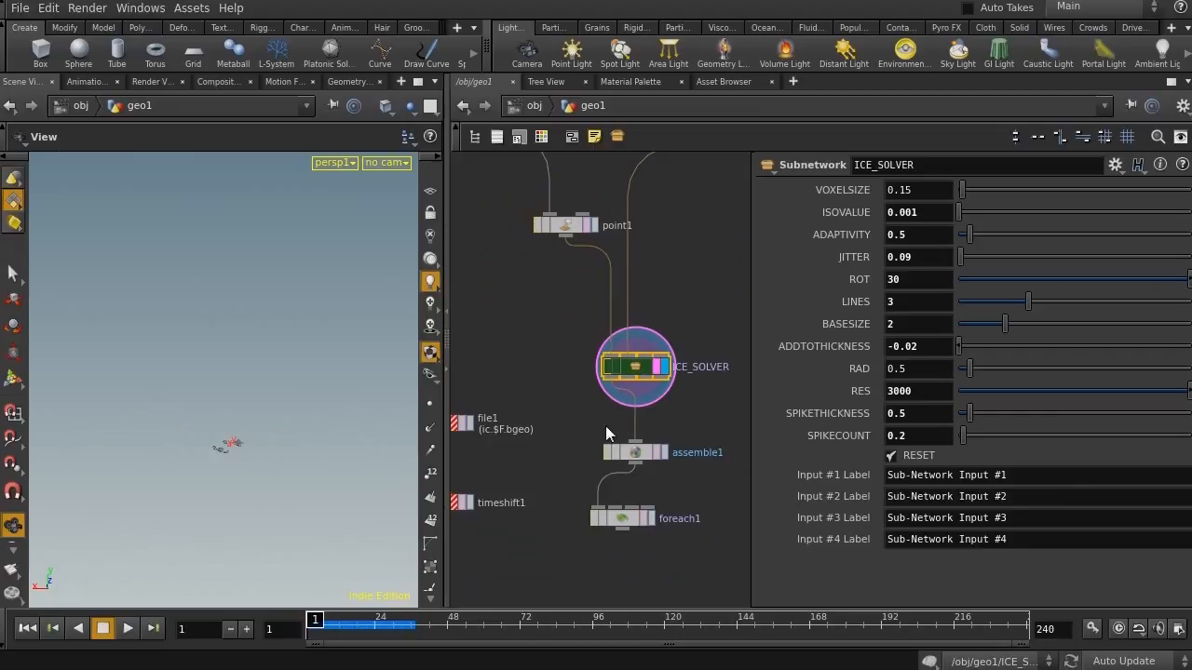
click(127, 629)
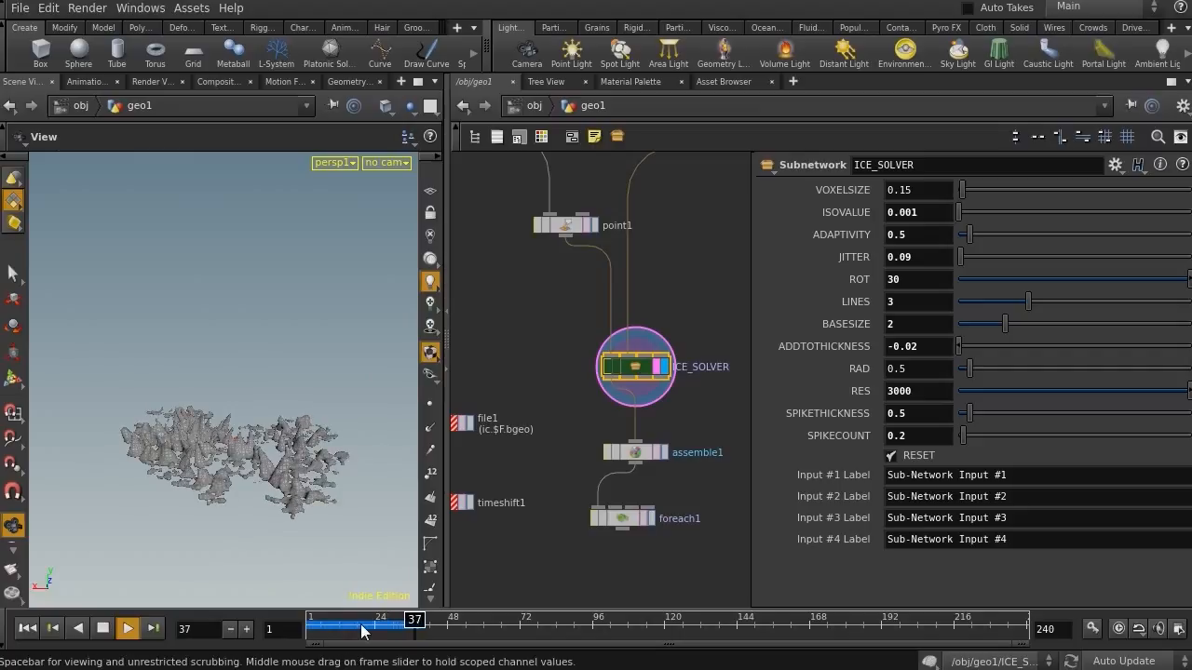
drag(363, 632, 340, 632)
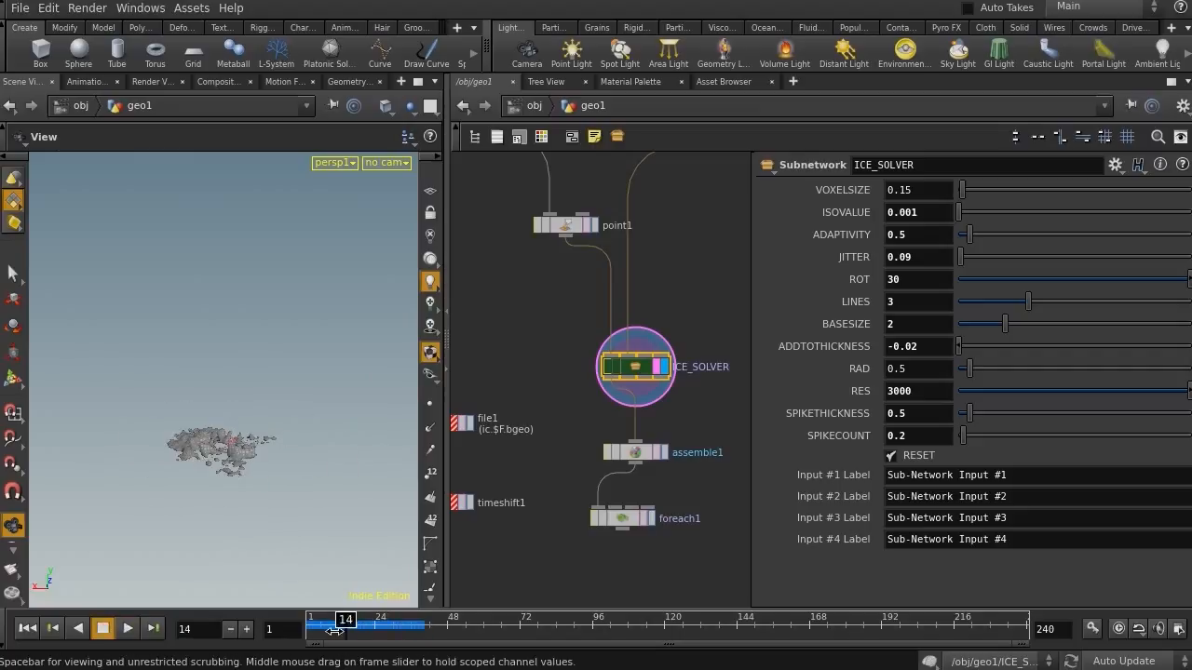
middle_drag(538, 475, 456, 518)
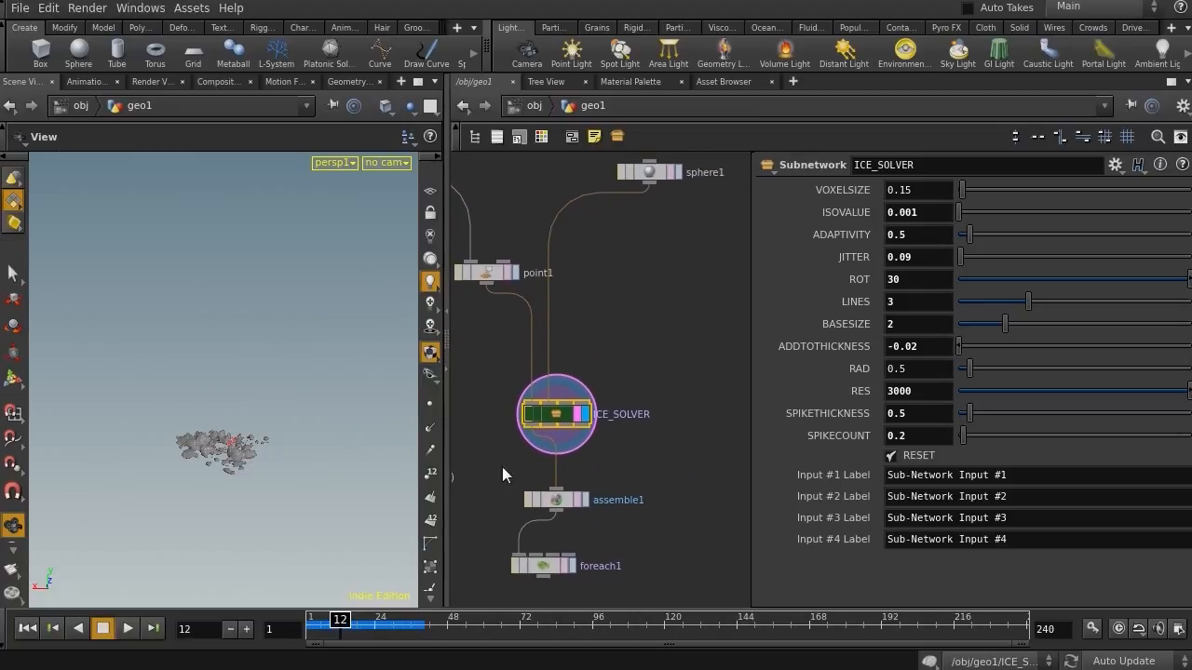
Switch to the VFX Homeland website and browse its commercial and free tutorial listings
scroll(596, 326, up, 2)
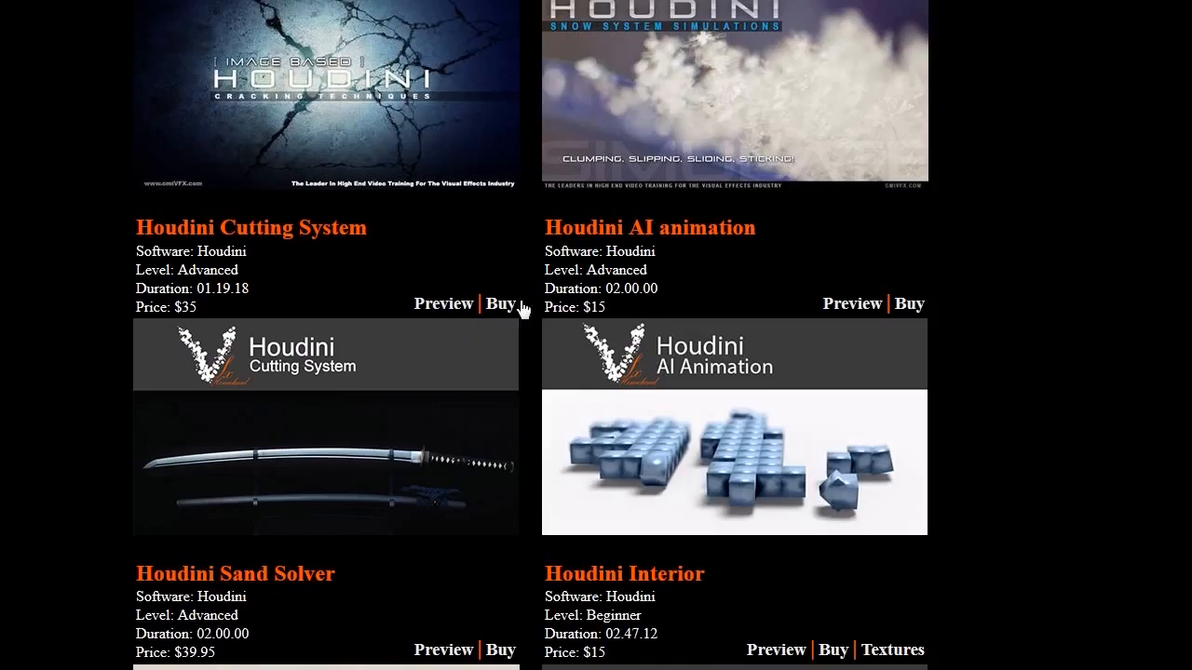
scroll(439, 321, up, 5)
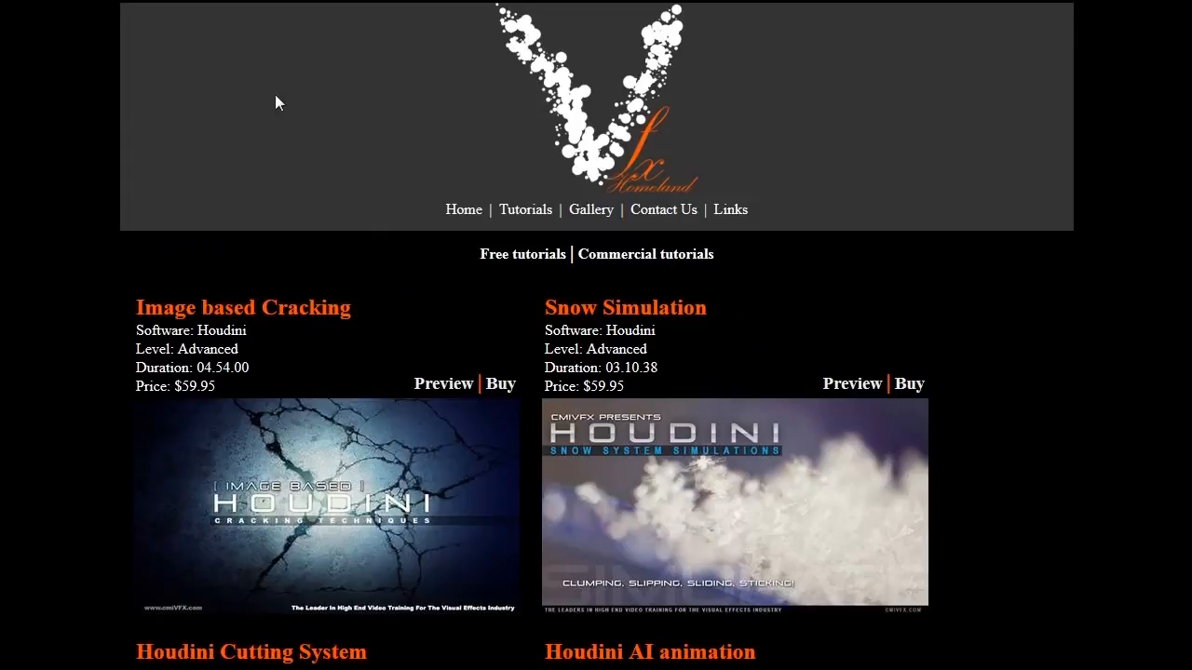
scroll(935, 380, down, 8)
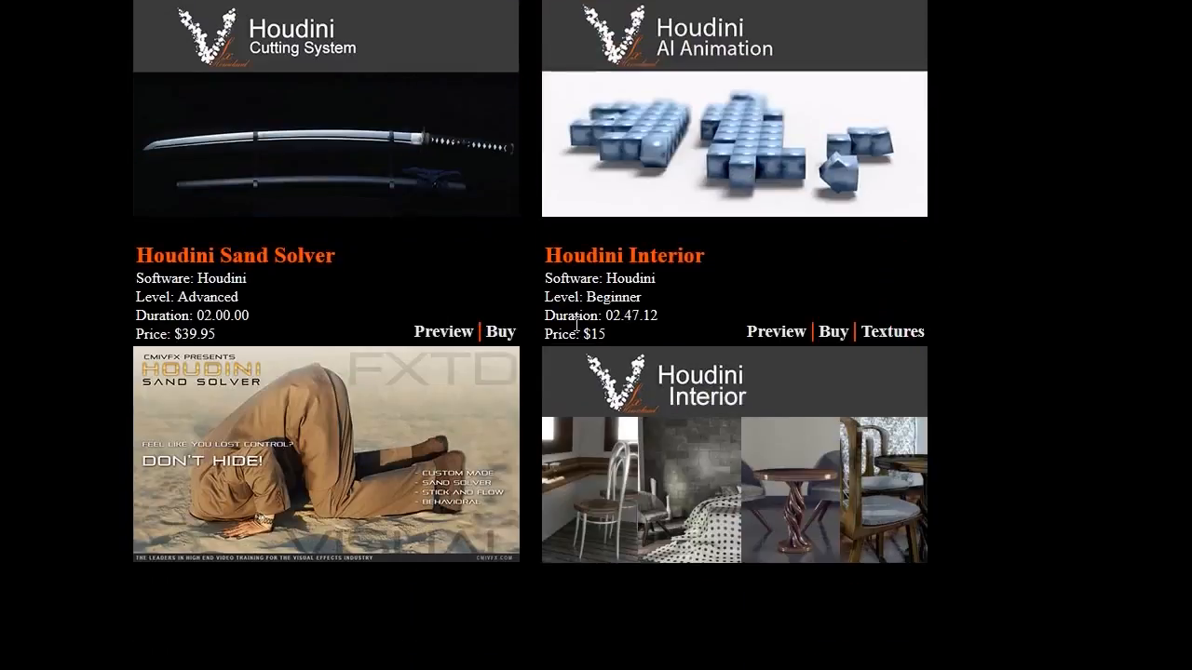
scroll(521, 312, up, 3)
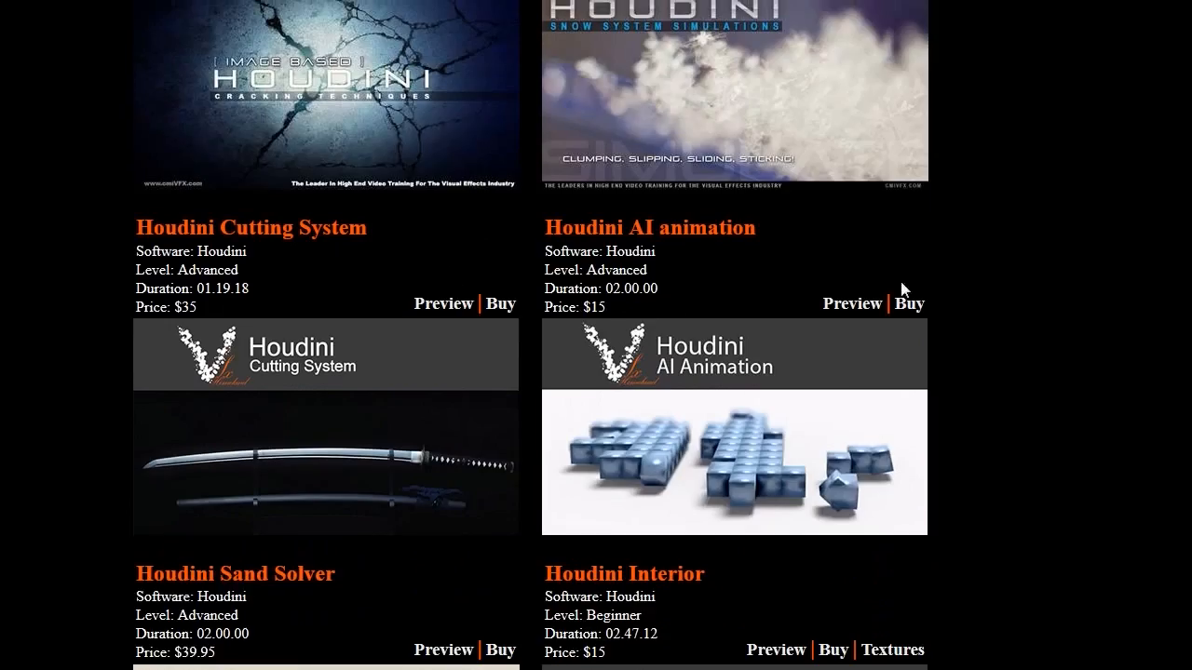
scroll(736, 343, up, 5)
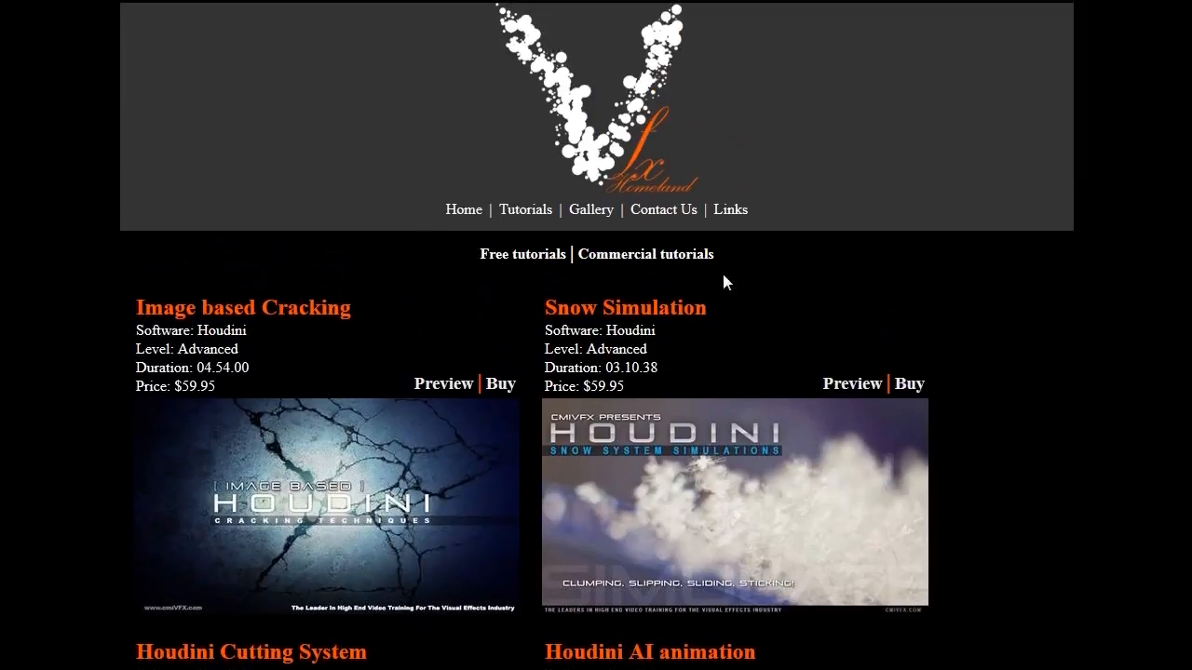
click(513, 258)
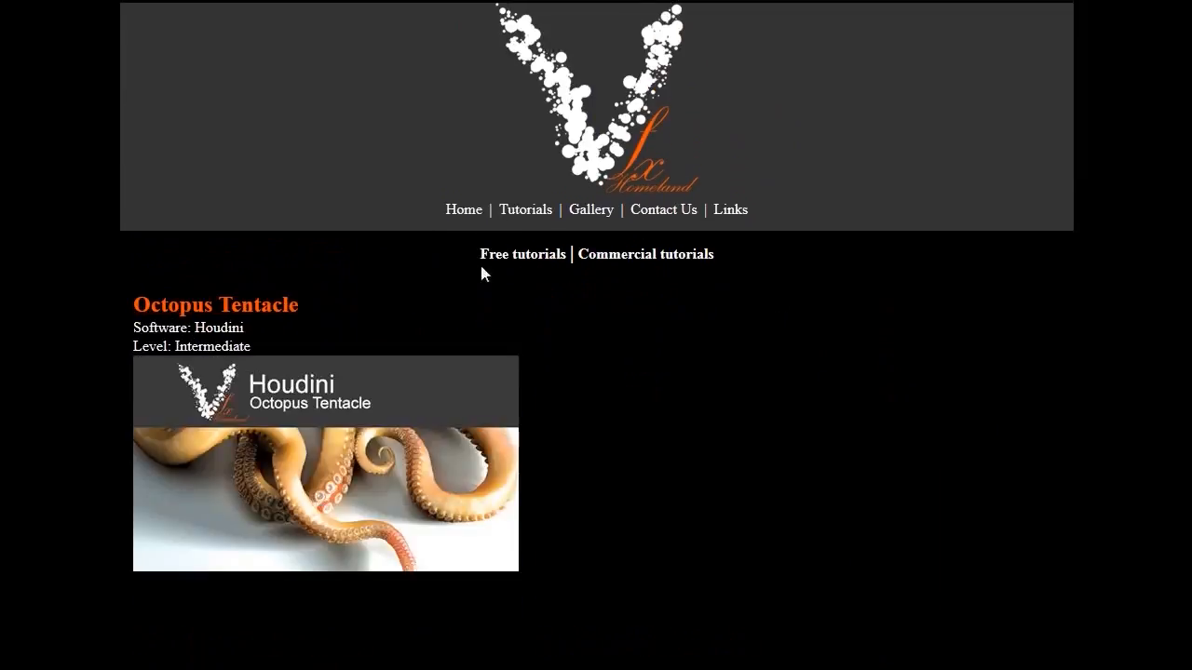
scroll(677, 391, down, 1)
scroll(677, 391, up, 1)
click(622, 261)
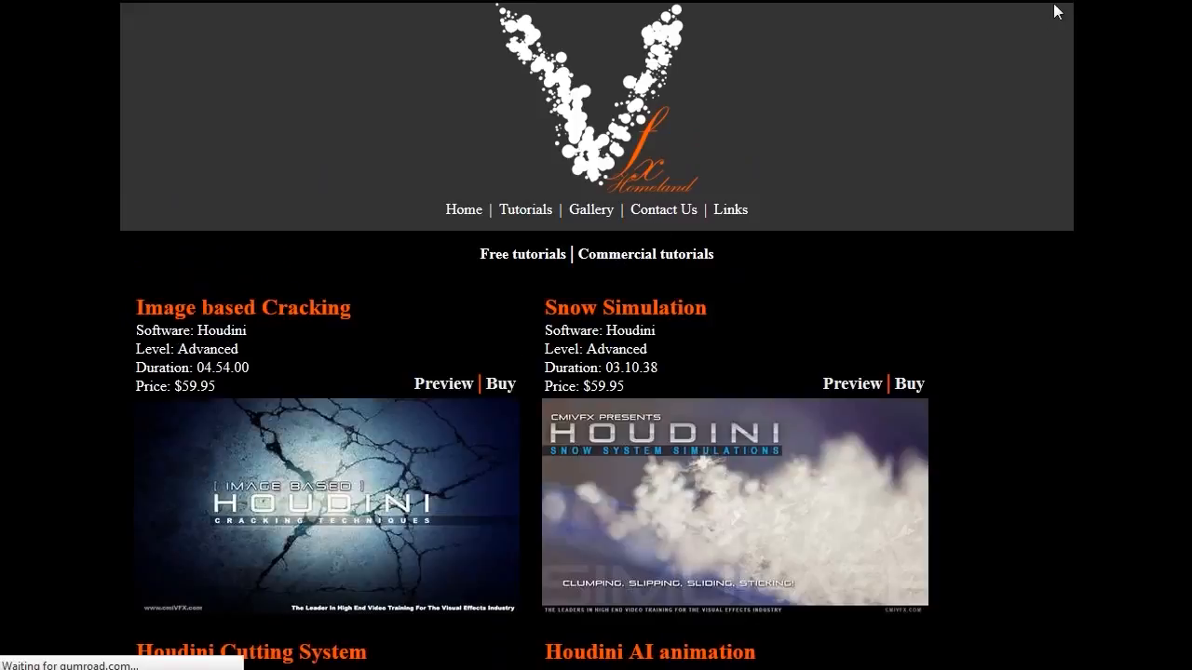